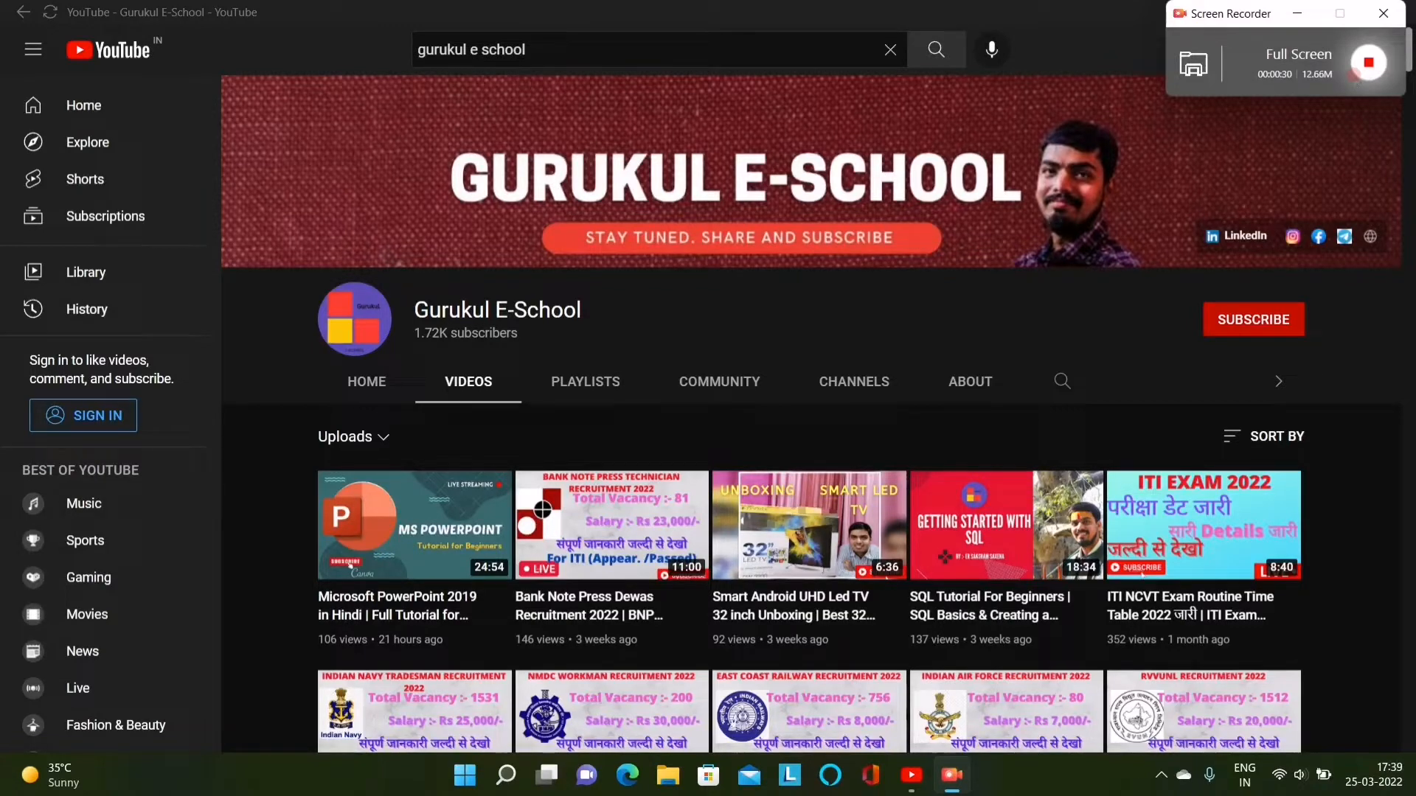
Switch from the YouTube channel page to Excel by launching it from the pinned apps.
{"action": "left_click", "coordinate": [1297, 13]}
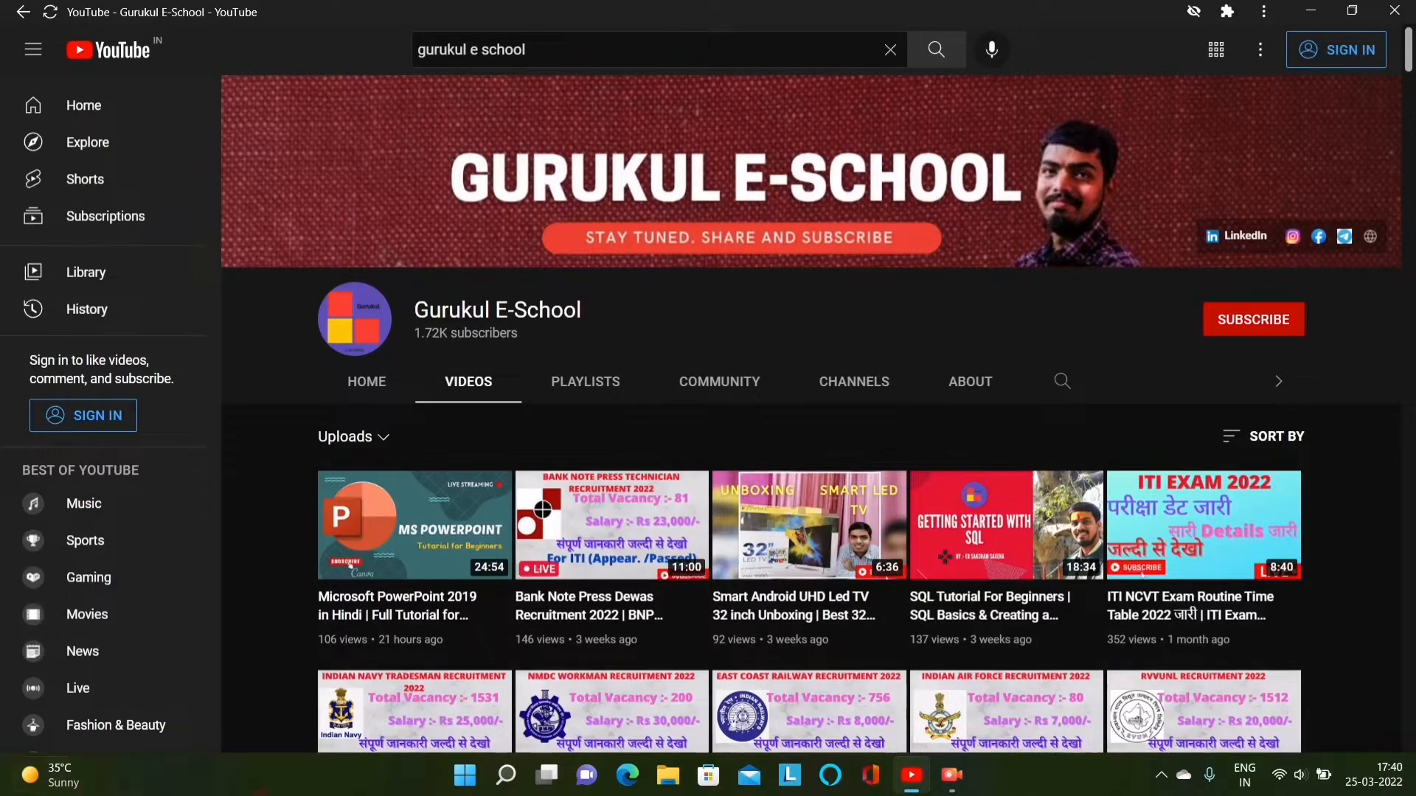
{"action": "left_click", "coordinate": [458, 784]}
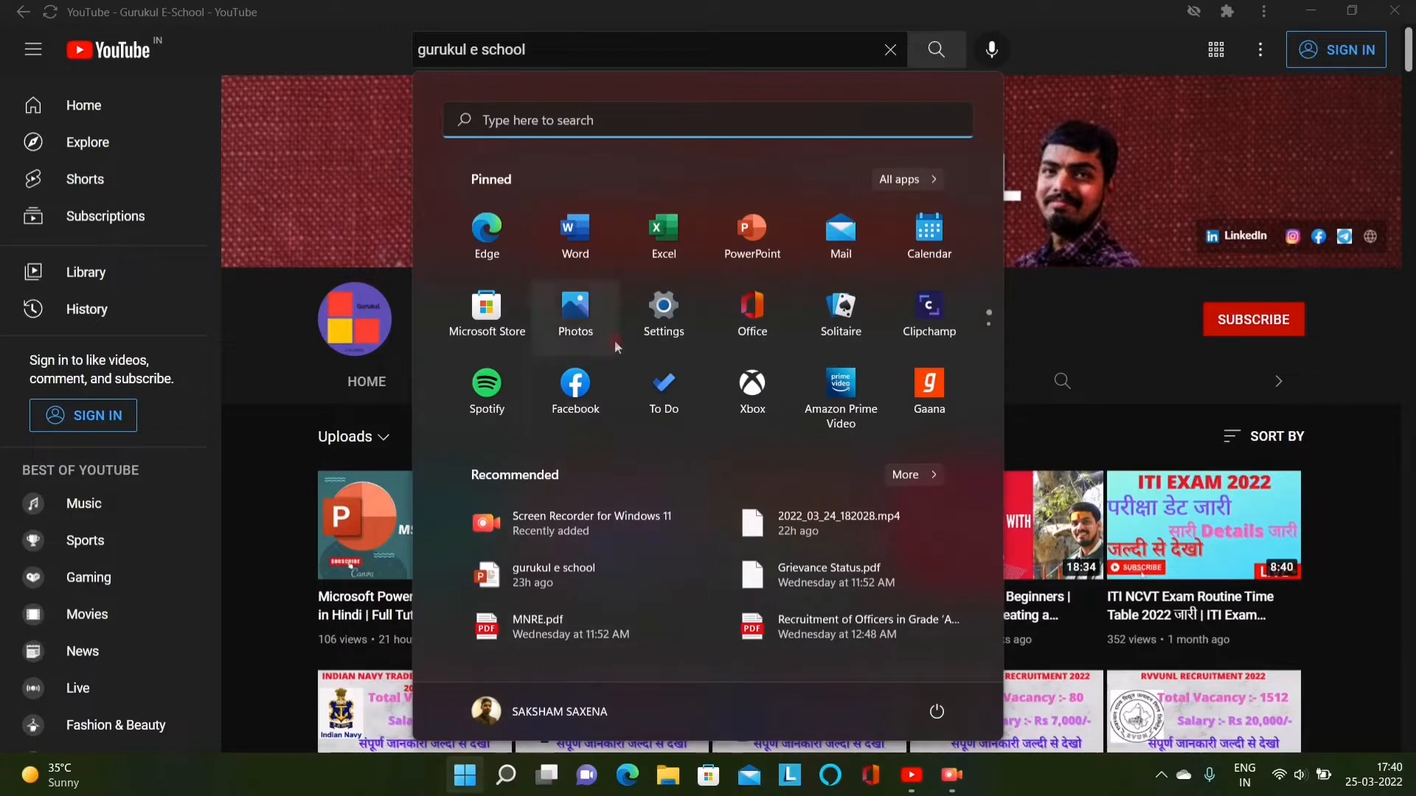
{"action": "left_click", "coordinate": [631, 124]}
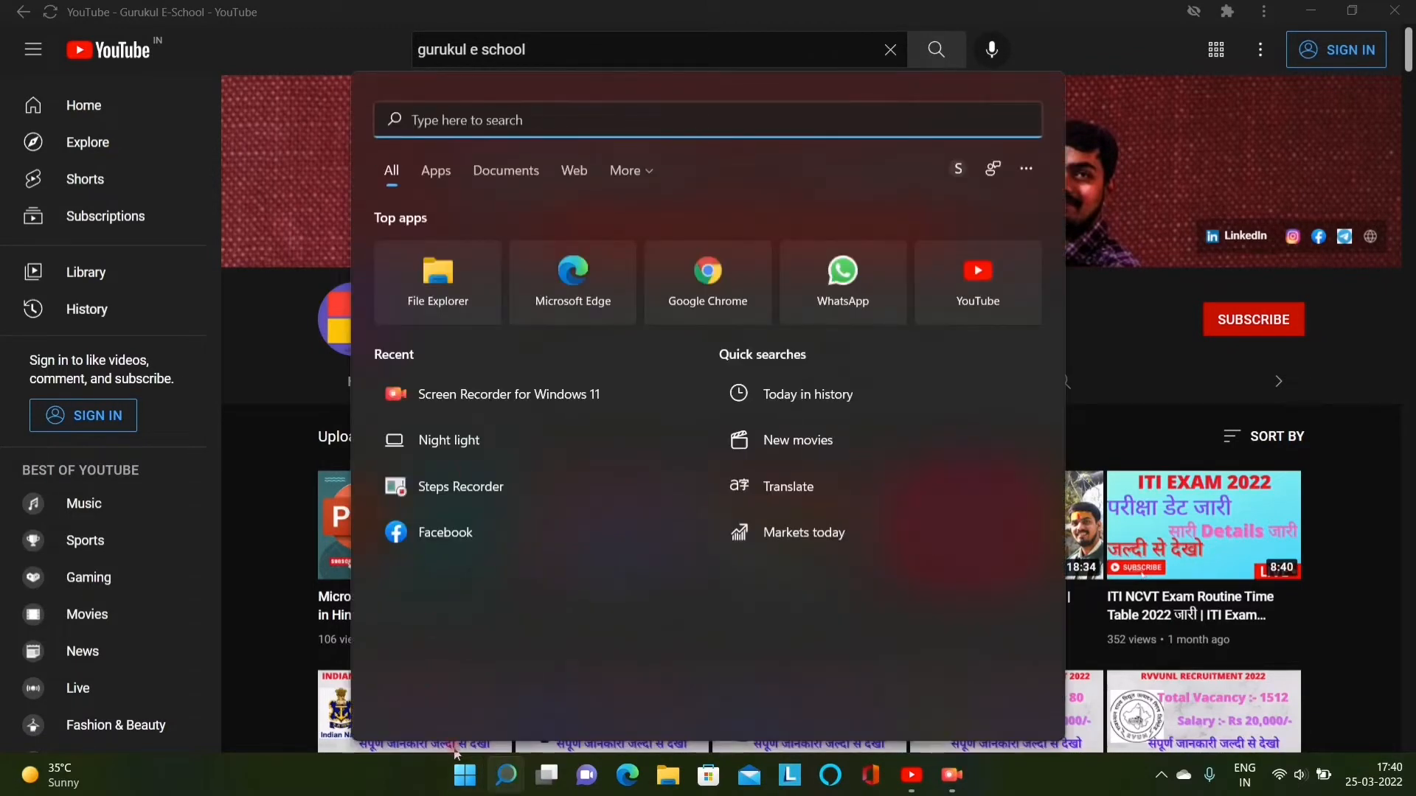
{"action": "left_click", "coordinate": [466, 786]}
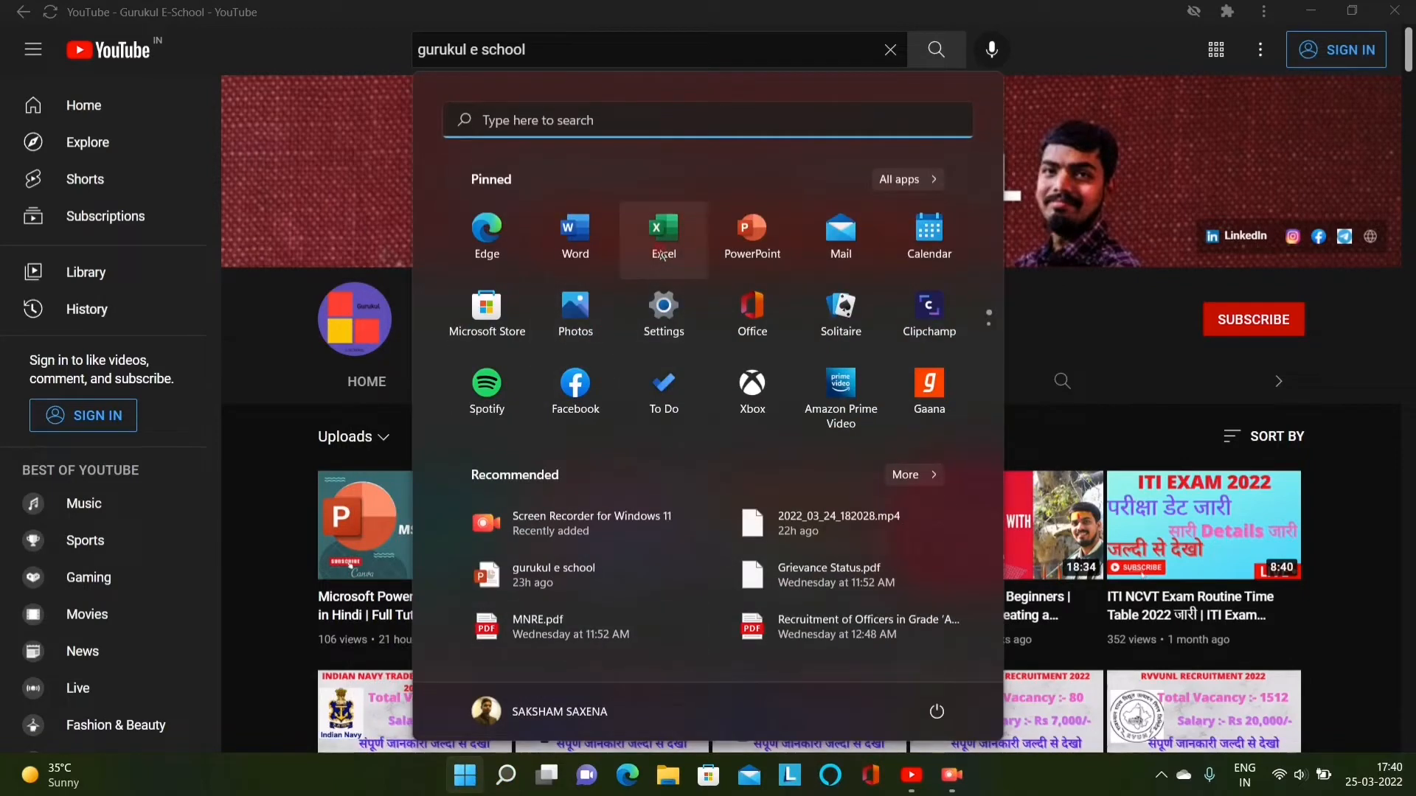
{"action": "left_click", "coordinate": [661, 255]}
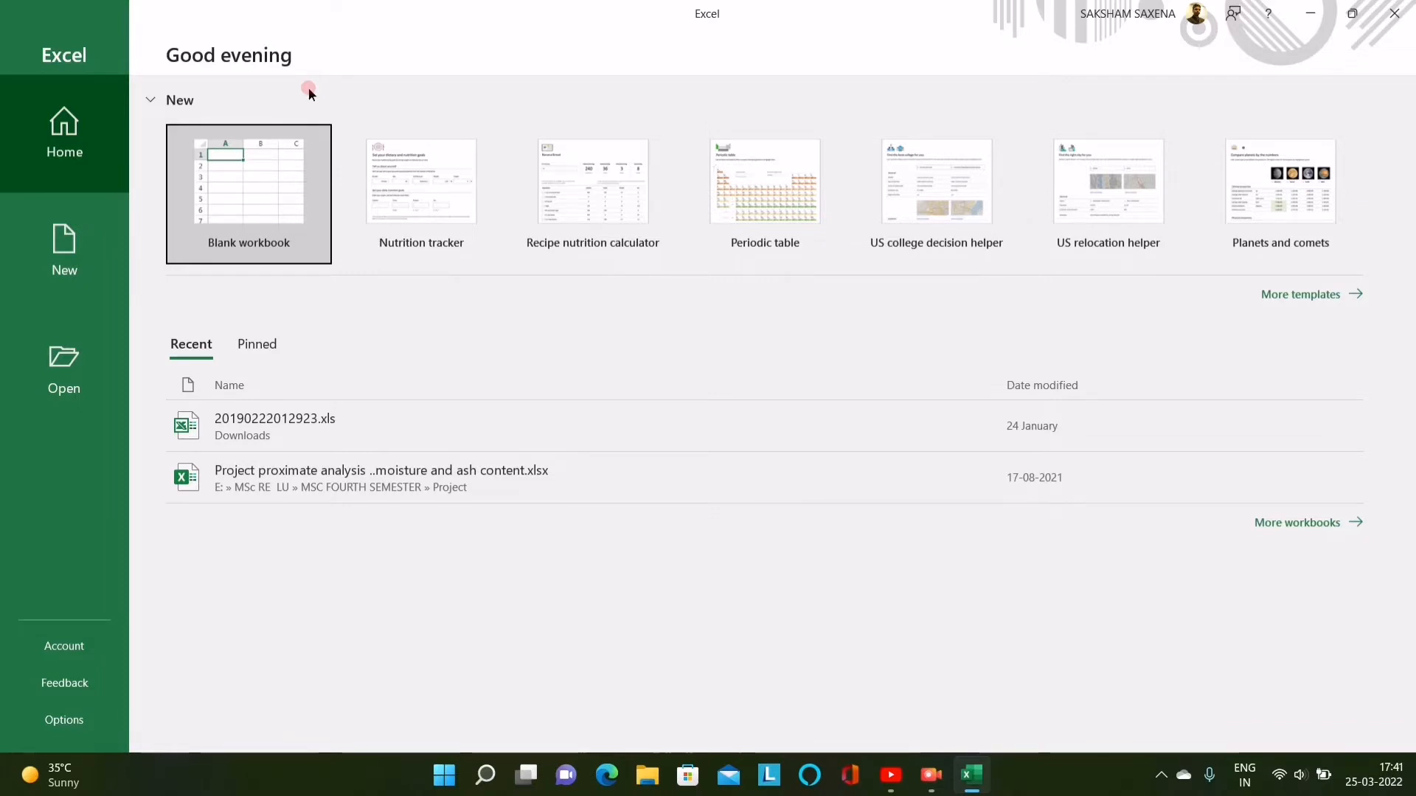
Look through the full gallery of workbook templates and return to the start page.
{"action": "left_click", "coordinate": [1281, 295]}
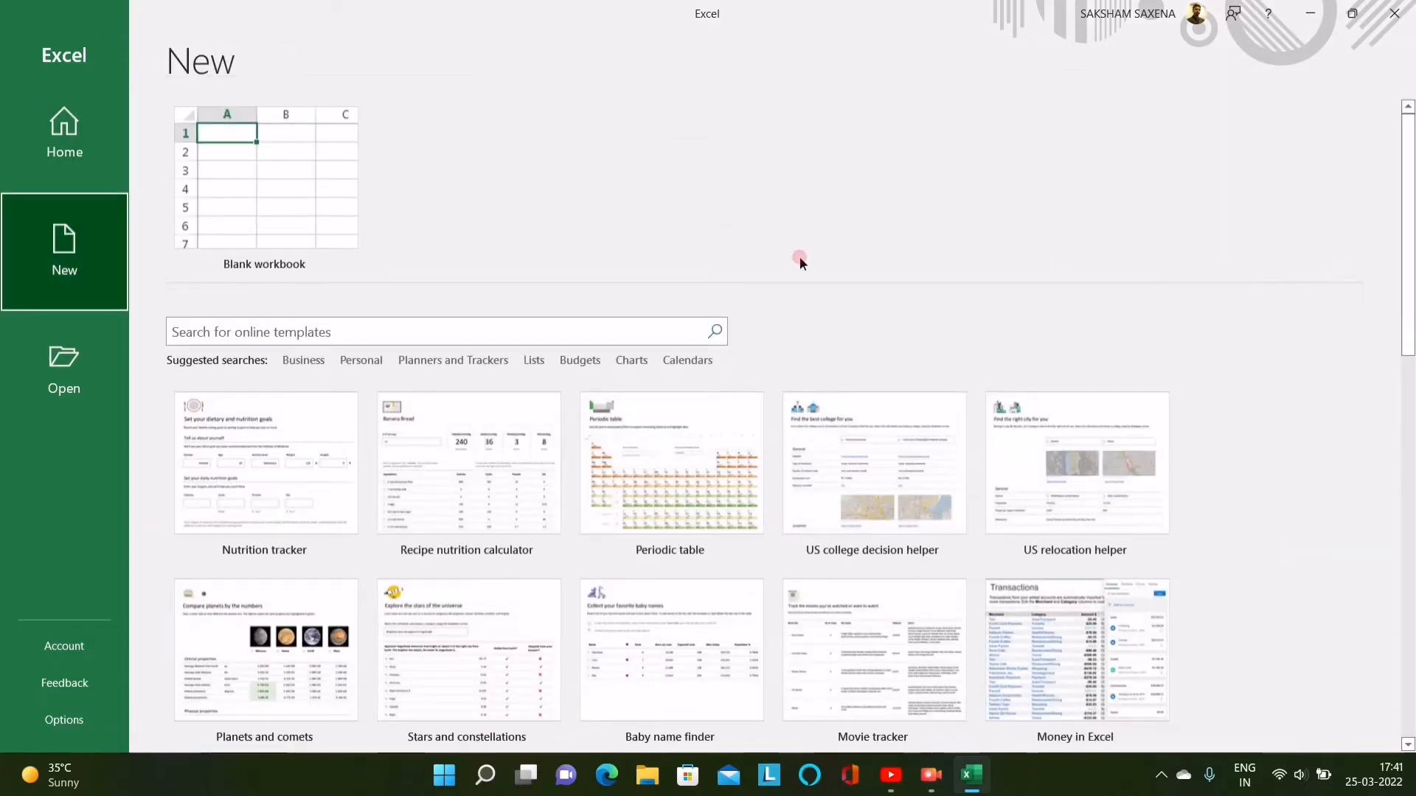
{"action": "scroll", "coordinate": [799, 256], "scroll_direction": "down", "scroll_amount": 2}
{"action": "scroll", "coordinate": [799, 255], "scroll_direction": "down", "scroll_amount": 2}
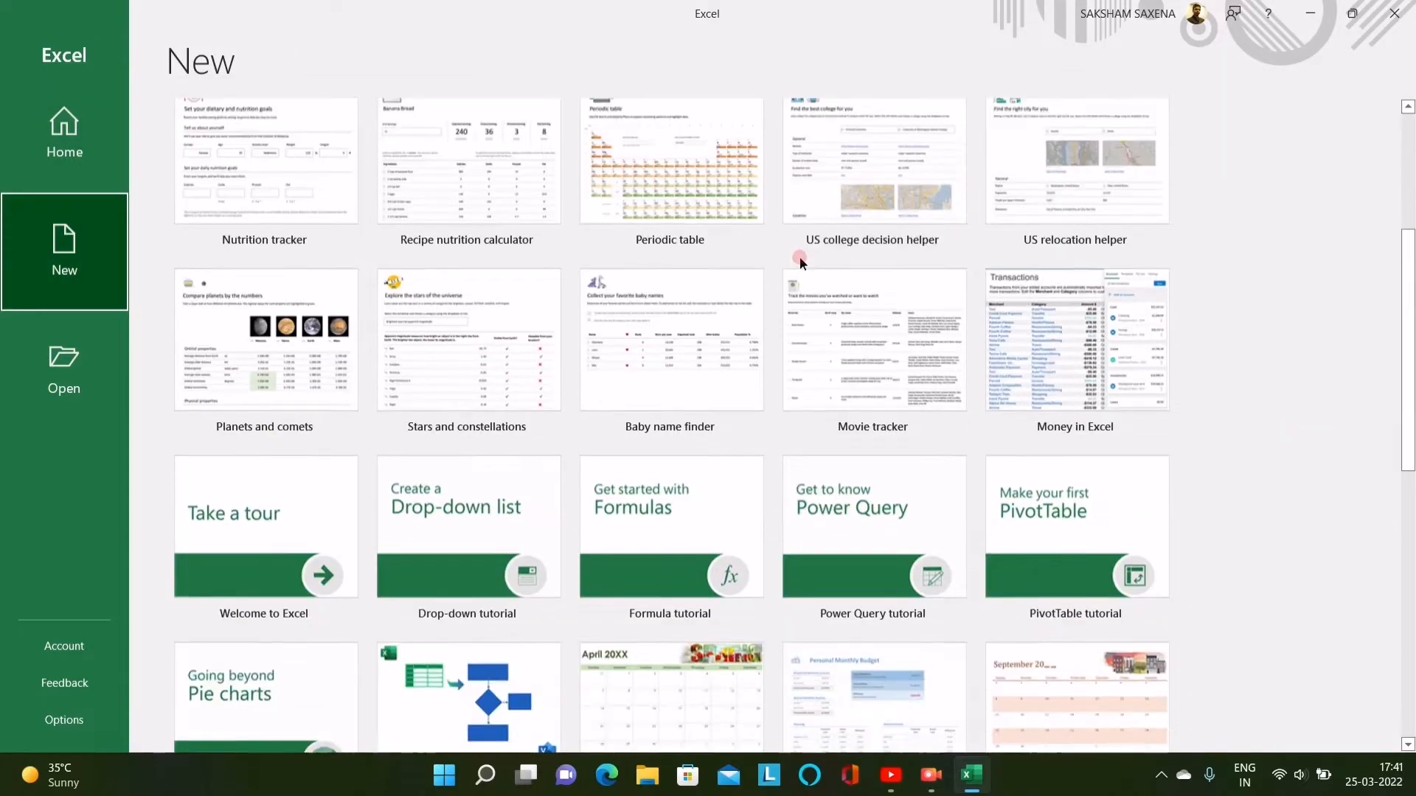
{"action": "scroll", "coordinate": [744, 439], "scroll_direction": "down", "scroll_amount": 3}
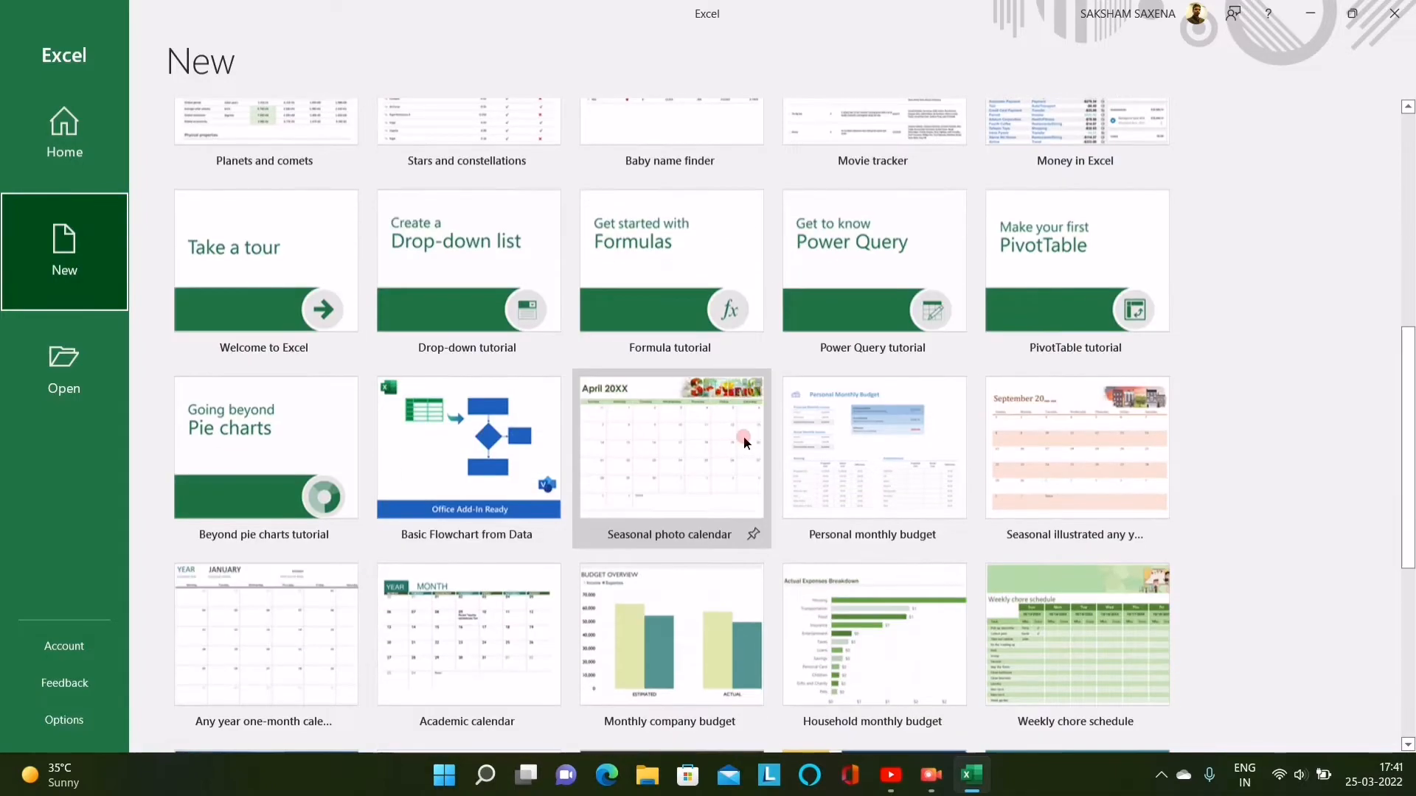
{"action": "scroll", "coordinate": [744, 441], "scroll_direction": "down", "scroll_amount": 4}
{"action": "scroll", "coordinate": [744, 441], "scroll_direction": "down", "scroll_amount": 1}
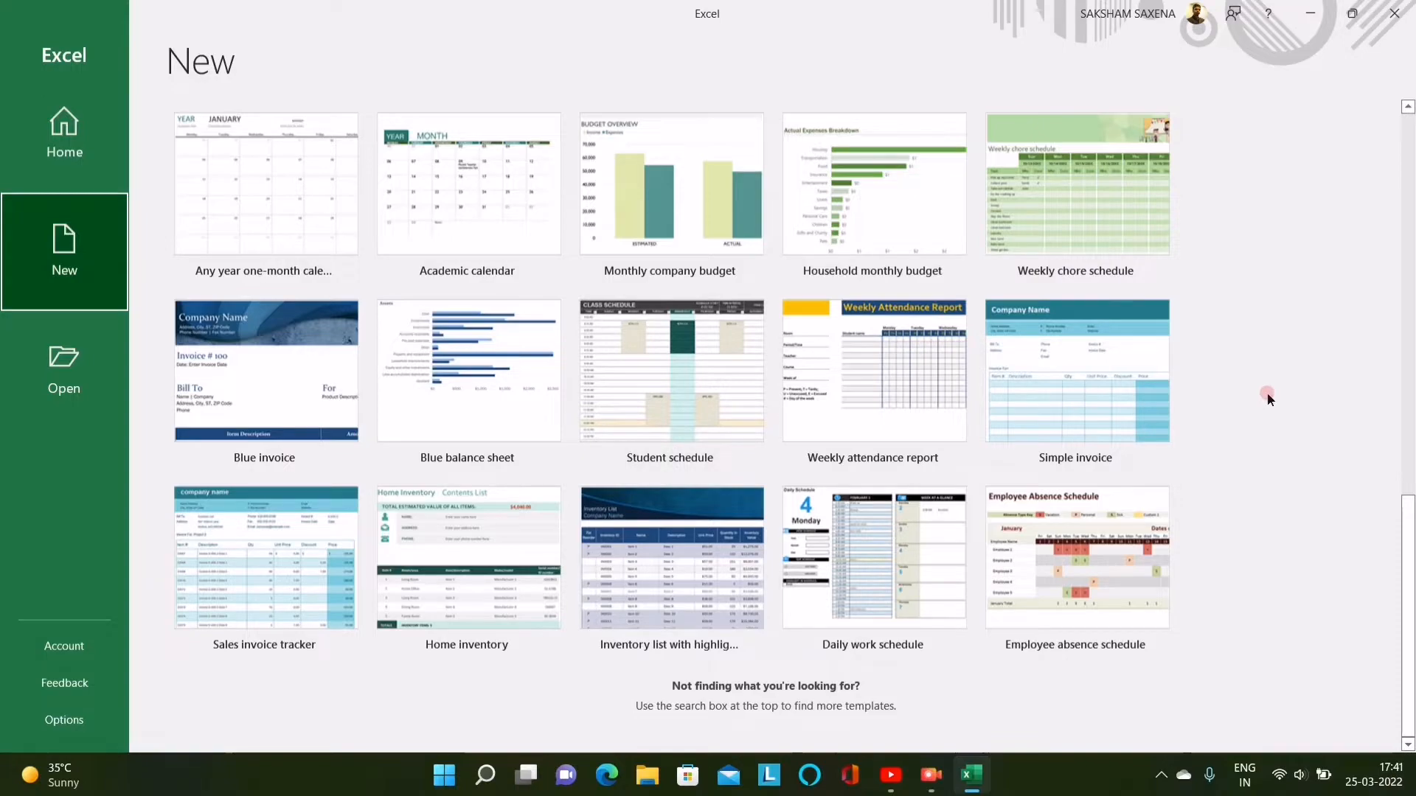
{"action": "scroll", "coordinate": [1267, 392], "scroll_direction": "up", "scroll_amount": 10}
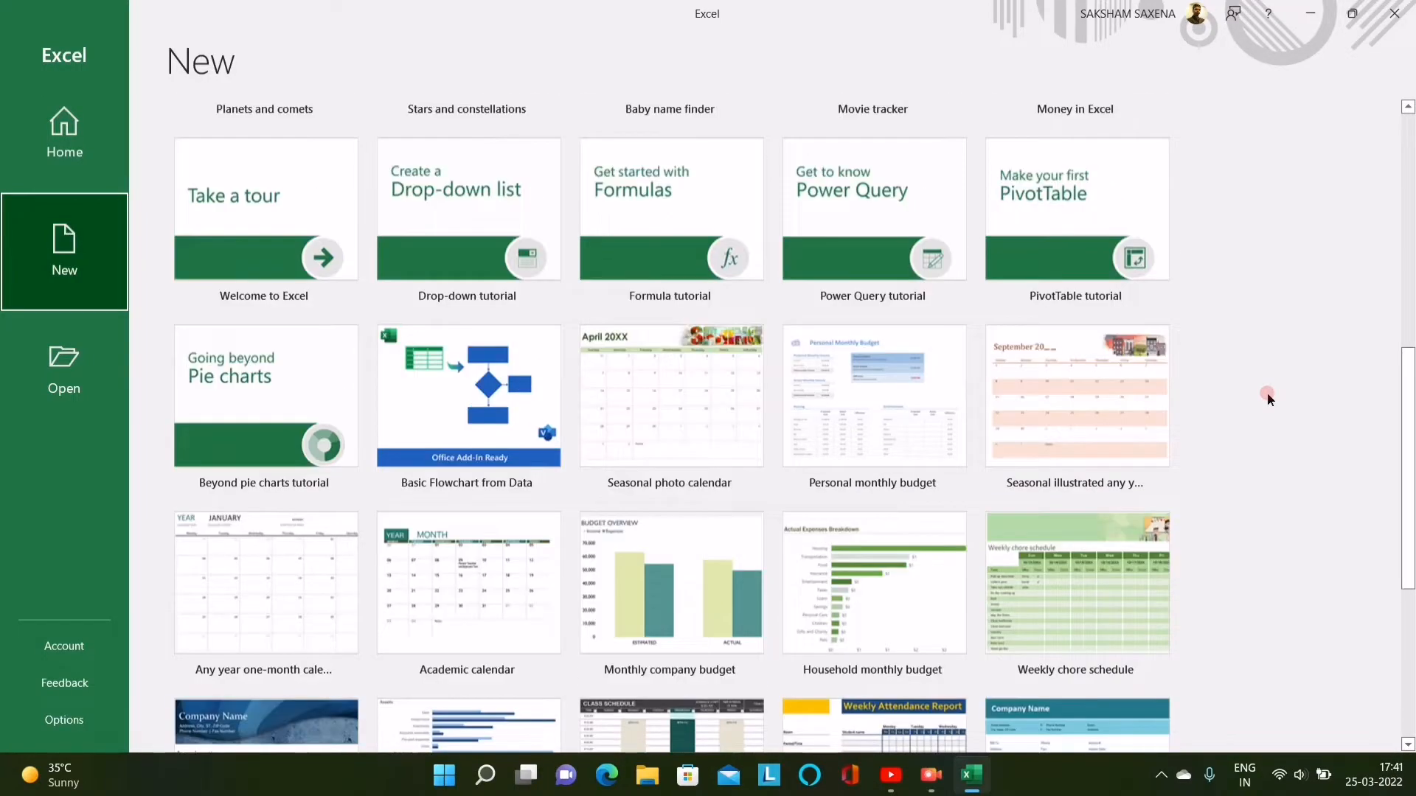
{"action": "scroll", "coordinate": [1267, 392], "scroll_direction": "up", "scroll_amount": 2}
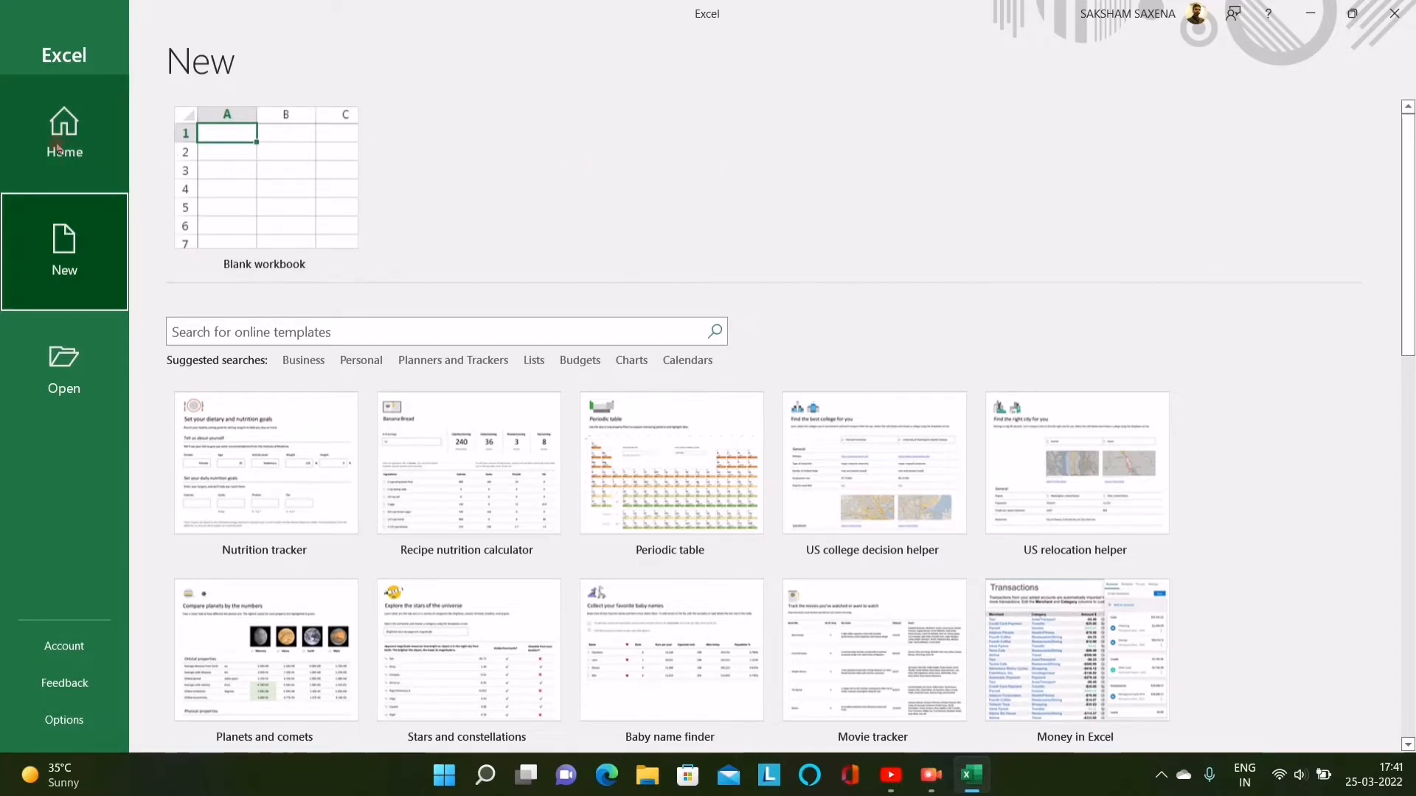
{"action": "left_click", "coordinate": [58, 148]}
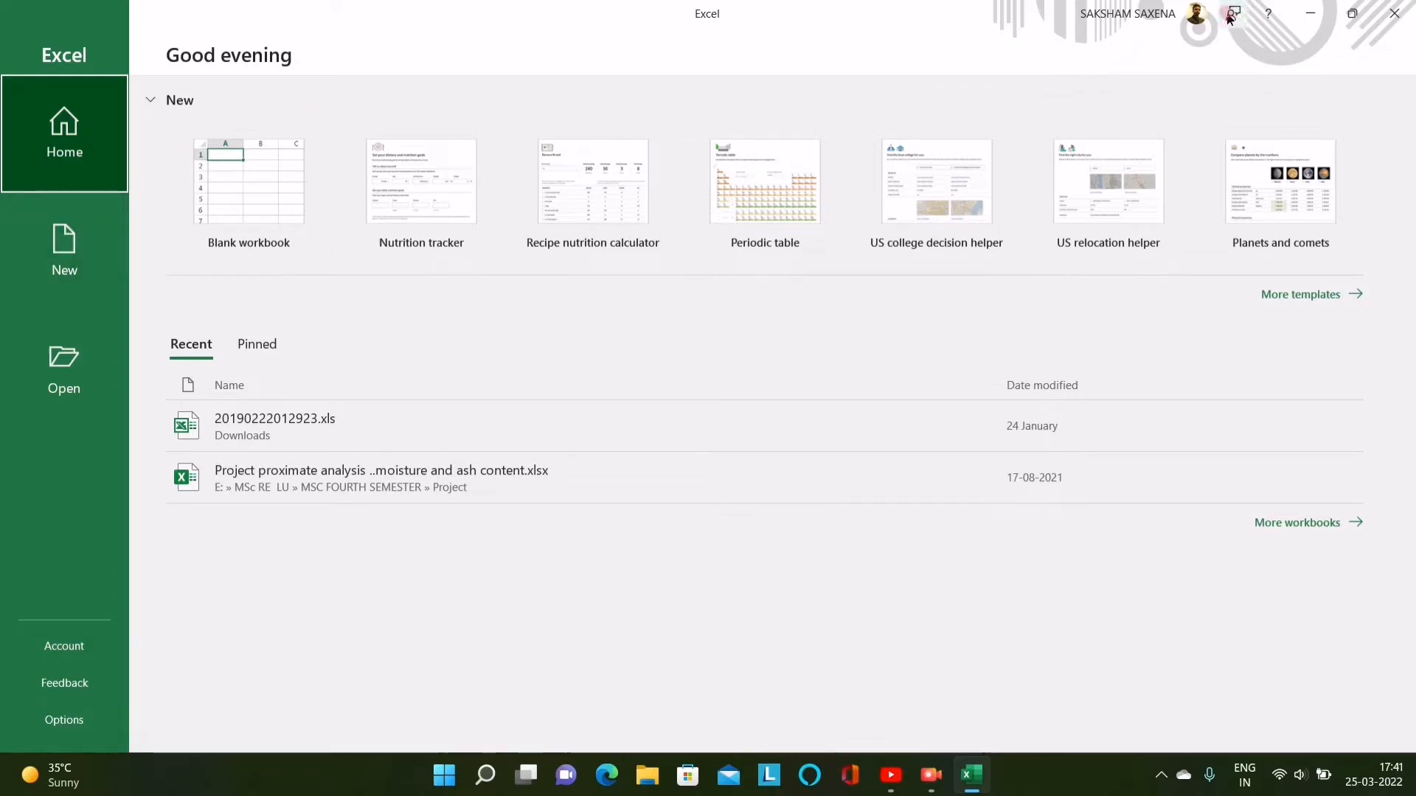
Examine the options for creating a new workbook and for opening recent workbooks or other file locations.
{"action": "left_click", "coordinate": [1103, 22]}
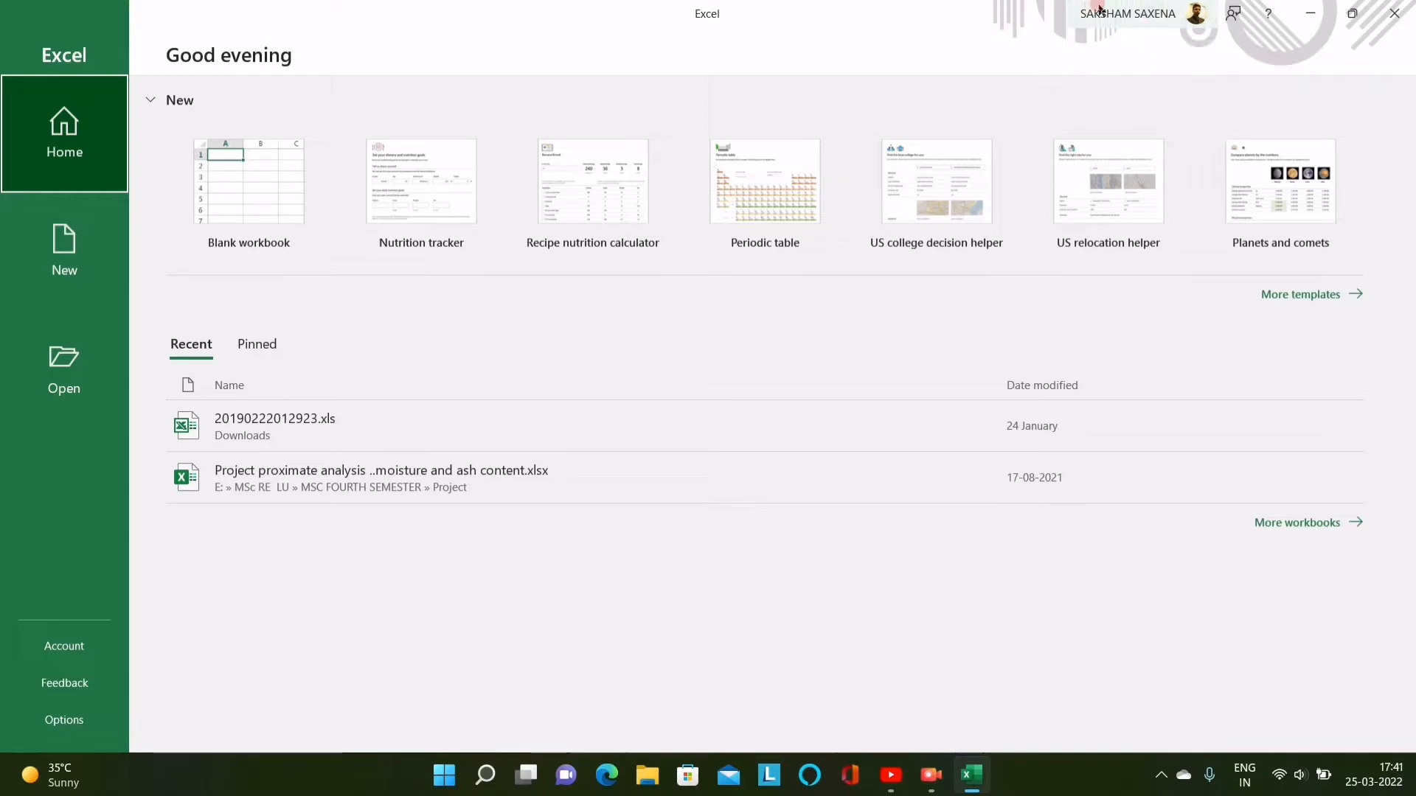
{"action": "left_click", "coordinate": [96, 239]}
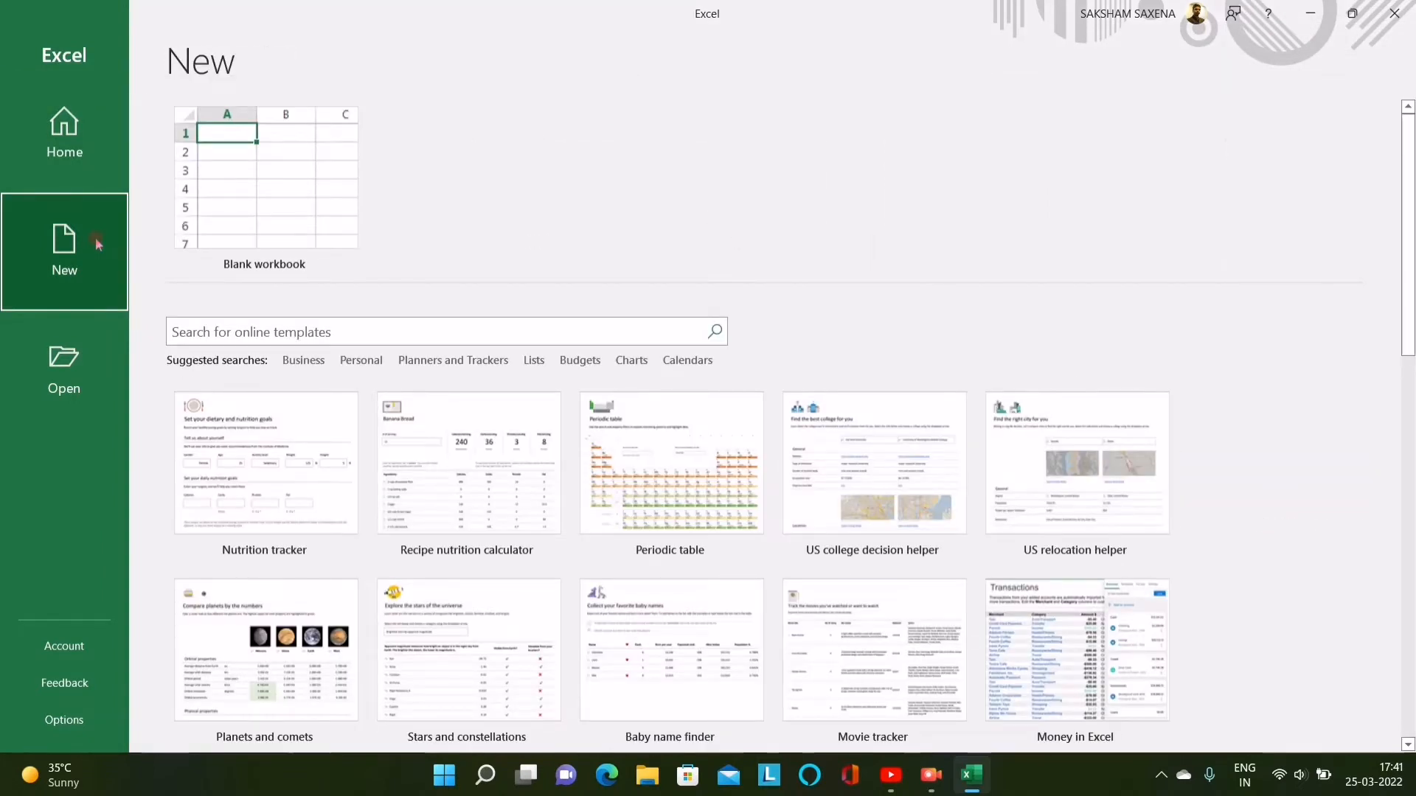
{"action": "left_click", "coordinate": [68, 359]}
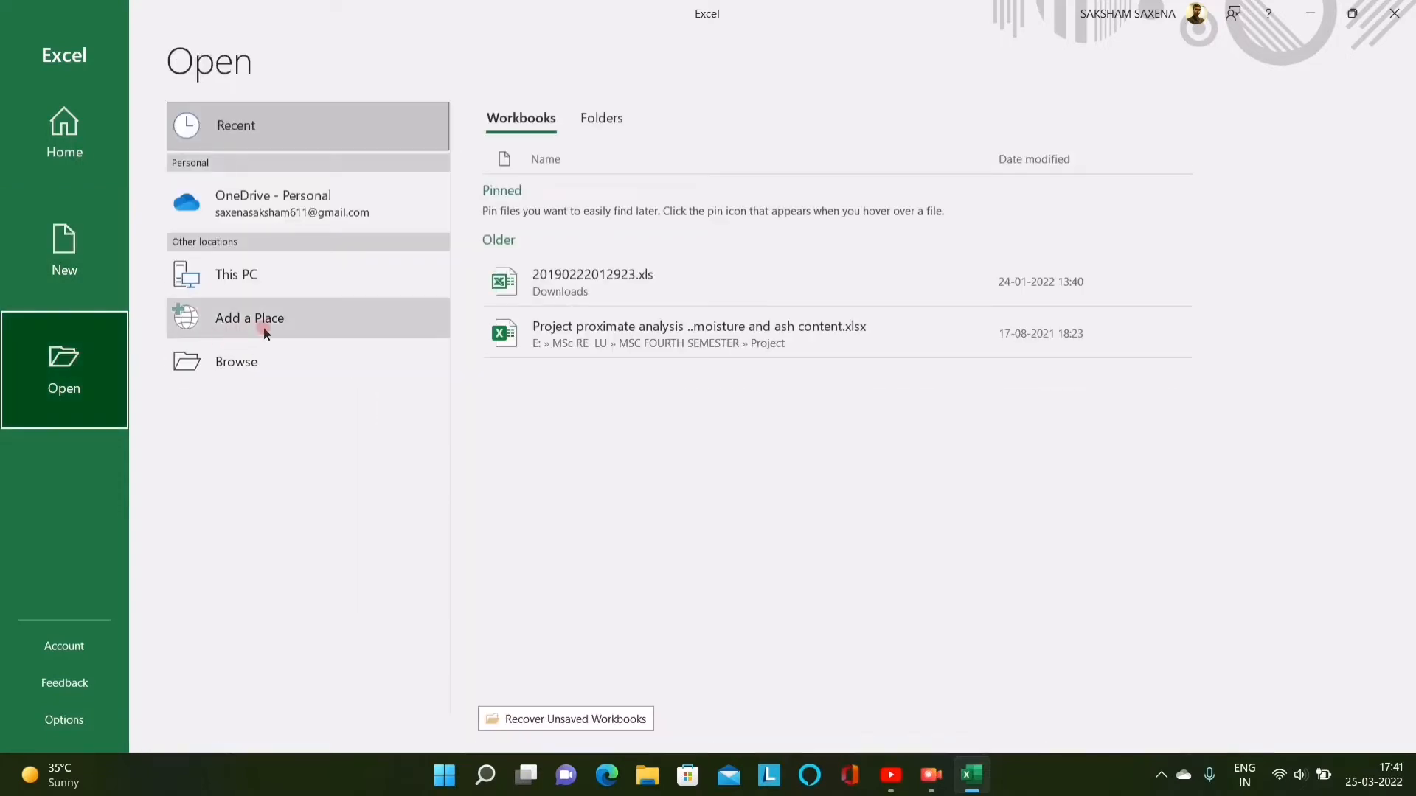
{"action": "left_click", "coordinate": [626, 274]}
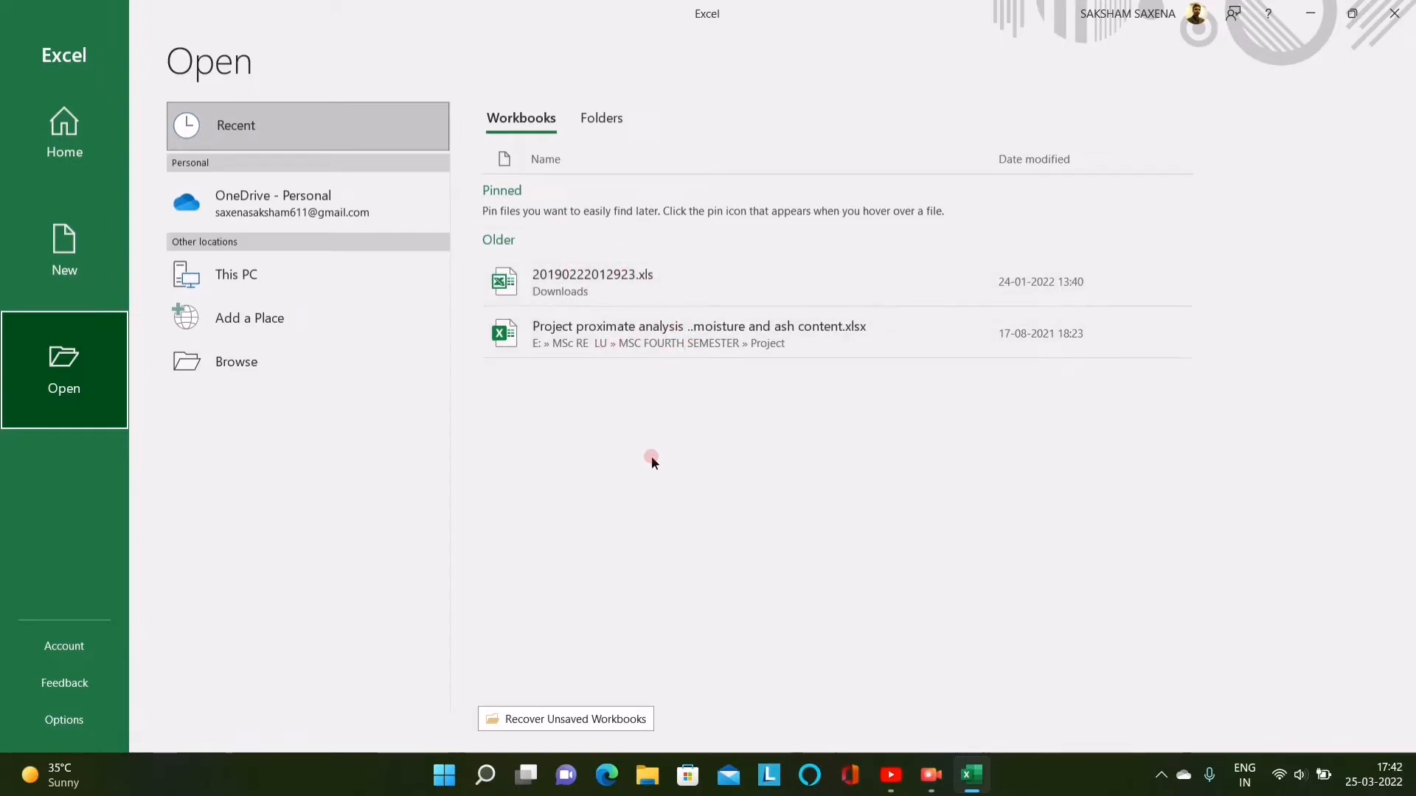
Create a new blank workbook from the start page.
{"action": "left_click", "coordinate": [90, 157]}
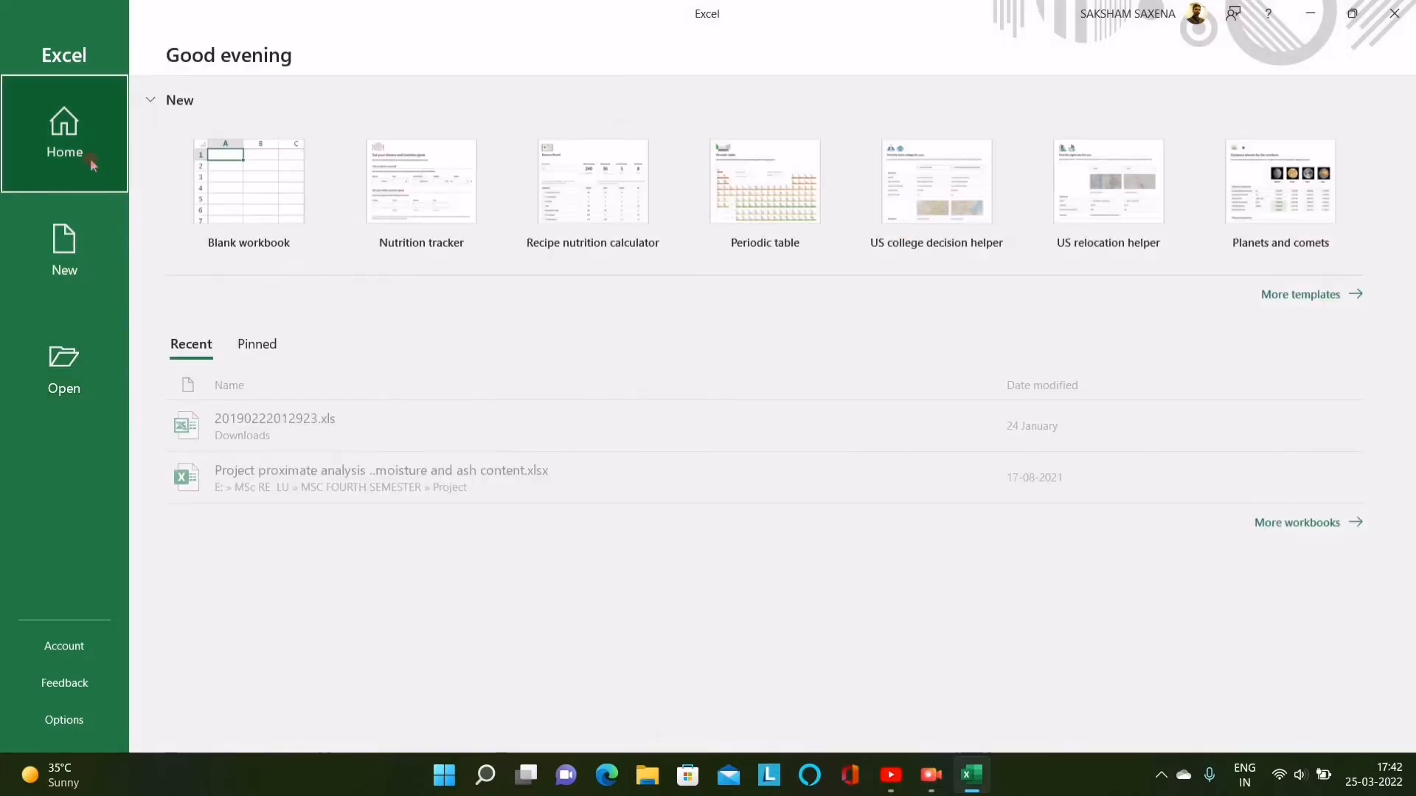
{"action": "left_click", "coordinate": [228, 194]}
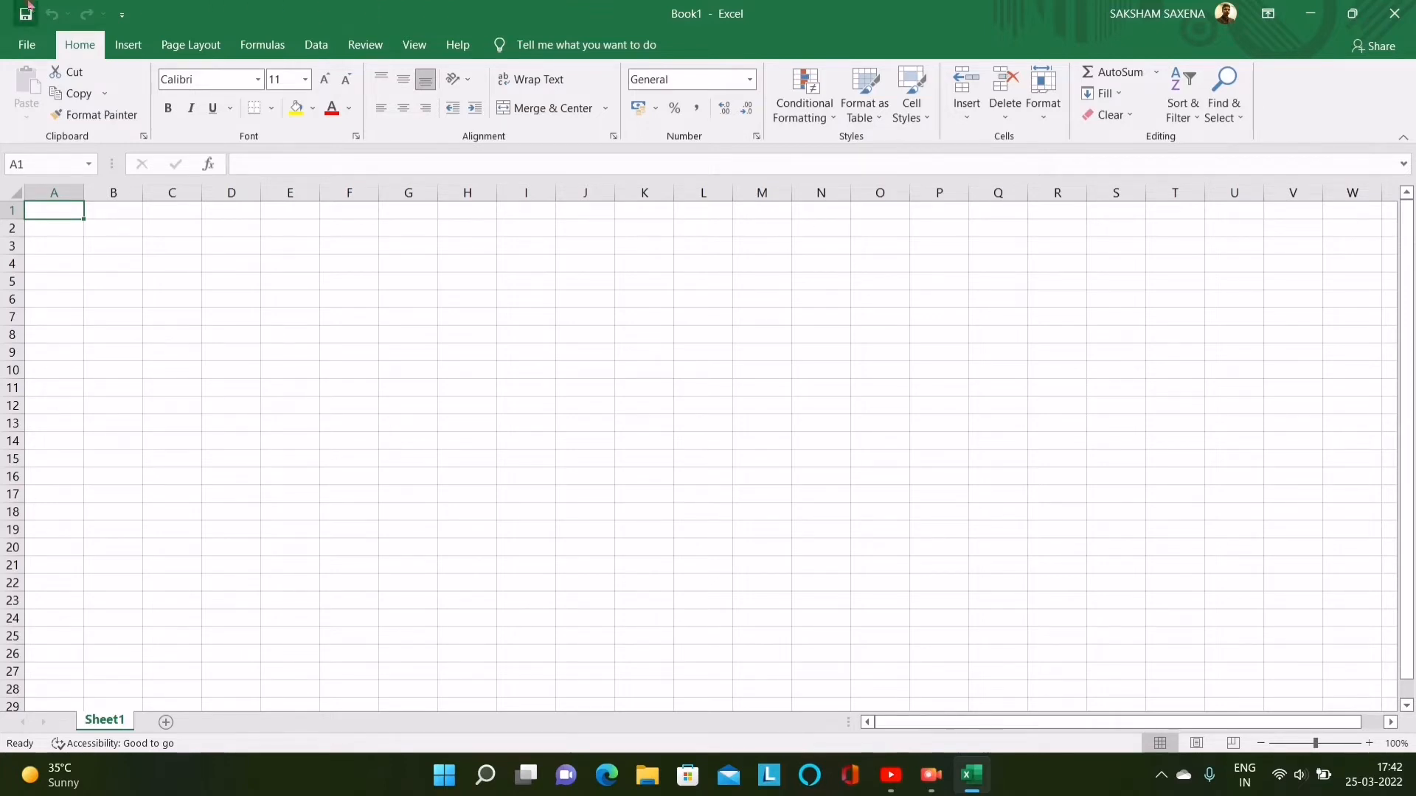
Add the New command to the Quick Access Toolbar.
{"action": "left_click", "coordinate": [121, 15]}
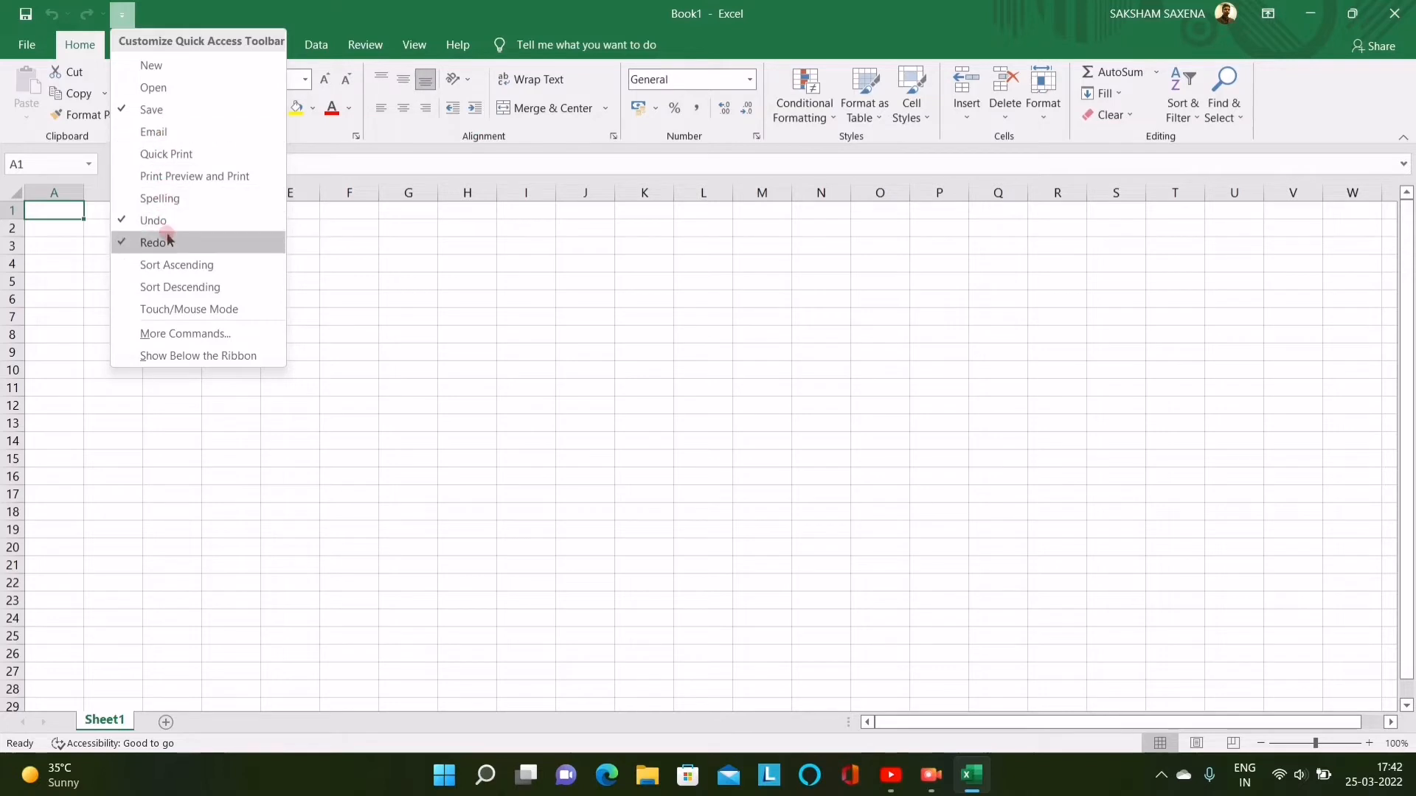
{"action": "left_click", "coordinate": [184, 68]}
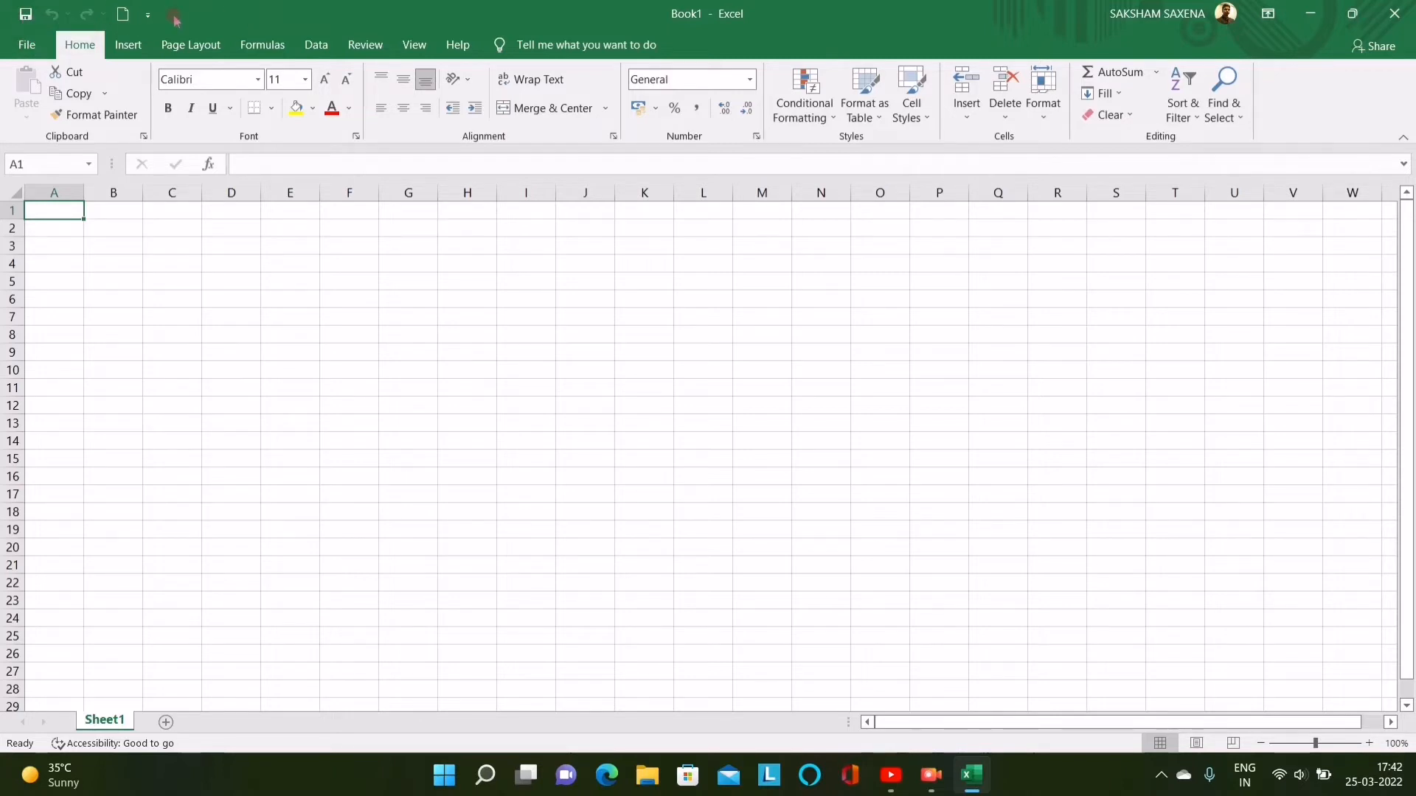
Examine the workbook's New and Save As options, then return to the sheet.
{"action": "left_click", "coordinate": [45, 46]}
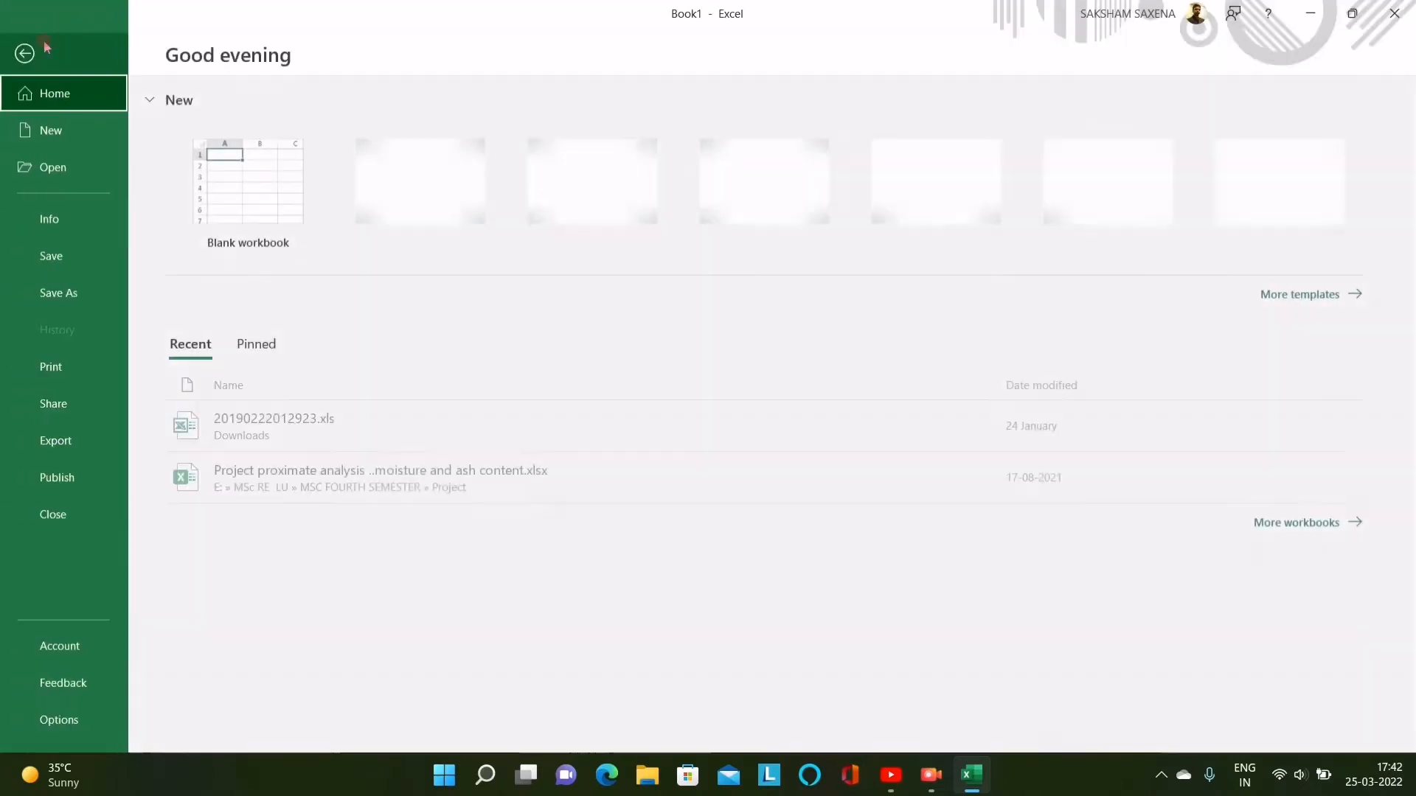
{"action": "left_click", "coordinate": [48, 142]}
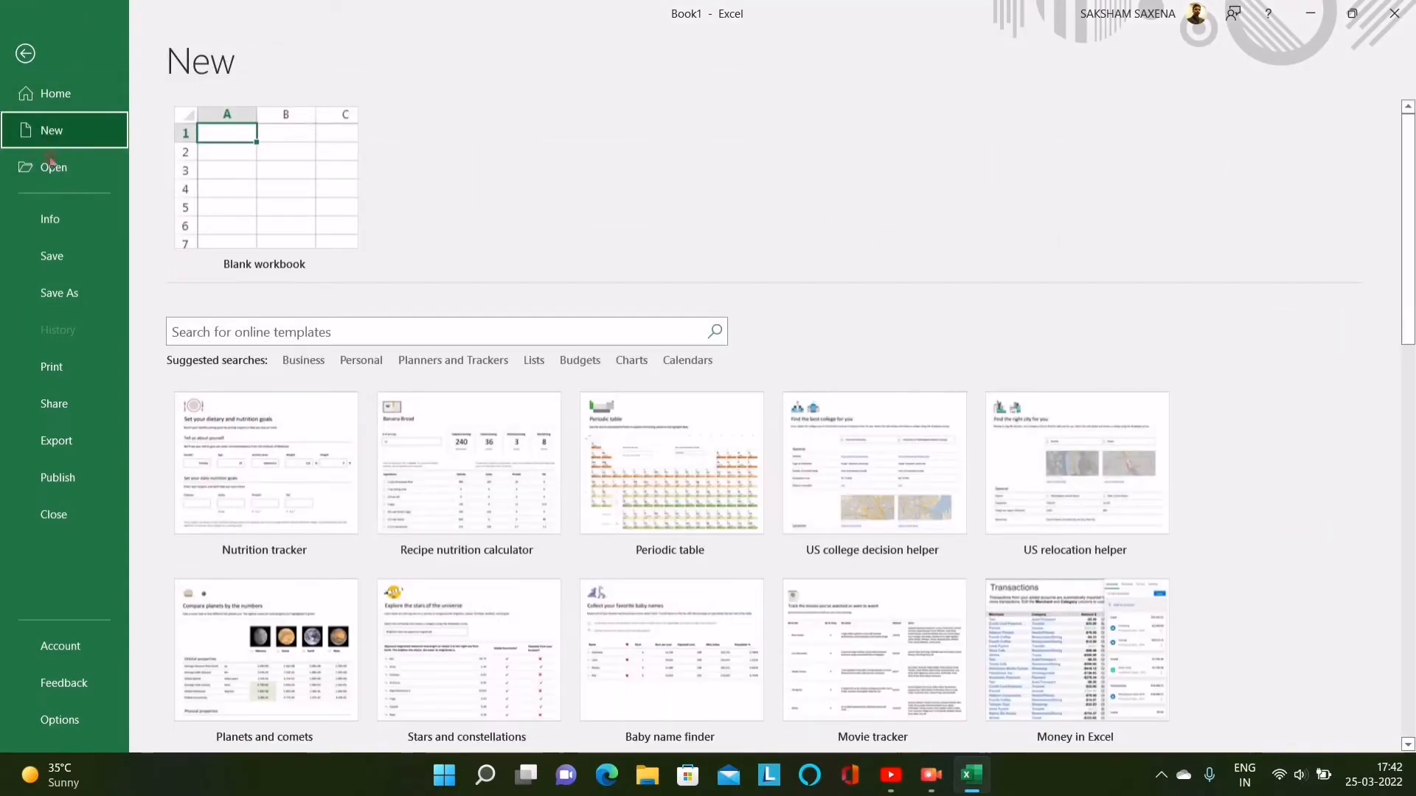
{"action": "left_click", "coordinate": [49, 295]}
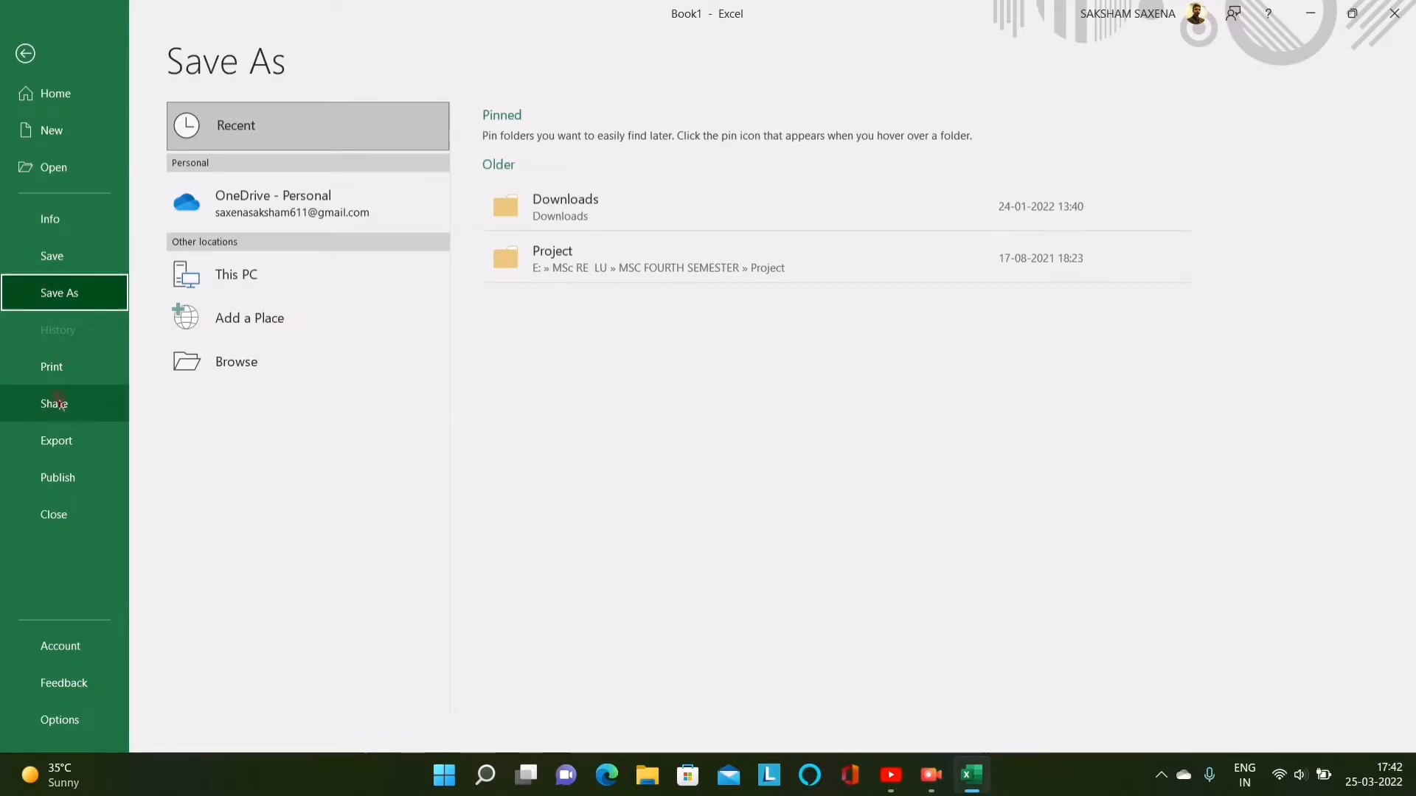
{"action": "left_click", "coordinate": [25, 53]}
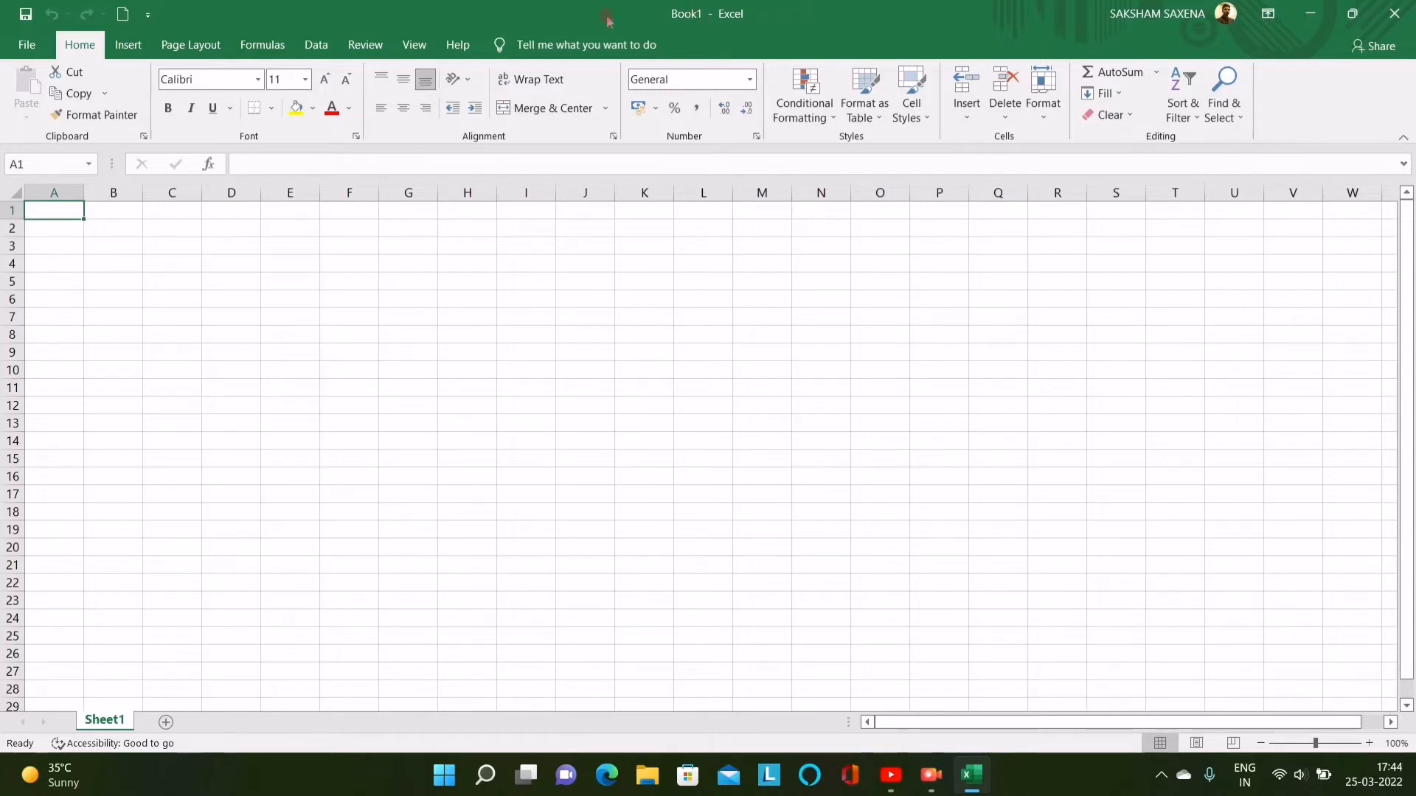
Save the workbook as Gurukul E-School in the OneDrive Documents folder.
{"action": "left_click", "coordinate": [27, 14]}
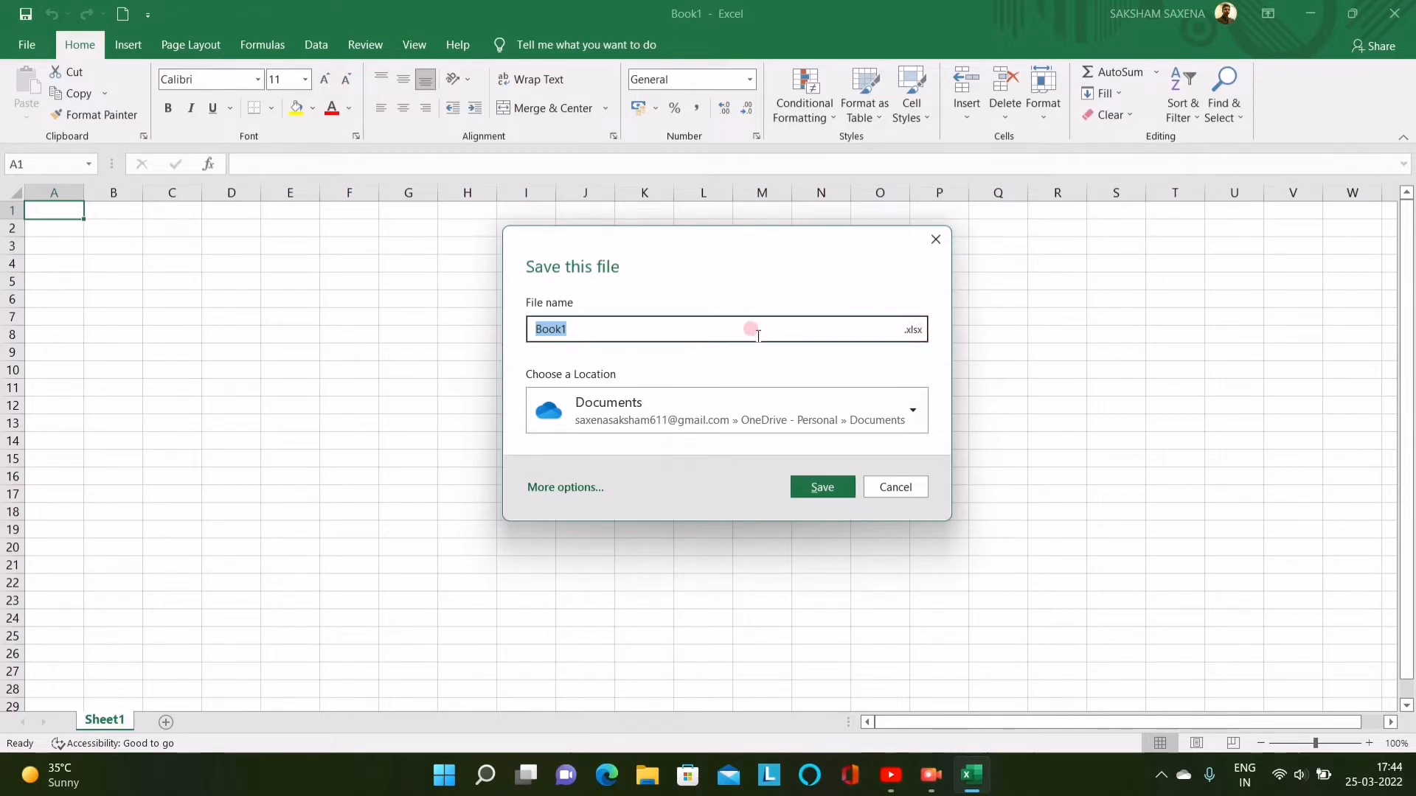
{"action": "key", "text": "BackSpace"}
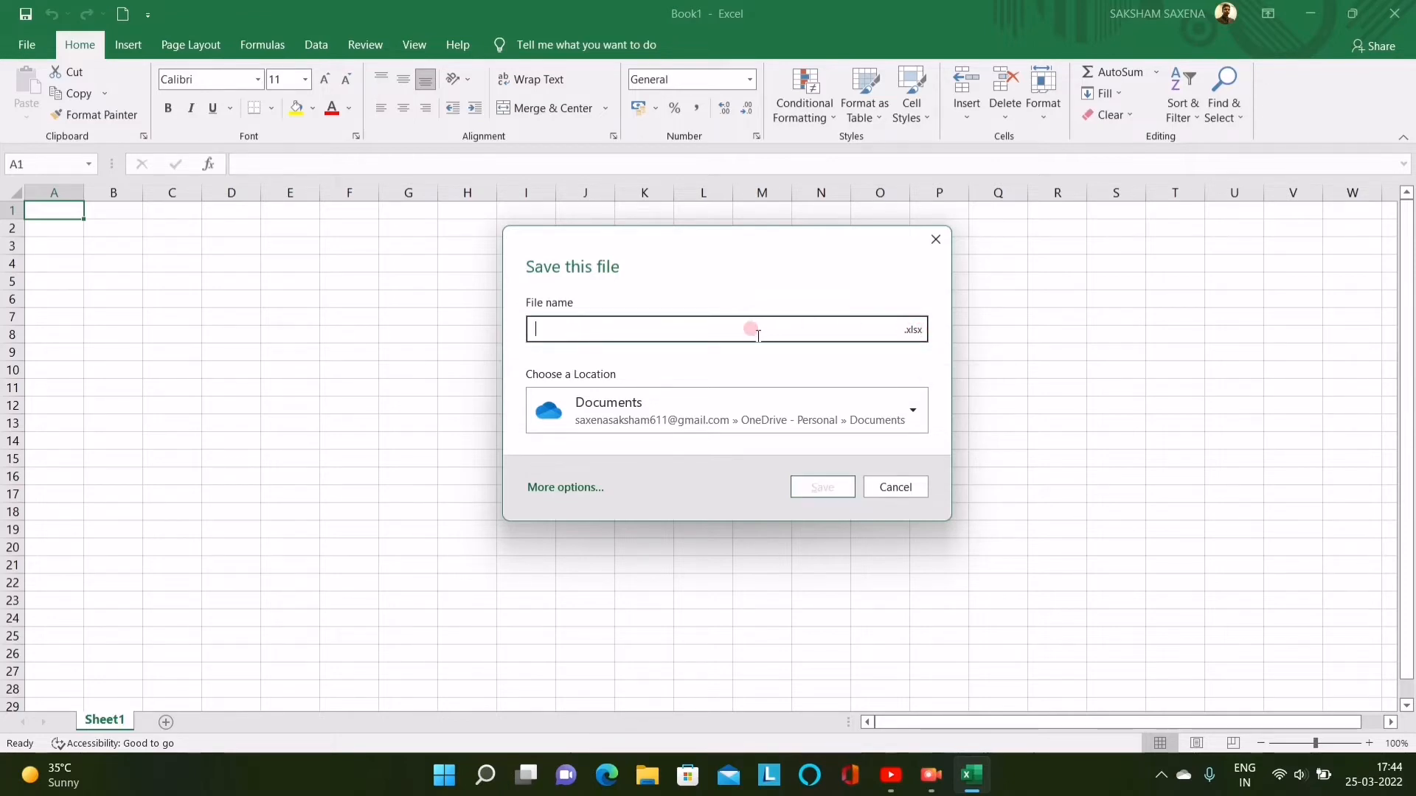
{"action": "type", "text": "Gur"}
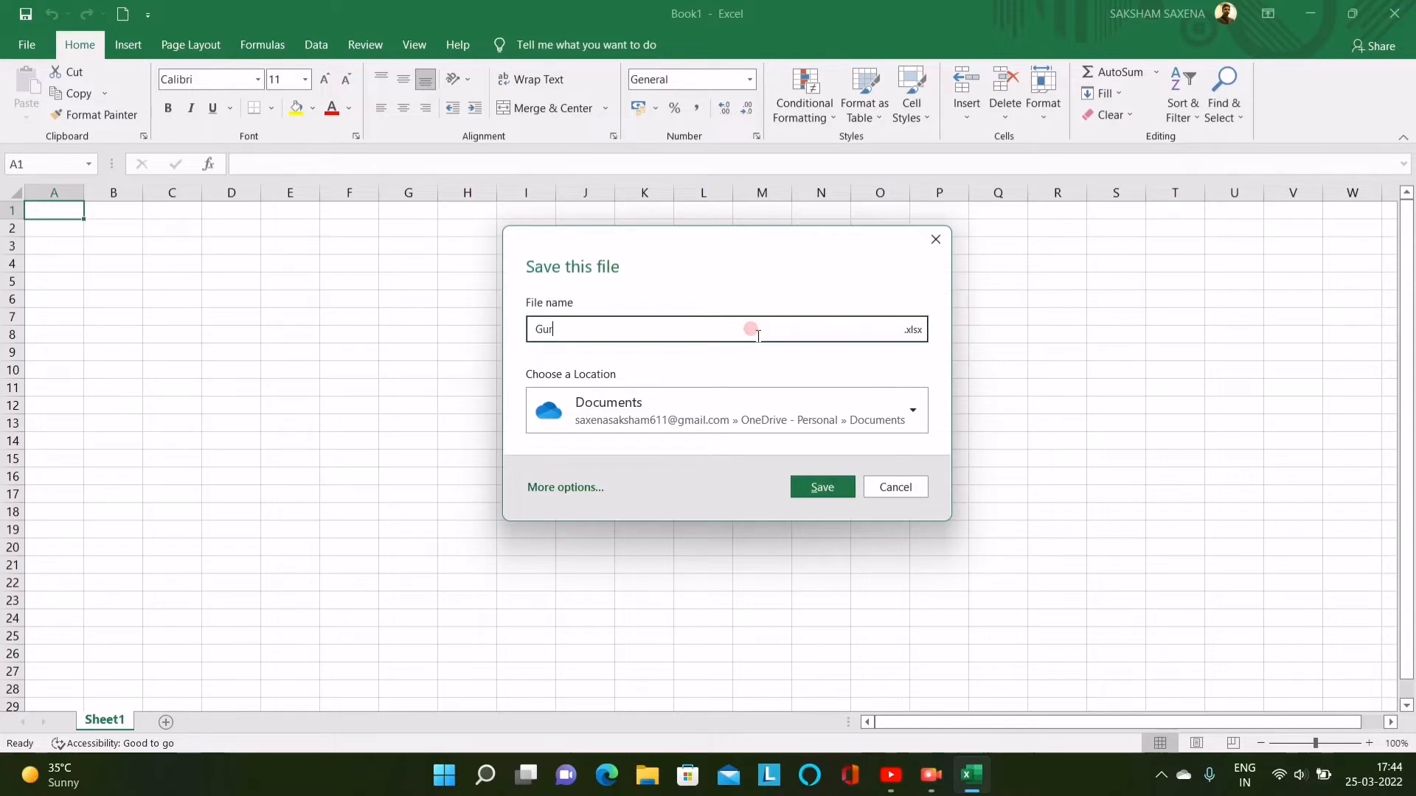
{"action": "type", "text": "ukul E-School"}
{"action": "left_click", "coordinate": [822, 488]}
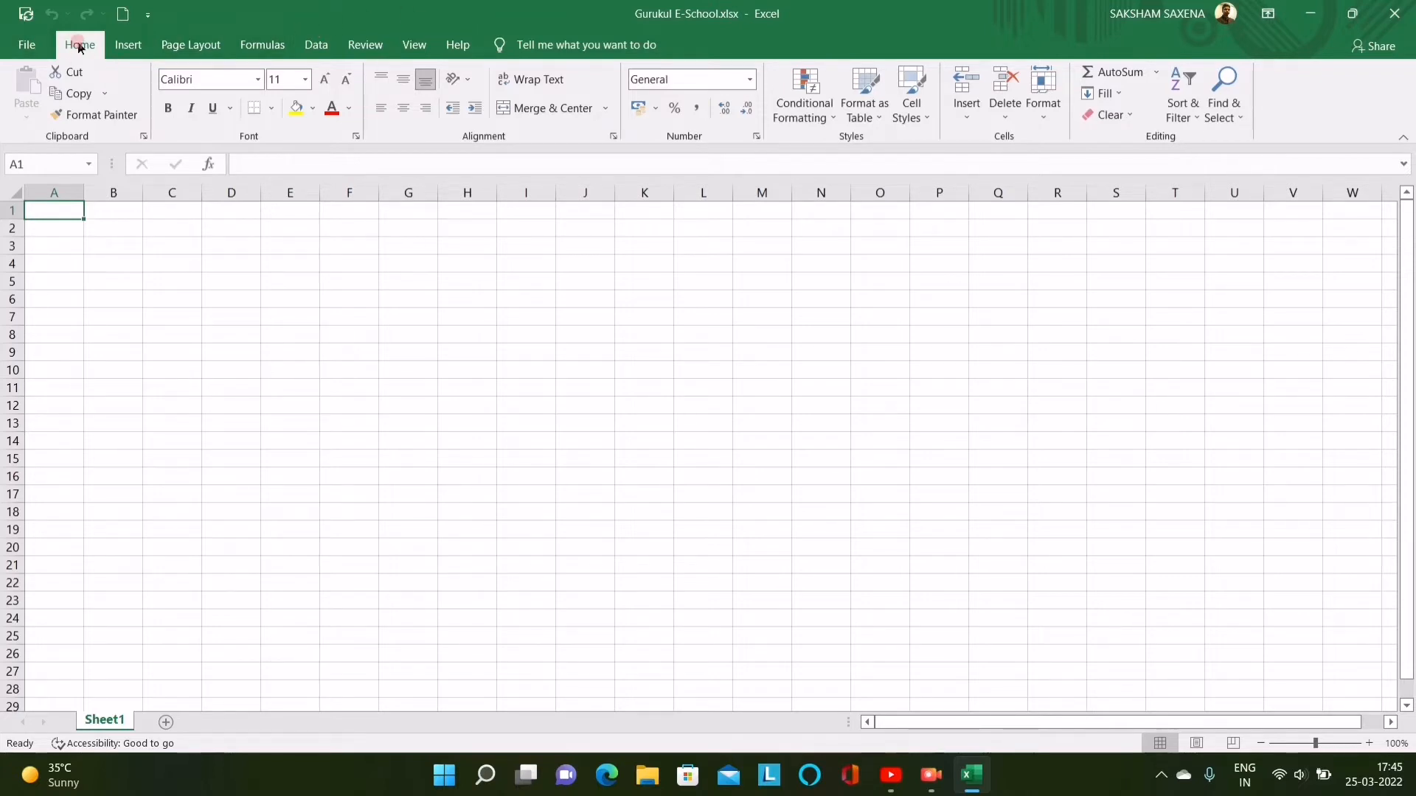
Review the file commands and the recent workbooks list, then return to the empty sheet.
{"action": "left_click", "coordinate": [33, 43]}
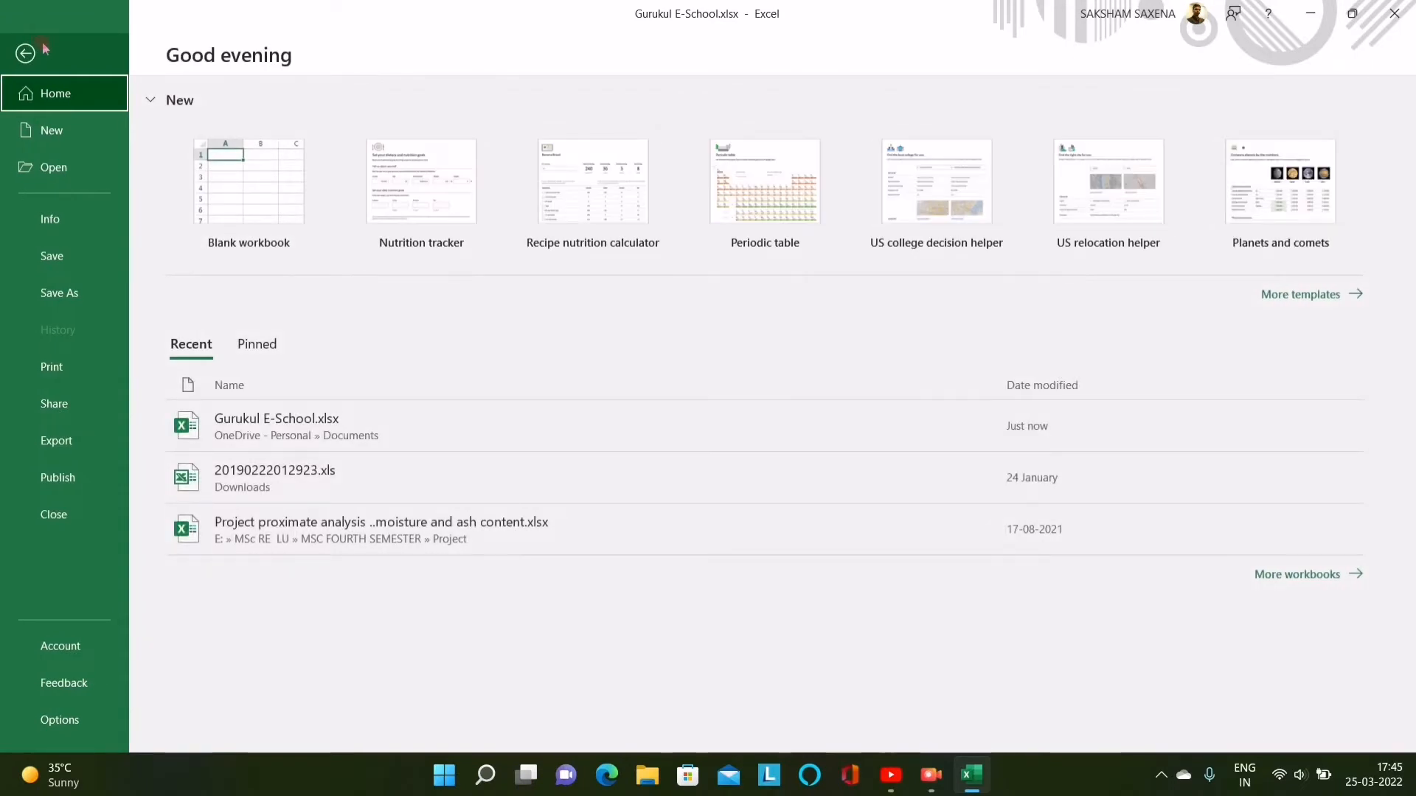
{"action": "left_click", "coordinate": [42, 42]}
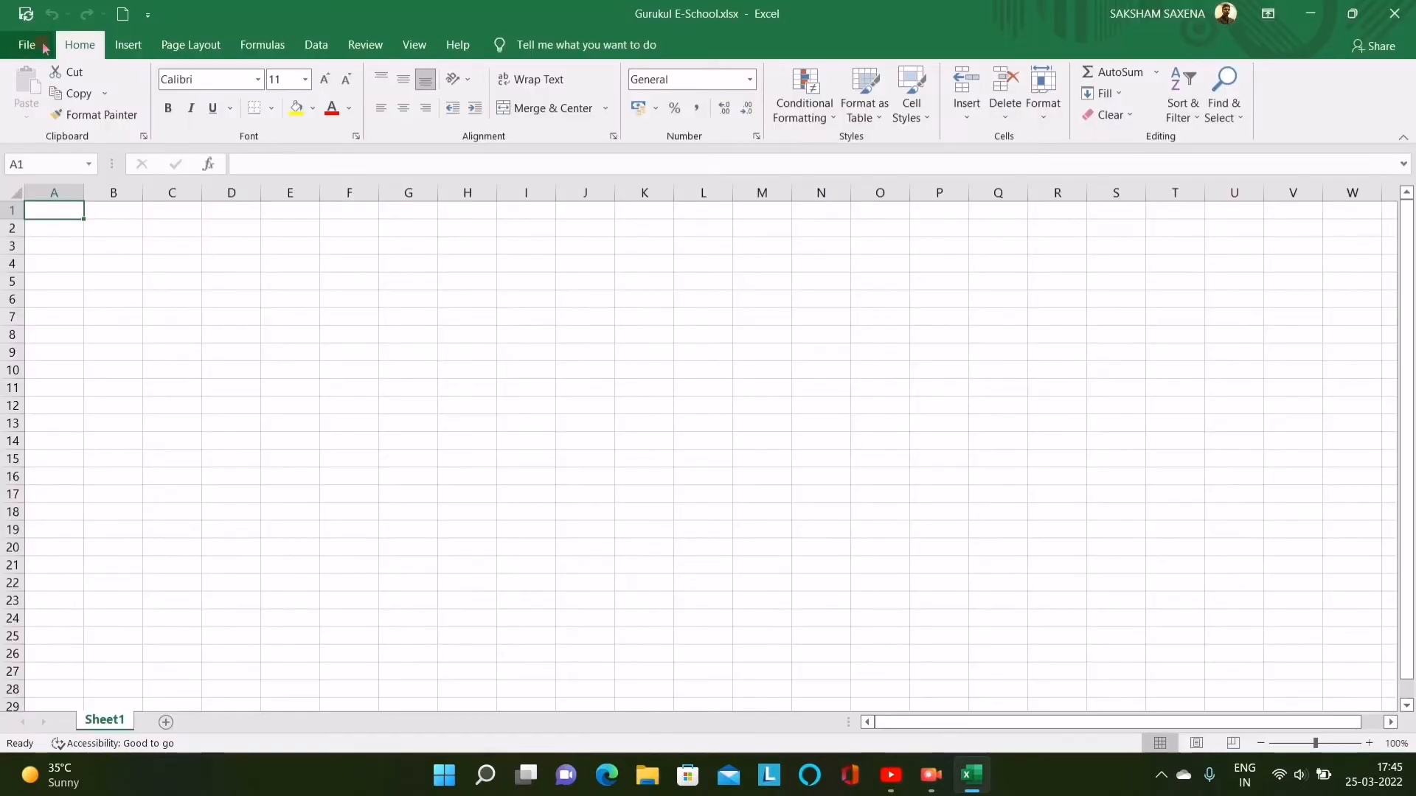
{"action": "left_click", "coordinate": [28, 45]}
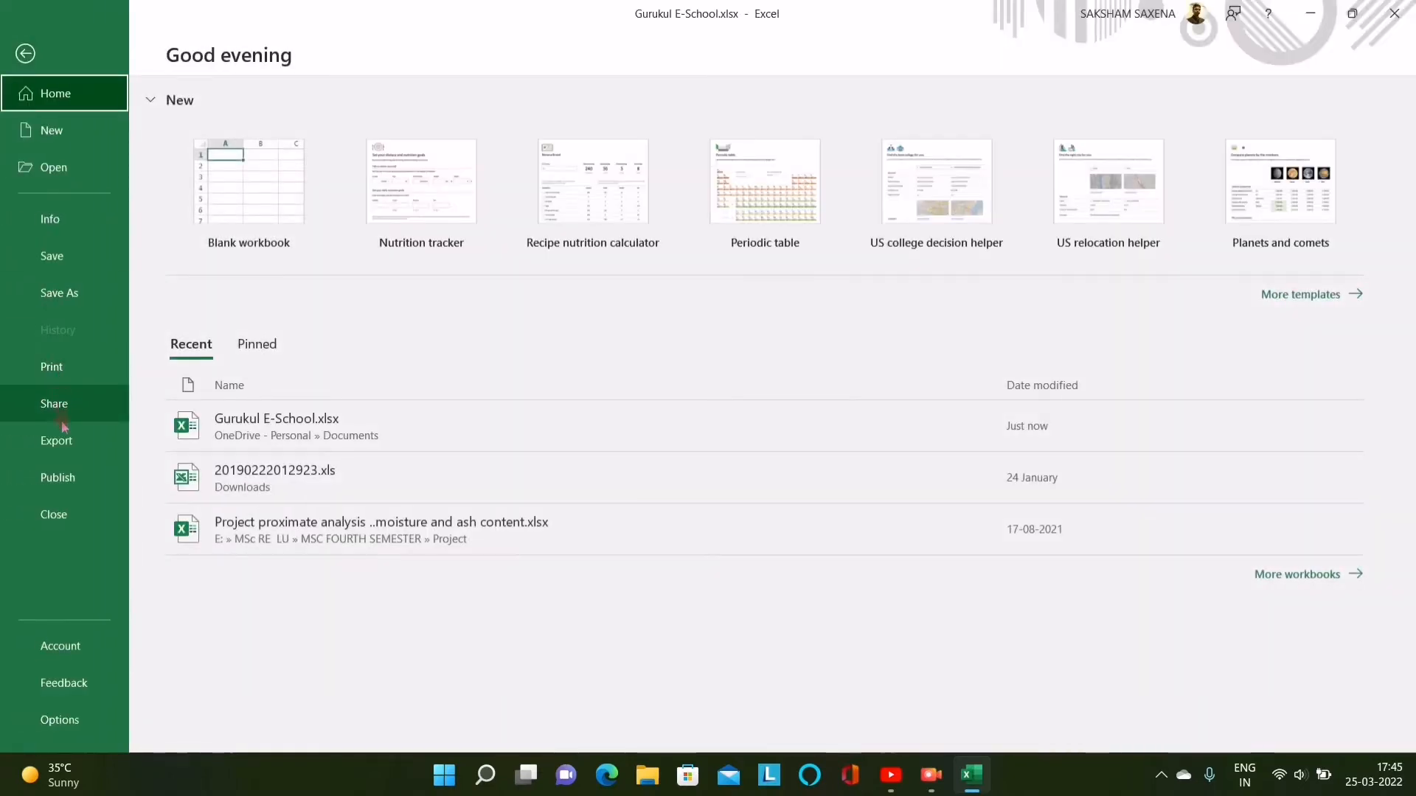
{"action": "left_click", "coordinate": [26, 53]}
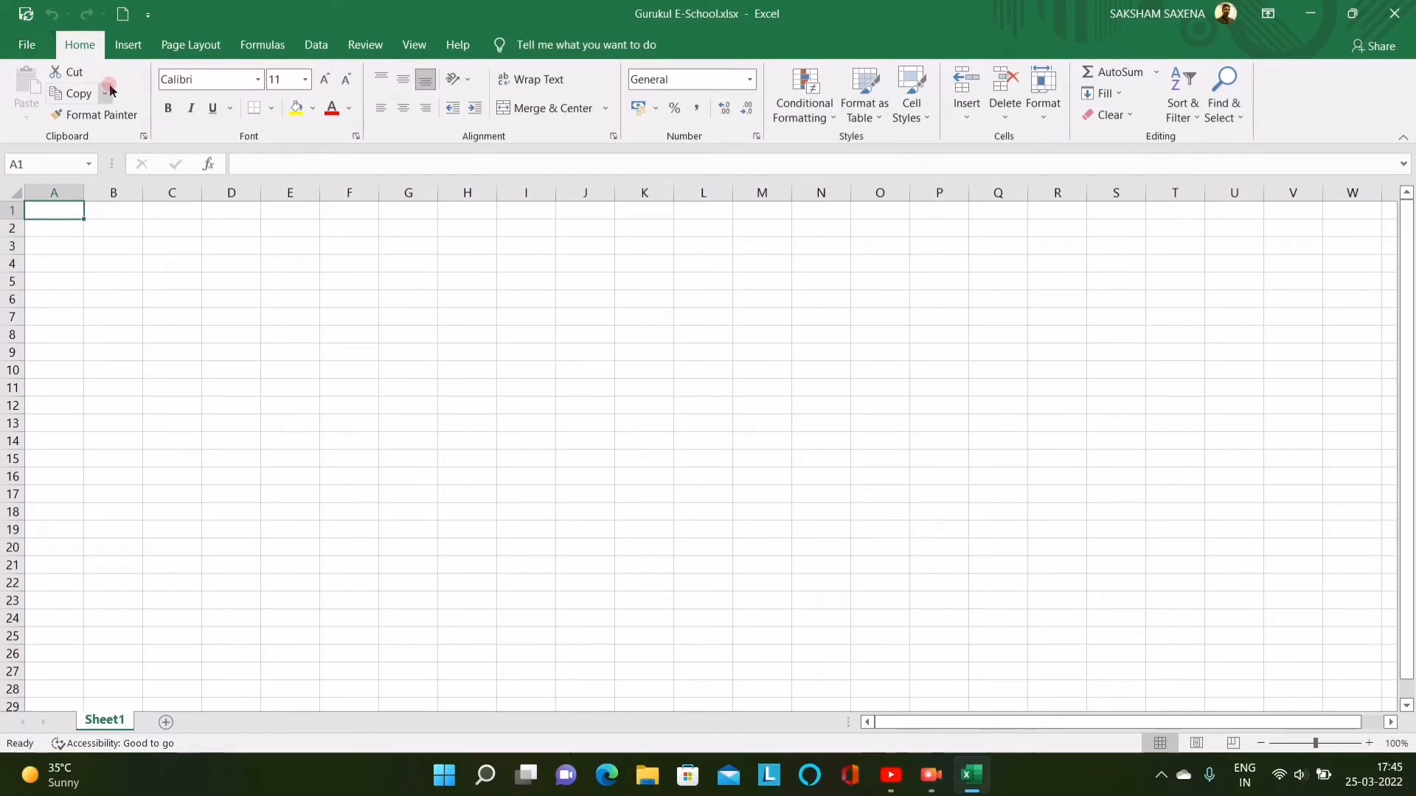
Check how the Name Box shows cell addresses by selecting cell F9 and then cell A23.
{"action": "left_click", "coordinate": [45, 157]}
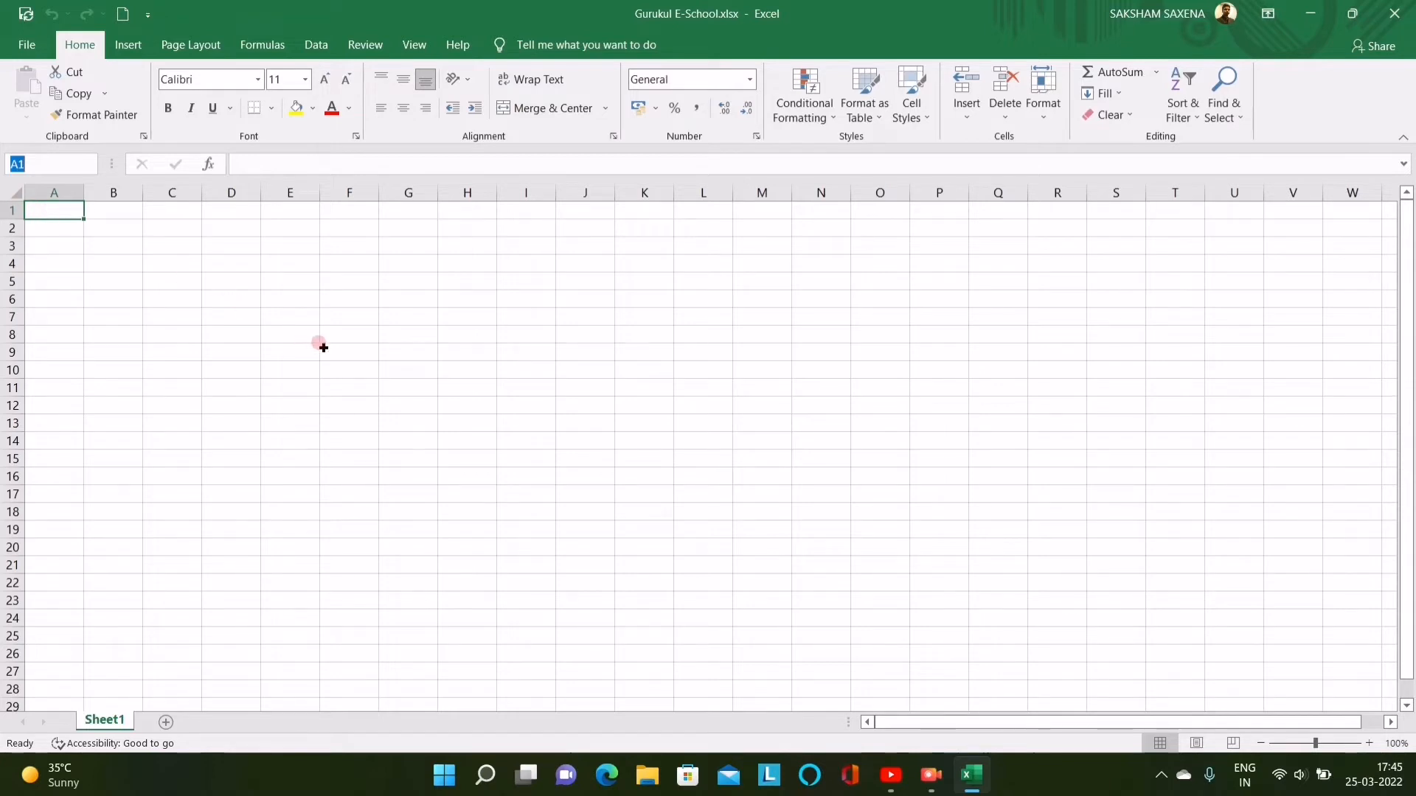
{"action": "left_click", "coordinate": [353, 352]}
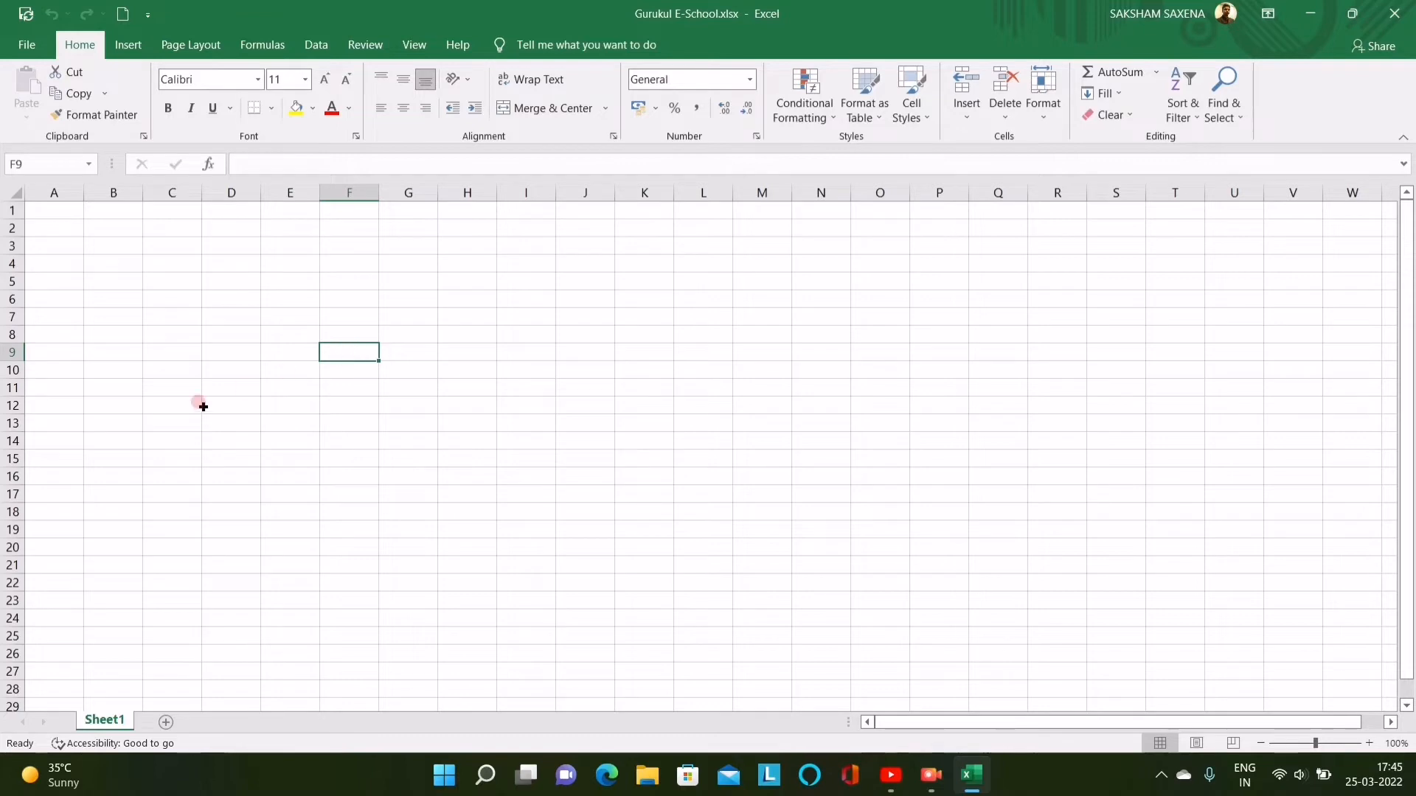
{"action": "left_click", "coordinate": [57, 608]}
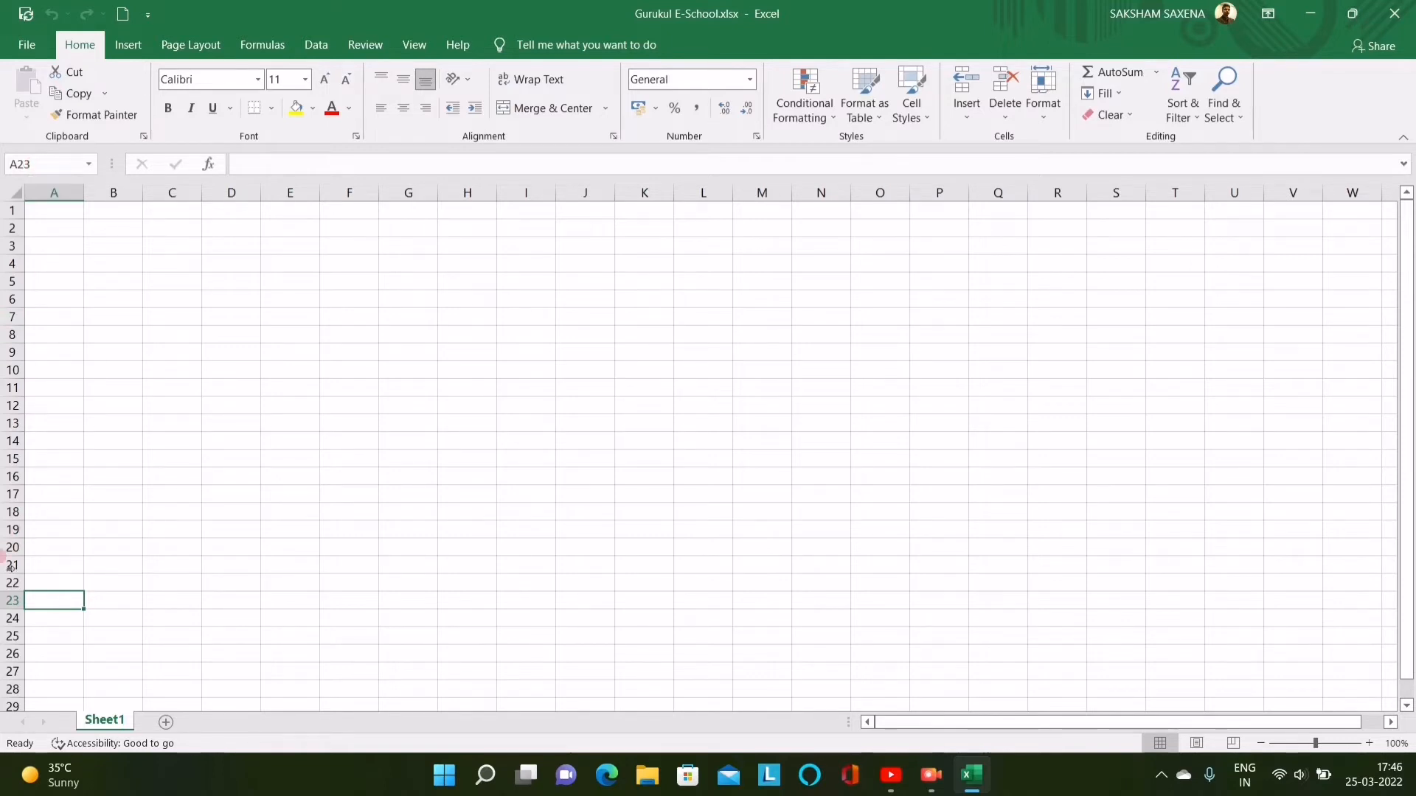
Check the Name Box address for cell A1 and for cell A6.
{"action": "left_click", "coordinate": [38, 162]}
{"action": "left_click", "coordinate": [39, 214]}
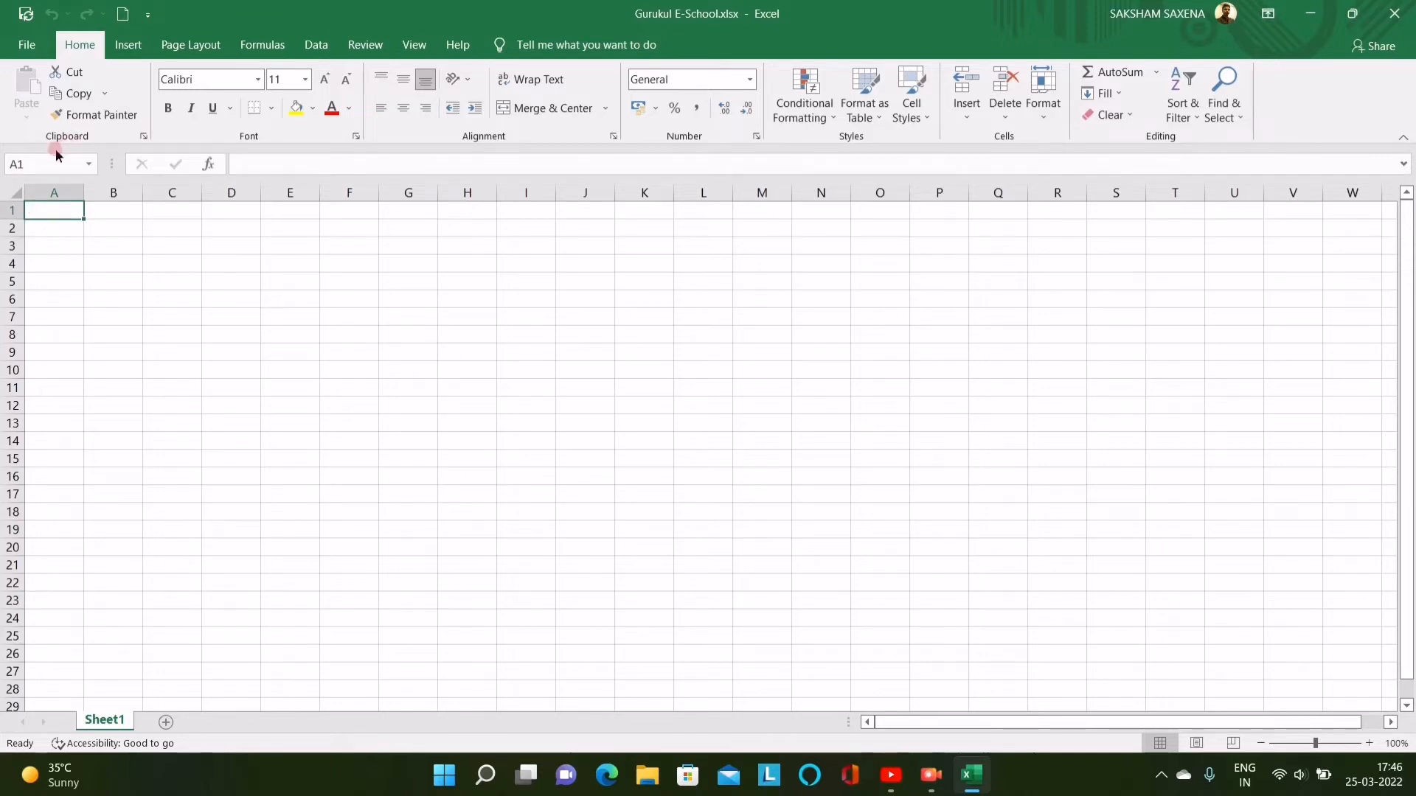
{"action": "left_click", "coordinate": [79, 158]}
{"action": "left_click", "coordinate": [57, 305]}
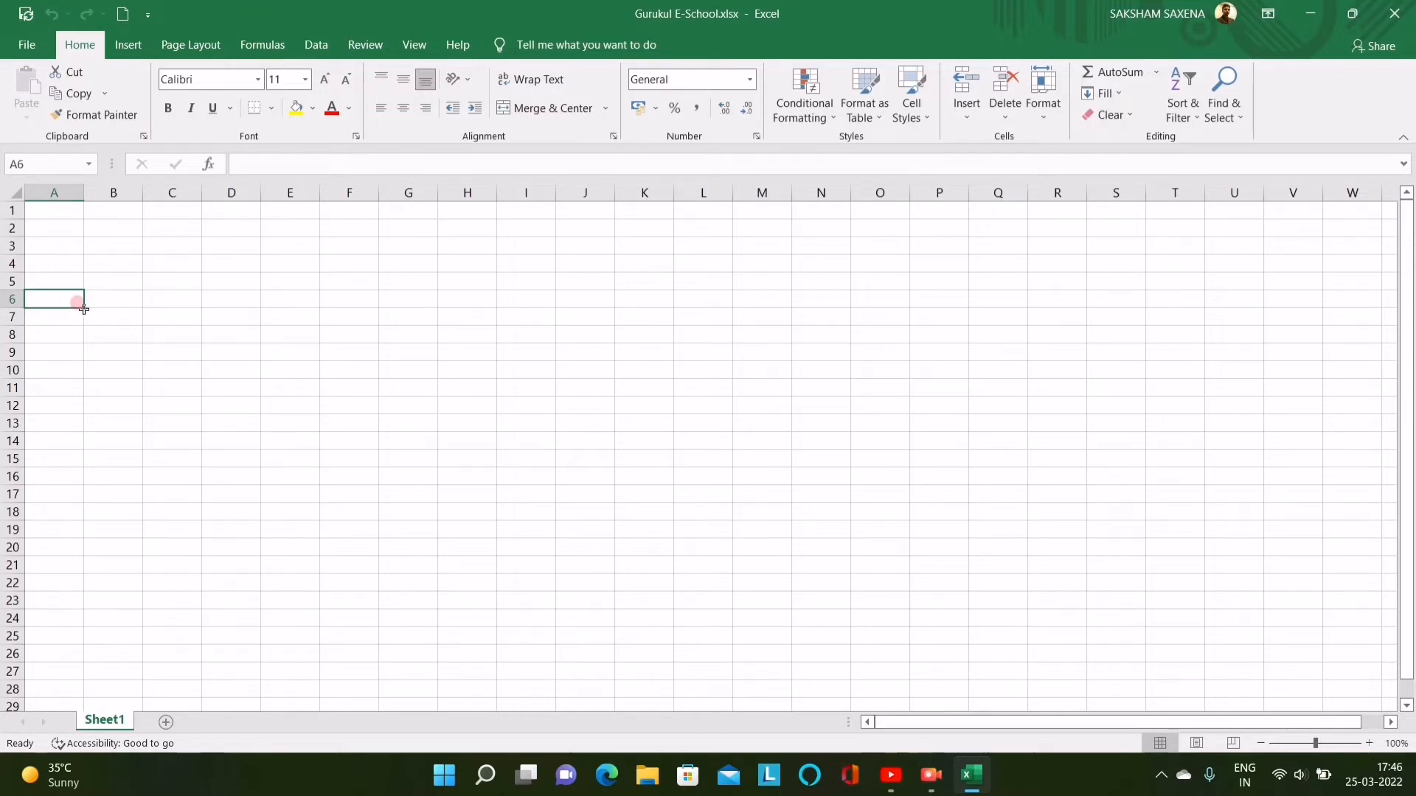
Extend cell A6 with the fill handle down to row 15 and across to column D, and reselect cell A1.
{"action": "left_click_drag", "start_coordinate": [83, 309], "coordinate": [198, 463]}
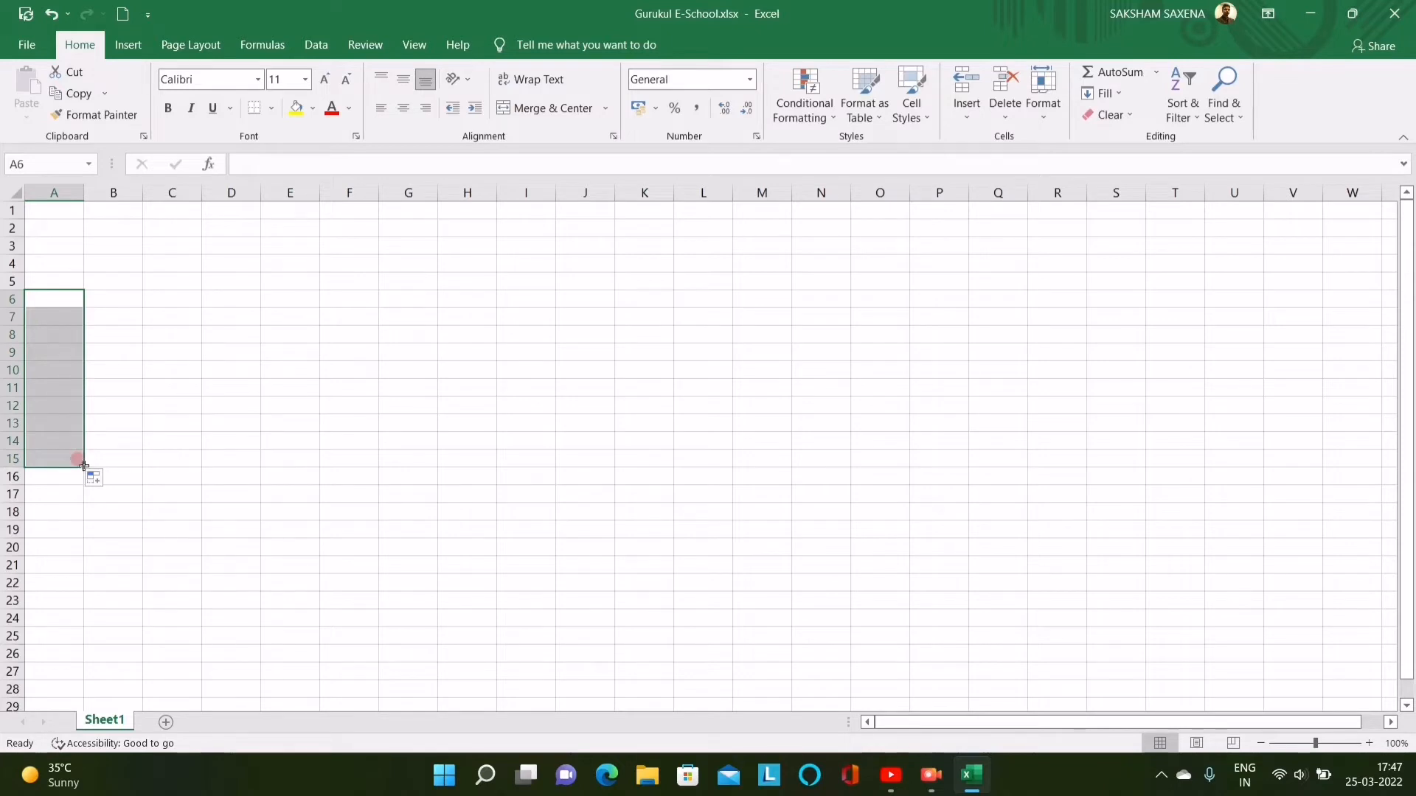
{"action": "left_click_drag", "start_coordinate": [83, 465], "coordinate": [258, 468]}
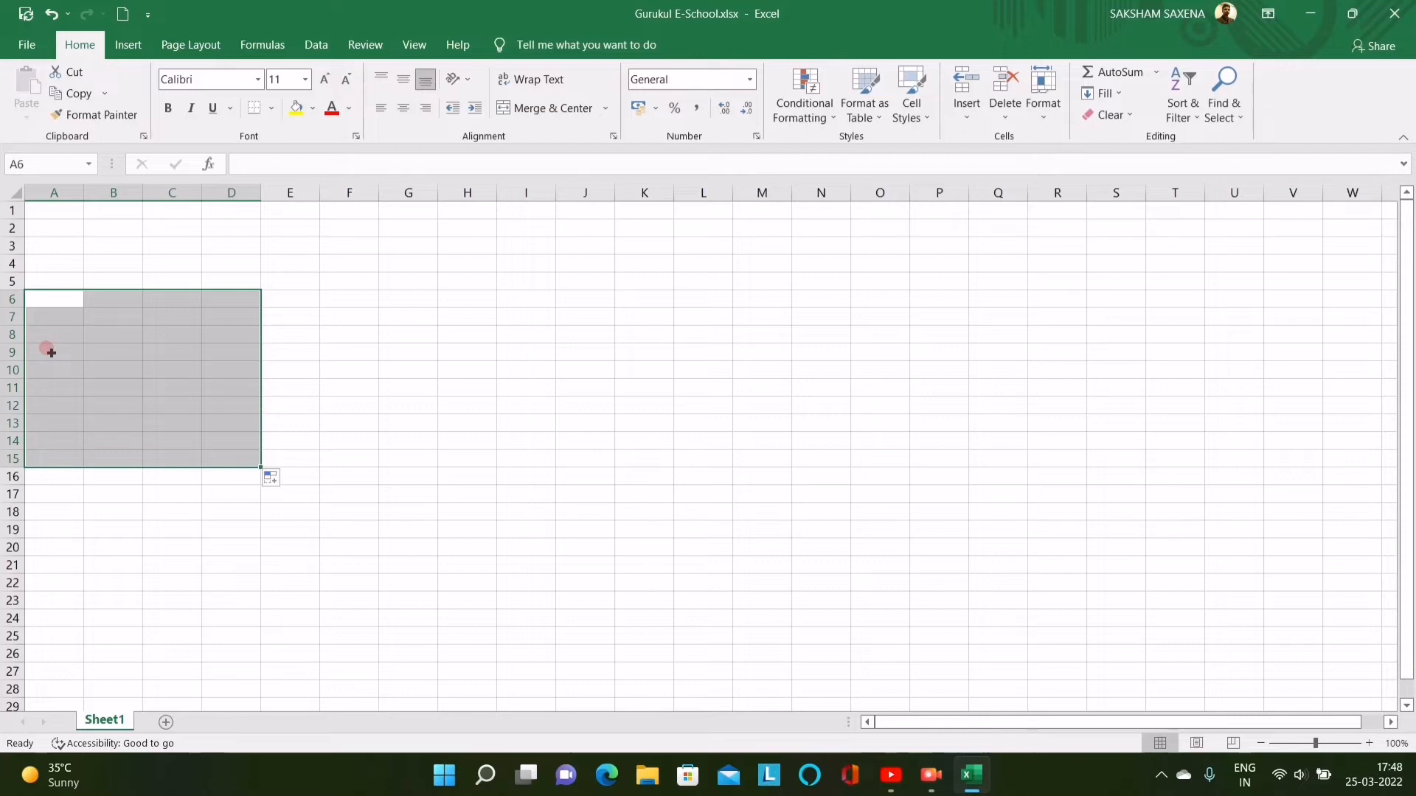
{"action": "left_click", "coordinate": [67, 291]}
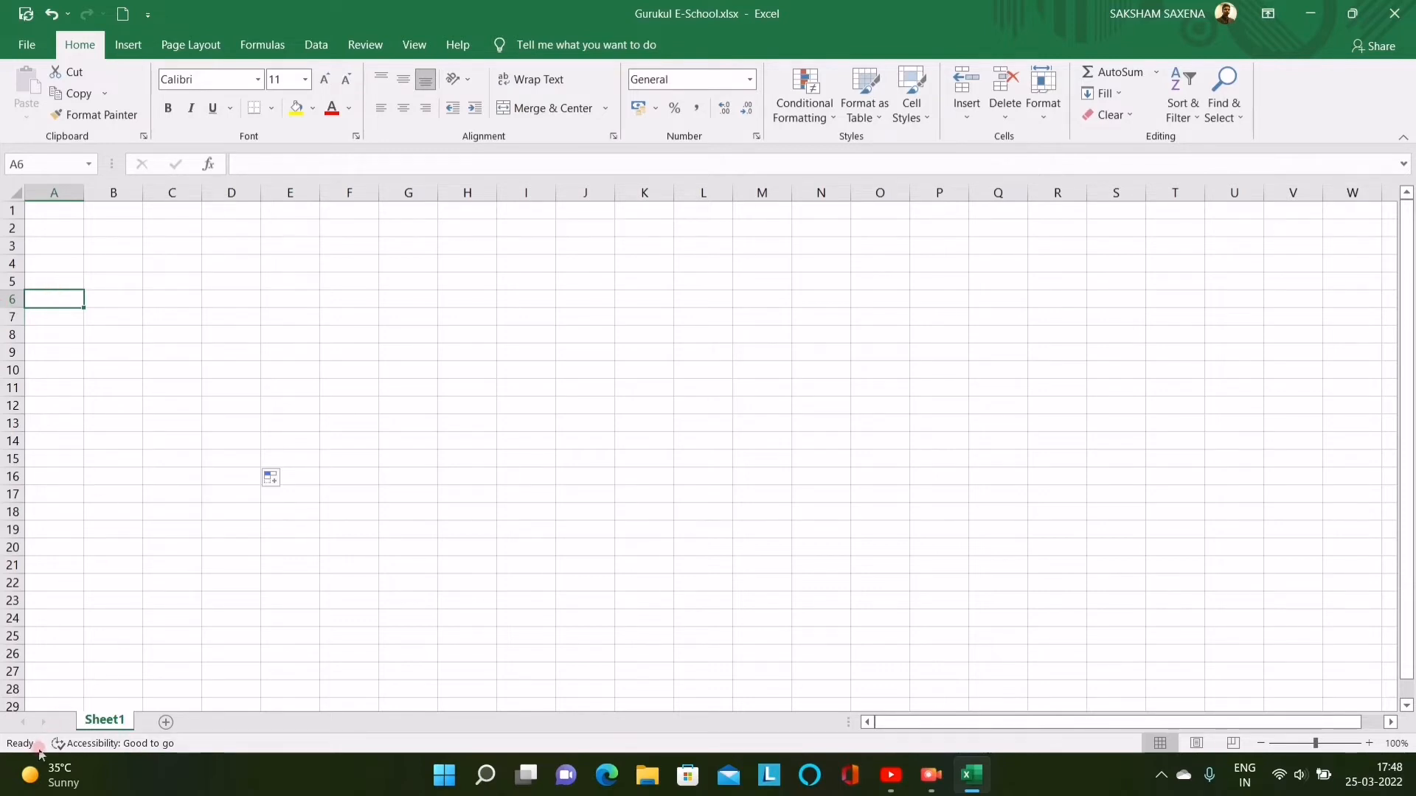
{"action": "left_click", "coordinate": [48, 202]}
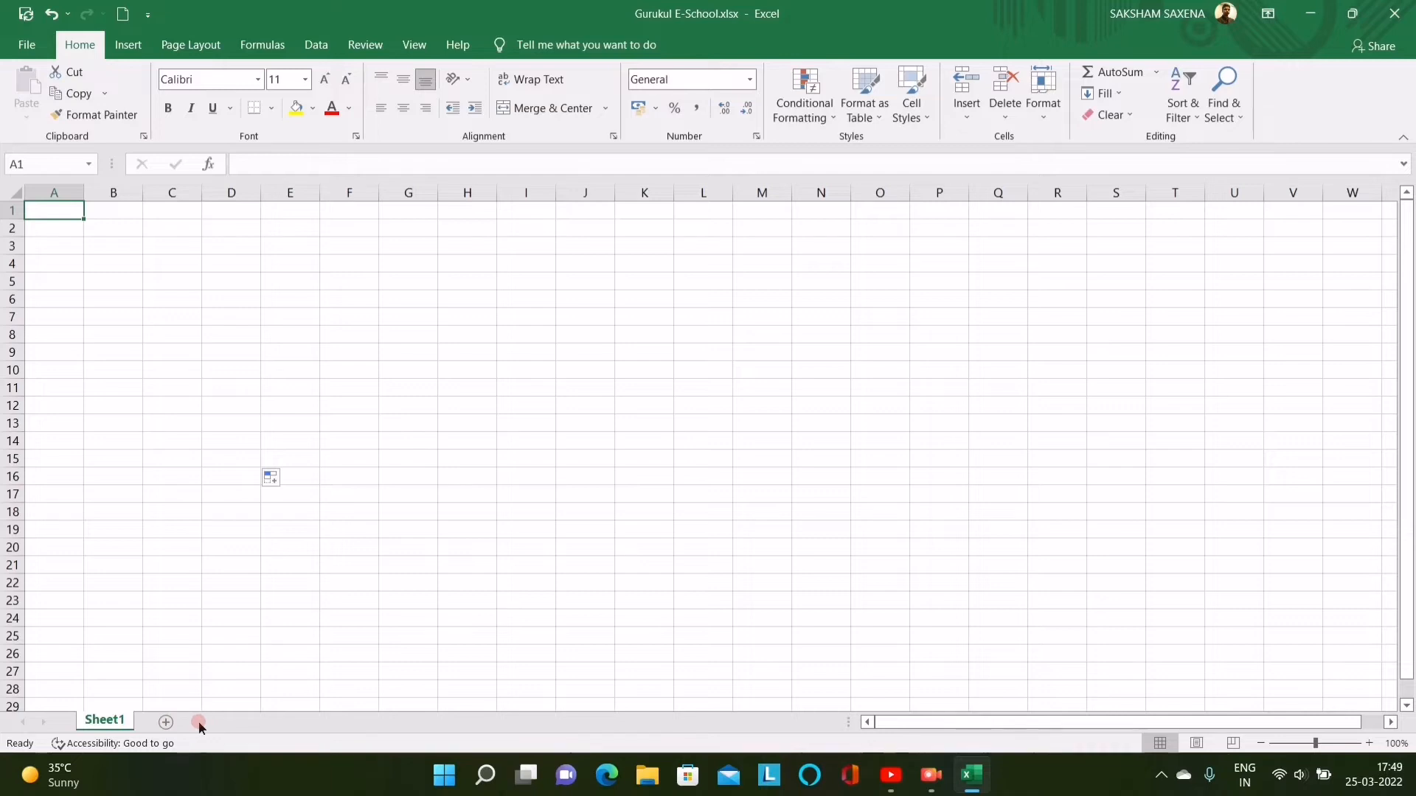
Add a second worksheet, switch between the two sheets and return to Sheet1.
{"action": "left_click", "coordinate": [168, 723]}
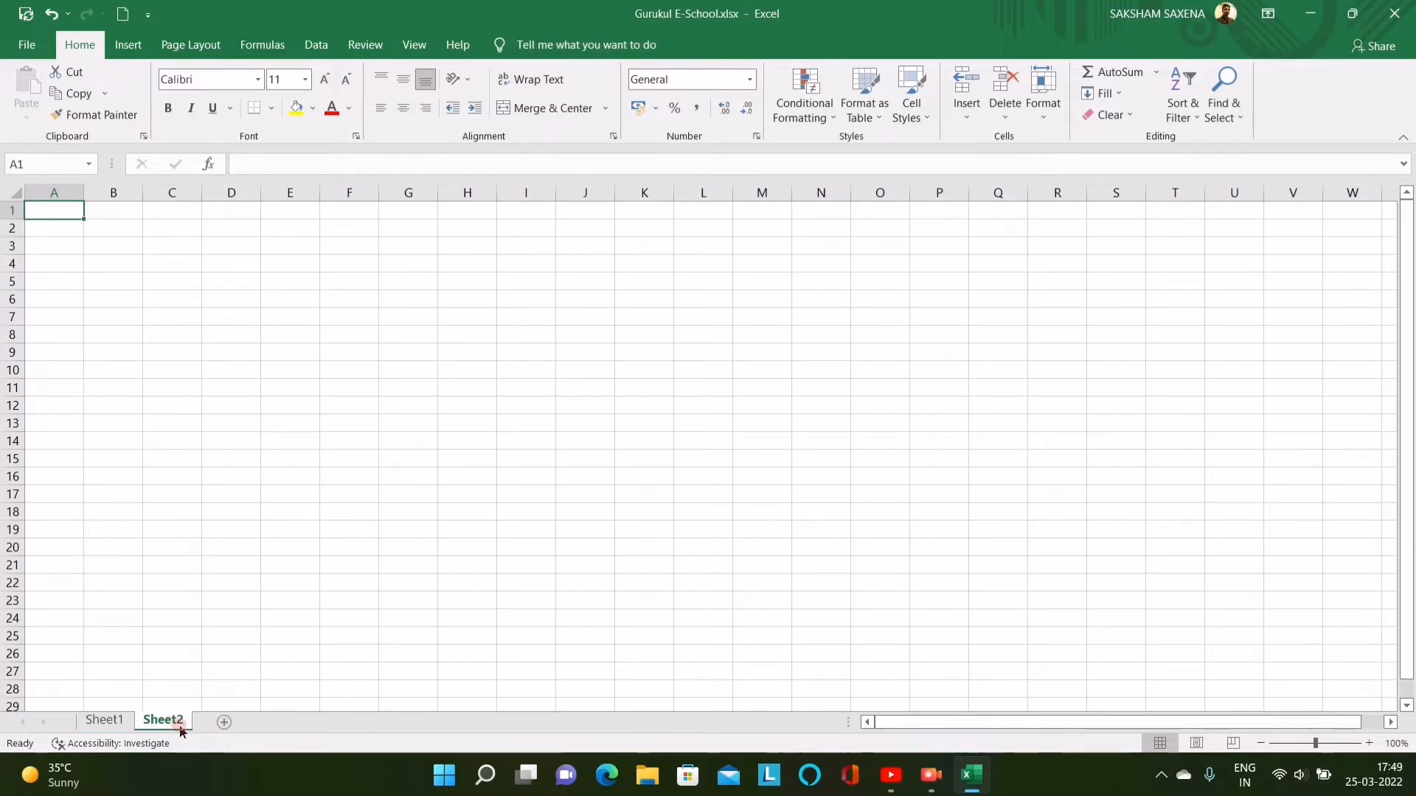
{"action": "left_click", "coordinate": [122, 726]}
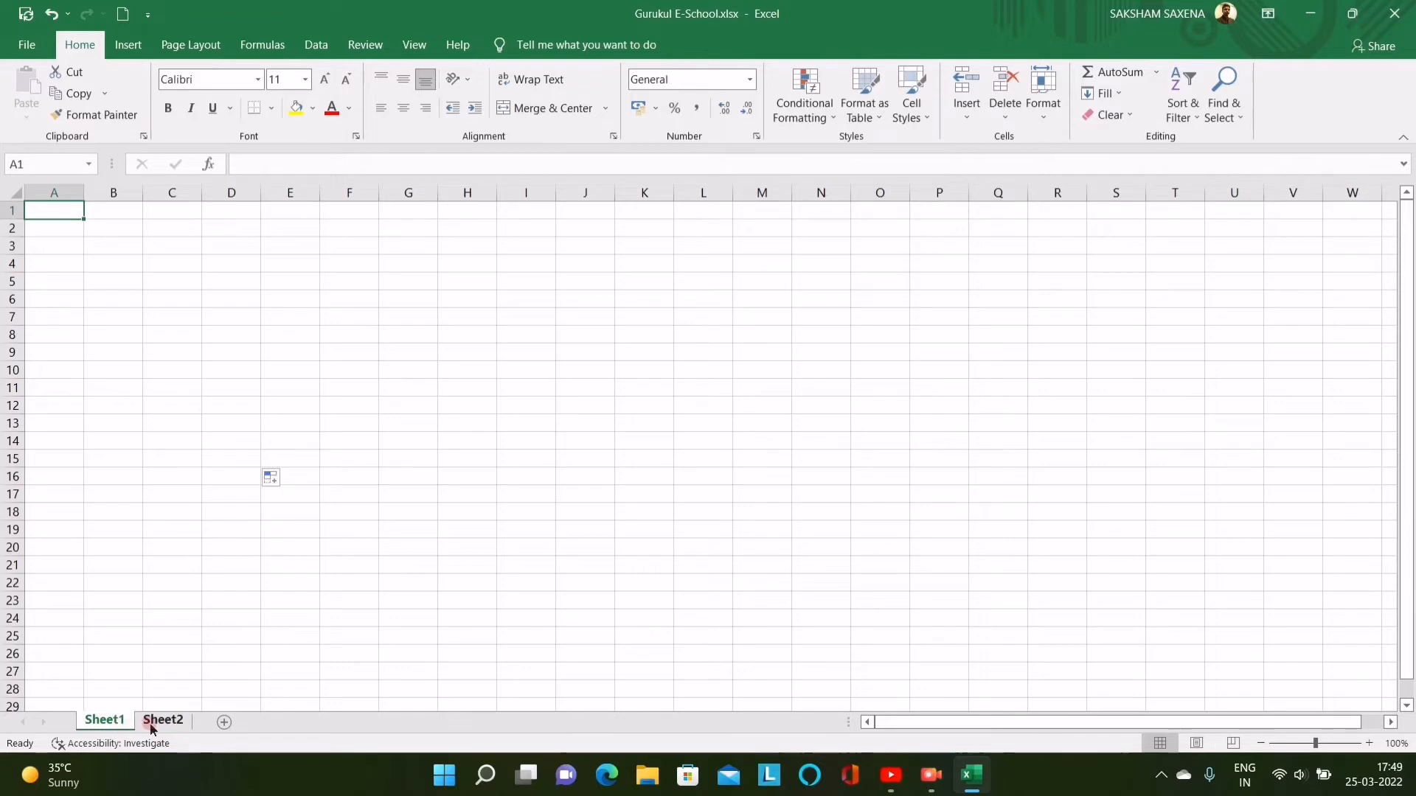
{"action": "left_click", "coordinate": [150, 722]}
{"action": "left_click", "coordinate": [122, 723]}
{"action": "left_click", "coordinate": [931, 776]}
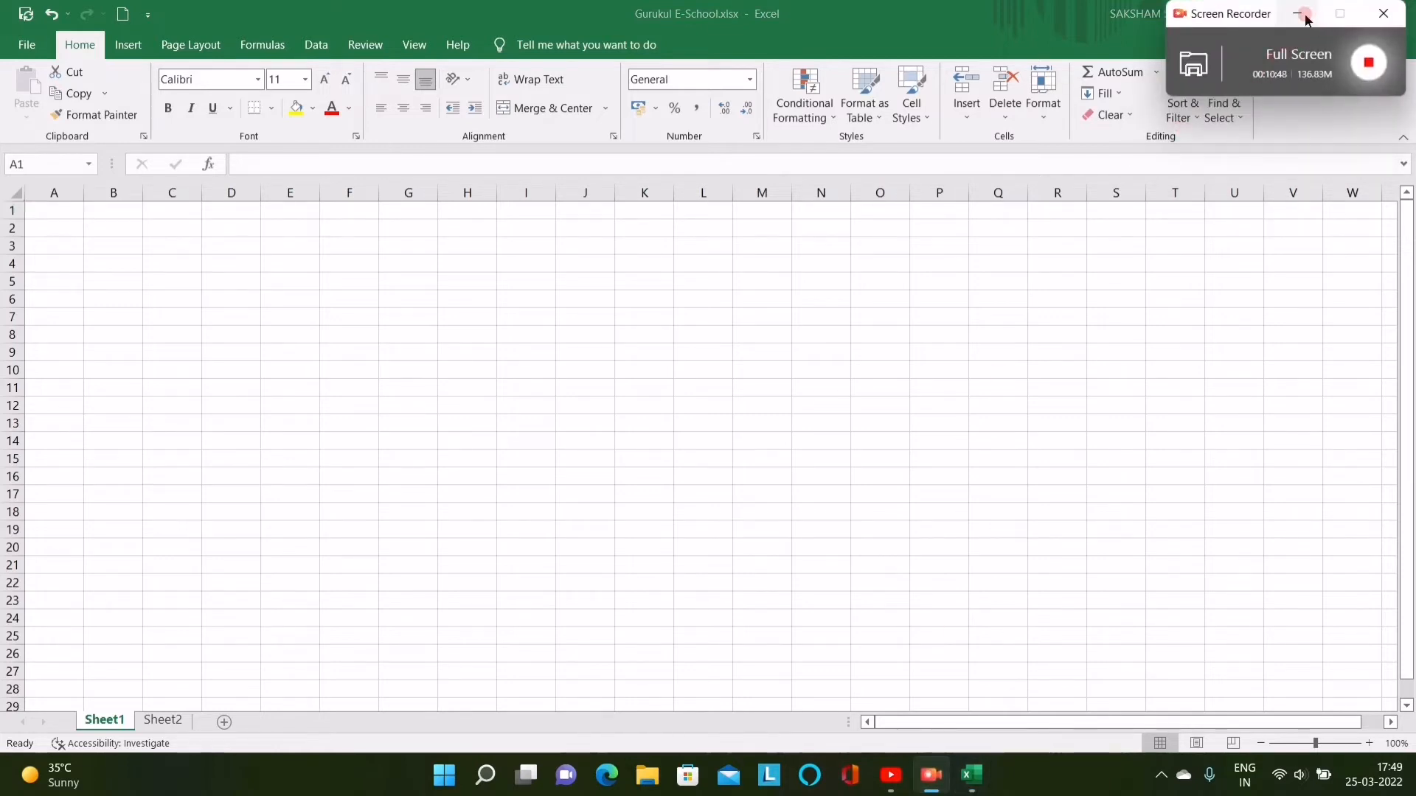
{"action": "left_click", "coordinate": [1304, 16]}
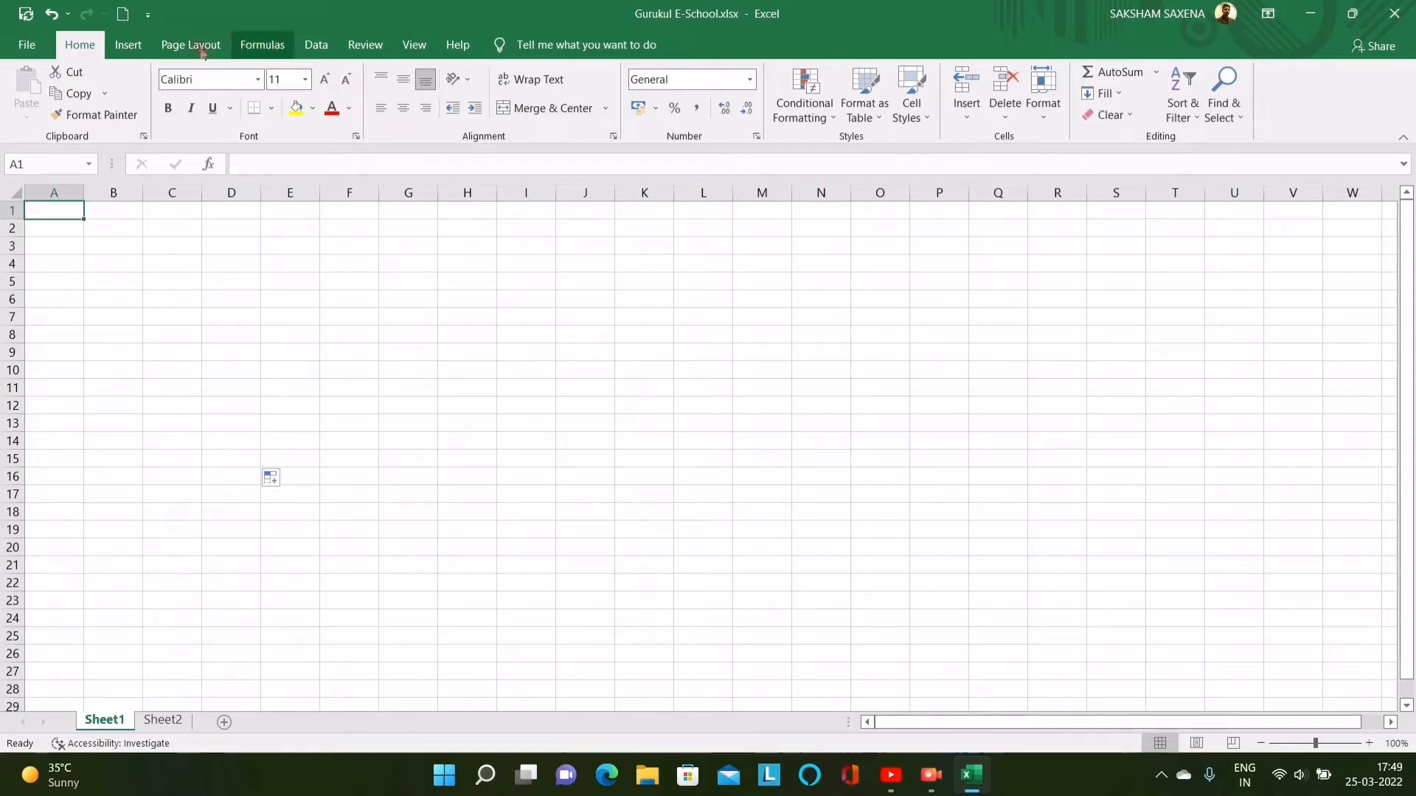
Compare the Insert and Home commands with the ribbon expanded and collapsed, and restore the full ribbon.
{"action": "left_click", "coordinate": [130, 48]}
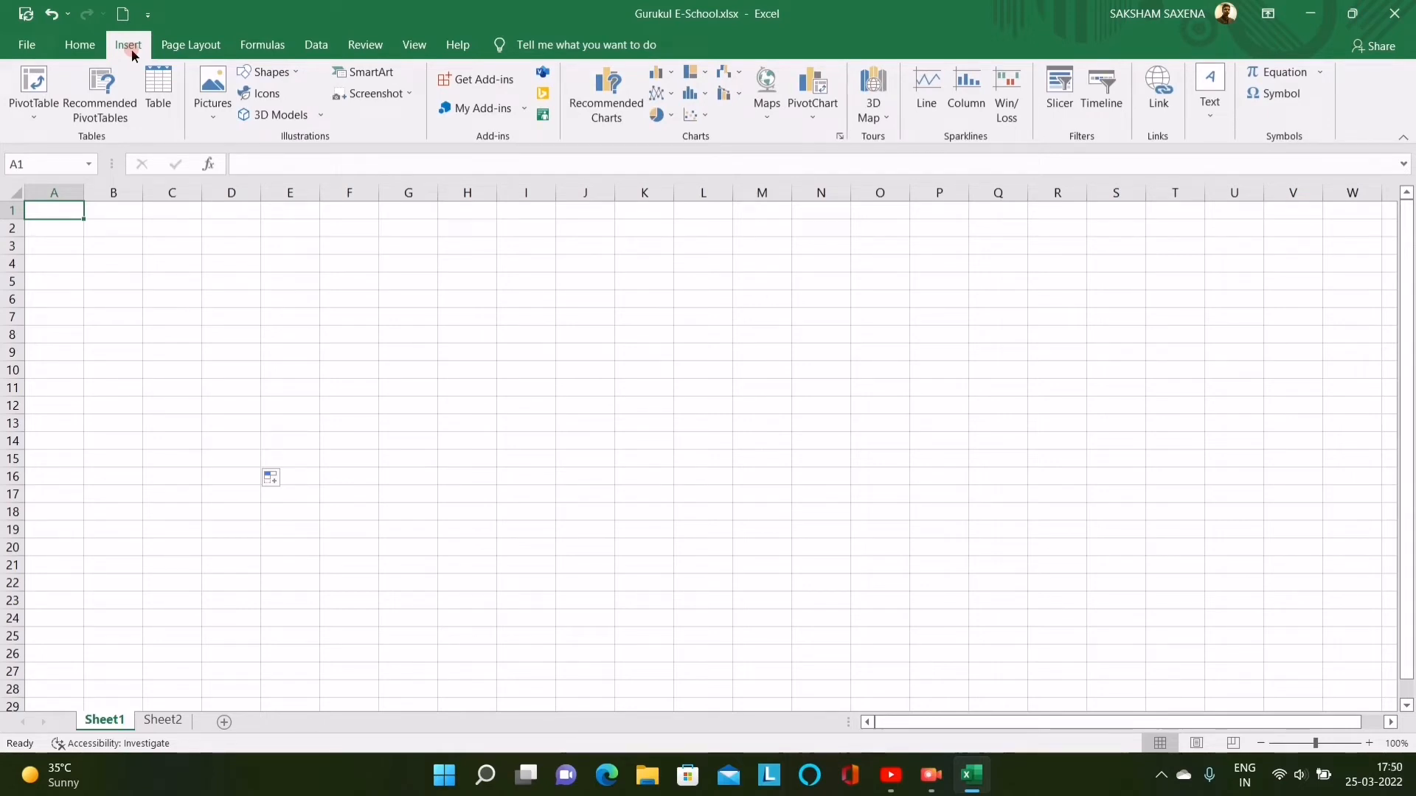
{"action": "left_click", "coordinate": [94, 45]}
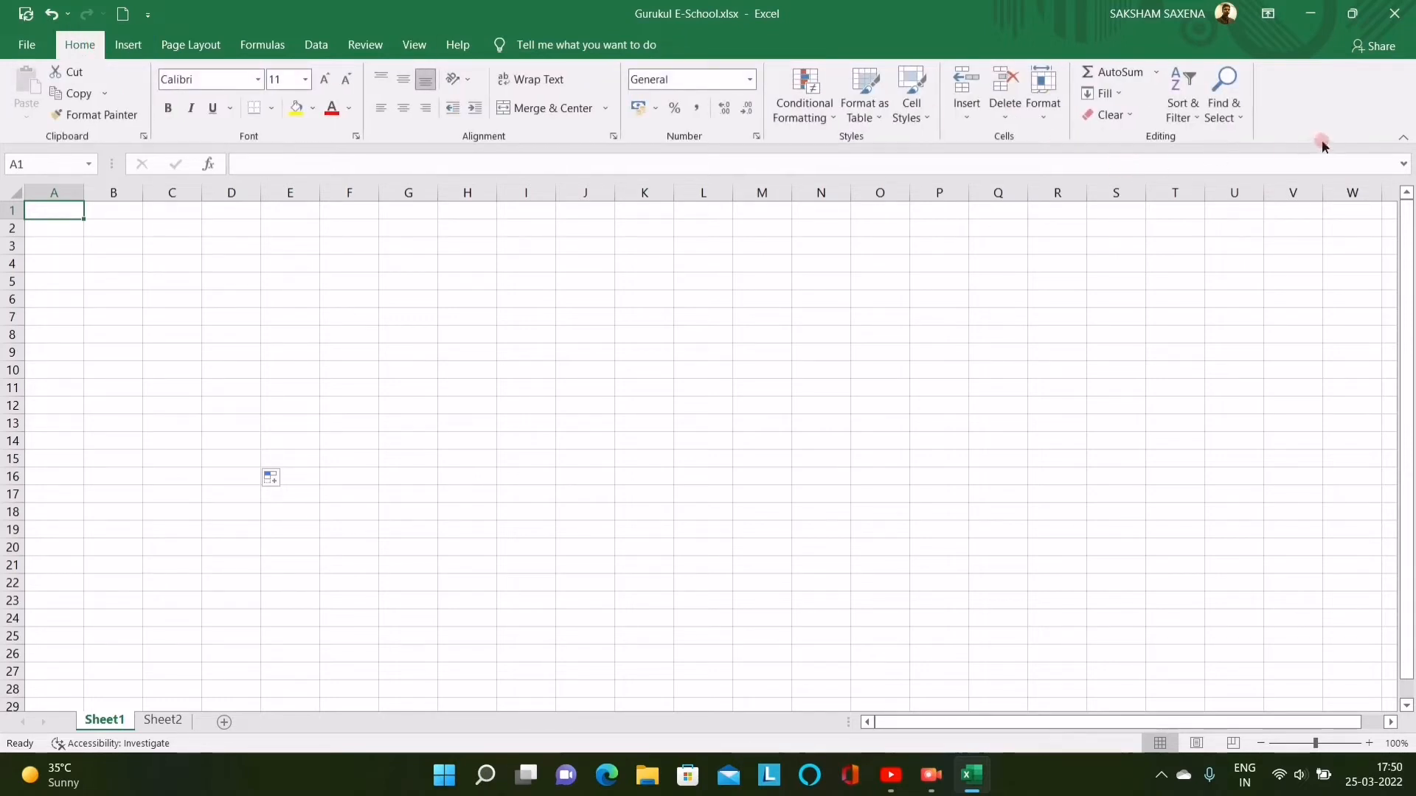
{"action": "left_click", "coordinate": [1399, 140]}
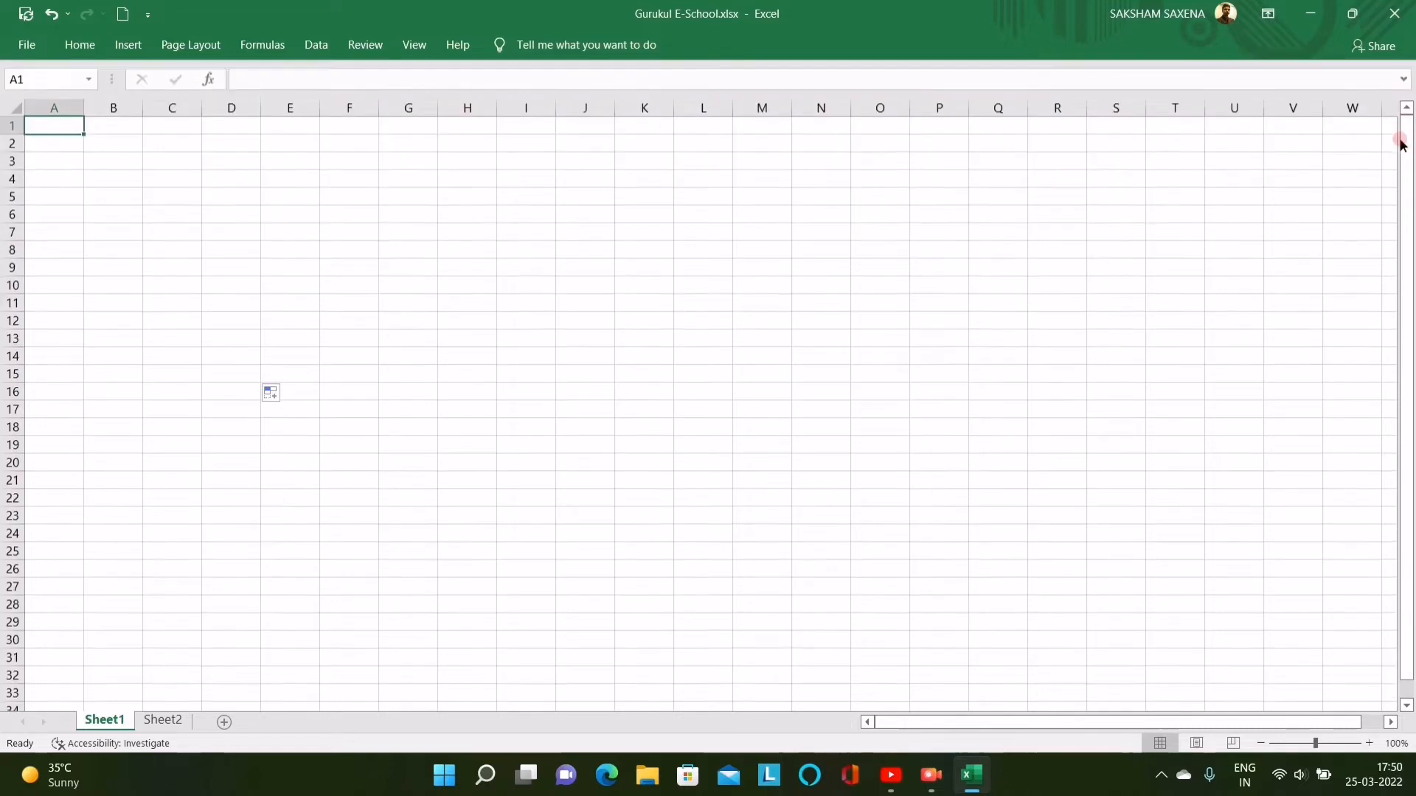
{"action": "left_click", "coordinate": [98, 45]}
{"action": "left_click", "coordinate": [96, 44]}
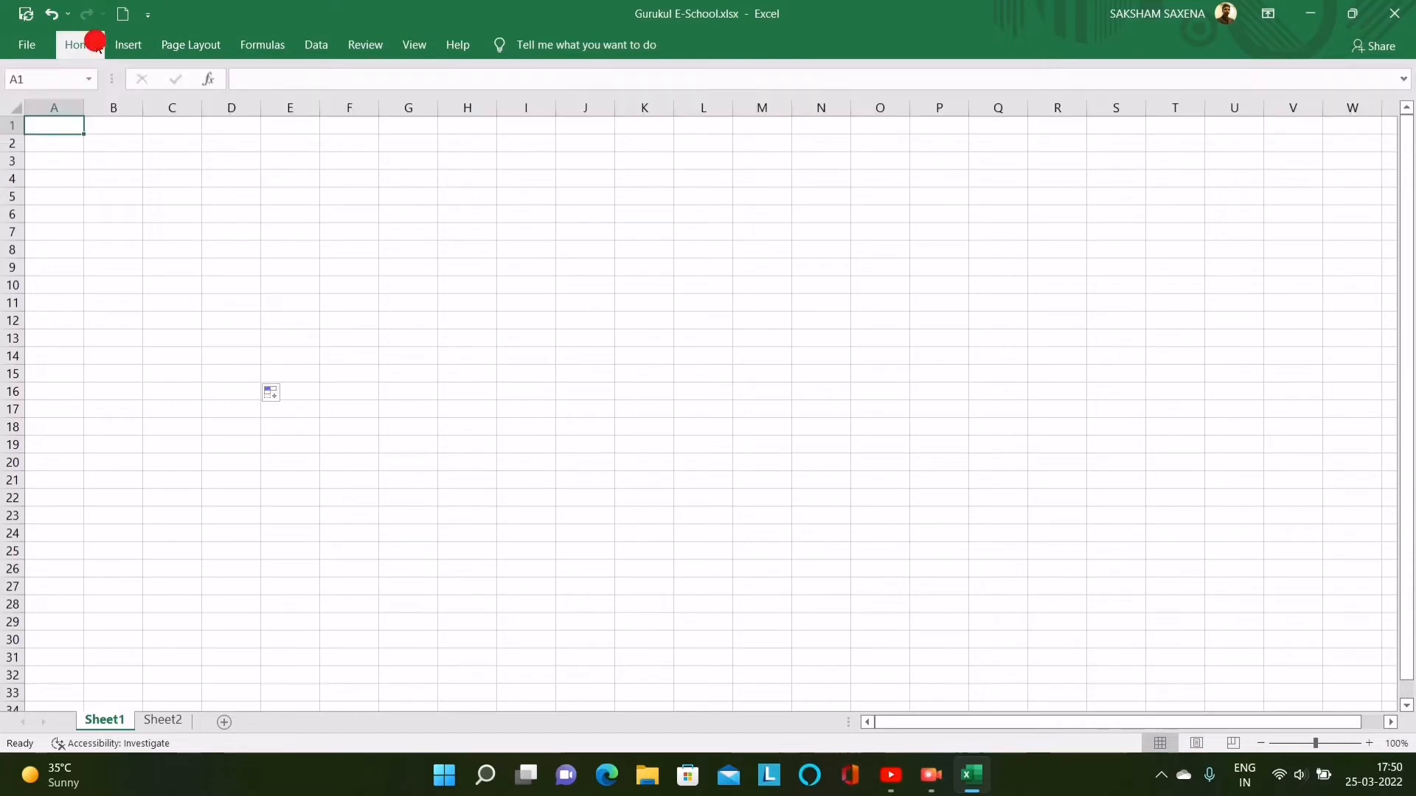
{"action": "left_click", "coordinate": [140, 38]}
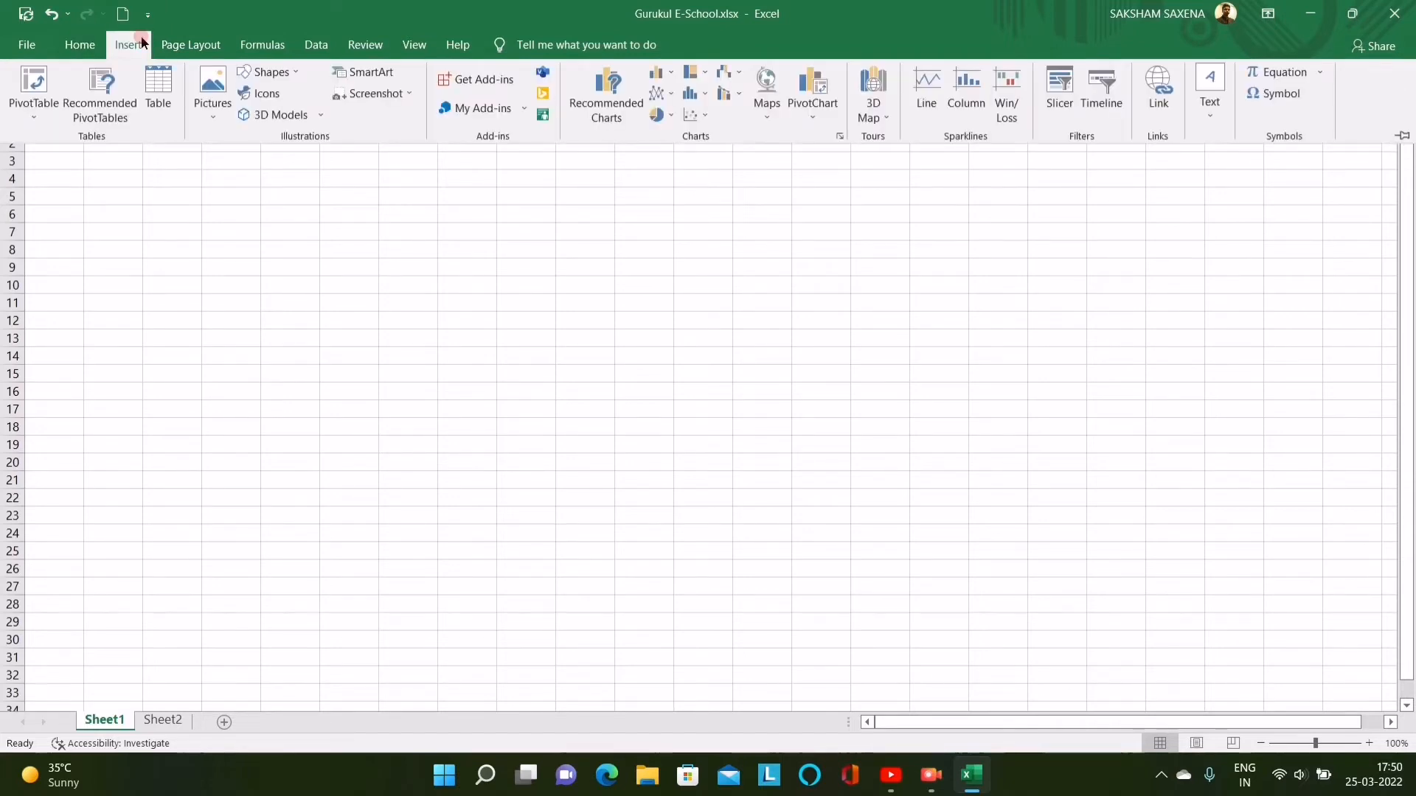
{"action": "left_click", "coordinate": [139, 38]}
{"action": "left_click", "coordinate": [88, 47]}
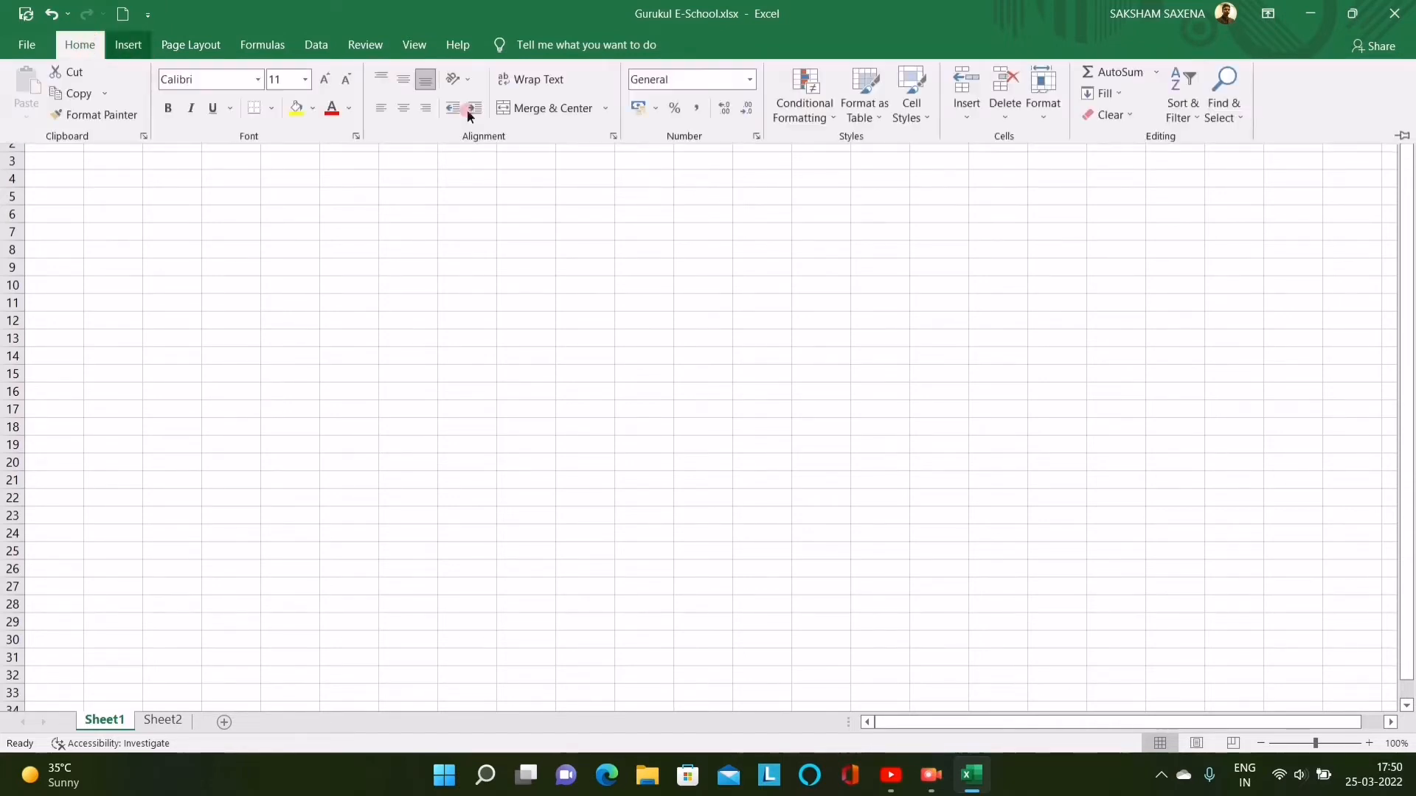
{"action": "left_click", "coordinate": [1404, 136]}
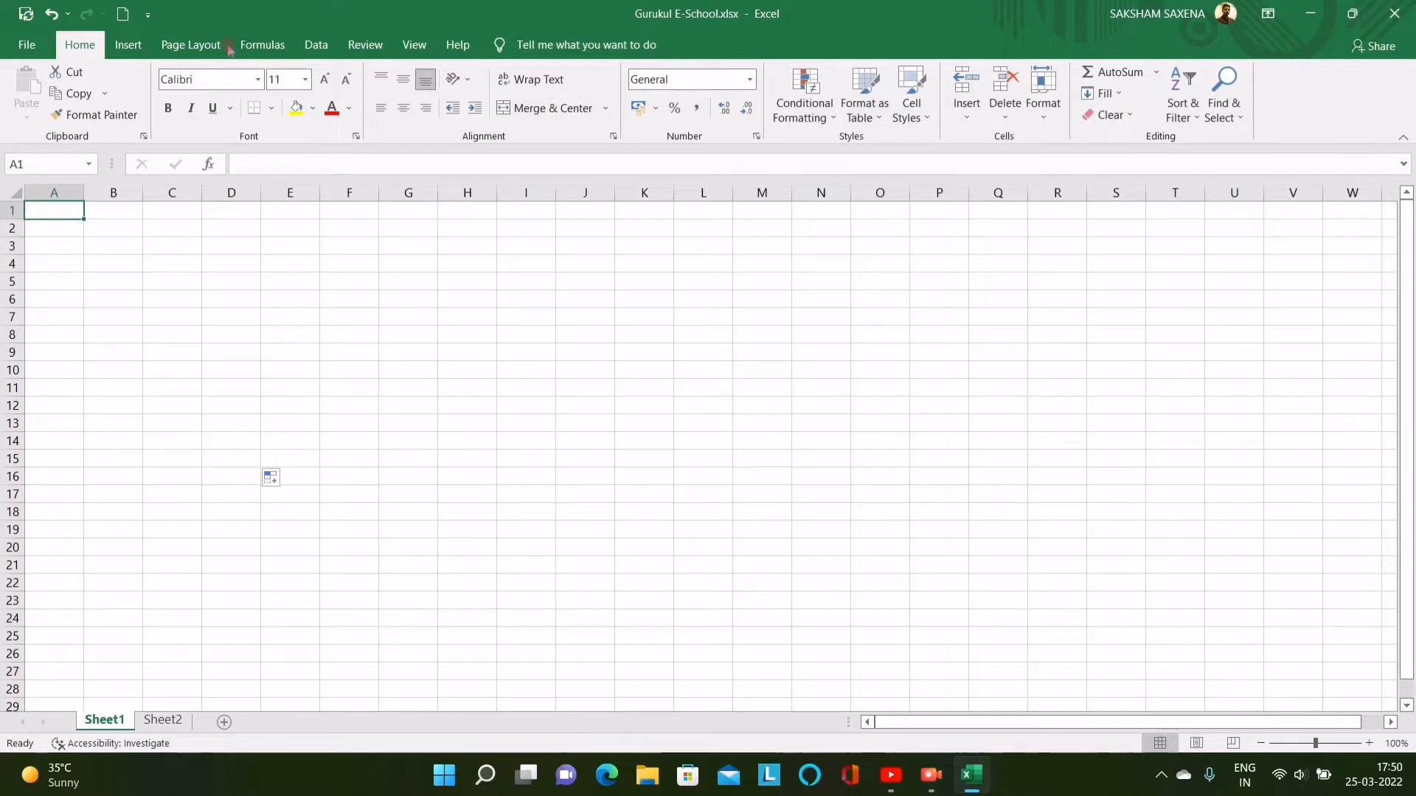
View the Page Layout and Data commands and return to the Home commands.
{"action": "left_click", "coordinate": [178, 43]}
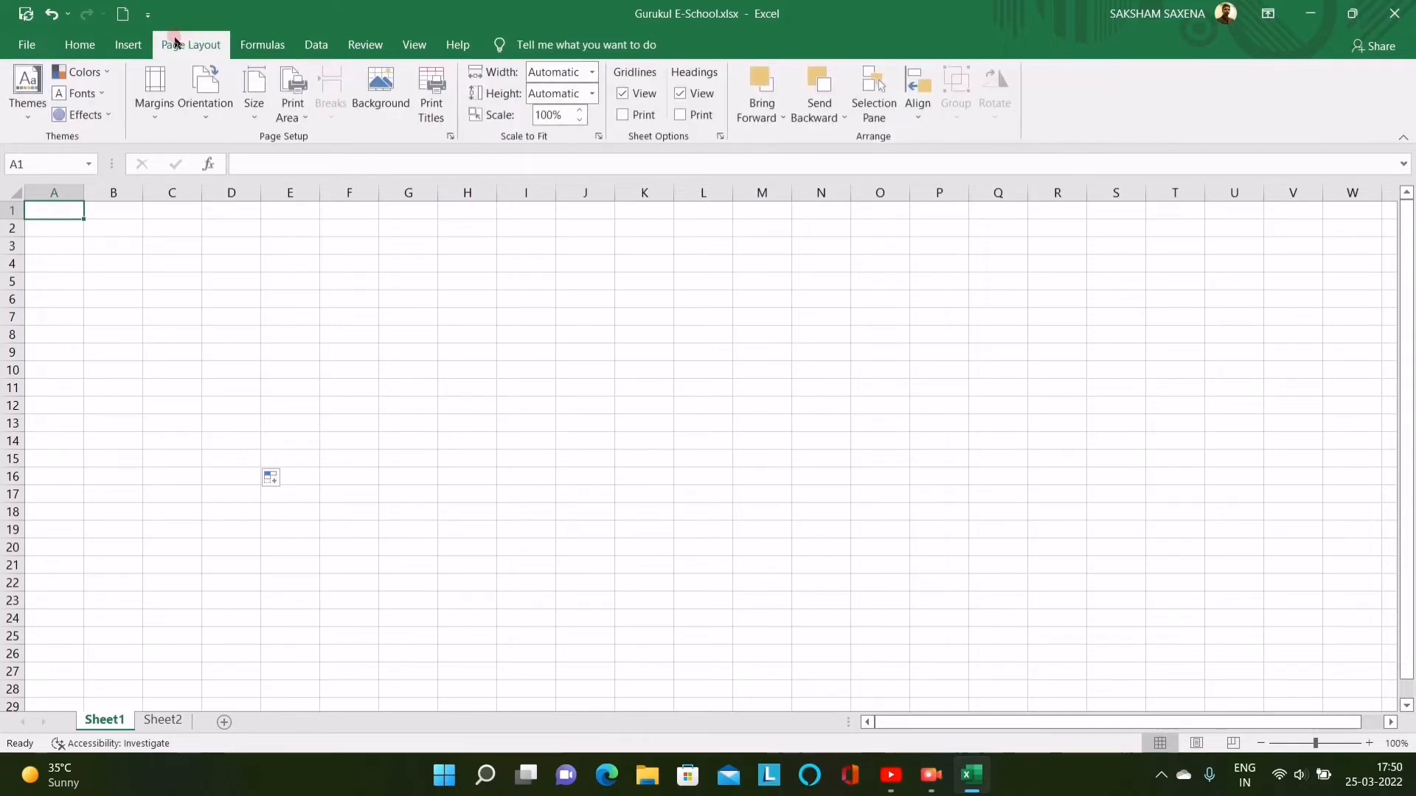
{"action": "left_click", "coordinate": [316, 44]}
{"action": "left_click", "coordinate": [73, 62]}
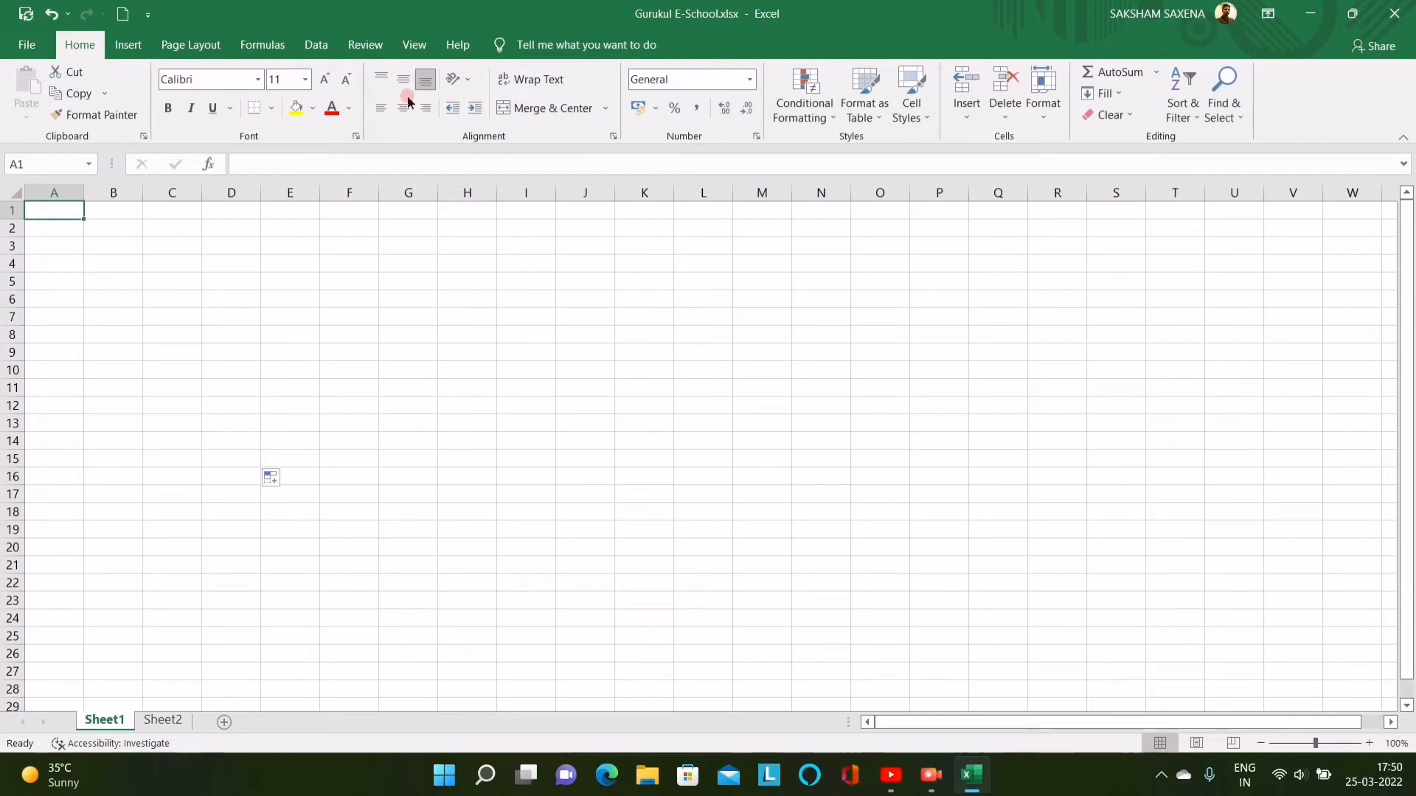
Show the formula bar in edit mode for cell A1, and leave it by selecting cell D2.
{"action": "left_click", "coordinate": [295, 164]}
{"action": "left_click", "coordinate": [292, 162]}
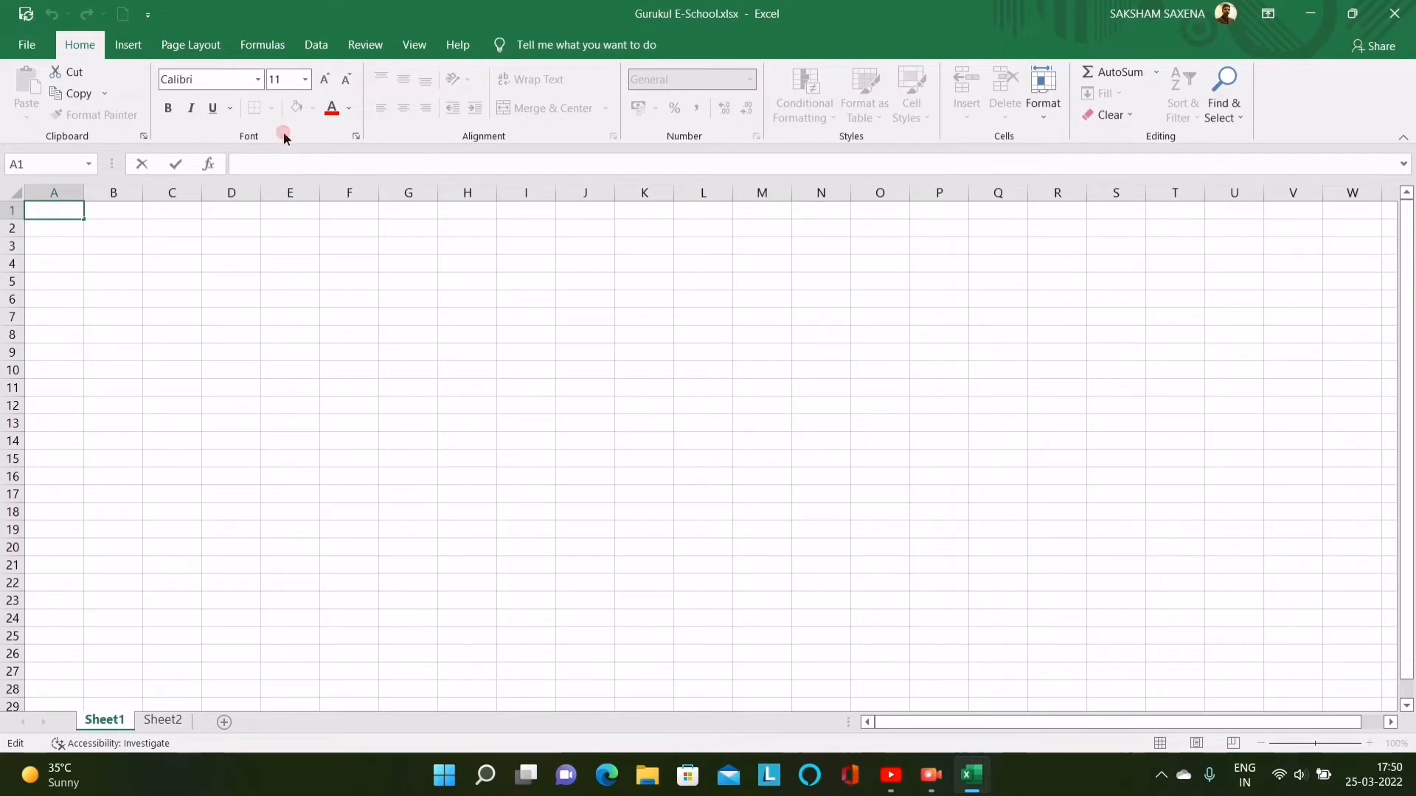
{"action": "left_click", "coordinate": [216, 224]}
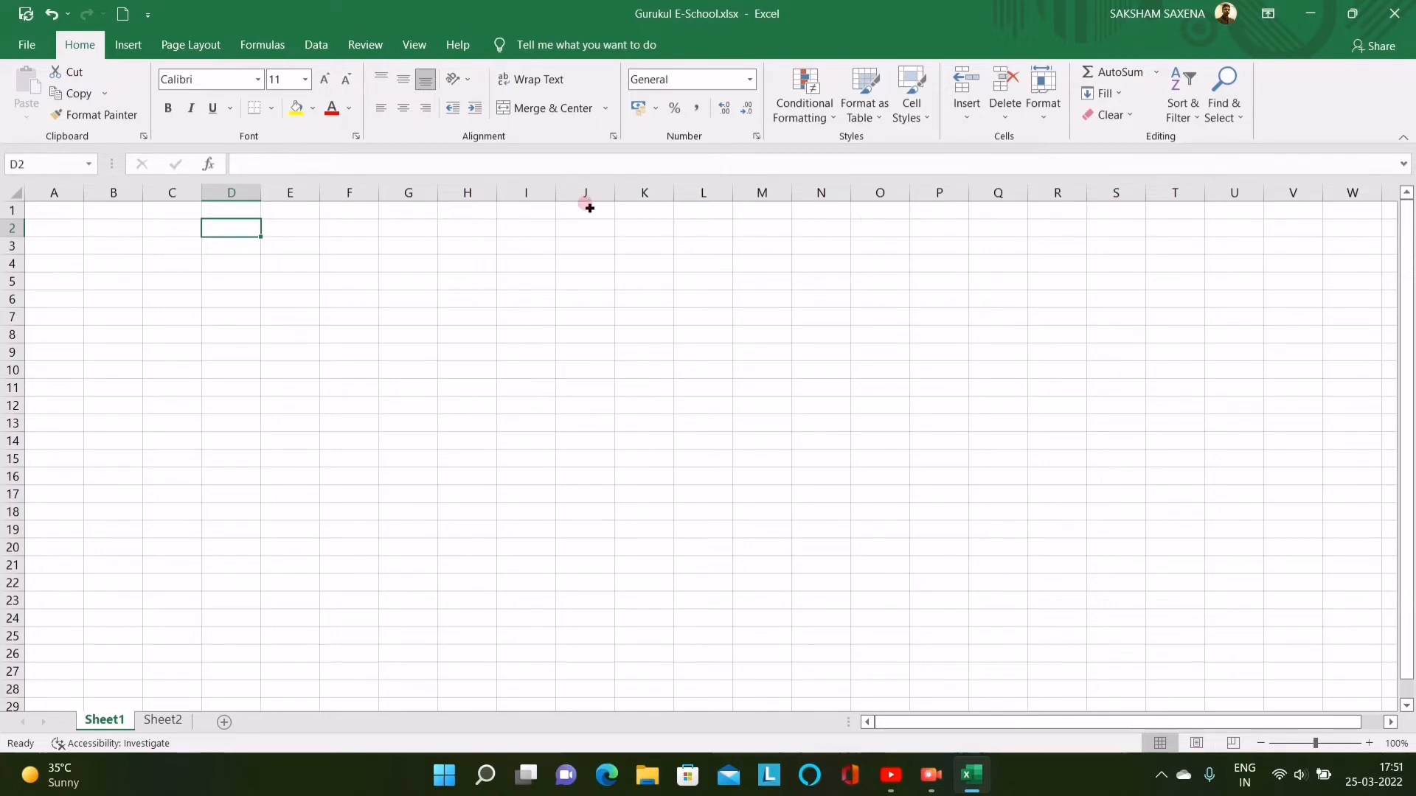
Enter 16000 in cell D2.
{"action": "left_click", "coordinate": [219, 223]}
{"action": "type", "text": "16000"}
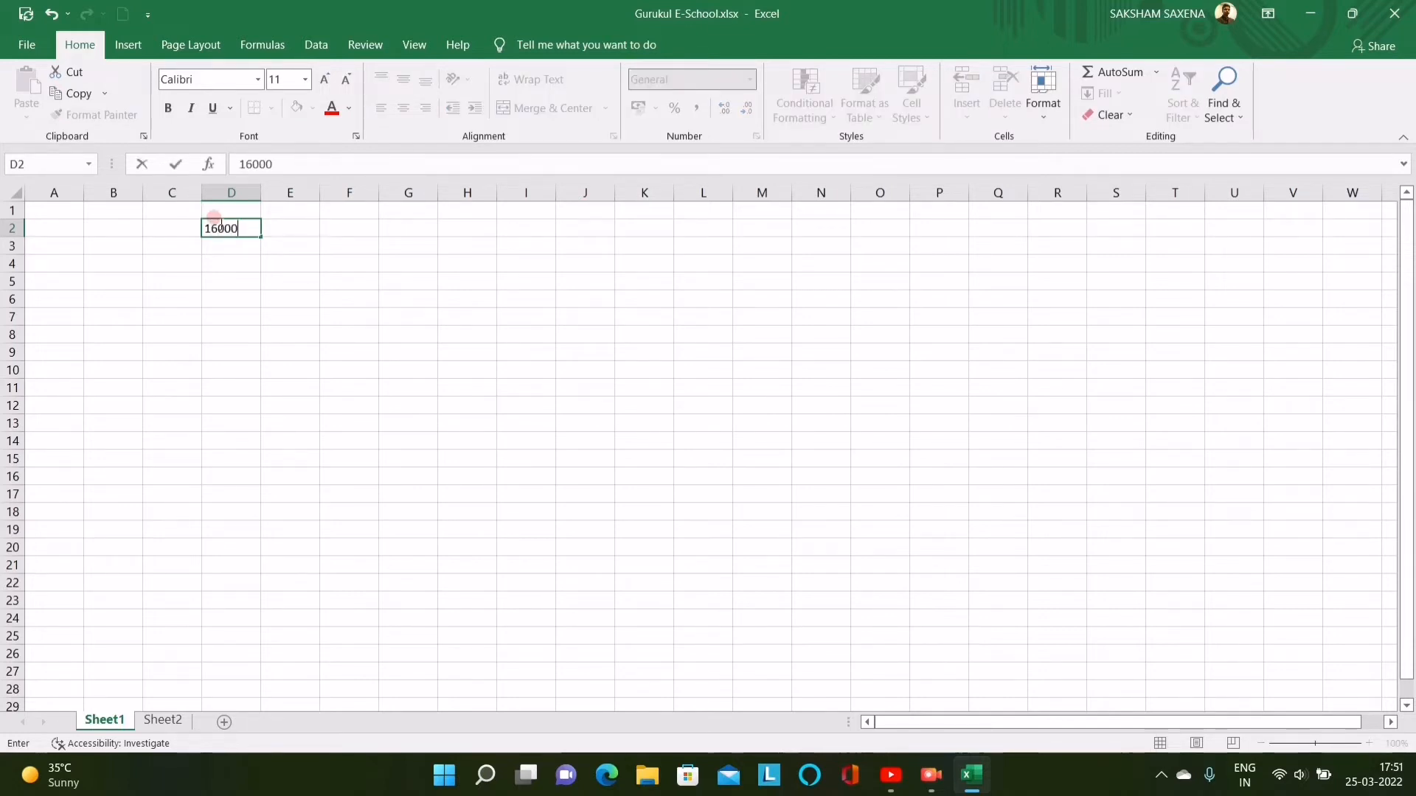
{"action": "left_click", "coordinate": [223, 257]}
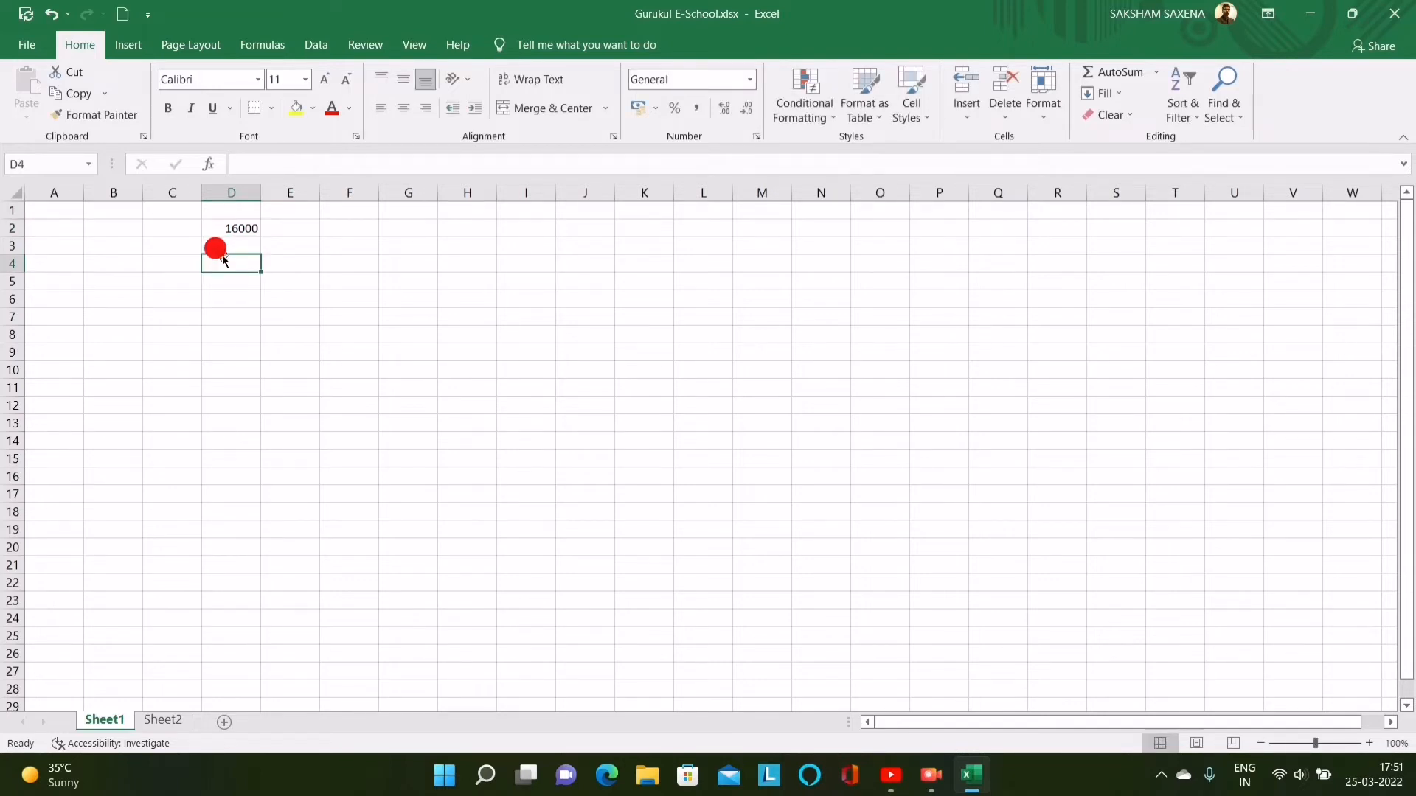
Try the value 1000000 in cell D4, erase it and clear cell D2.
{"action": "type", "text": "1"}
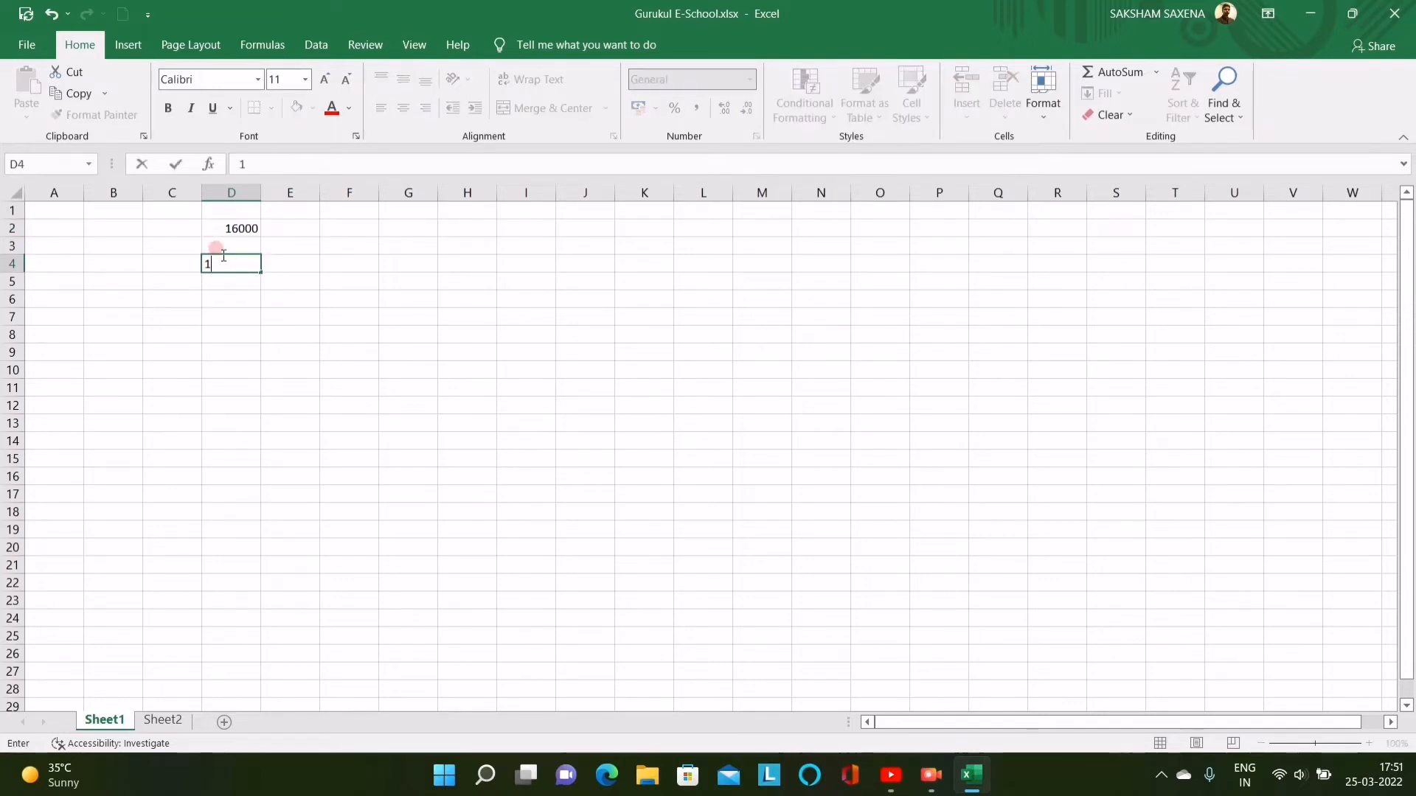
{"action": "type", "text": "000000"}
{"action": "key", "text": "BackSpace"}
{"action": "key", "text": "BackSpace"}
{"action": "key", "text": "BackSpace"}
{"action": "key", "text": "BackSpace"}
{"action": "key", "text": "BackSpace"}
{"action": "key", "text": "BackSpace"}
{"action": "left_click", "coordinate": [249, 225]}
{"action": "key", "text": "Delete"}
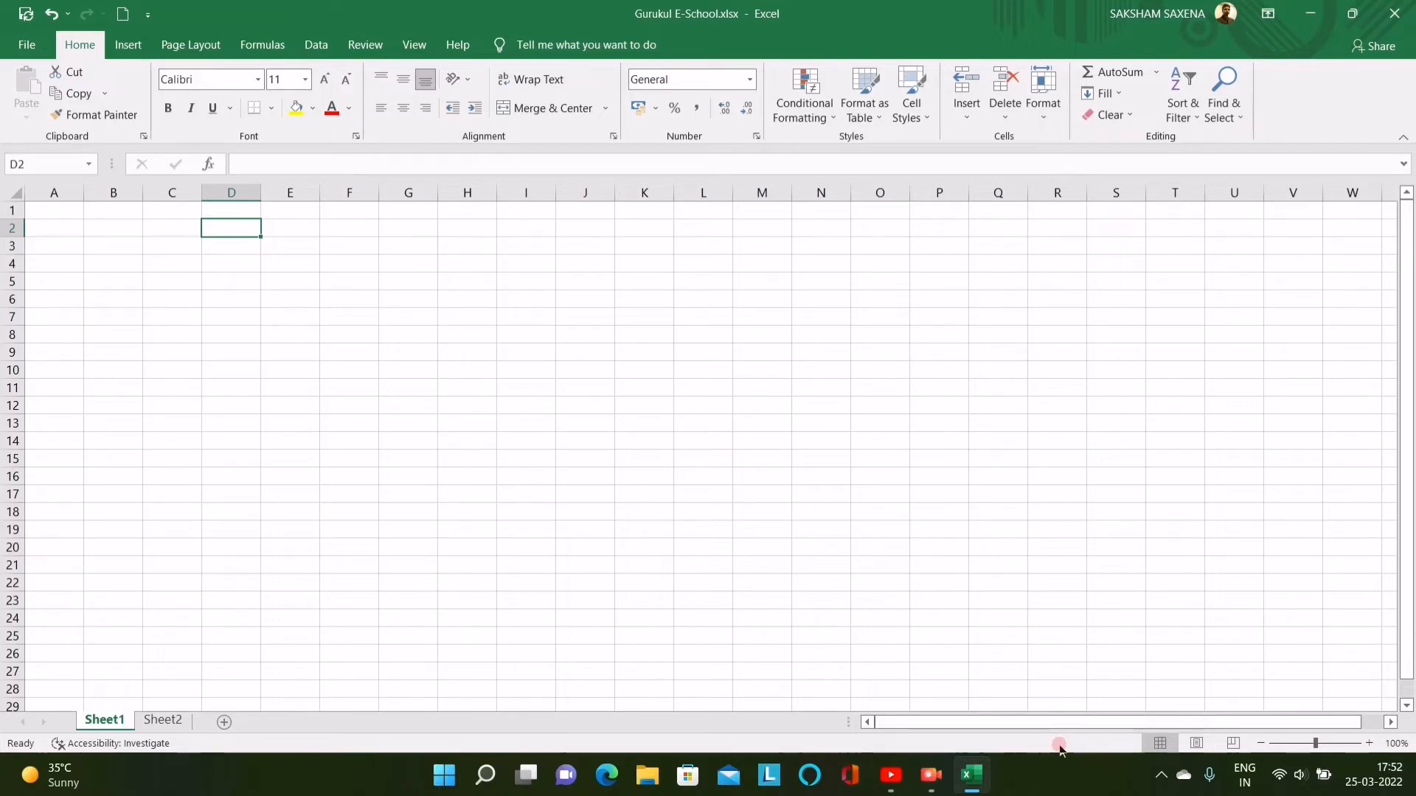
Compare Sheet1 in Page Layout view and Page Break Preview, return to Normal view and check the first page's columns by selecting B1 and I1.
{"action": "left_click", "coordinate": [1195, 743]}
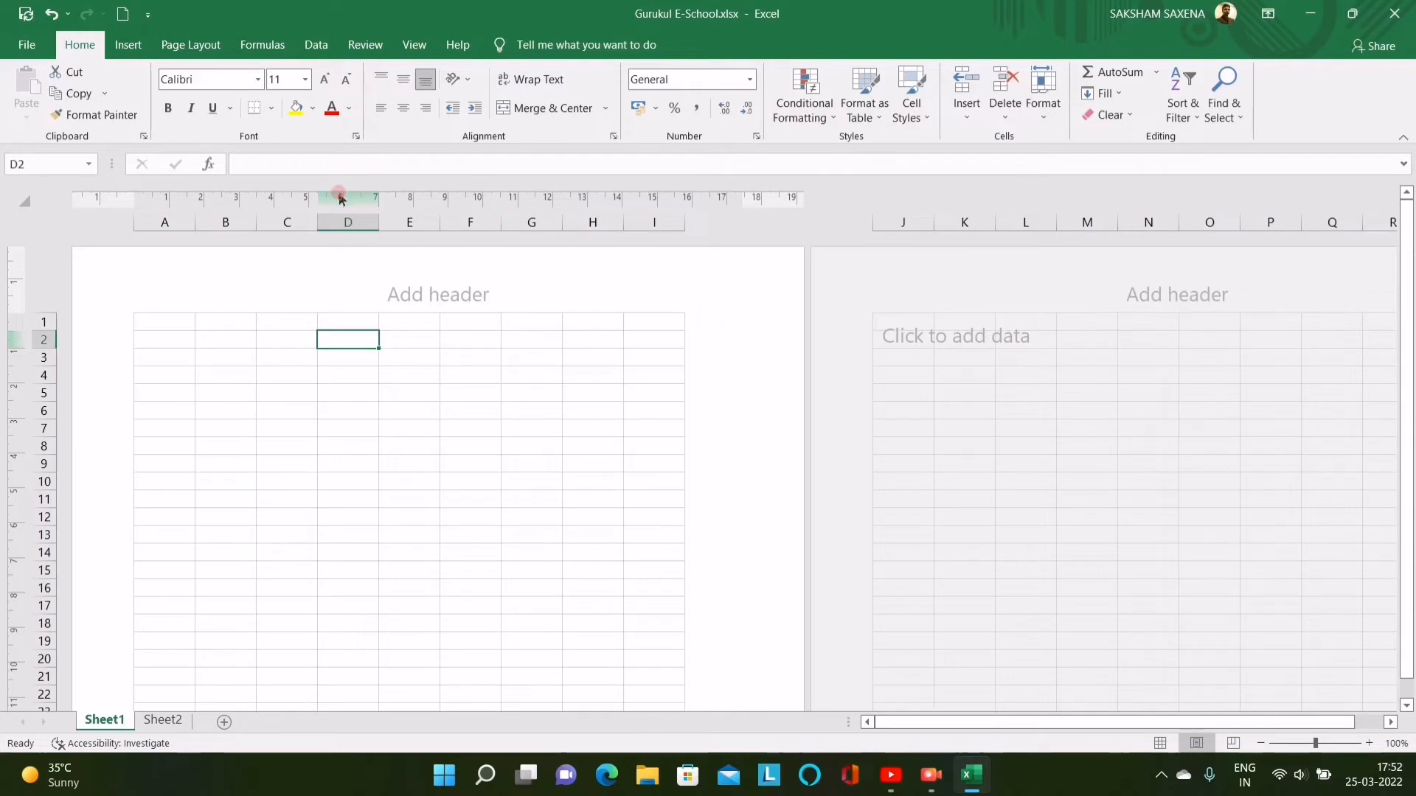
{"action": "left_click", "coordinate": [171, 317]}
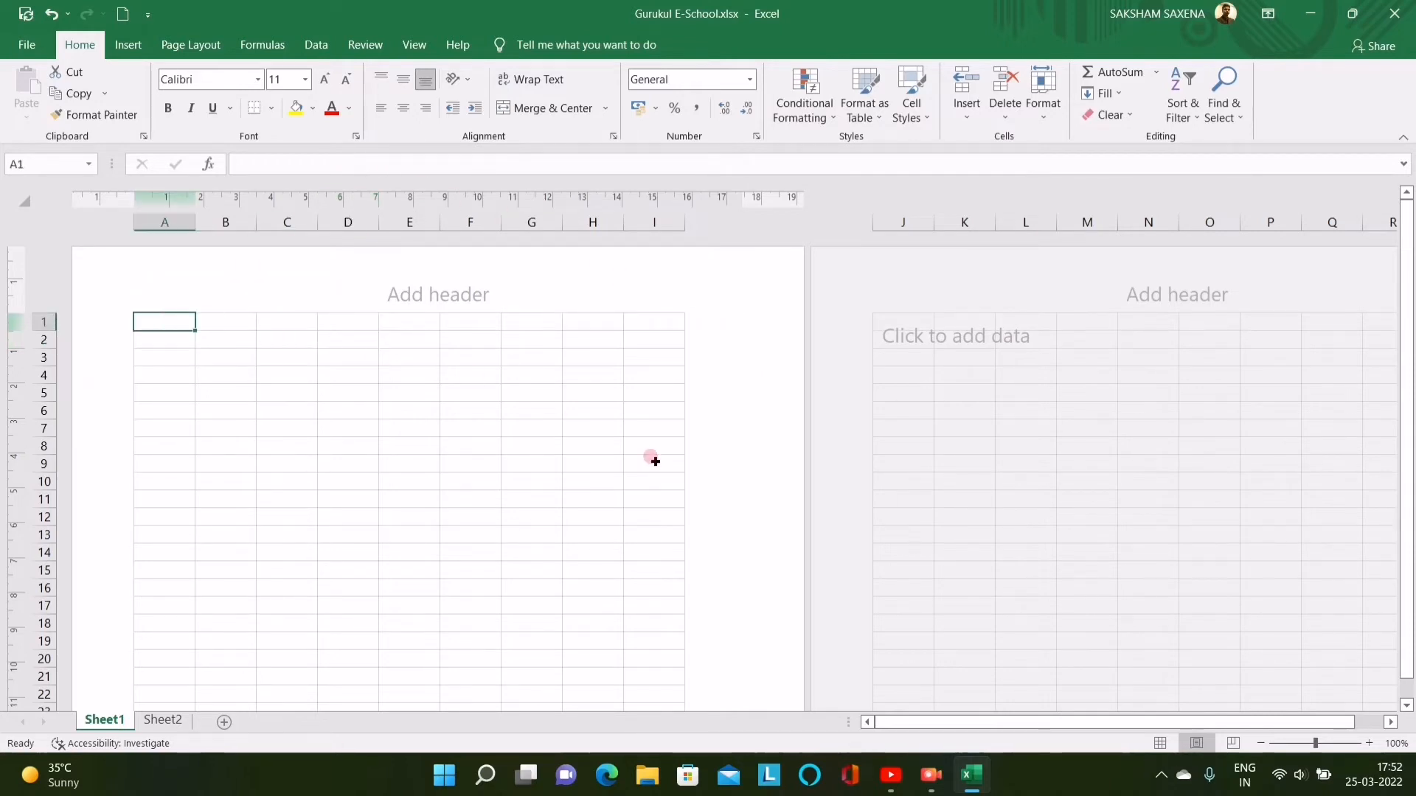
{"action": "left_click", "coordinate": [1233, 742]}
{"action": "left_click", "coordinate": [1233, 743]}
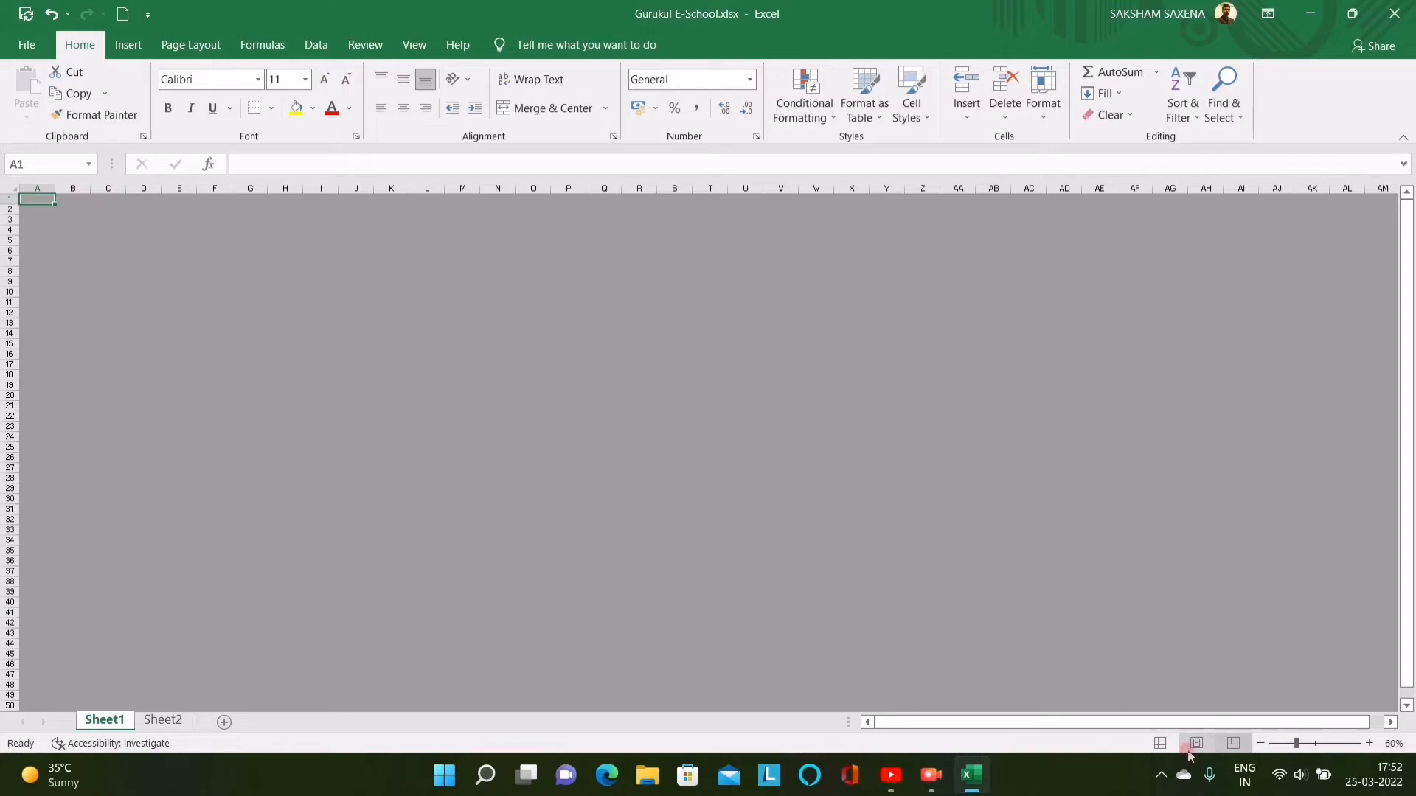
{"action": "left_click", "coordinate": [1159, 742]}
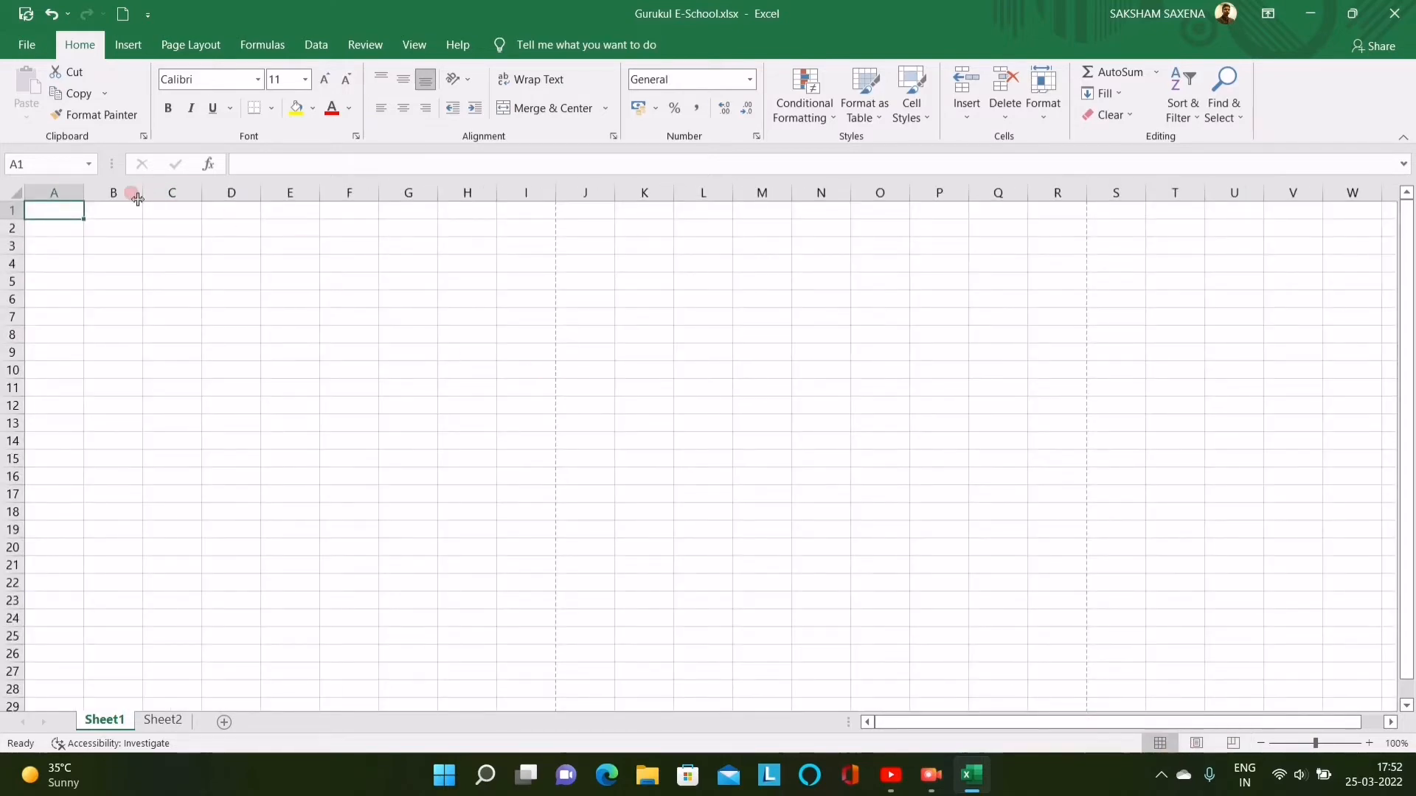
{"action": "left_click", "coordinate": [115, 208]}
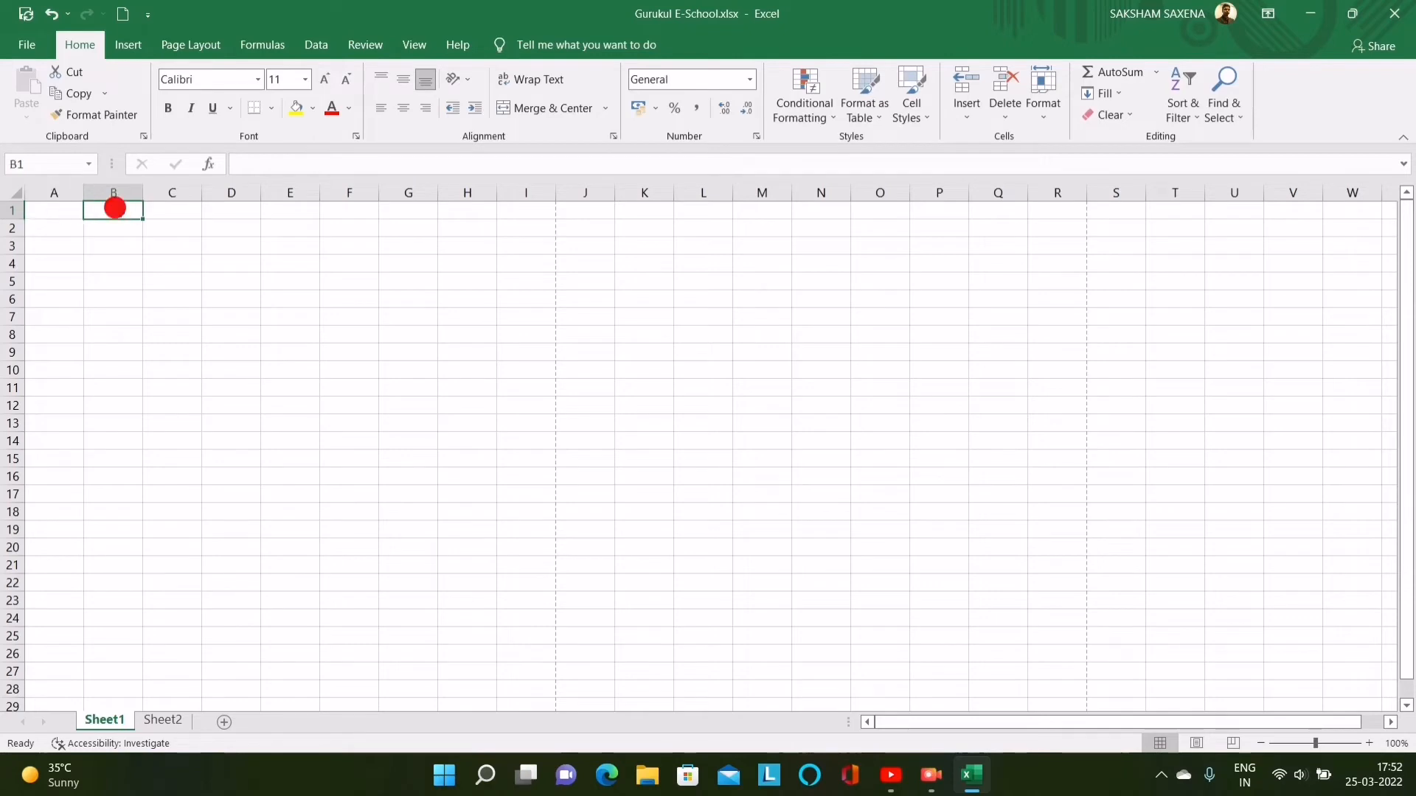
{"action": "left_click", "coordinate": [523, 209]}
Try a person's first name as text in cell A1, erase it and select cell B1.
{"action": "left_click", "coordinate": [68, 211]}
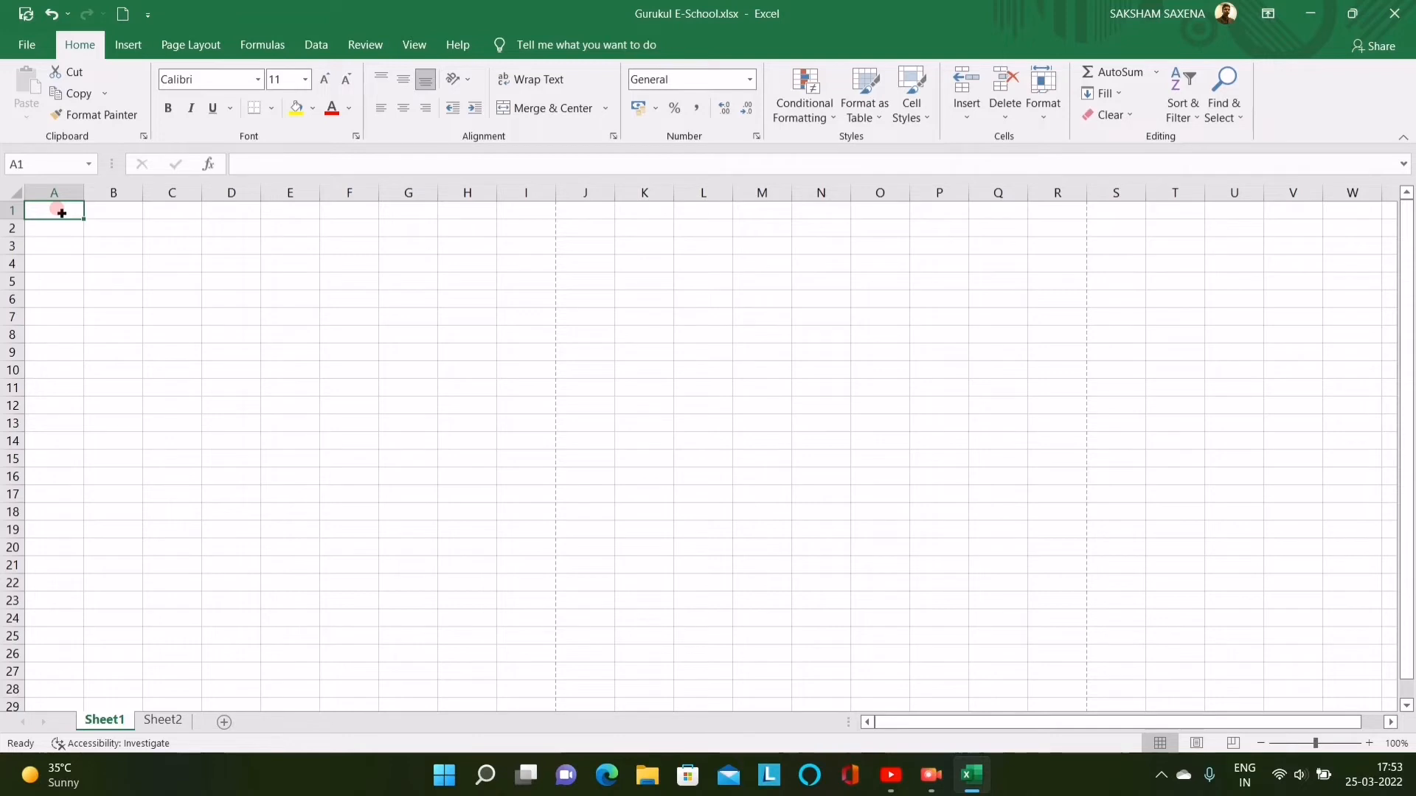
{"action": "type", "text": "SAK"}
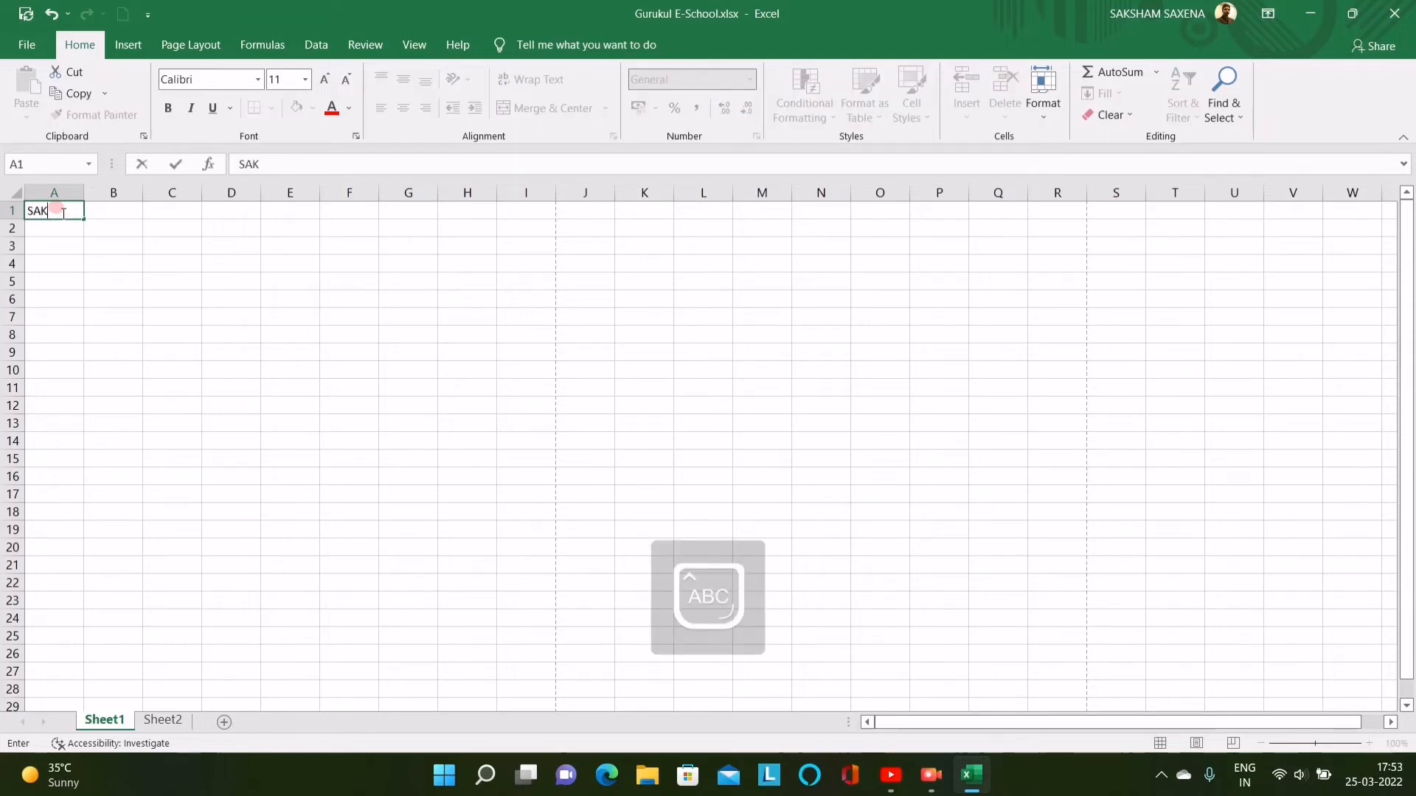
{"action": "type", "text": "SHAM"}
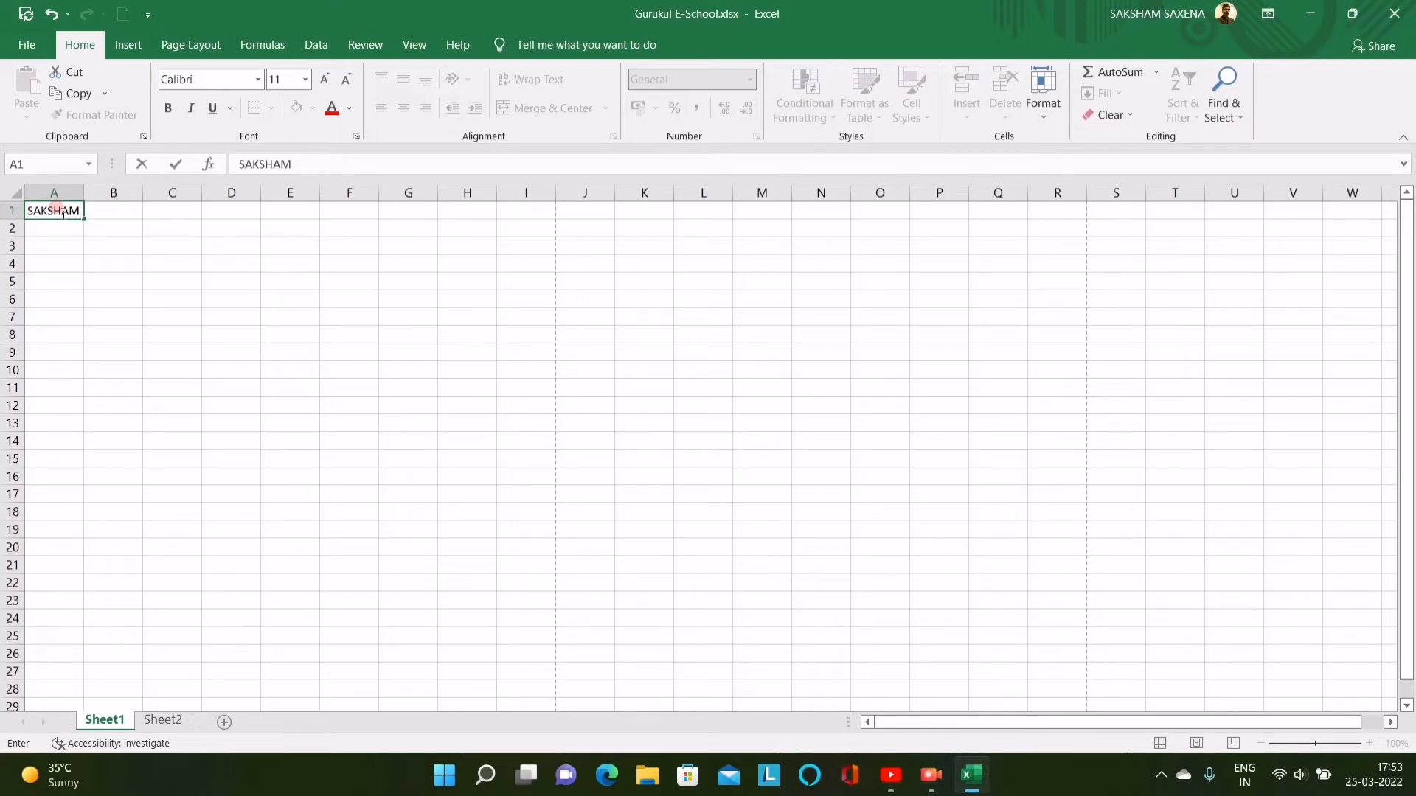
{"action": "key", "text": "BackSpace"}
{"action": "key", "text": "BackSpace"}
{"action": "key", "text": "BackSpace"}
{"action": "key", "text": "BackSpace"}
{"action": "key", "text": "BackSpace"}
{"action": "key", "text": "BackSpace"}
{"action": "key", "text": "BackSpace"}
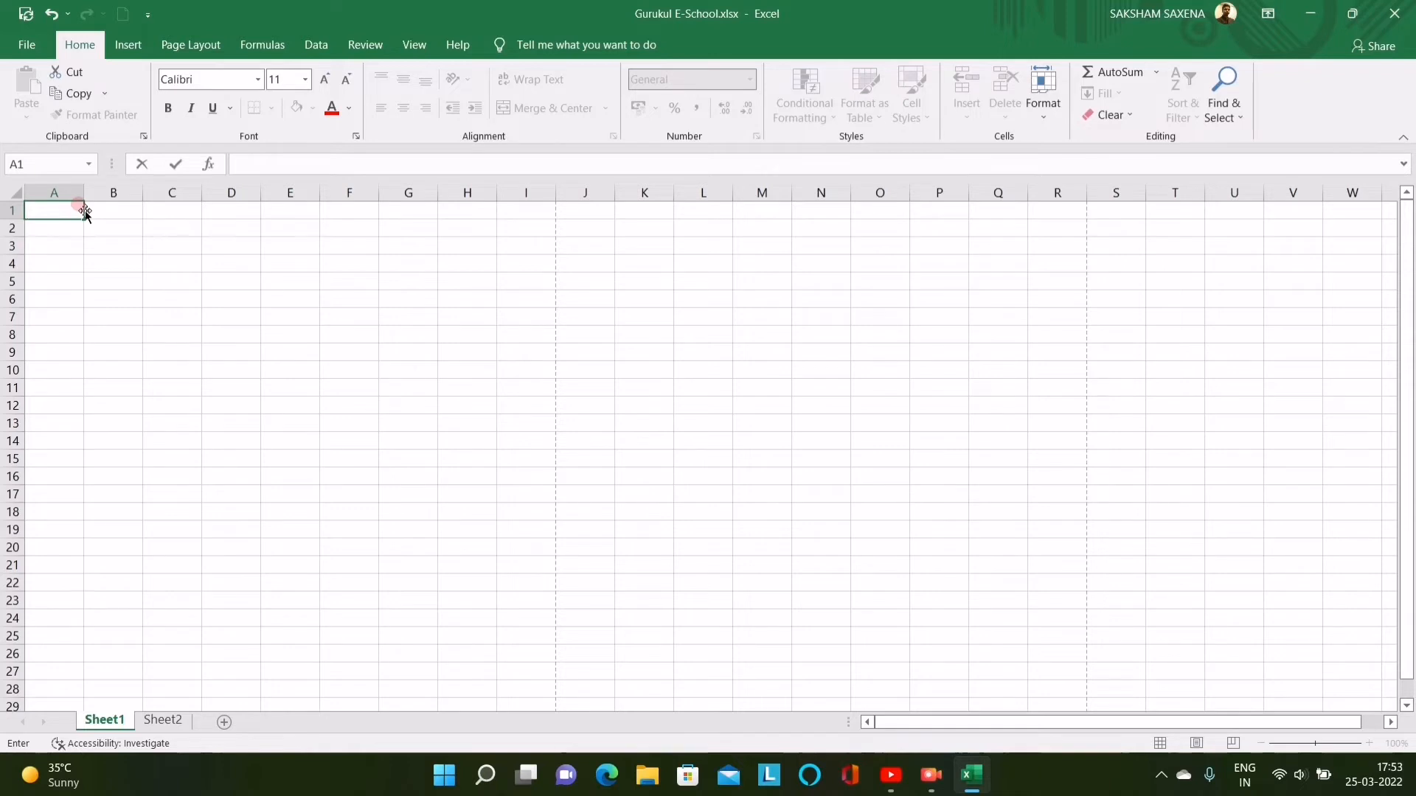
{"action": "left_click", "coordinate": [117, 209]}
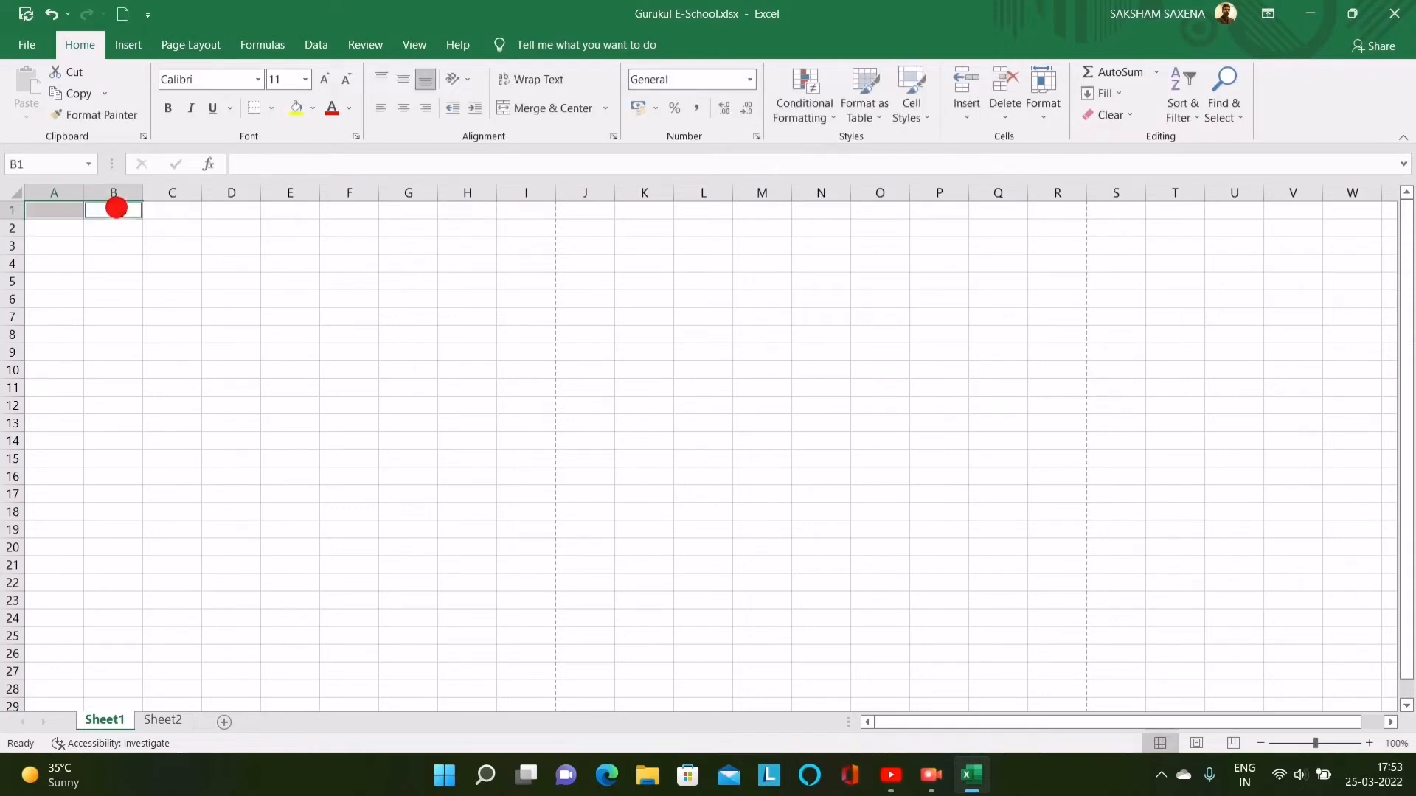
Extend the multi-cell selection from A1 and B1 cell by cell to C1, D1, D2, C2, B2 and A2.
{"action": "left_click", "coordinate": [161, 212], "text": "ctrl"}
{"action": "left_click", "coordinate": [218, 212], "text": "ctrl"}
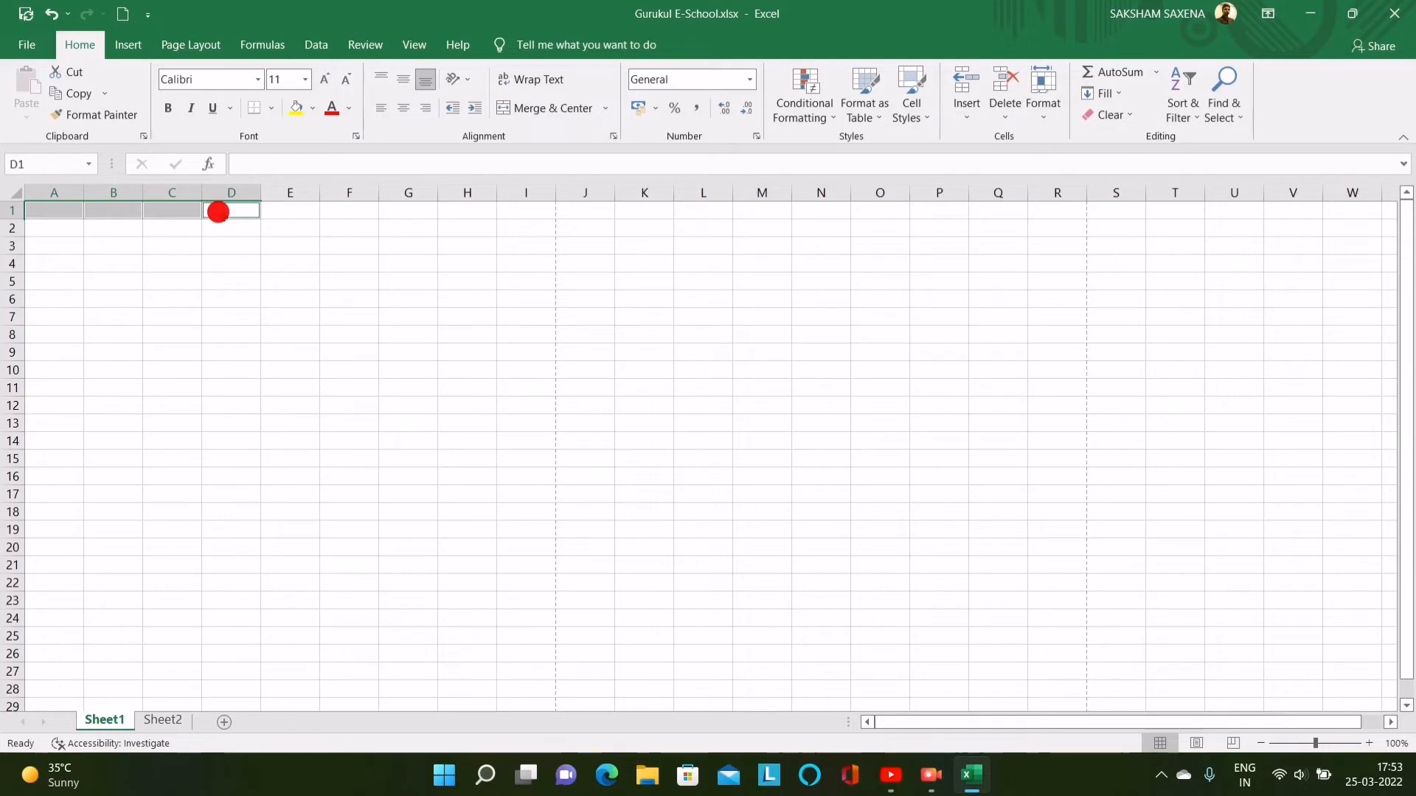
{"action": "left_click", "coordinate": [221, 224], "text": "ctrl"}
{"action": "left_click", "coordinate": [184, 226], "text": "ctrl"}
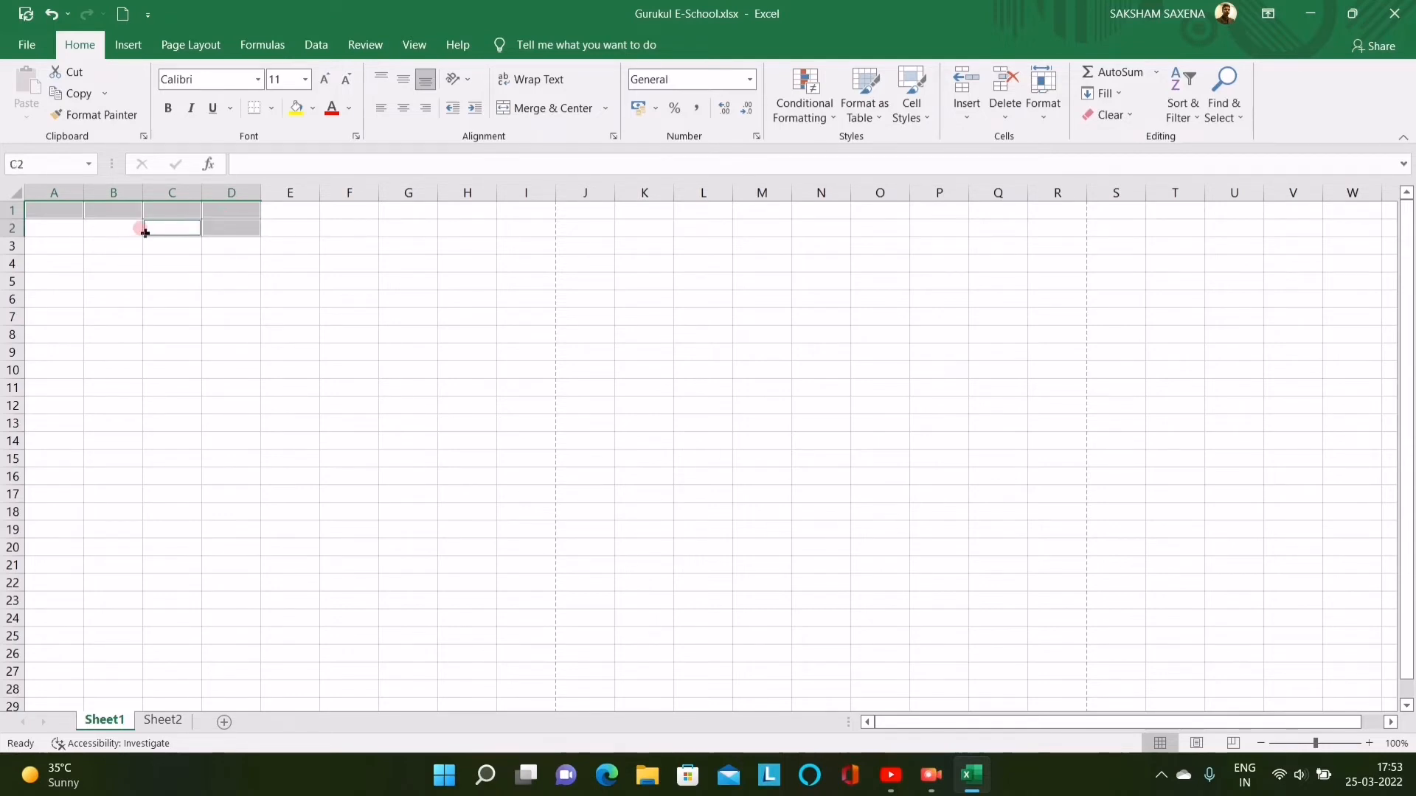
{"action": "left_click", "coordinate": [126, 226], "text": "ctrl"}
{"action": "left_click", "coordinate": [62, 227], "text": "ctrl"}
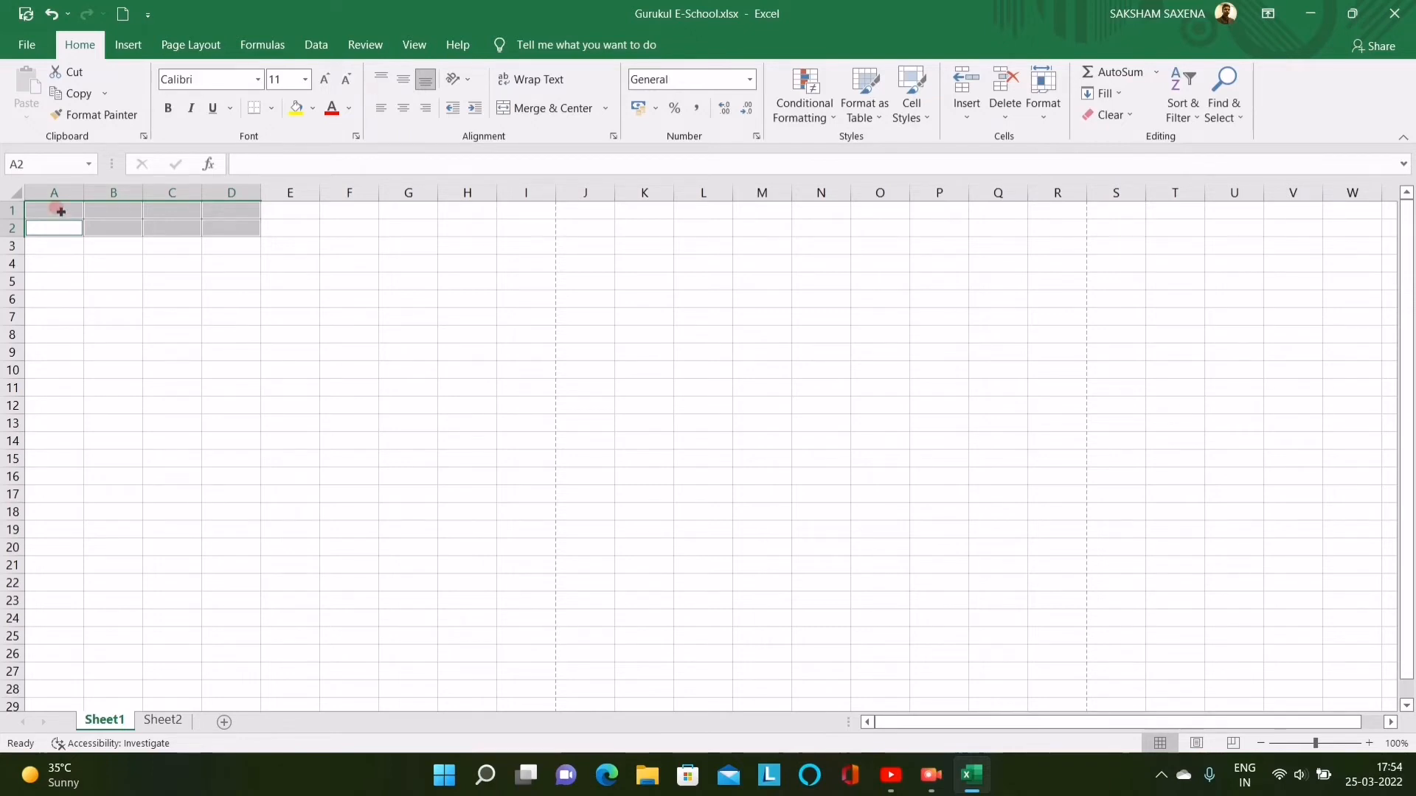
Move the empty cell A1 down to A2 and enter a person's first name in A2.
{"action": "left_click", "coordinate": [55, 207]}
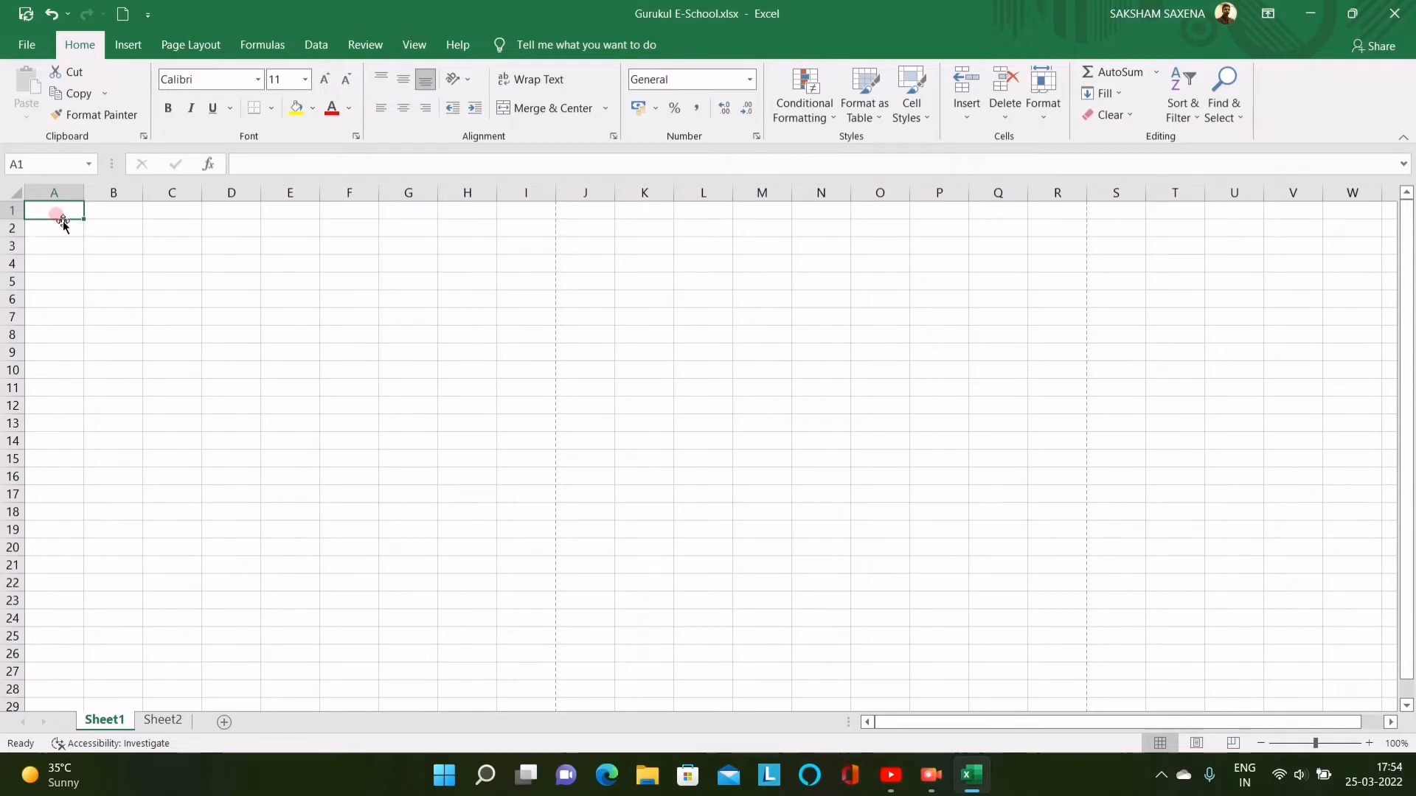
{"action": "left_click_drag", "start_coordinate": [62, 221], "coordinate": [68, 228]}
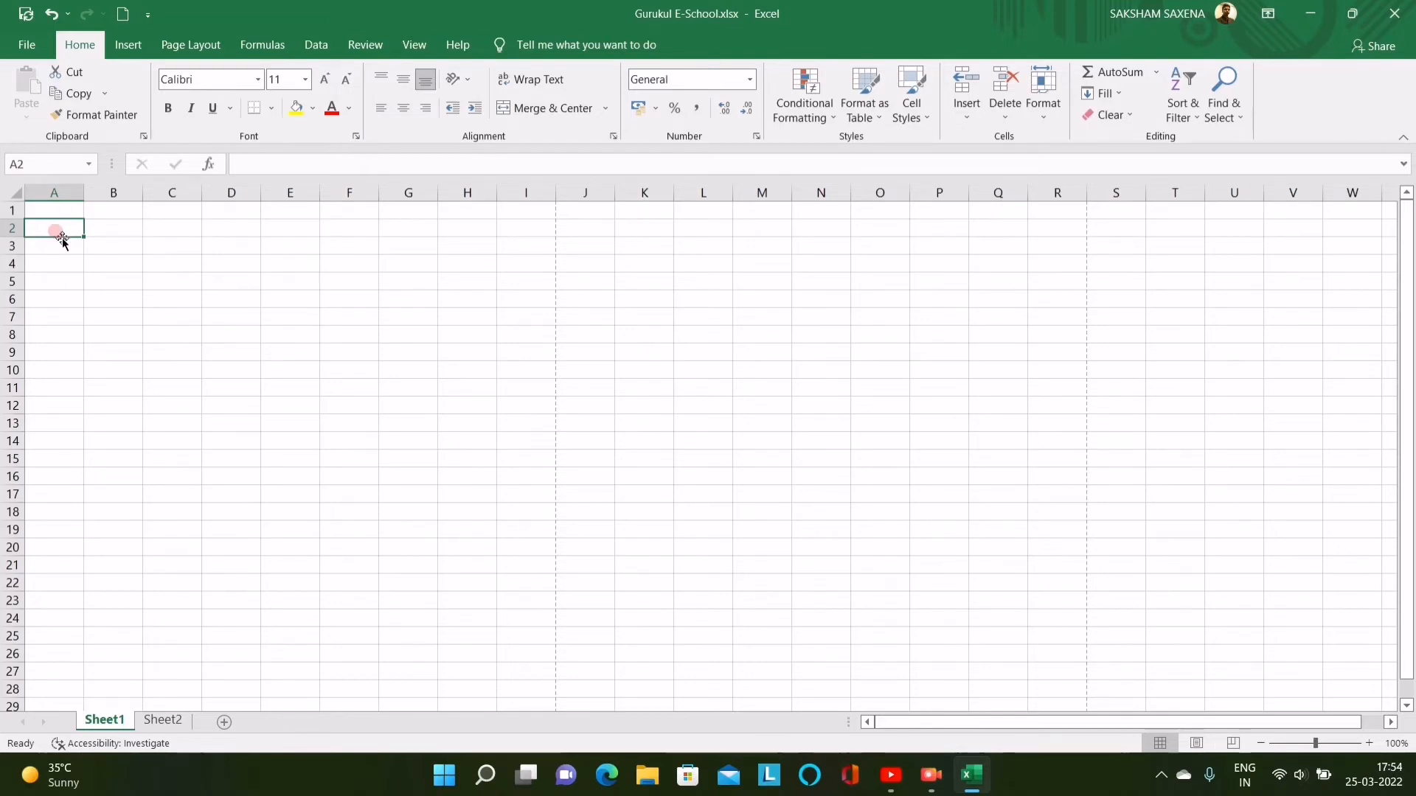
{"action": "type", "text": "SAK"}
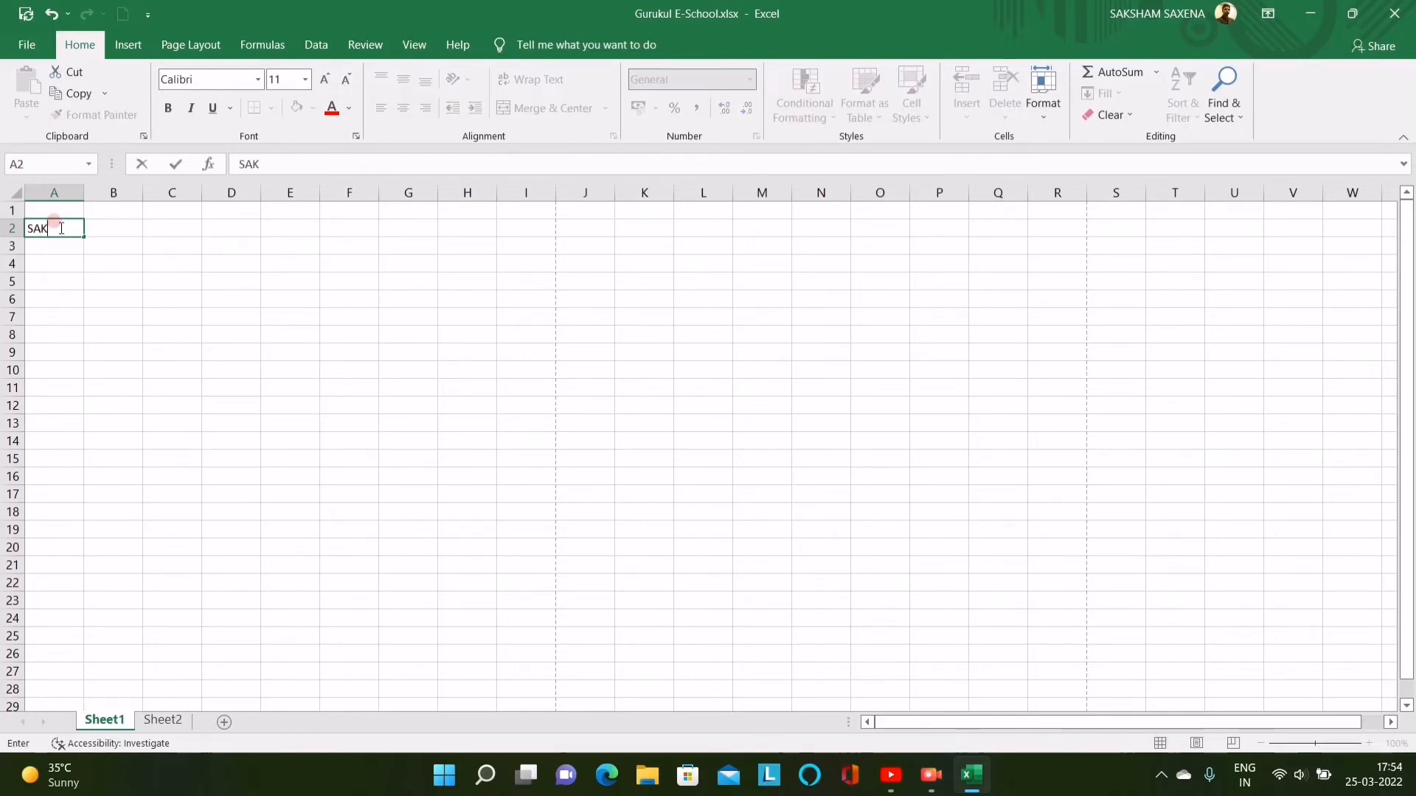
{"action": "type", "text": "SHAMN"}
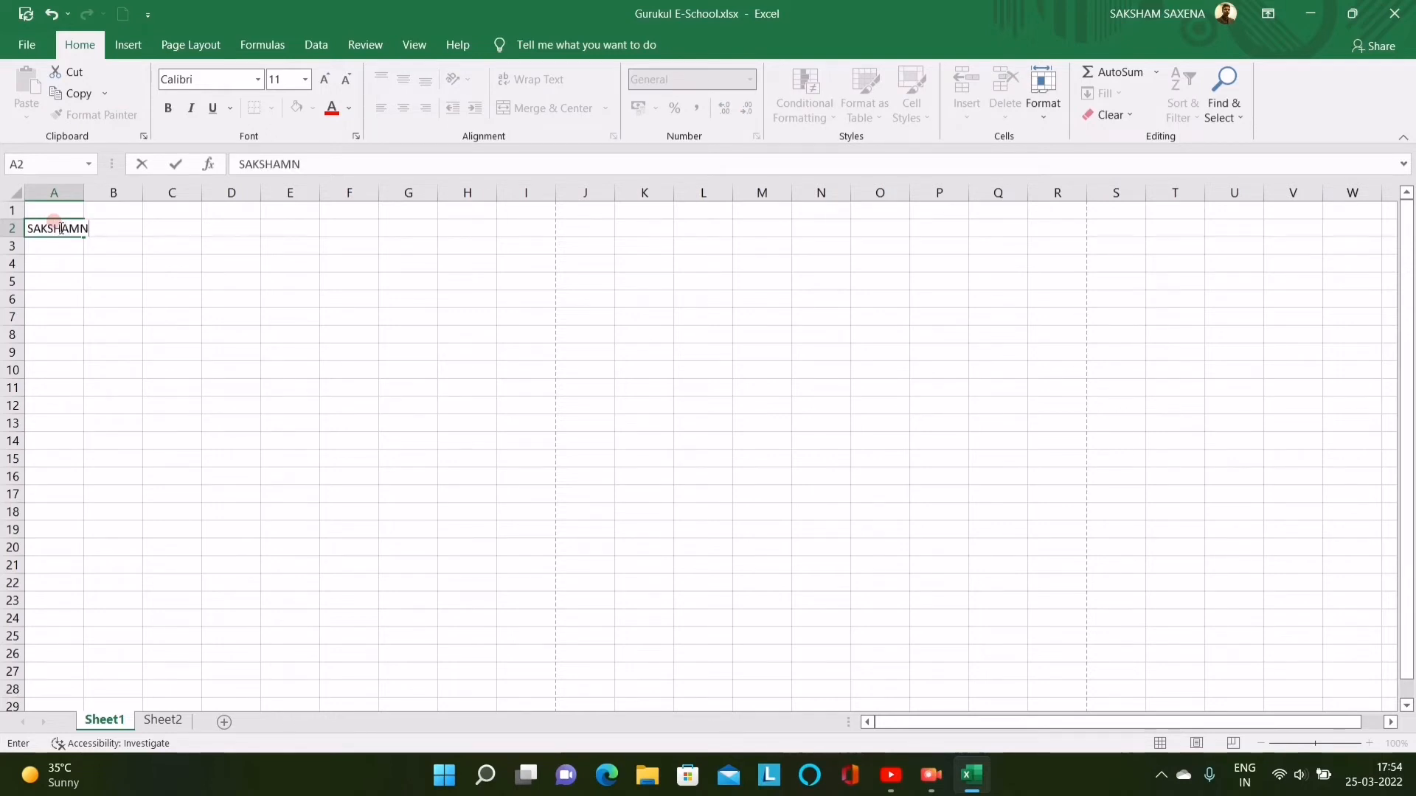
{"action": "key", "text": "BackSpace"}
{"action": "left_click", "coordinate": [57, 235]}
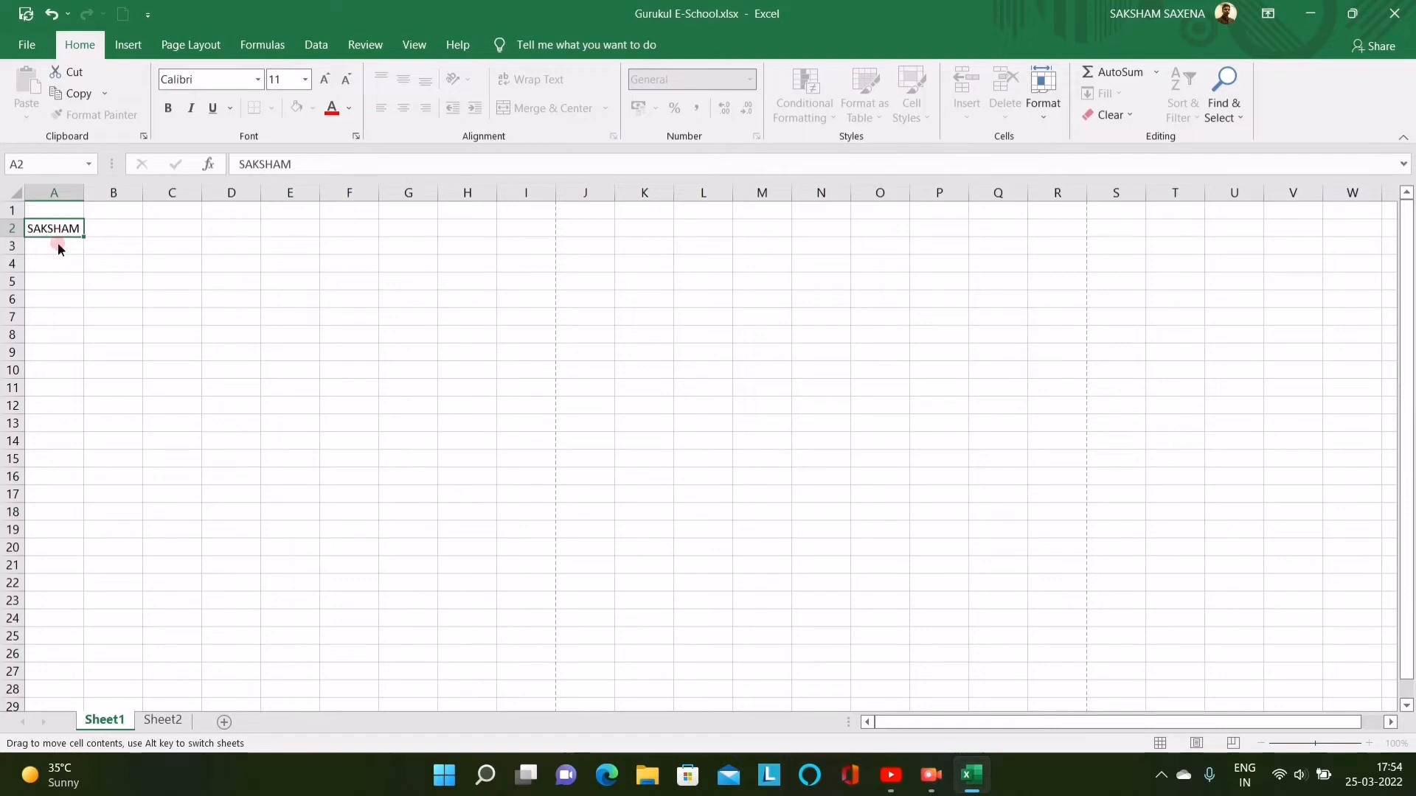
Move the name from A2 to A3, up to A1 and back to A2 by its cell border.
{"action": "mouse_move", "coordinate": [58, 242]}
{"action": "left_mouse_down"}
{"action": "mouse_move", "coordinate": [59, 267]}
{"action": "mouse_move", "coordinate": [57, 247]}
{"action": "left_mouse_up"}
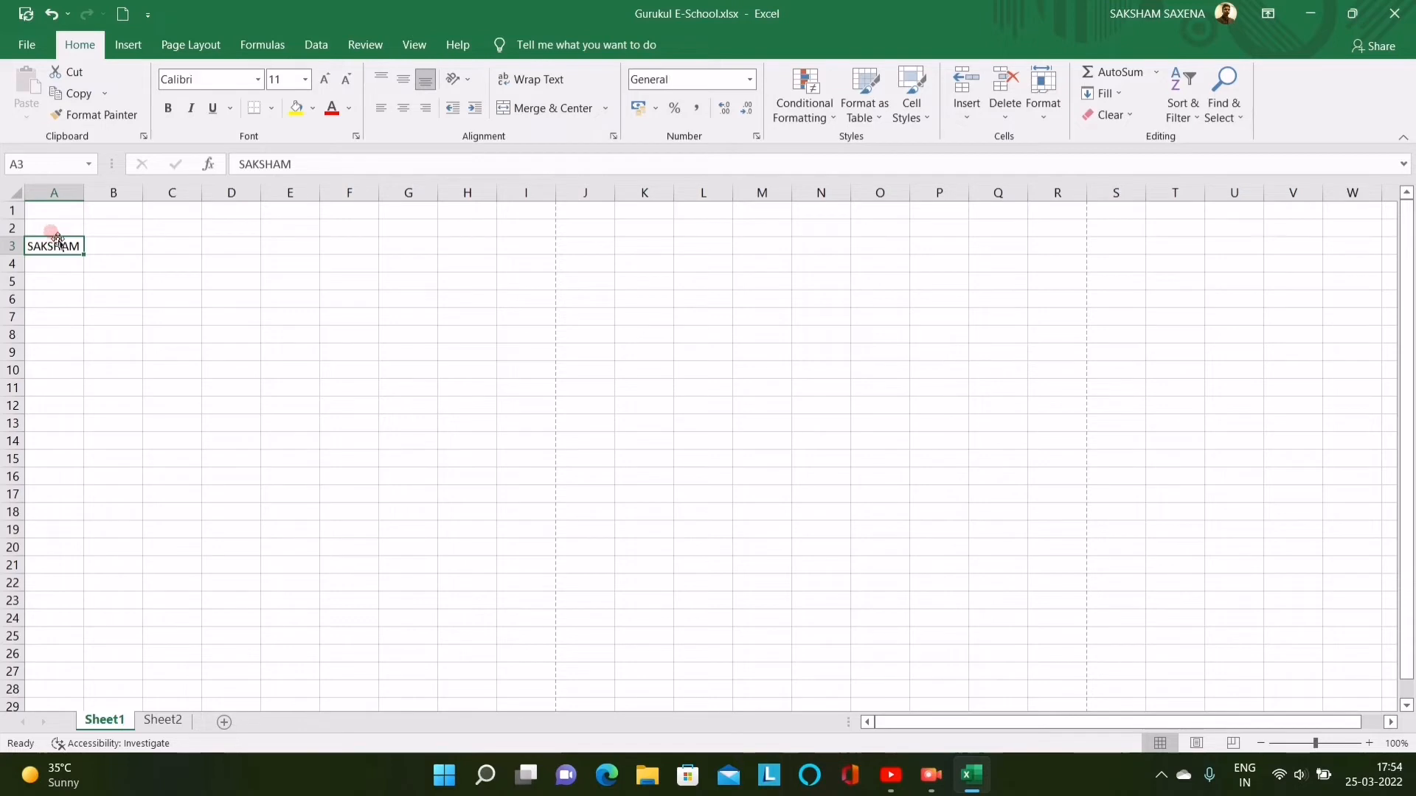
{"action": "left_click_drag", "start_coordinate": [58, 237], "coordinate": [55, 206]}
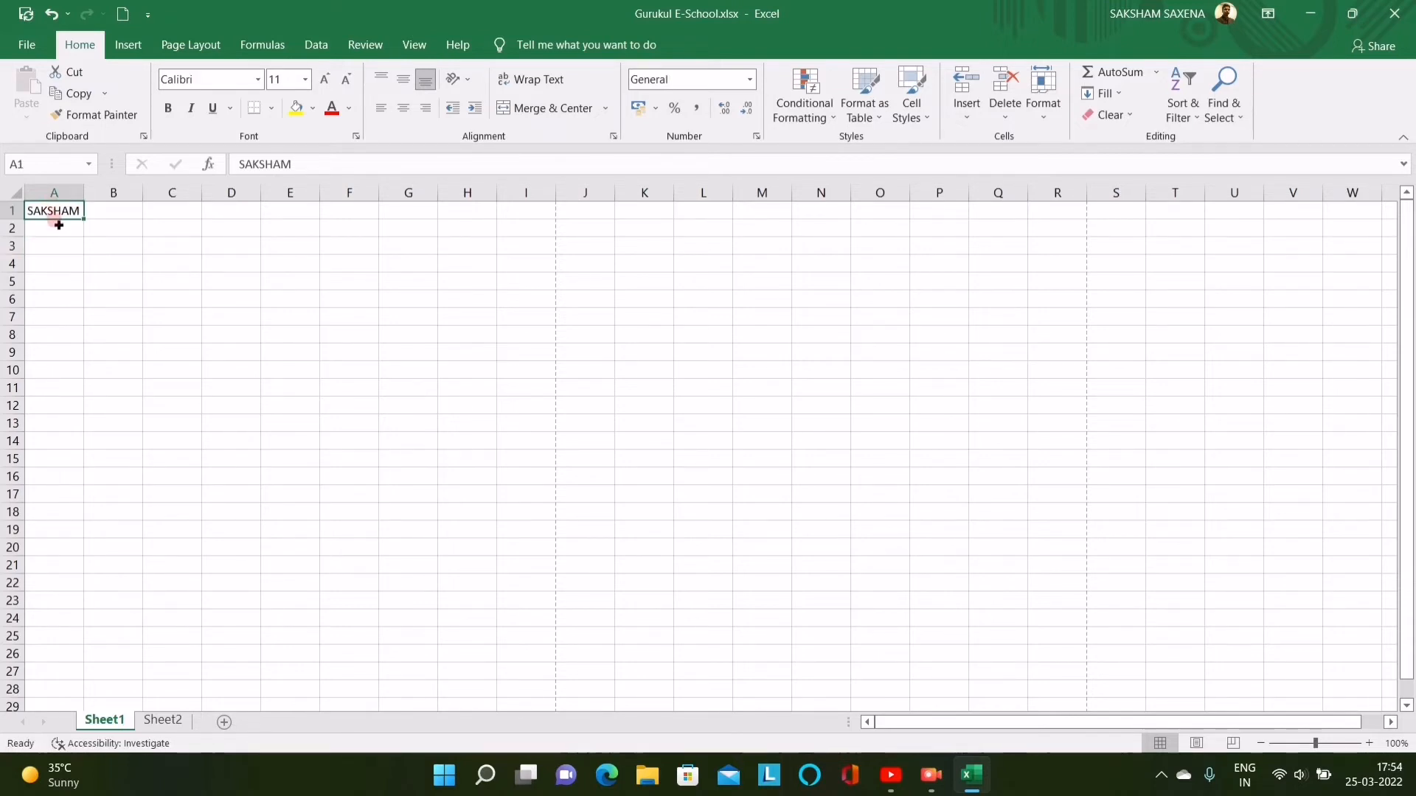
{"action": "left_click_drag", "start_coordinate": [59, 222], "coordinate": [62, 236]}
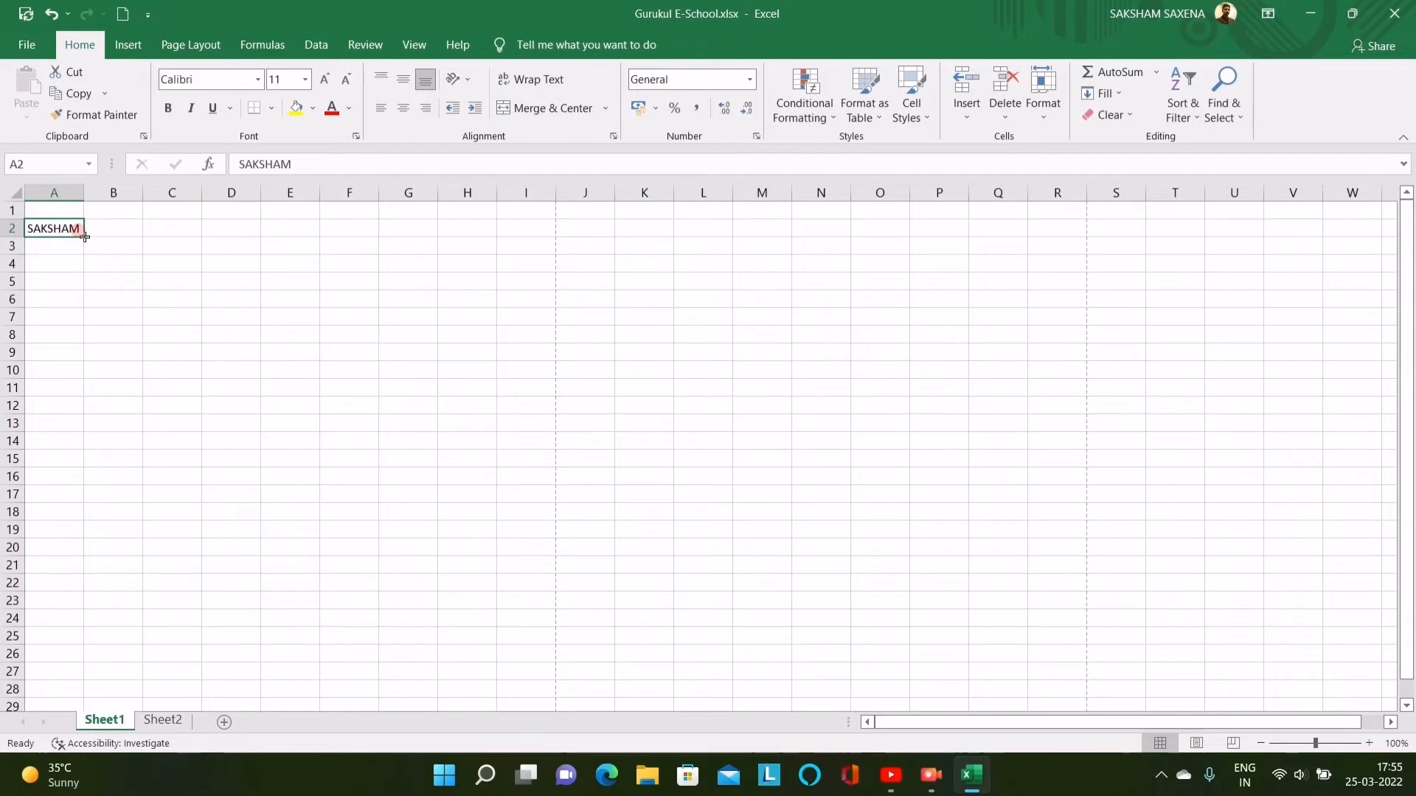
Copy the name in A2 with the fill handle to B2, down to row 3 and across to column D.
{"action": "left_click_drag", "start_coordinate": [84, 236], "coordinate": [86, 236]}
{"action": "left_click_drag", "start_coordinate": [111, 233], "coordinate": [128, 234]}
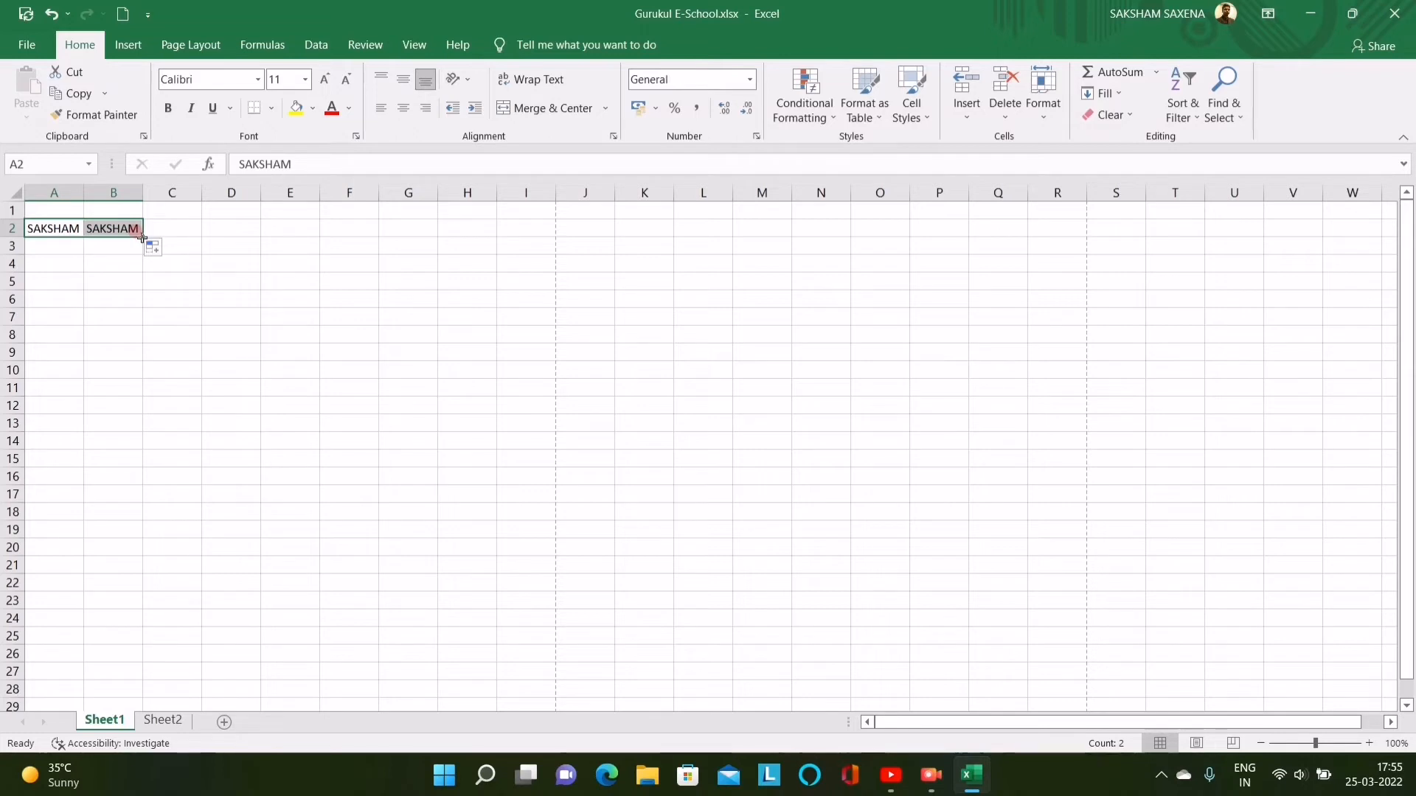
{"action": "left_click_drag", "start_coordinate": [142, 238], "coordinate": [143, 254]}
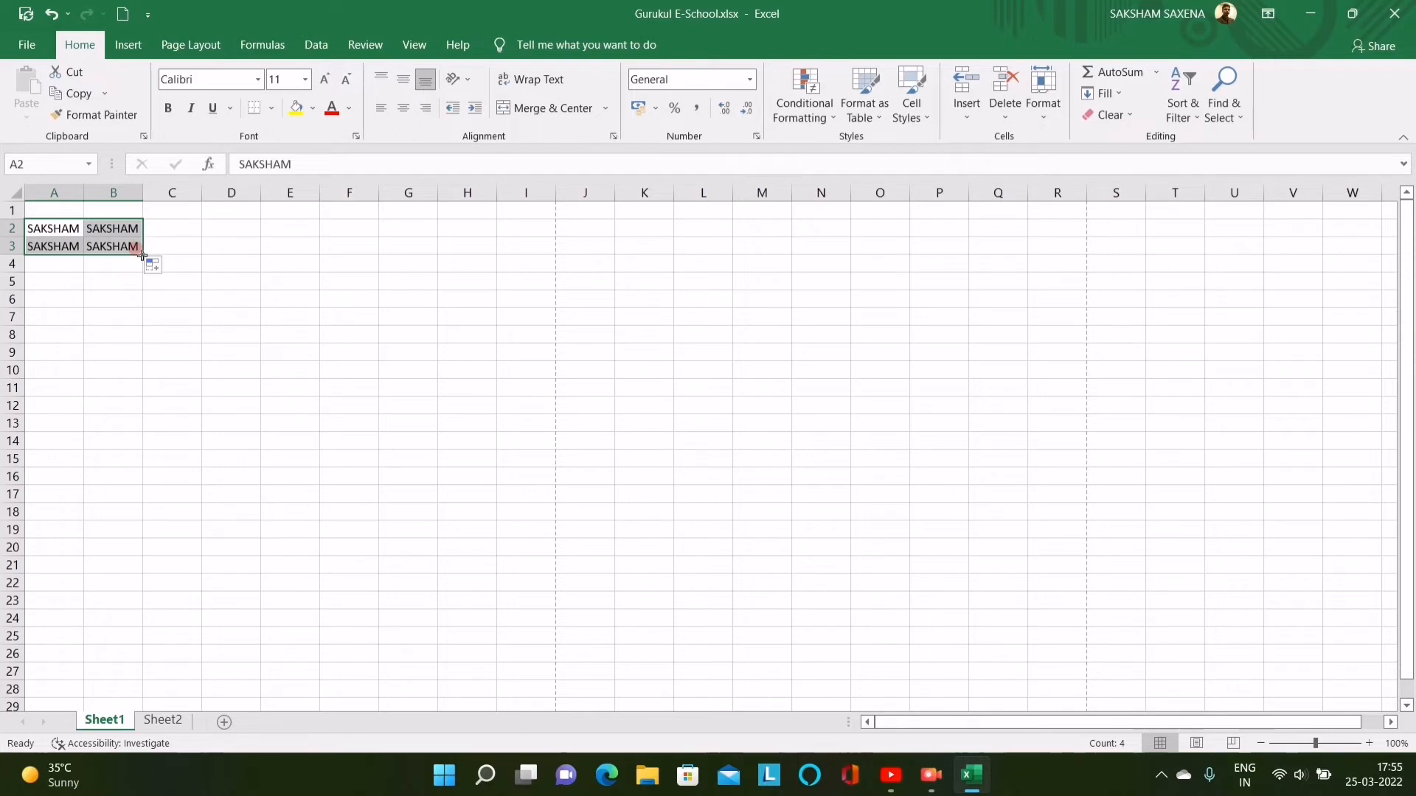
{"action": "left_click_drag", "start_coordinate": [142, 256], "coordinate": [269, 372]}
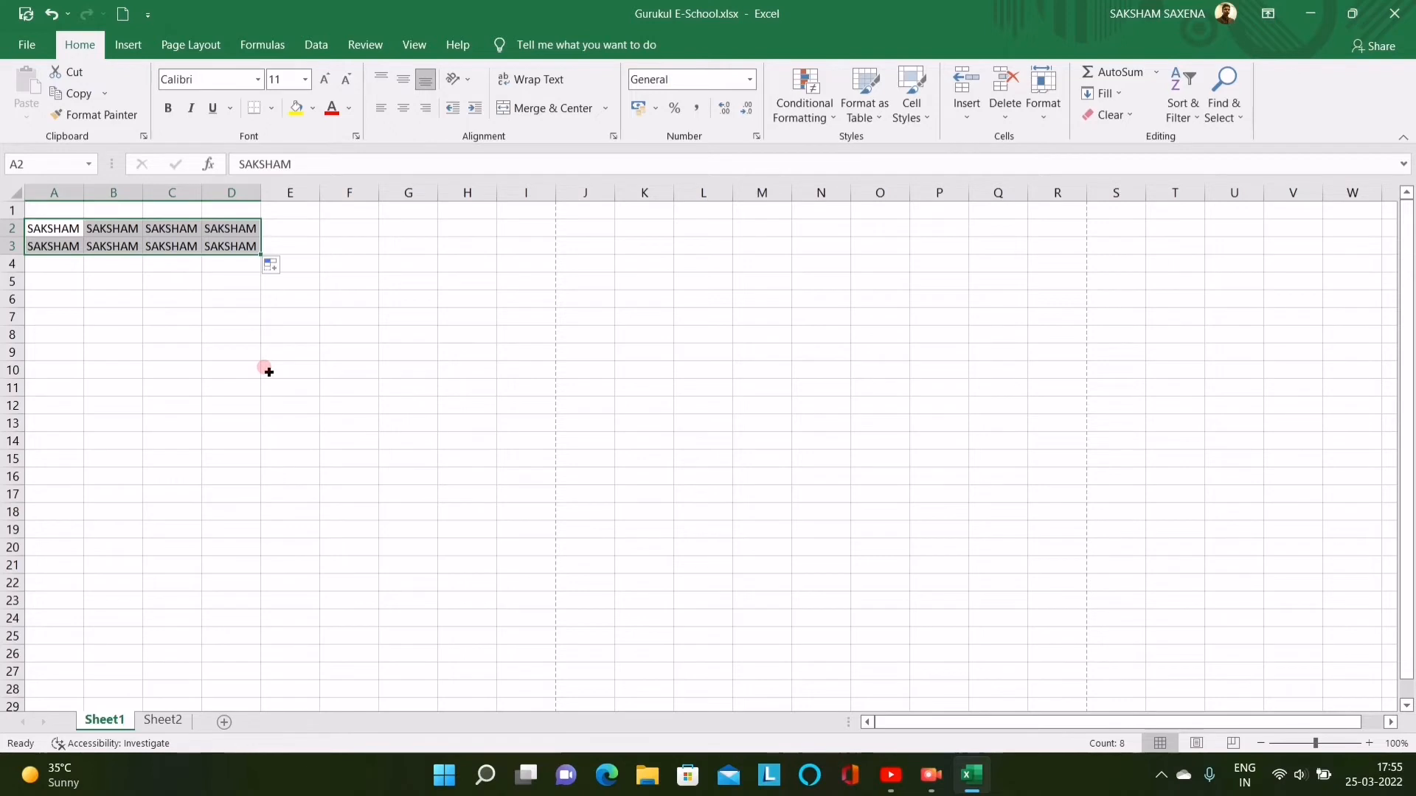
Clear the name from cells A2, A3 and B2 one at a time and select B3.
{"action": "left_click", "coordinate": [68, 224]}
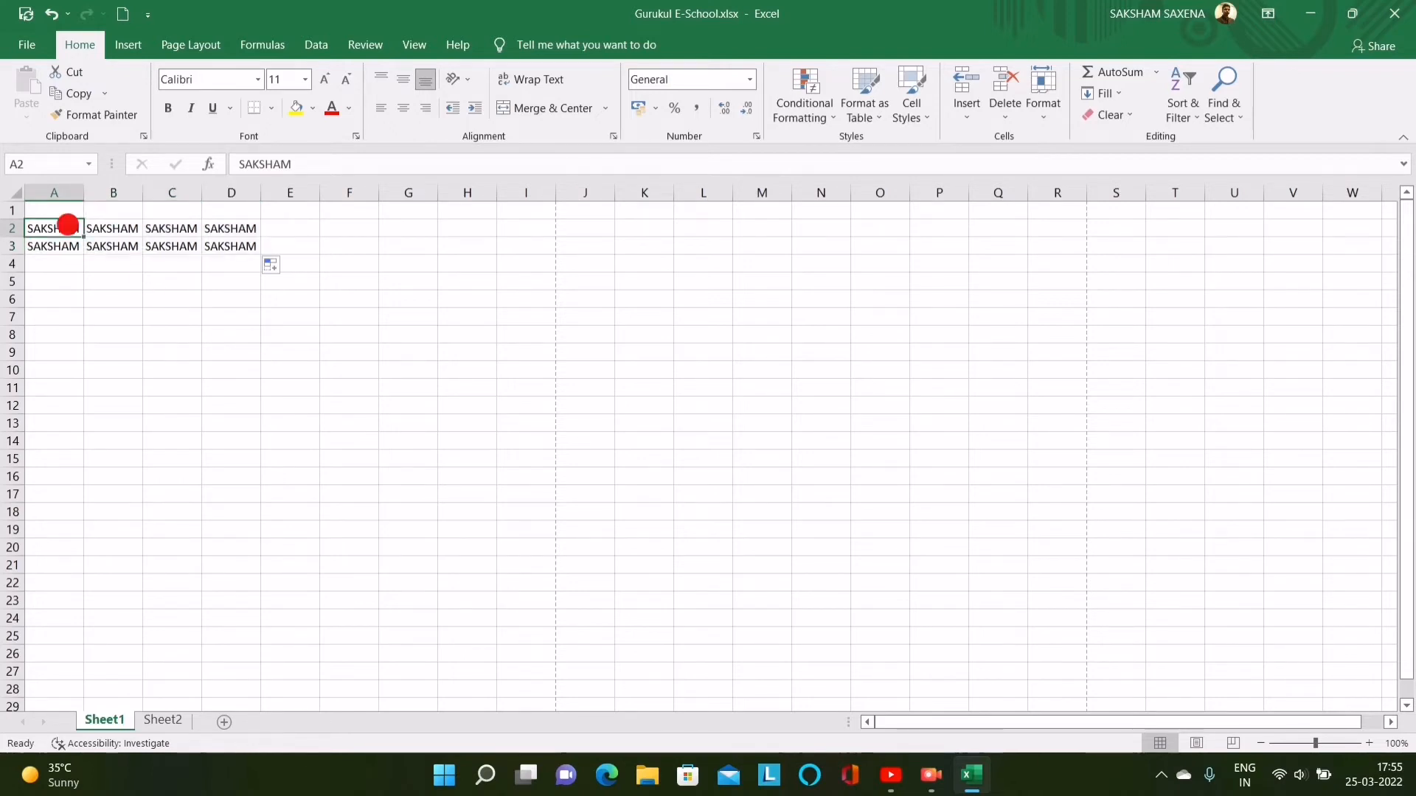
{"action": "left_click", "coordinate": [70, 239]}
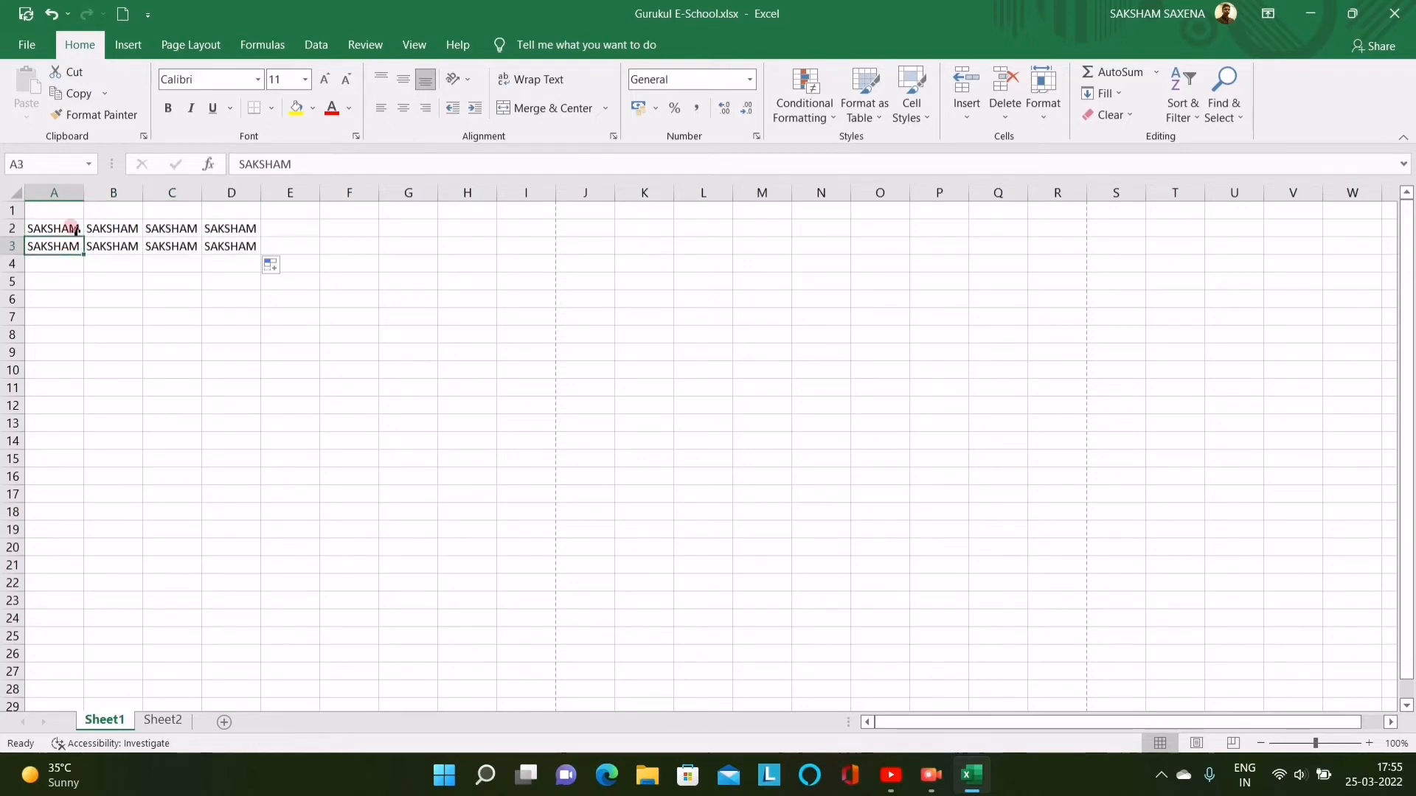
{"action": "left_click", "coordinate": [71, 225]}
{"action": "key", "text": "Delete"}
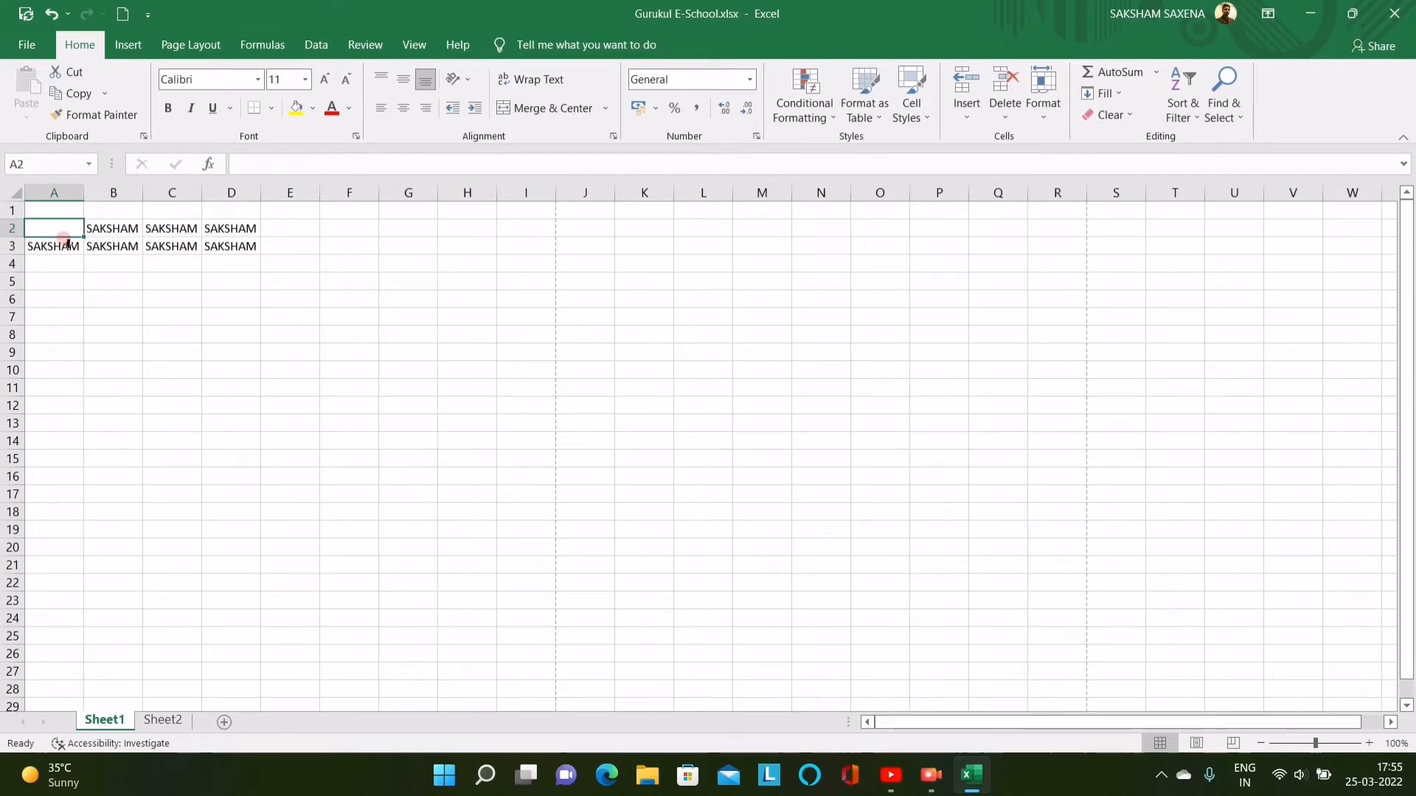
{"action": "left_click", "coordinate": [66, 243]}
{"action": "key", "text": "Delete"}
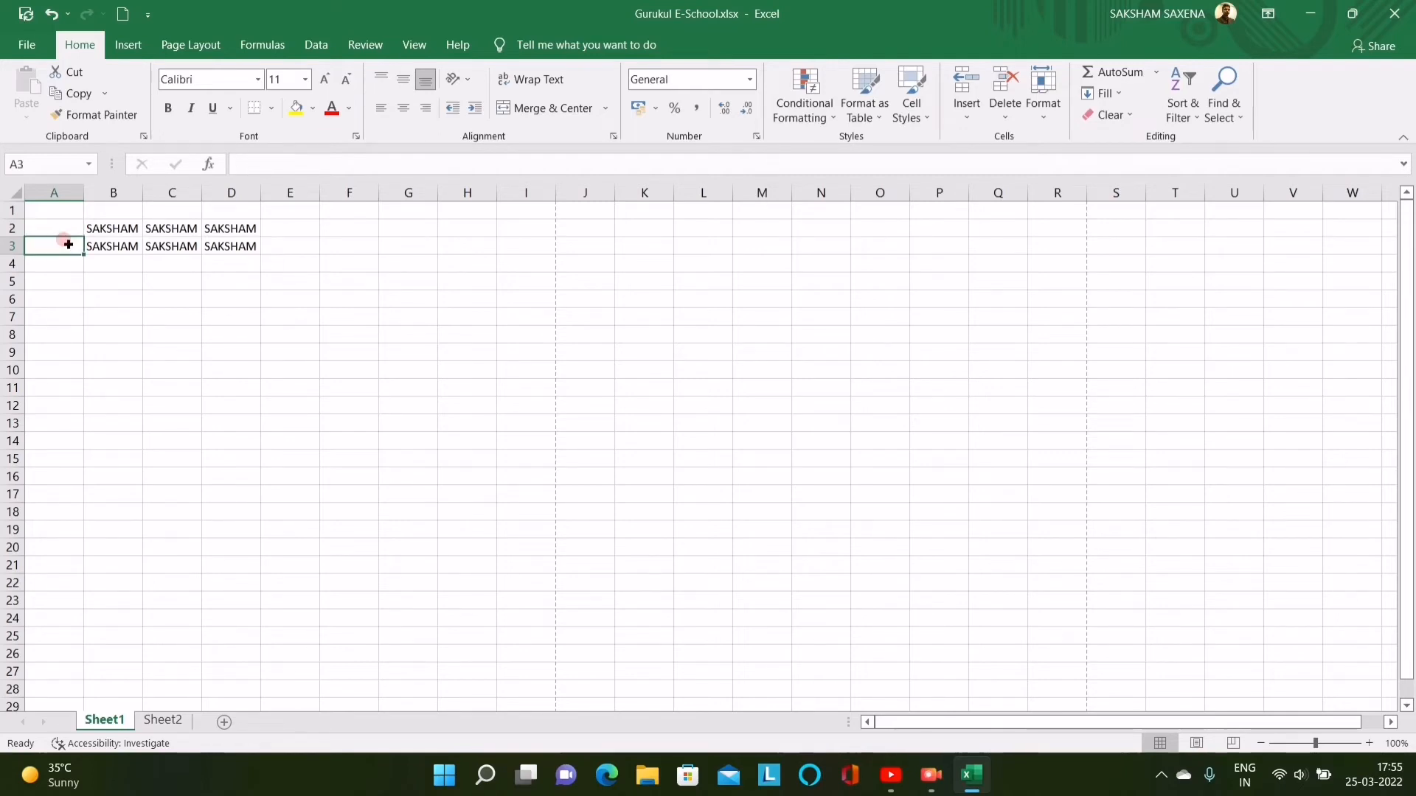
{"action": "left_click", "coordinate": [103, 225]}
{"action": "key", "text": "Delete"}
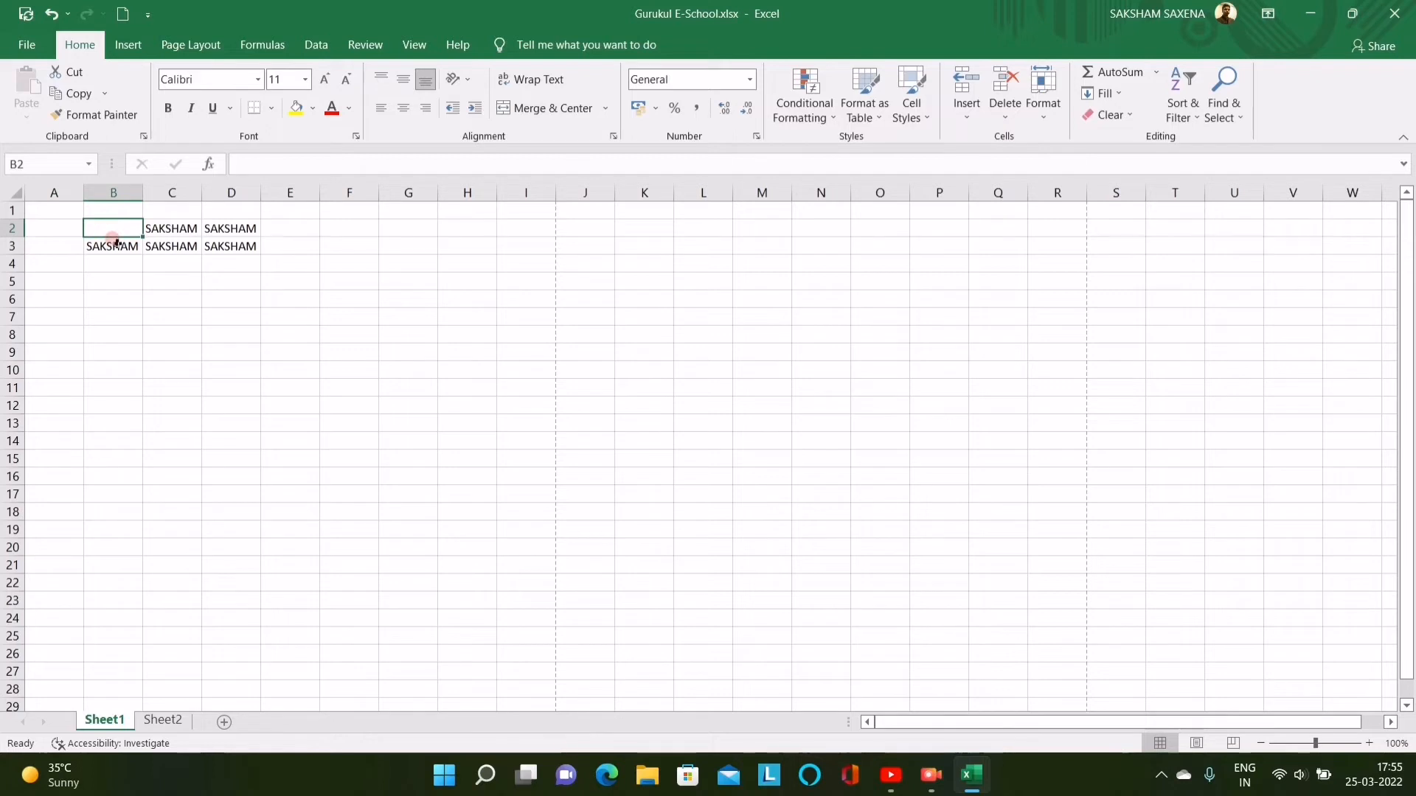
{"action": "left_click", "coordinate": [111, 240]}
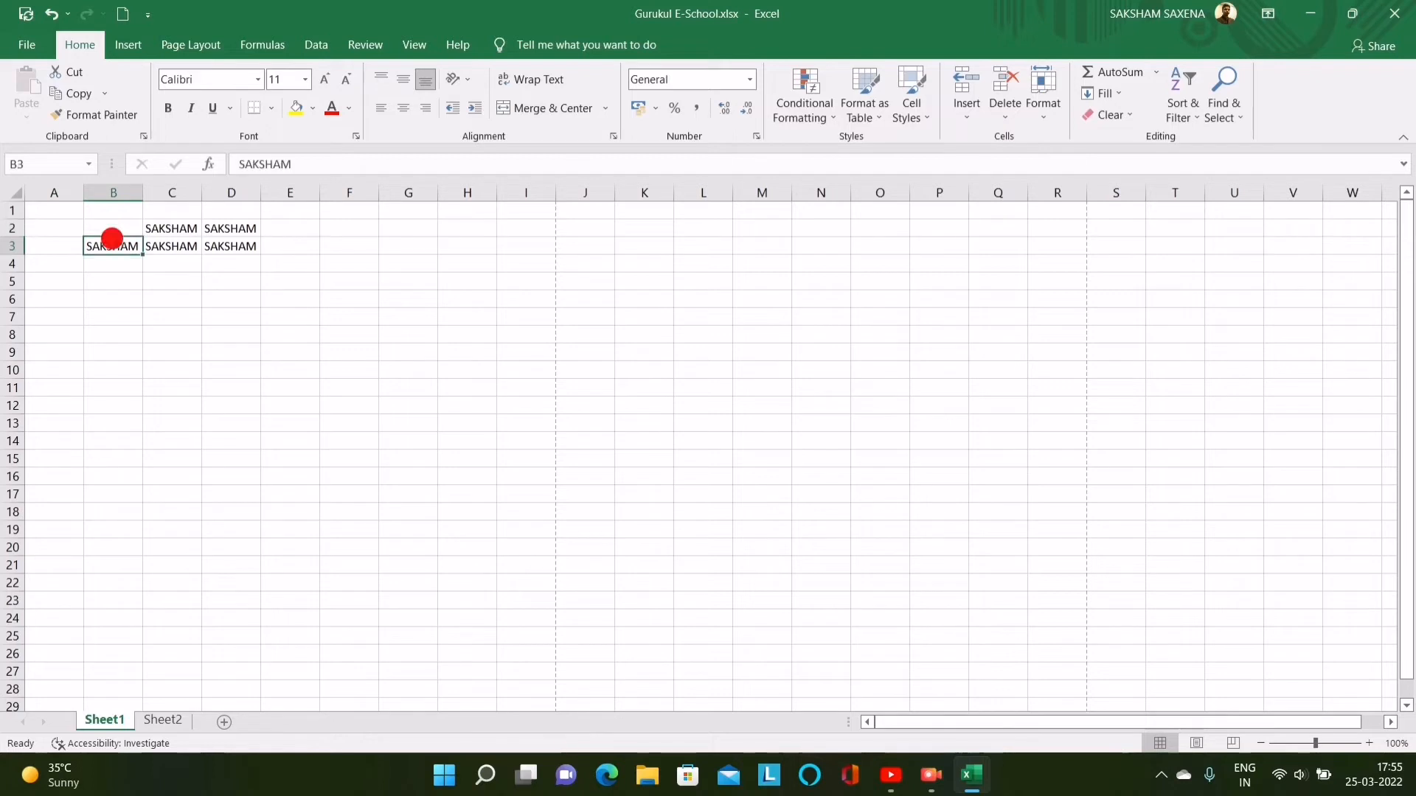
Clear the remaining names by filling blank cells A2 and A3 across to column D, and select A2.
{"action": "left_click", "coordinate": [72, 230]}
{"action": "left_click_drag", "start_coordinate": [84, 236], "coordinate": [263, 309]}
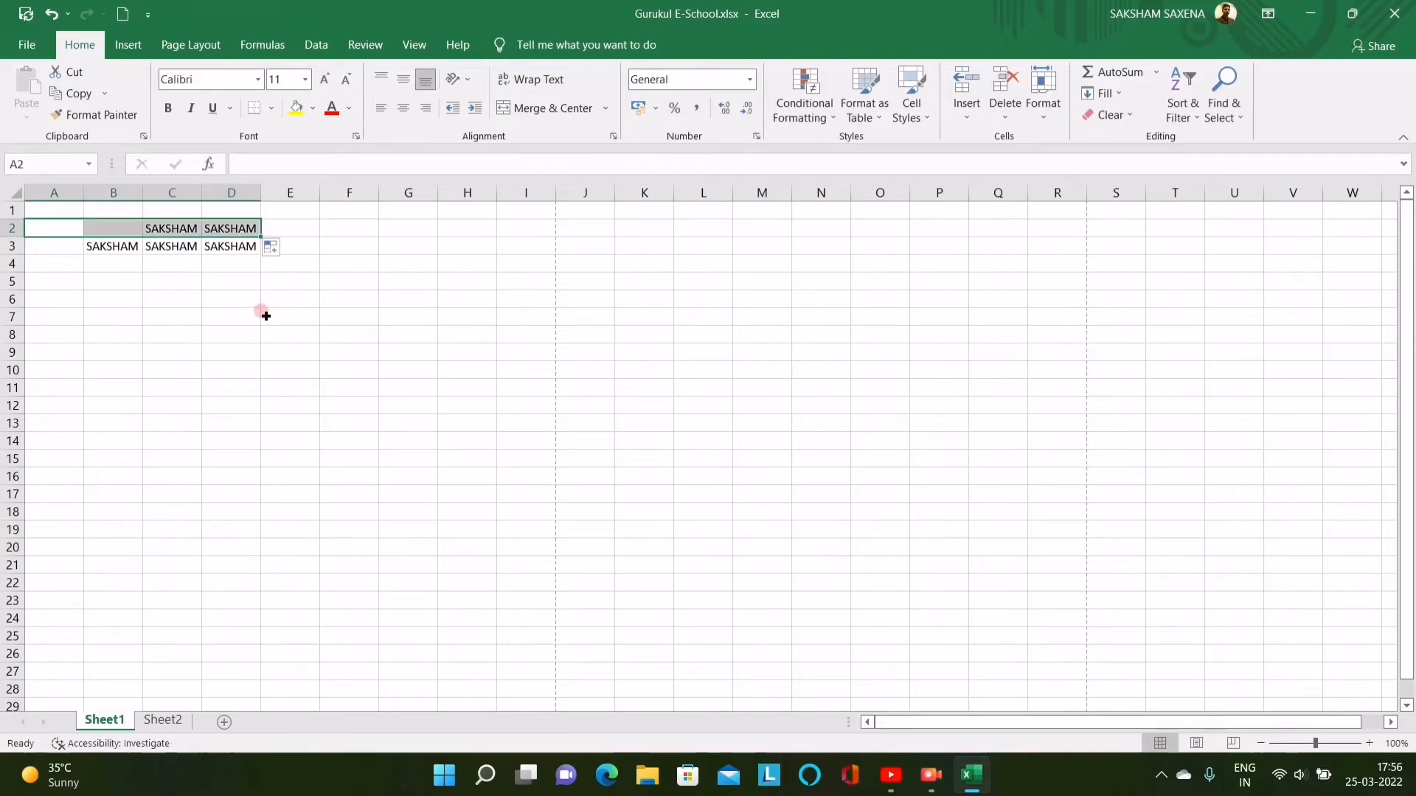
{"action": "left_click", "coordinate": [59, 246]}
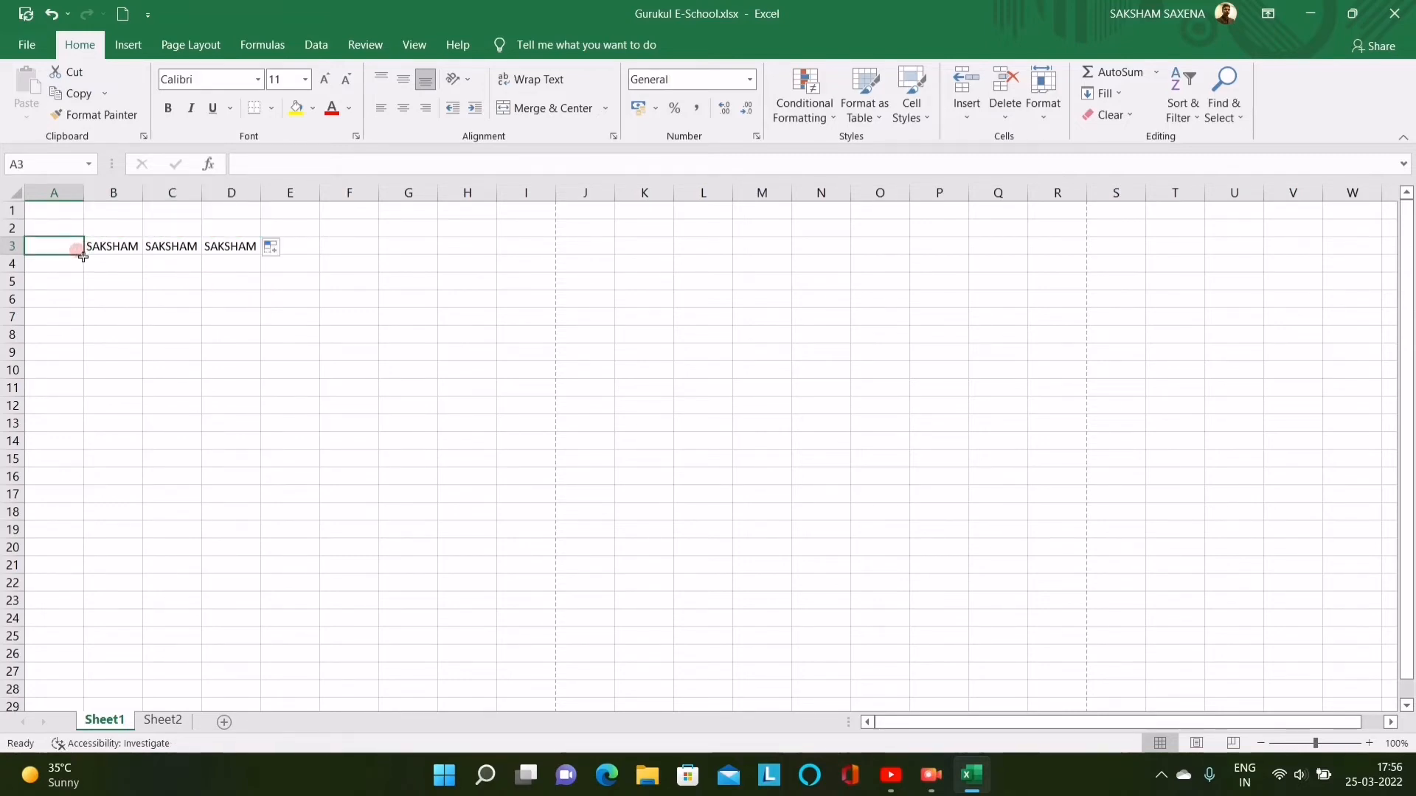
{"action": "left_click_drag", "start_coordinate": [84, 252], "coordinate": [268, 269]}
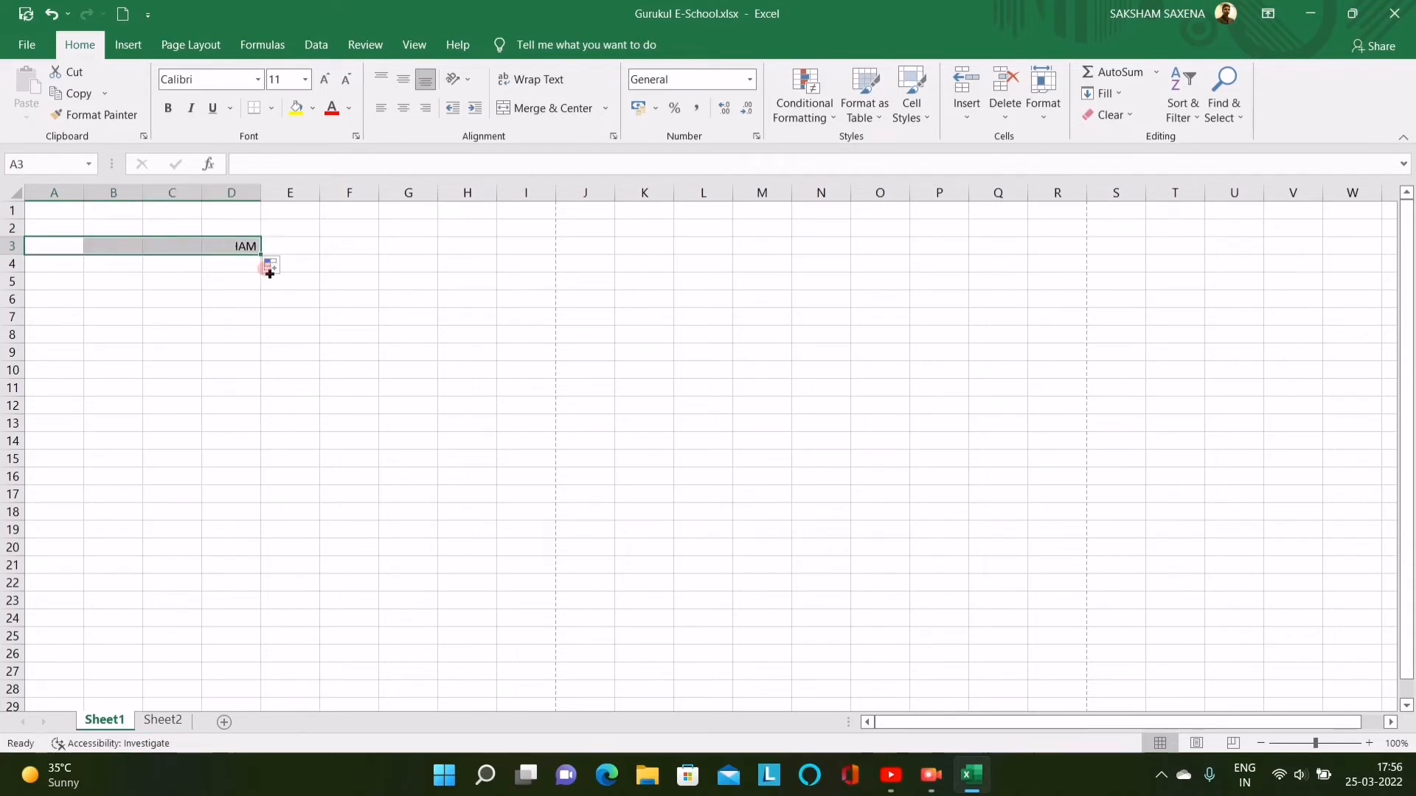
{"action": "left_click", "coordinate": [40, 221]}
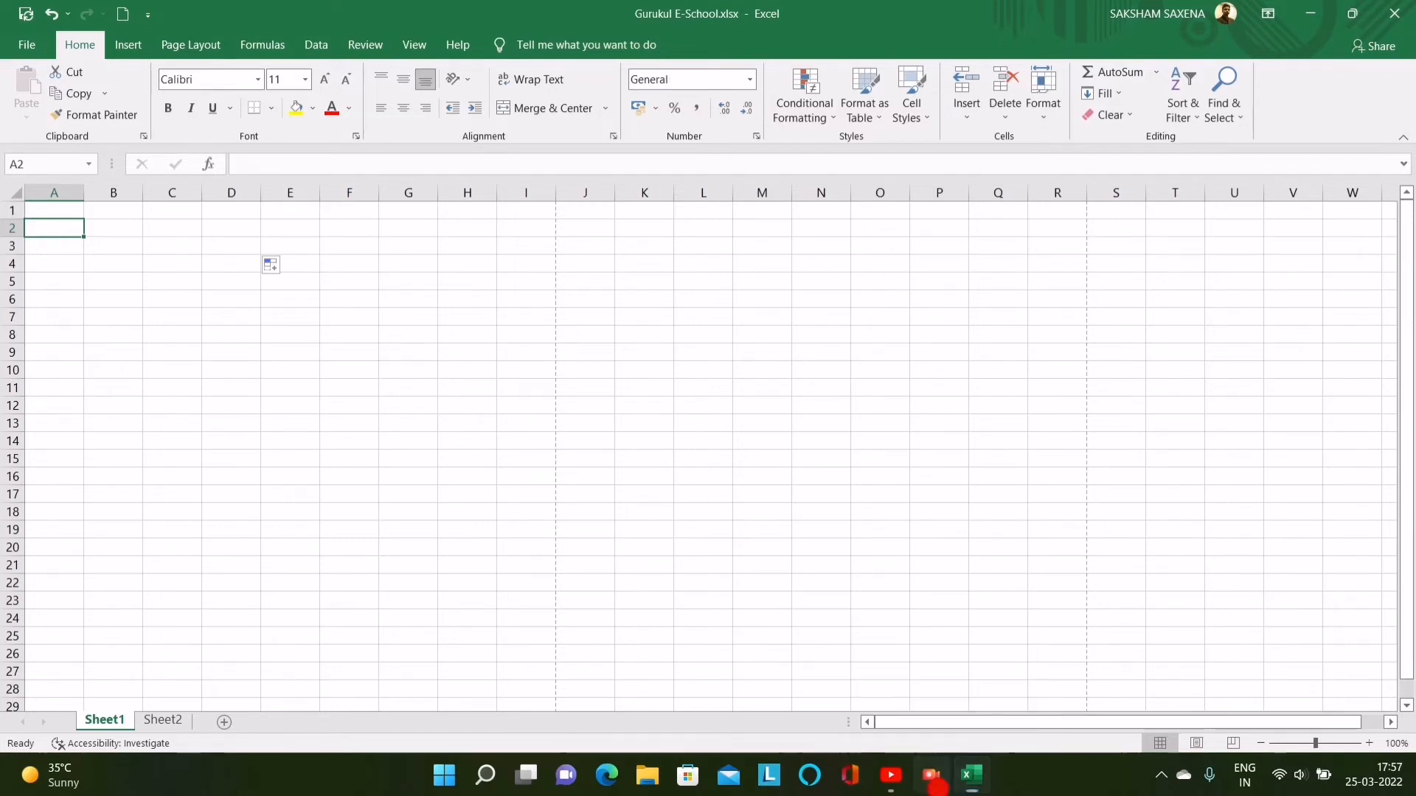
{"action": "left_click", "coordinate": [934, 780]}
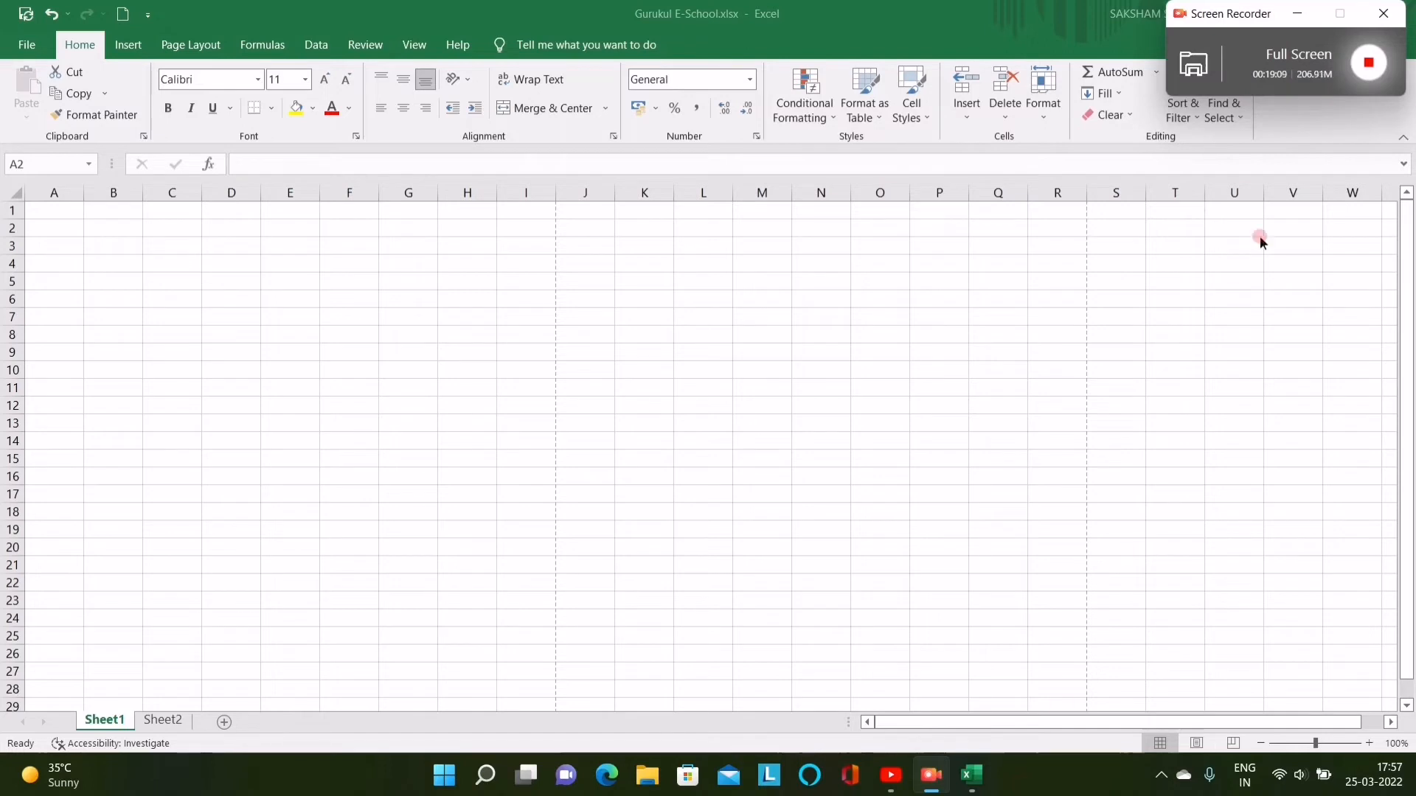
{"action": "left_click", "coordinate": [1300, 14]}
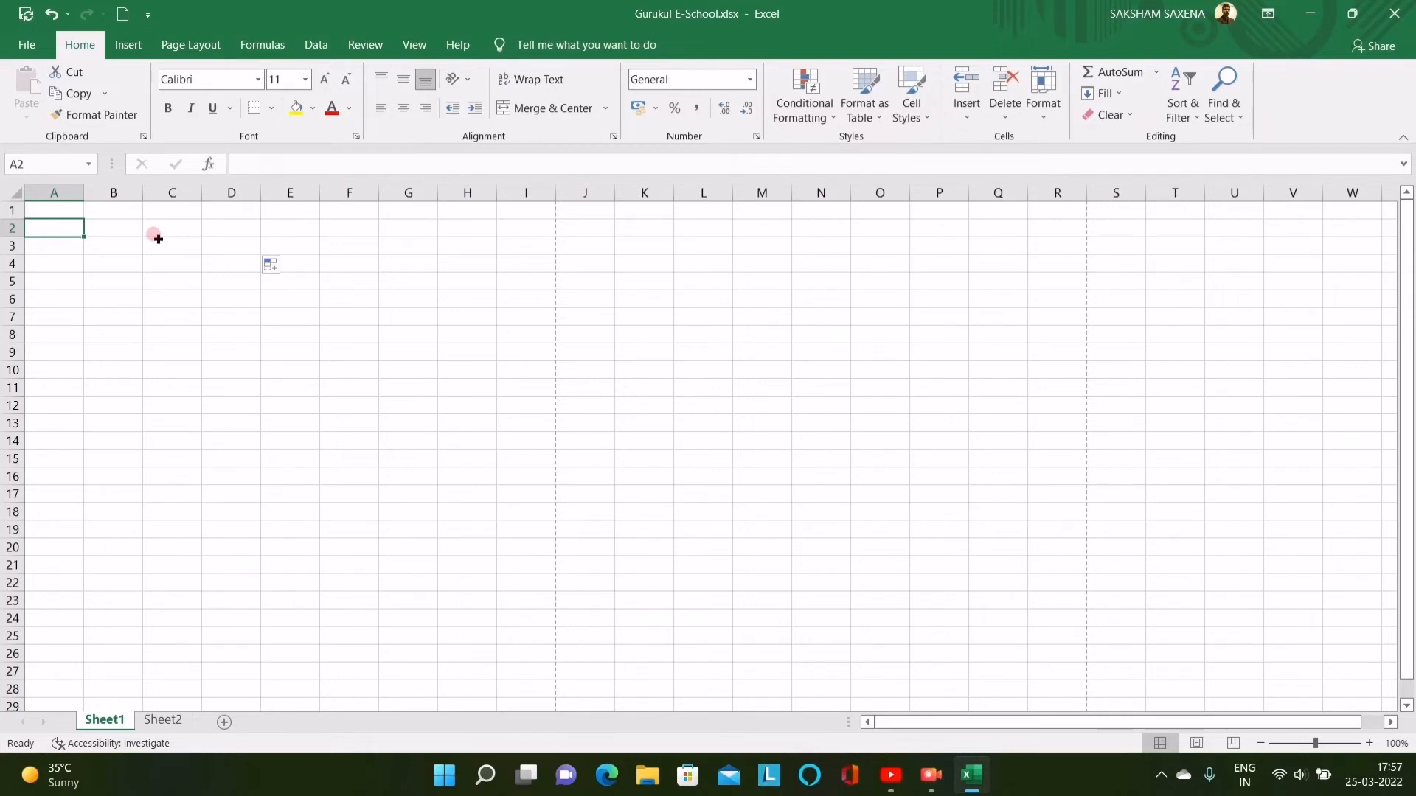
Select cells A1, B1 and C1 in turn, return to A1 and try the horizontal and vertical scroll bars.
{"action": "left_click", "coordinate": [58, 206]}
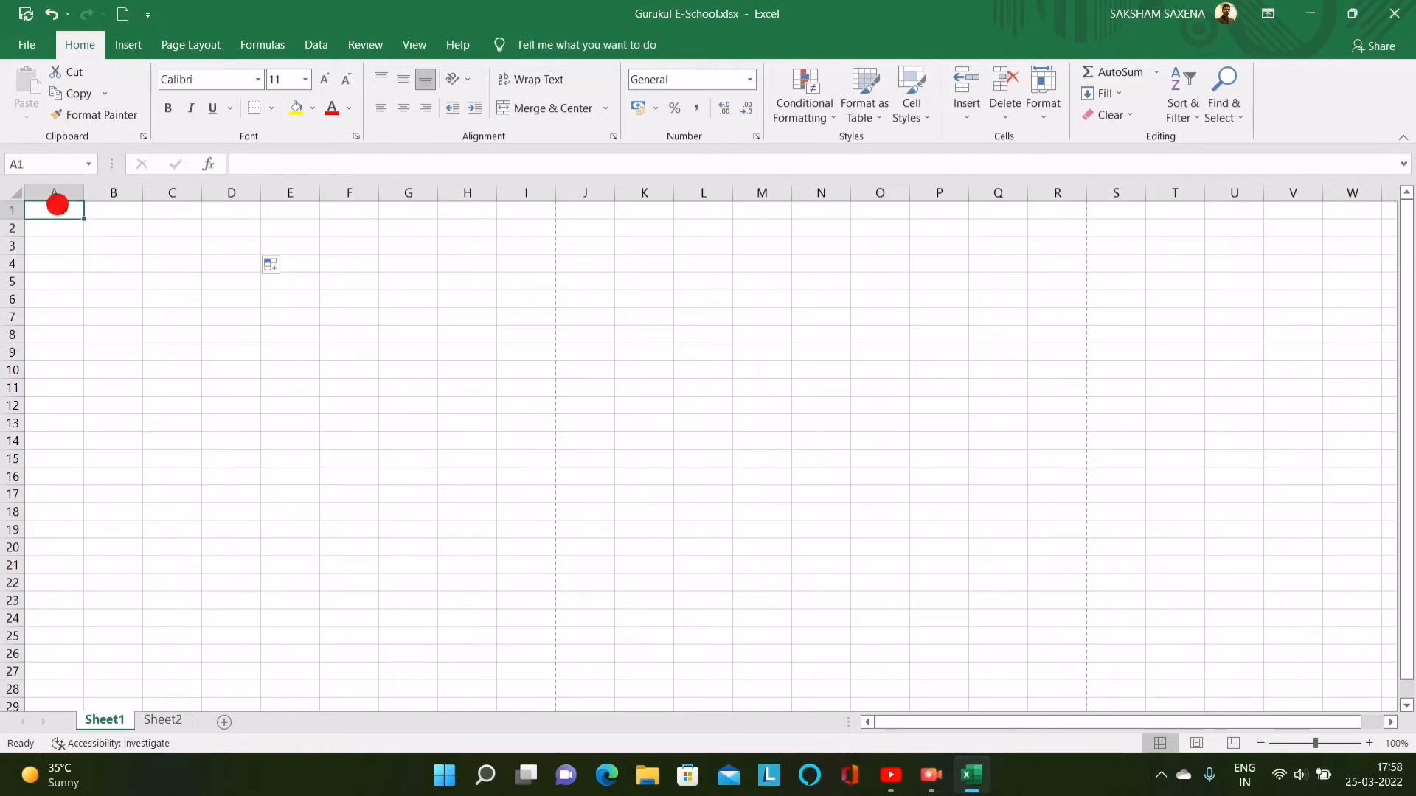
{"action": "left_click", "coordinate": [118, 208]}
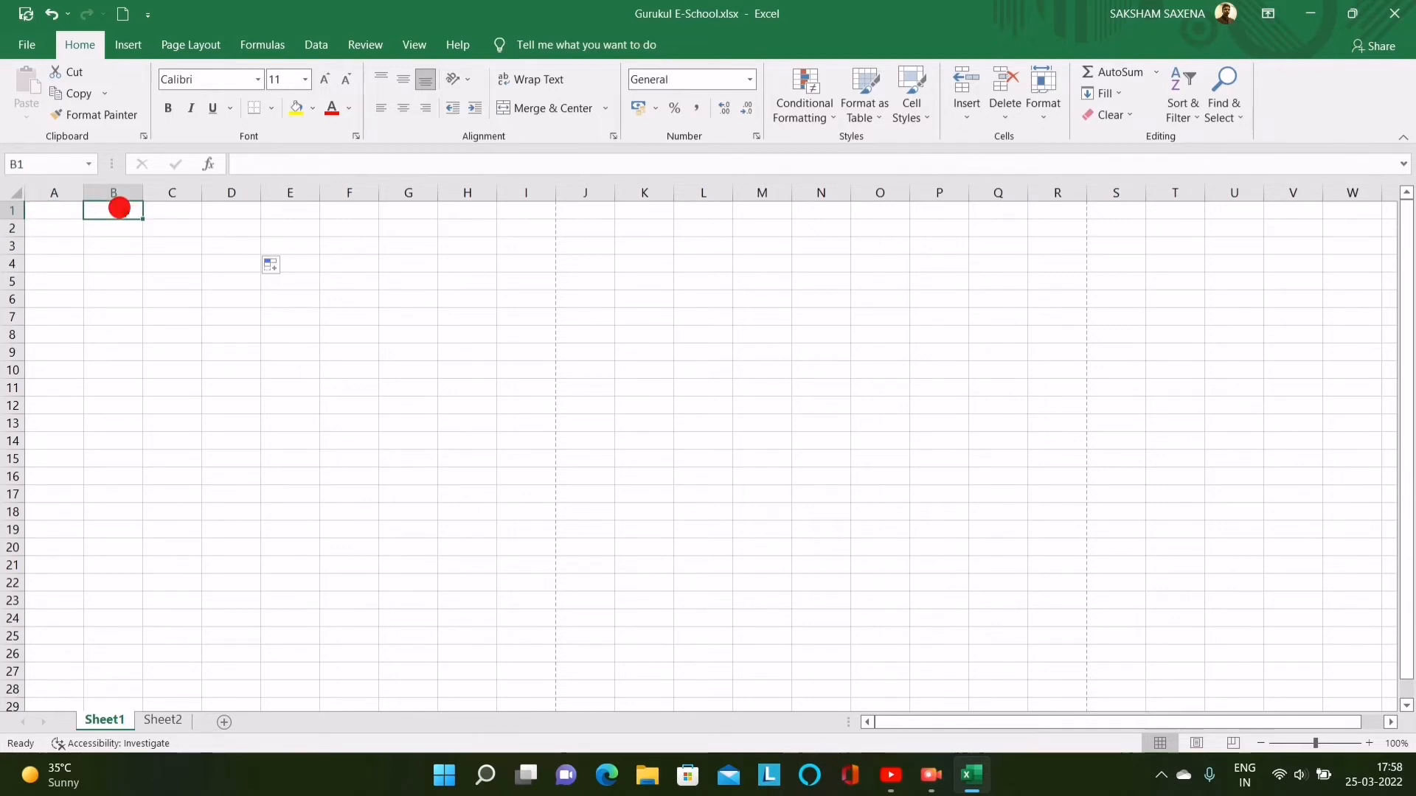
{"action": "left_click", "coordinate": [148, 210]}
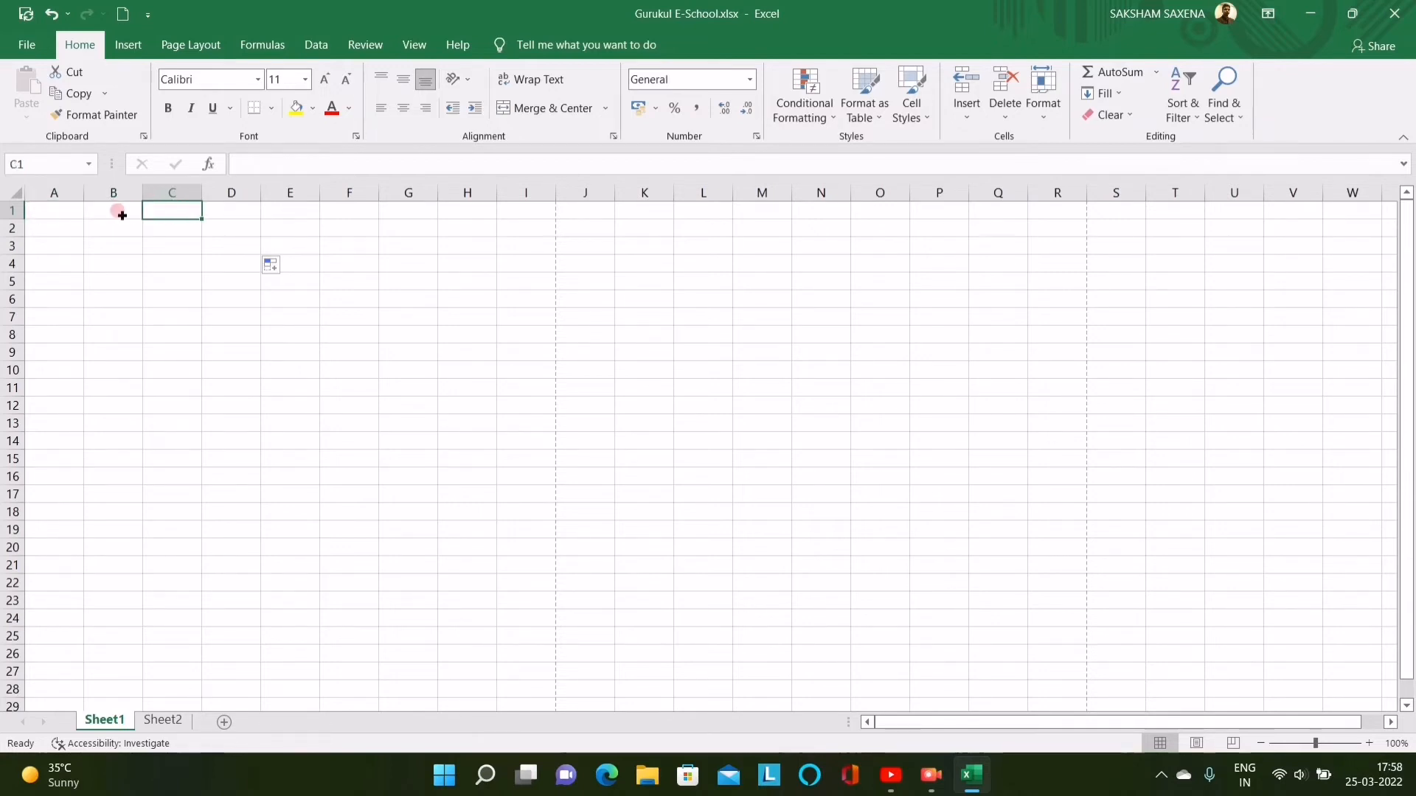
{"action": "left_click", "coordinate": [66, 207]}
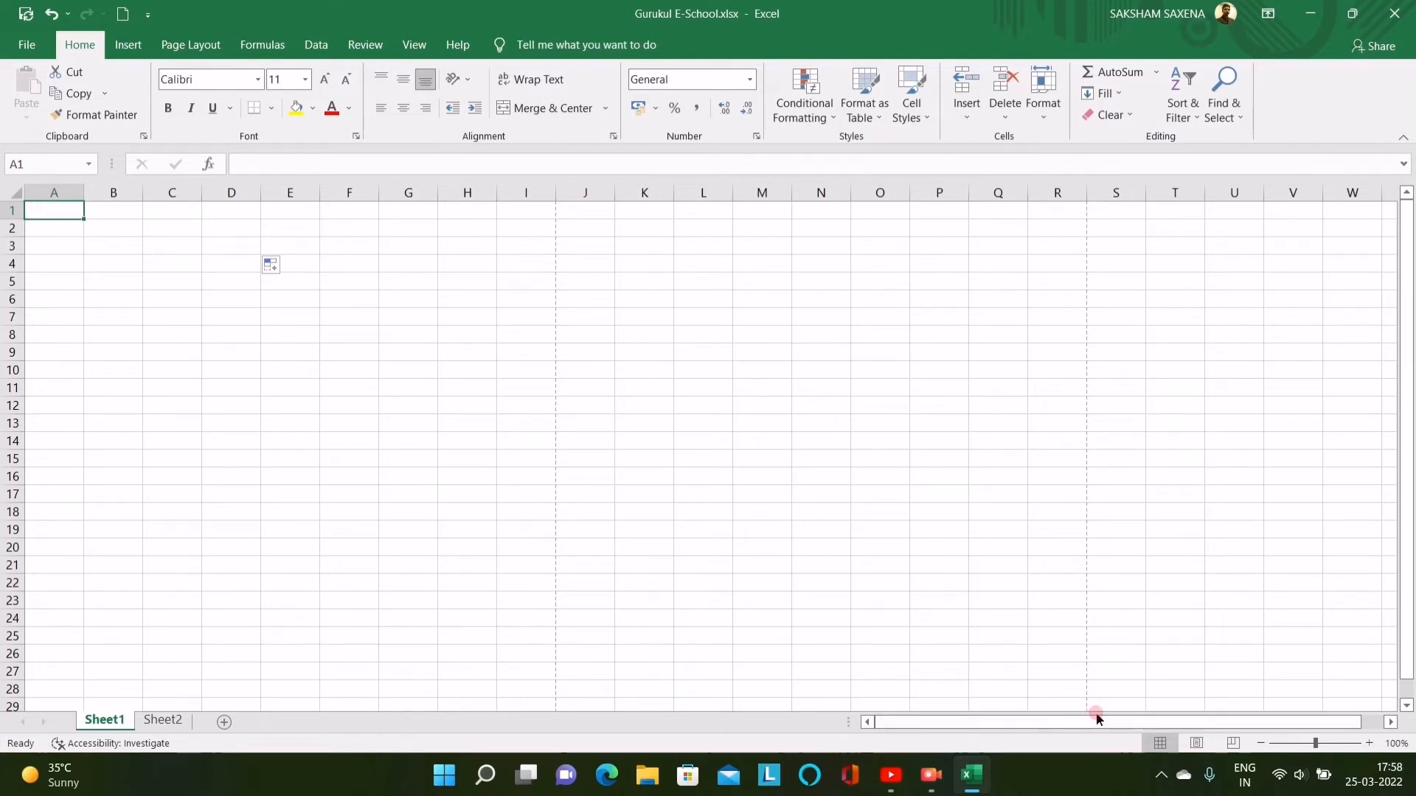
{"action": "mouse_move", "coordinate": [1158, 722]}
{"action": "left_mouse_down"}
{"action": "mouse_move", "coordinate": [1232, 724]}
{"action": "mouse_move", "coordinate": [1156, 721]}
{"action": "left_mouse_up"}
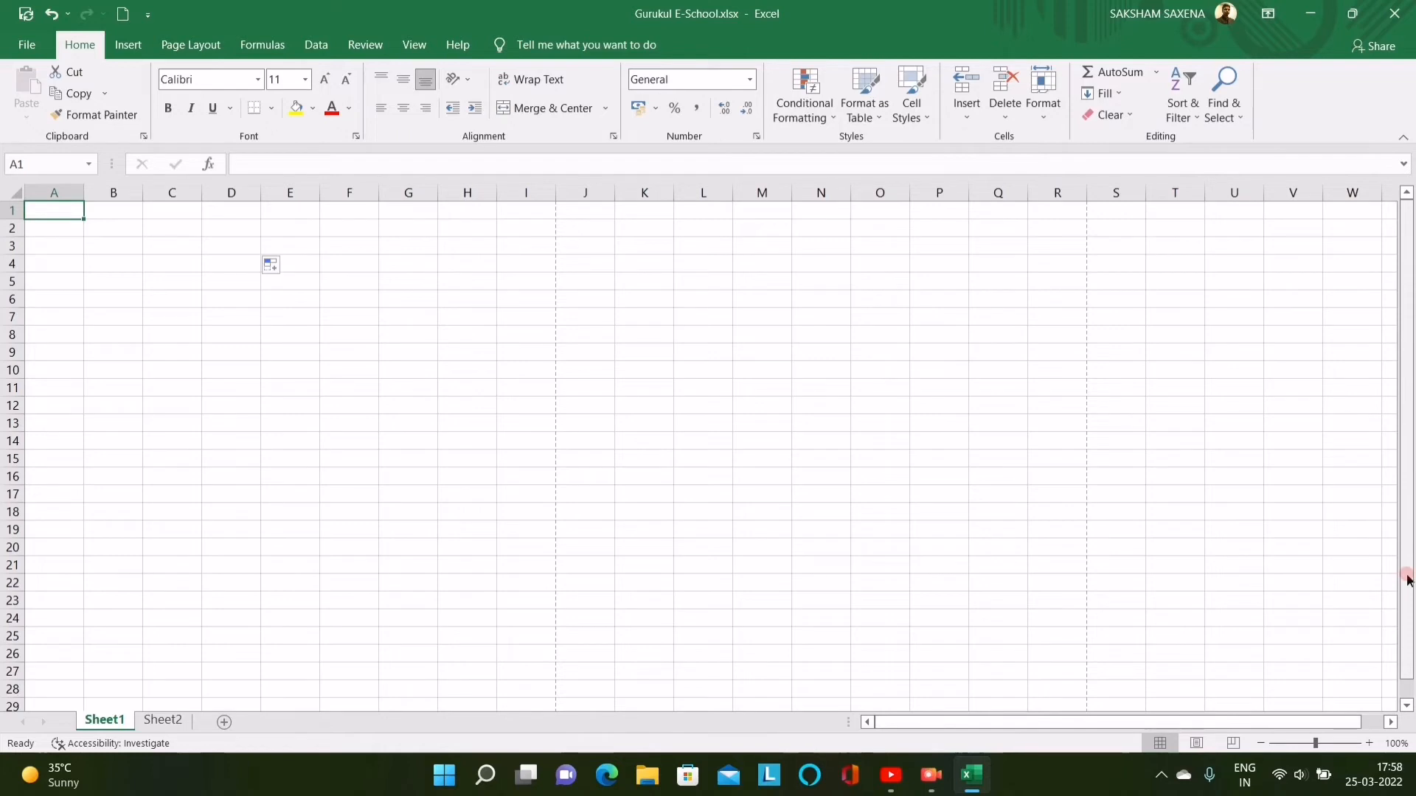
{"action": "mouse_move", "coordinate": [1408, 581]}
{"action": "left_mouse_down"}
{"action": "mouse_move", "coordinate": [1409, 622]}
{"action": "mouse_move", "coordinate": [1401, 559]}
{"action": "left_mouse_up"}
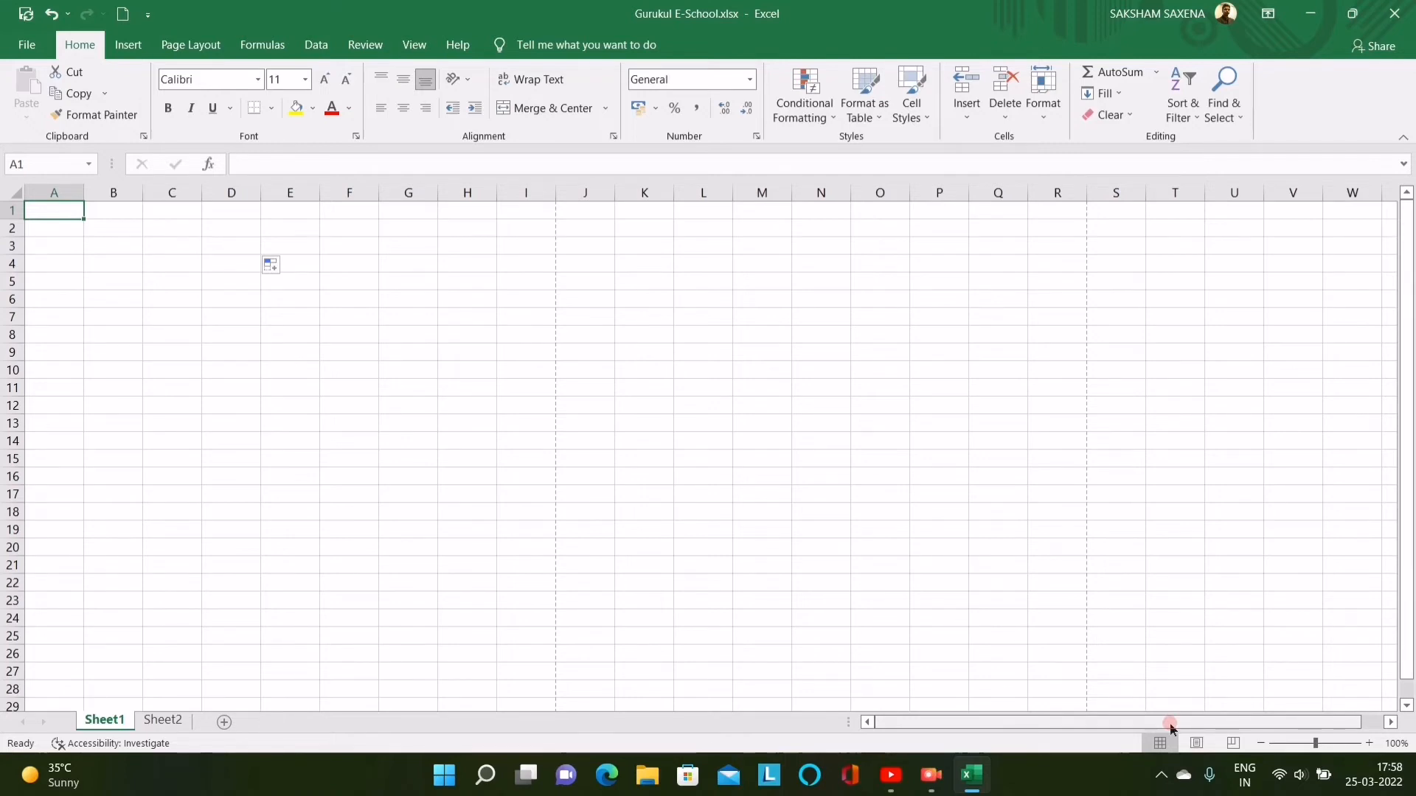
Move the active cell along row 1 one column at a time from A1 to O1.
{"action": "key", "text": "Right"}
{"action": "key", "text": "Right"}
{"action": "key", "text": "Right"}
{"action": "key", "text": "Right"}
{"action": "key", "text": "Right"}
{"action": "key", "text": "Right"}
{"action": "key", "text": "Right"}
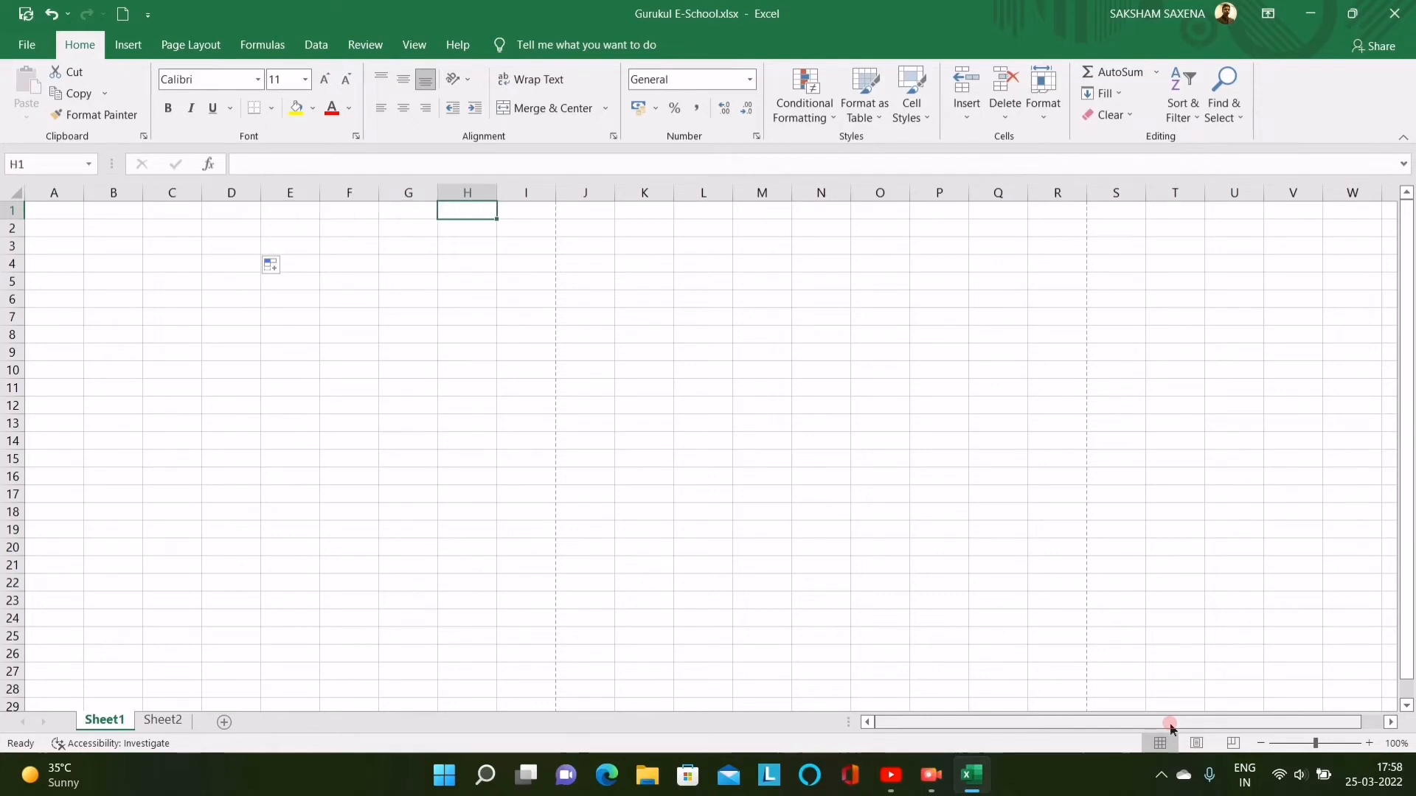
{"action": "key", "text": "Right"}
{"action": "key", "text": "Right"}
{"action": "key", "text": "Right"}
{"action": "key", "text": "Right"}
{"action": "key", "text": "Right"}
{"action": "key", "text": "Right"}
{"action": "key", "text": "Right"}
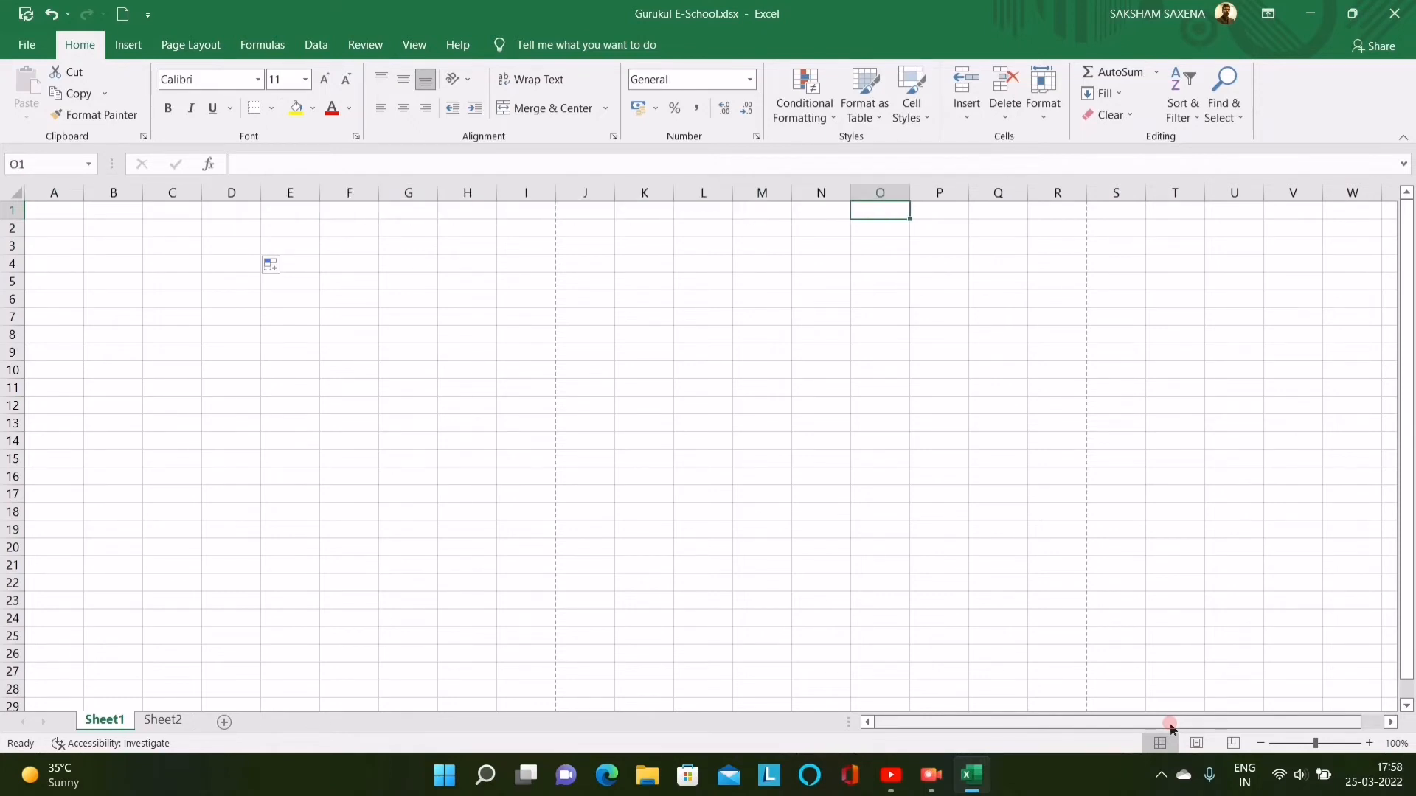
Move the active cell back along row 1 from O1 to C1.
{"action": "key", "text": "Left"}
{"action": "key", "text": "Left"}
{"action": "key", "text": "Left"}
{"action": "key", "text": "Left"}
{"action": "key", "text": "Left"}
{"action": "key", "text": "Left"}
{"action": "key", "text": "Left"}
{"action": "key", "text": "Left"}
{"action": "key", "text": "Left"}
{"action": "key", "text": "Left"}
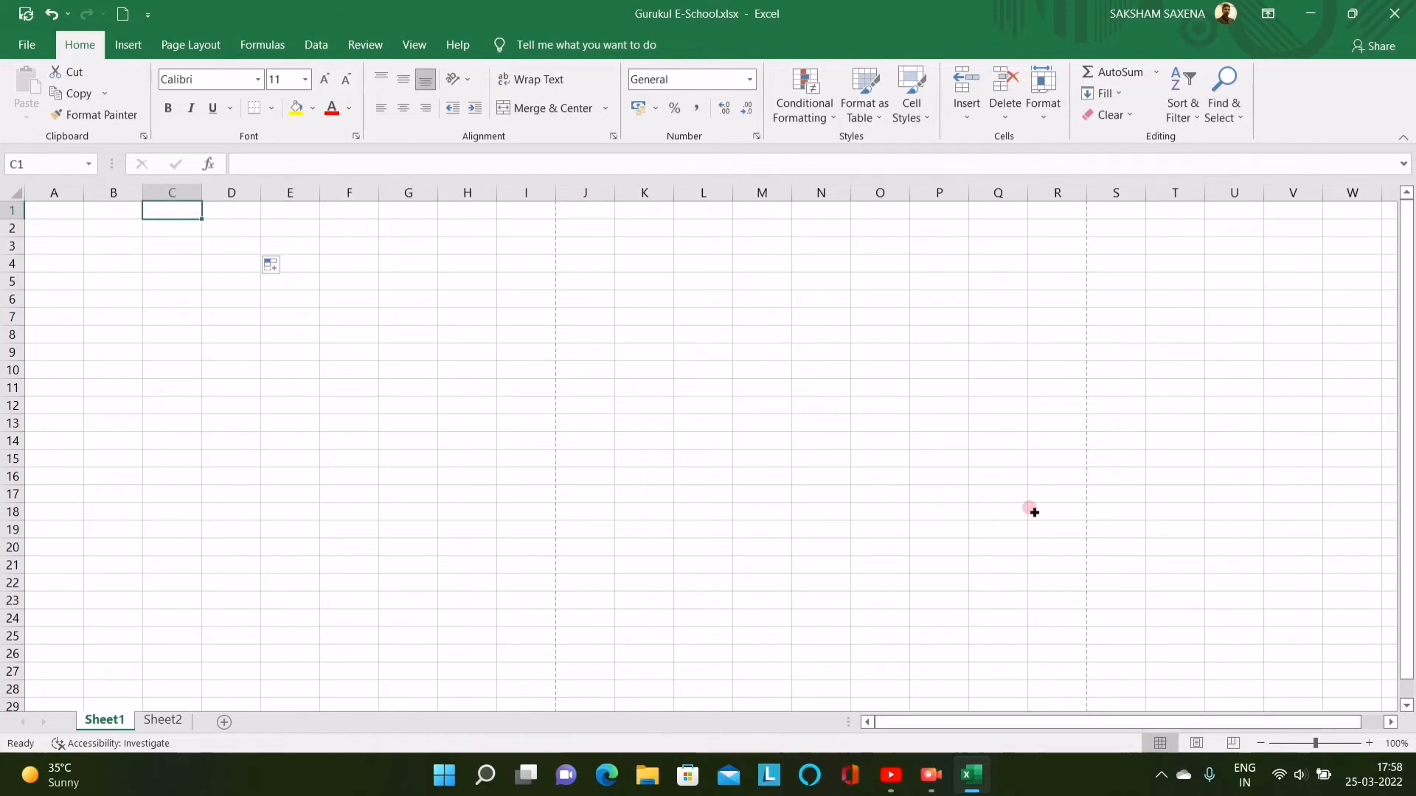
Select cell A2 and move the active cell down column A one row at a time.
{"action": "left_click", "coordinate": [70, 221]}
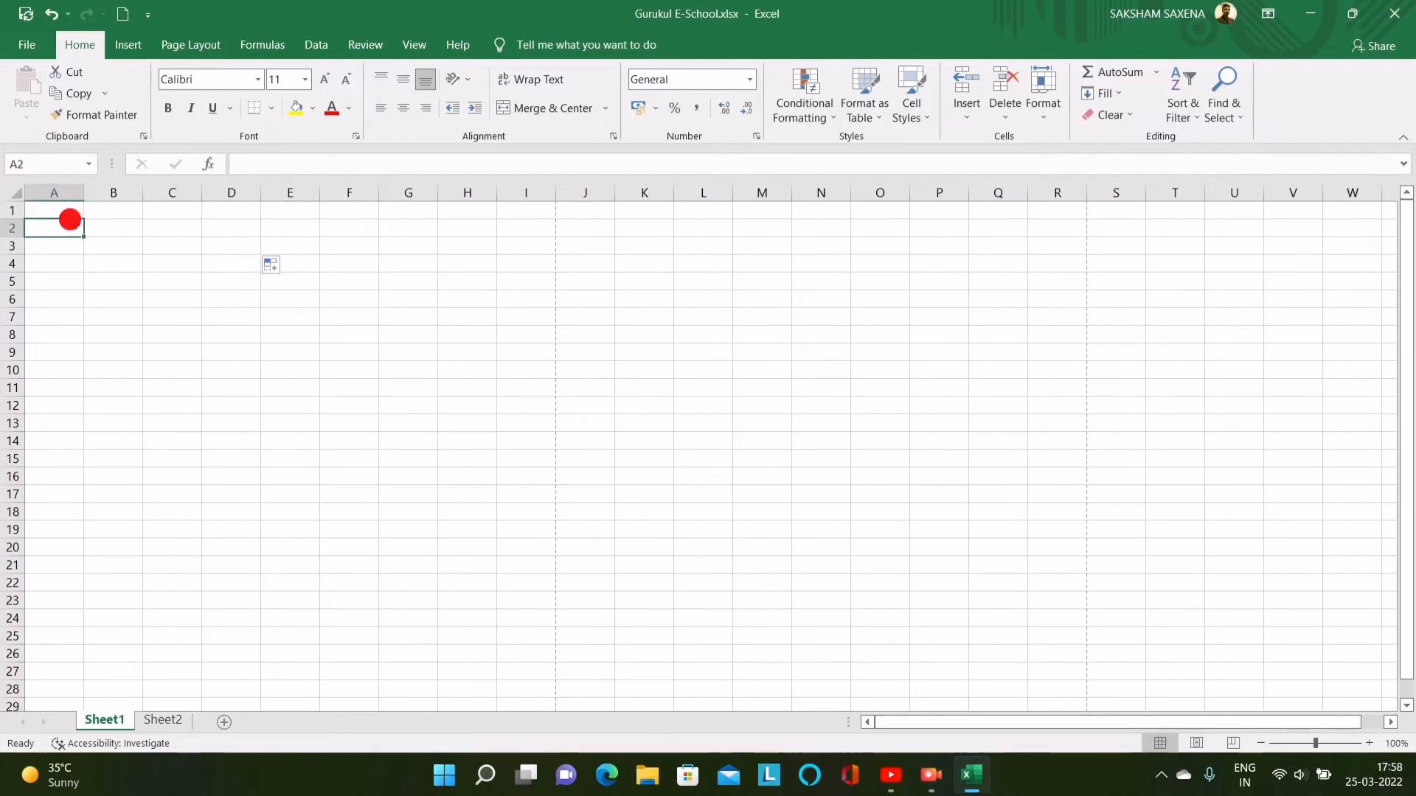
{"action": "key", "text": "Down"}
{"action": "key", "text": "Down"}
{"action": "key", "text": "Down"}
{"action": "key", "text": "Down"}
{"action": "key", "text": "Down"}
{"action": "key", "text": "Down"}
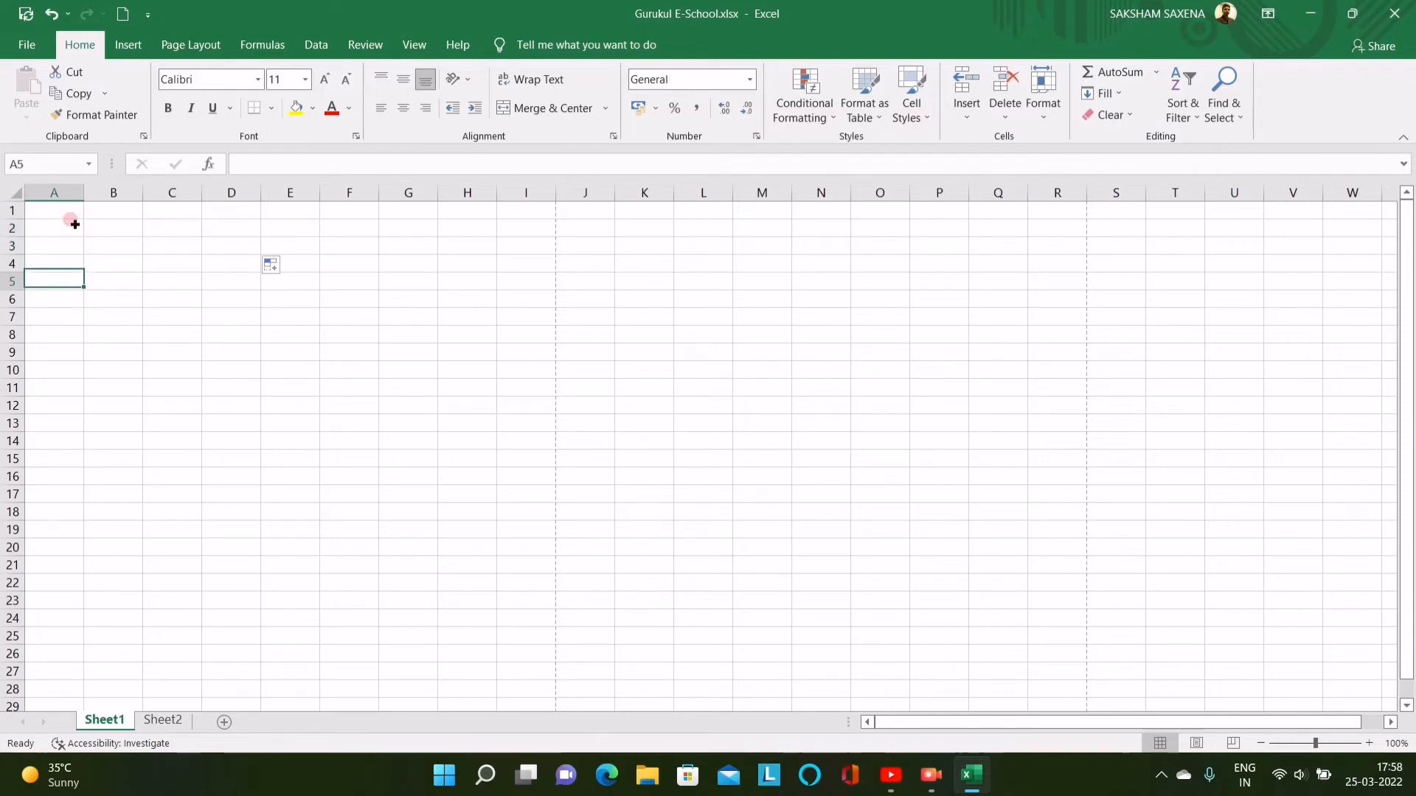
{"action": "key", "text": "Down"}
{"action": "key", "text": "Down"}
Move the active cell one cell at a time in all four directions through the neighbouring columns, ending at A7.
{"action": "key", "text": "Up"}
{"action": "key", "text": "Up"}
{"action": "key", "text": "Up"}
{"action": "key", "text": "Up"}
{"action": "key", "text": "Right"}
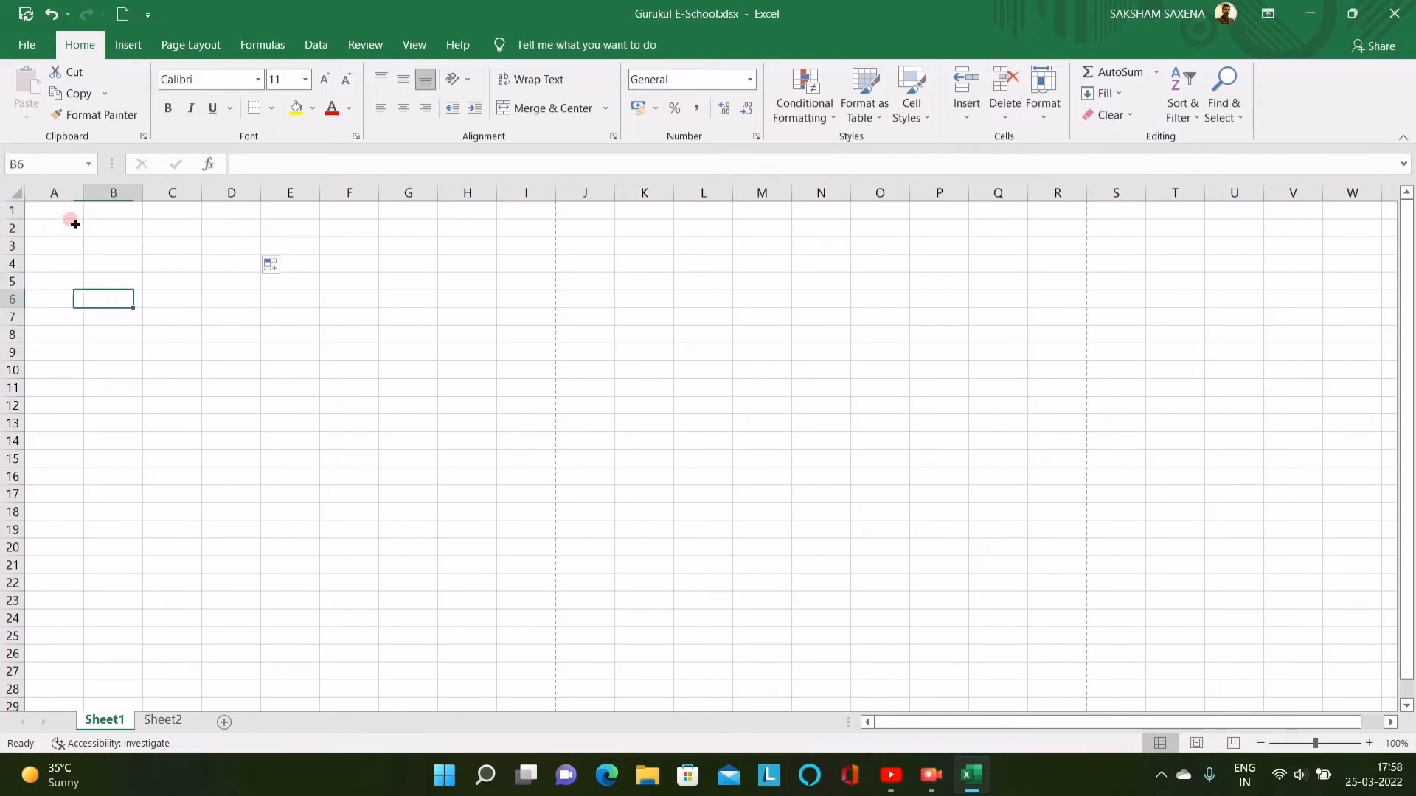
{"action": "key", "text": "Right"}
{"action": "key", "text": "Right"}
{"action": "key", "text": "Up"}
{"action": "key", "text": "Up"}
{"action": "key", "text": "Up"}
{"action": "key", "text": "Down"}
{"action": "key", "text": "Down"}
{"action": "key", "text": "Down"}
{"action": "key", "text": "Down"}
{"action": "key", "text": "Left"}
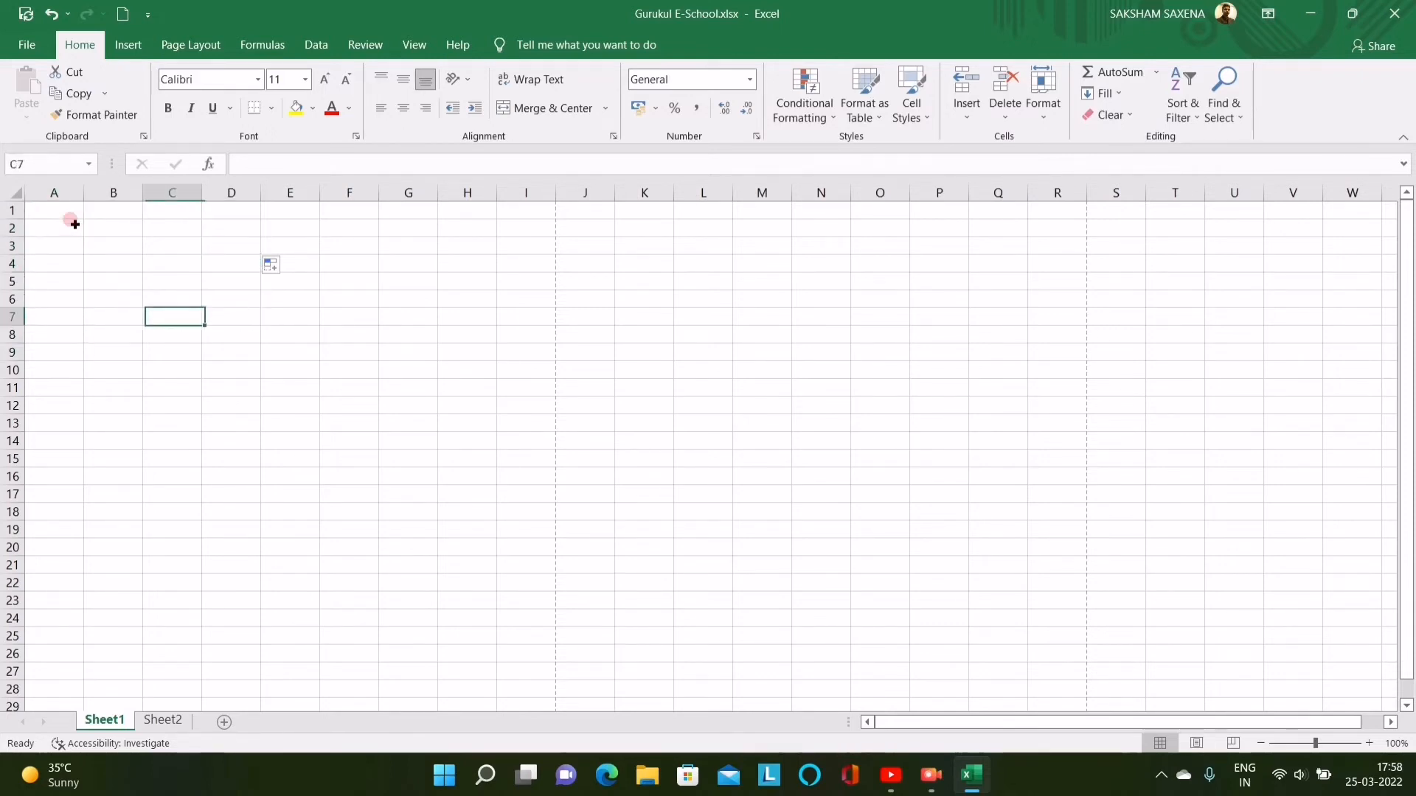
{"action": "key", "text": "Left"}
{"action": "key", "text": "Left"}
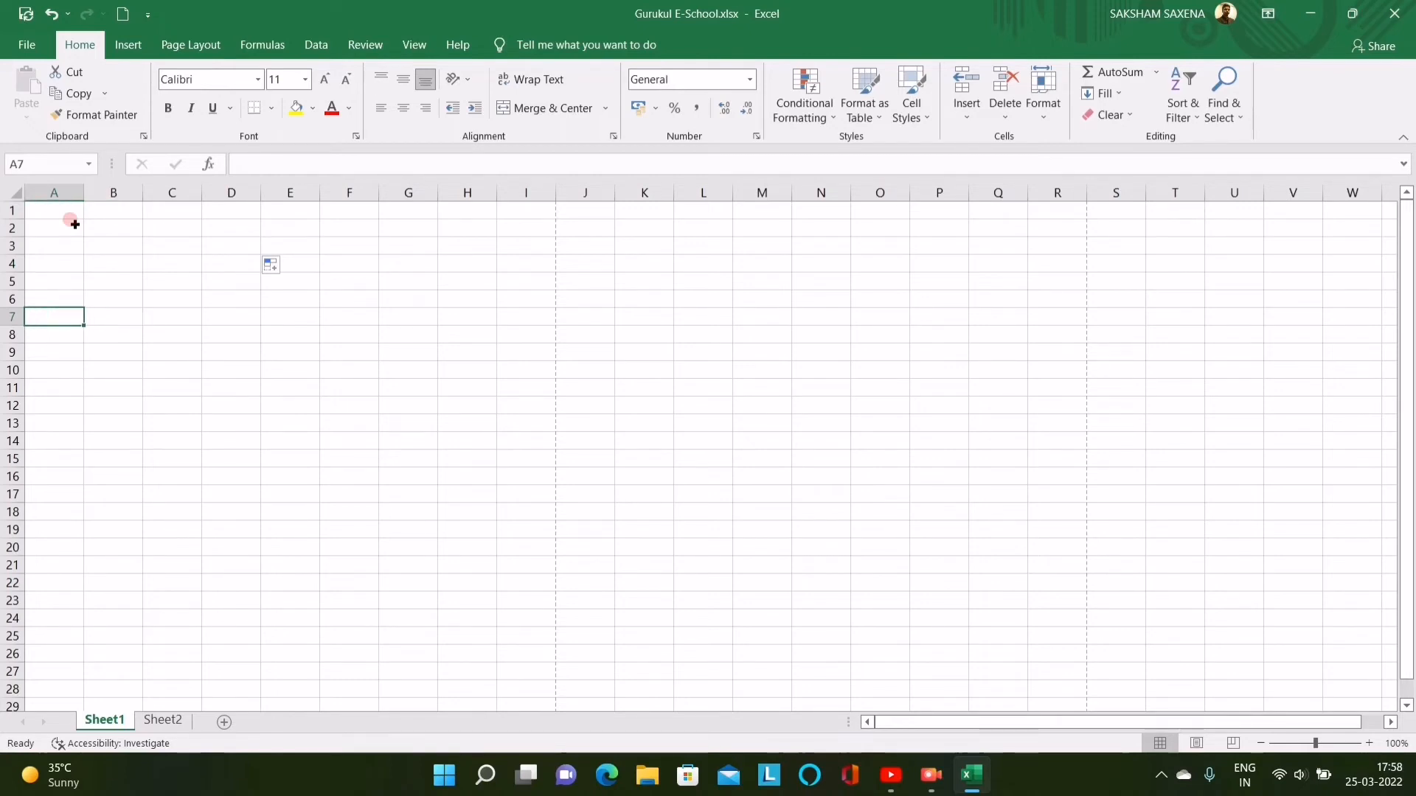
Continue moving the active cell down column A from A7, one row at a time, past A9.
{"action": "key", "text": "Down"}
{"action": "key", "text": "Down"}
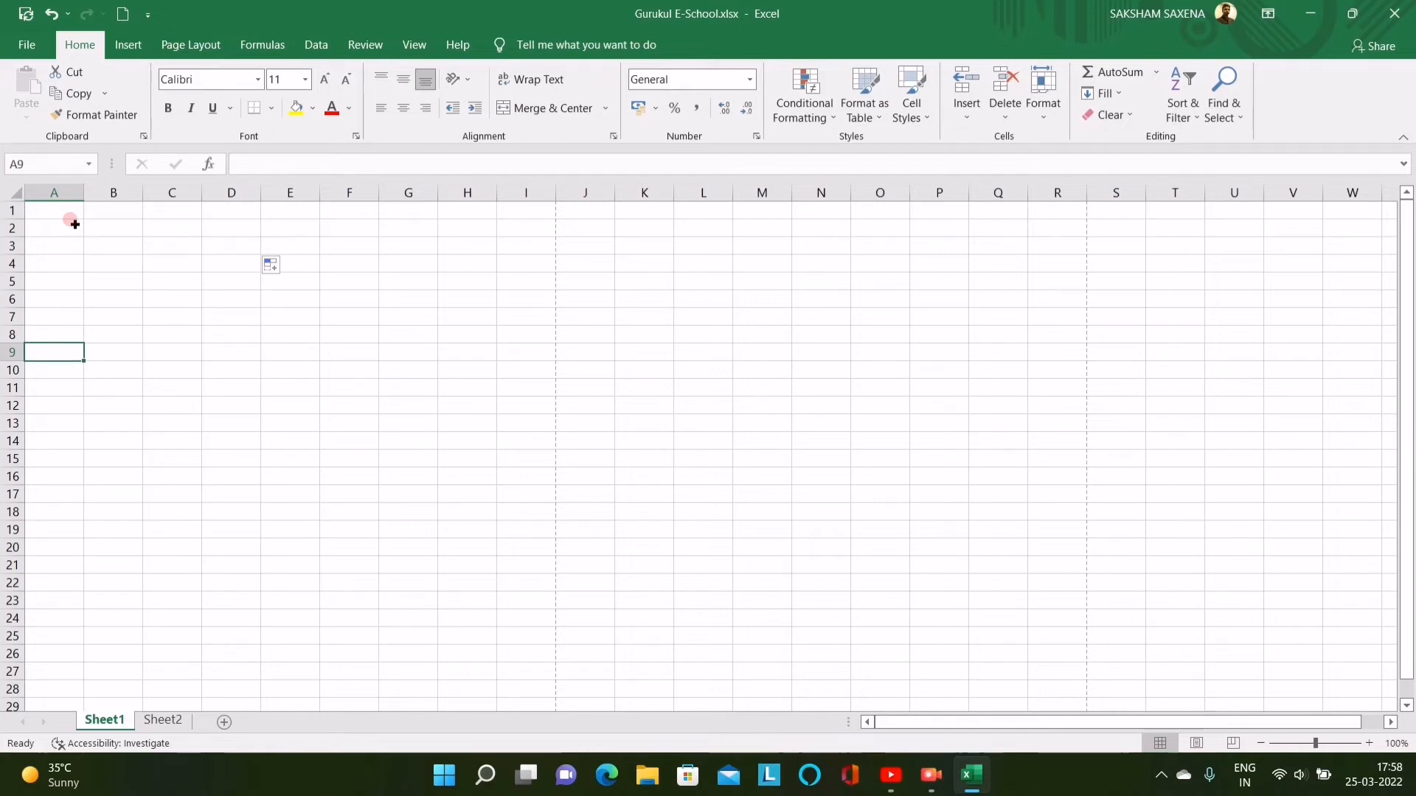
{"action": "key", "text": "Down"}
{"action": "key", "text": "Down"}
{"action": "key", "text": "Down"}
{"action": "key", "text": "Down"}
{"action": "key", "text": "Down"}
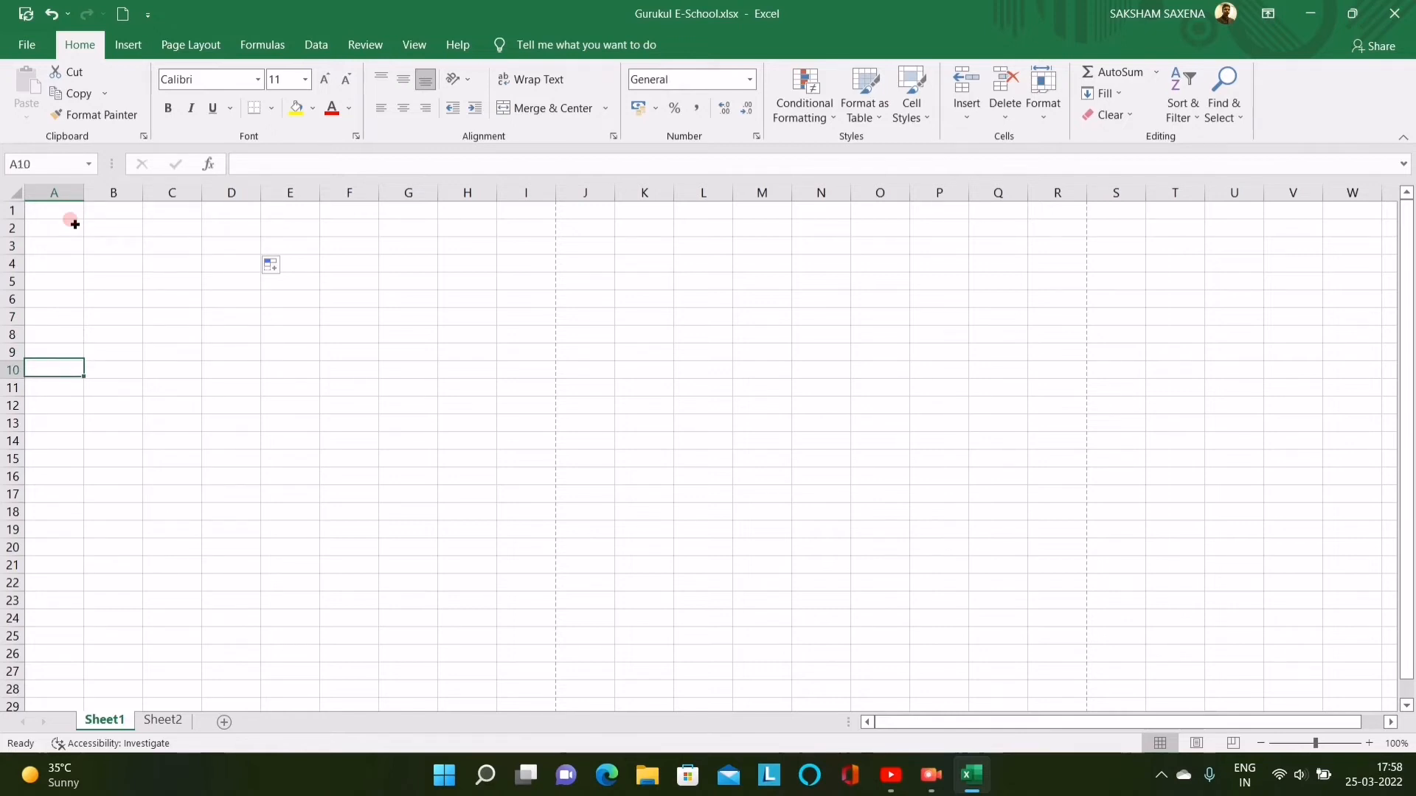
Select cell A2 and move the active cell along row 2 one column at a time to J2.
{"action": "left_click", "coordinate": [72, 222]}
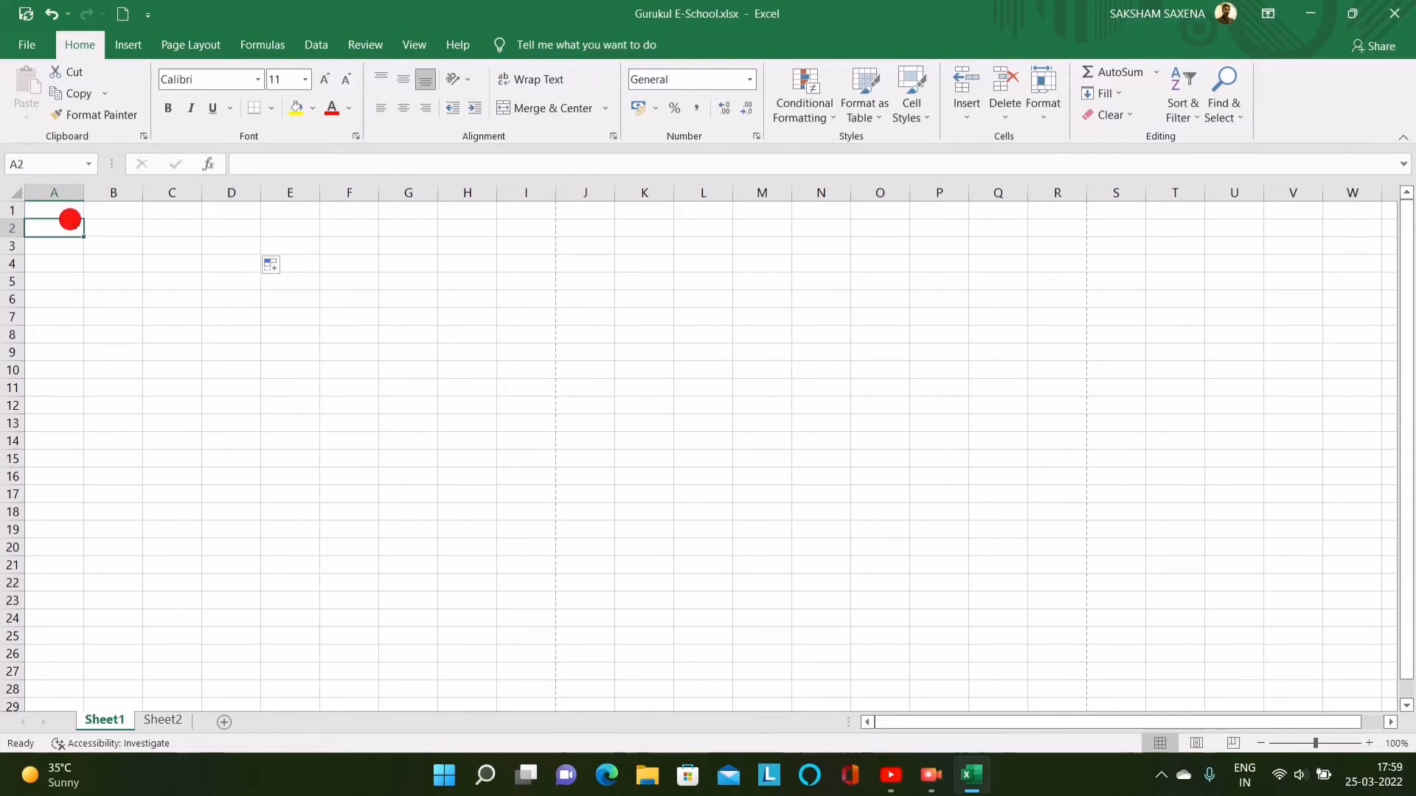
{"action": "key", "text": "Right"}
{"action": "key", "text": "Right"}
{"action": "key", "text": "Right"}
{"action": "key", "text": "Right"}
{"action": "key", "text": "Right"}
{"action": "key", "text": "Right"}
{"action": "key", "text": "Right"}
{"action": "key", "text": "Right"}
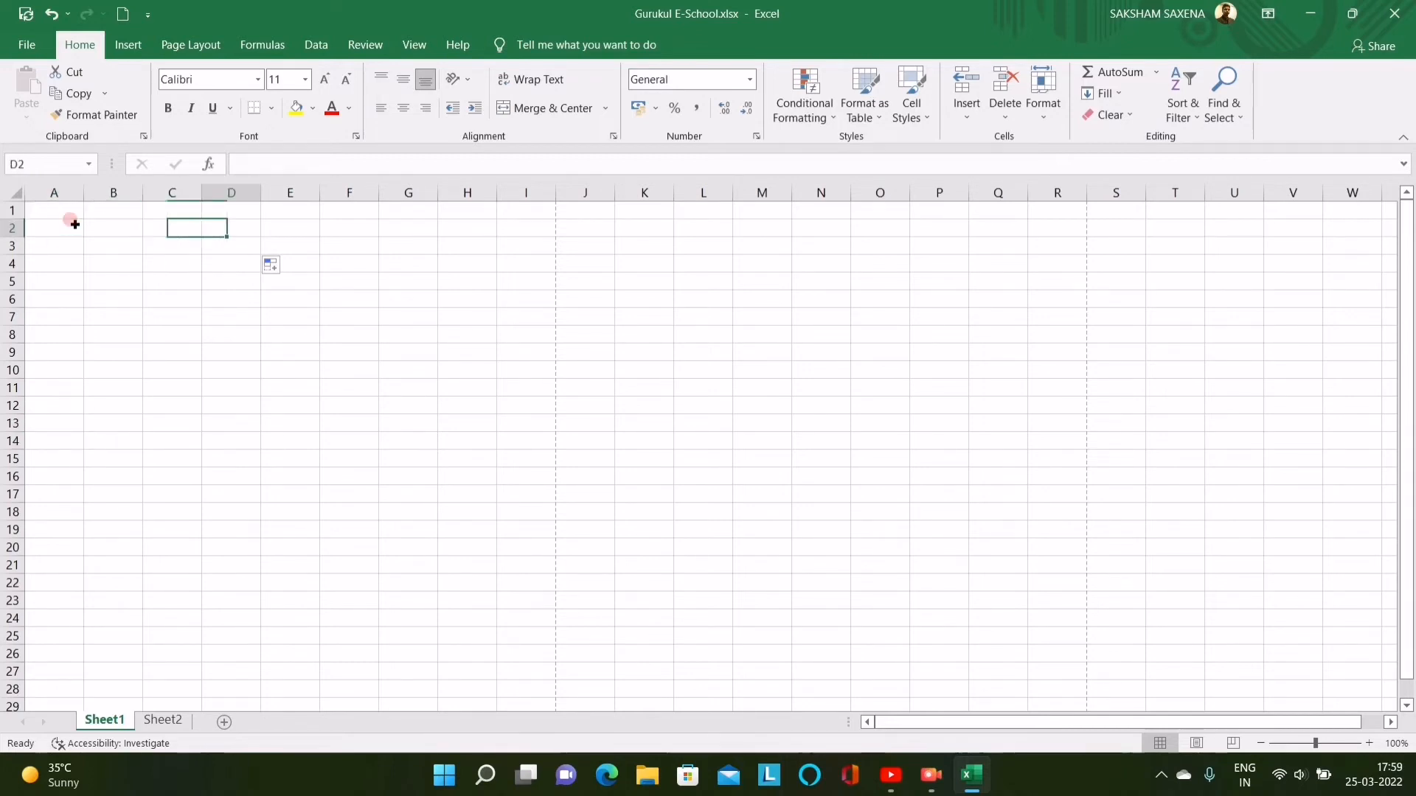
{"action": "key", "text": "Right"}
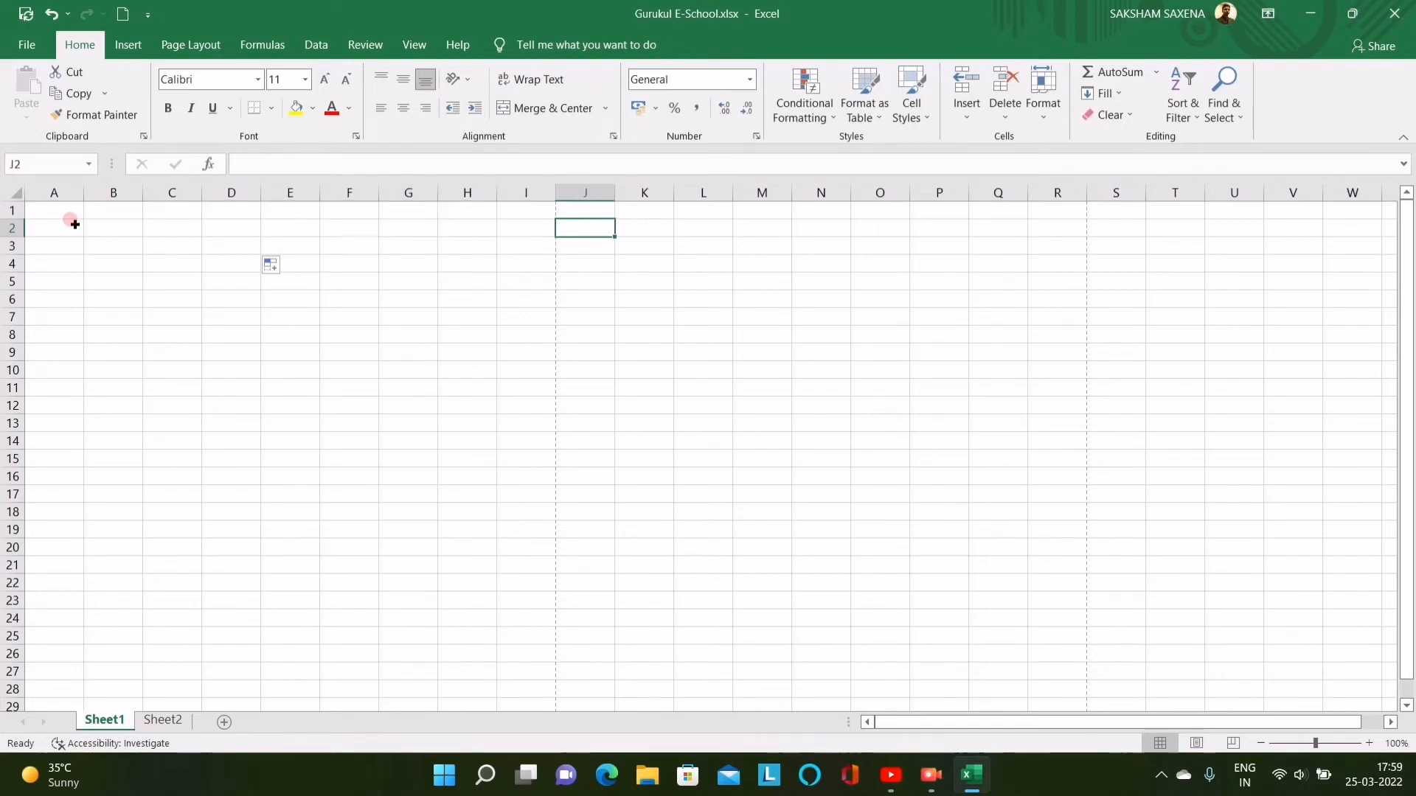
Return to the start of row 2 and move the active cell down column A to A7.
{"action": "key", "text": "Home"}
{"action": "key", "text": "Down"}
{"action": "key", "text": "Down"}
{"action": "key", "text": "Down"}
{"action": "key", "text": "Down"}
{"action": "key", "text": "Down"}
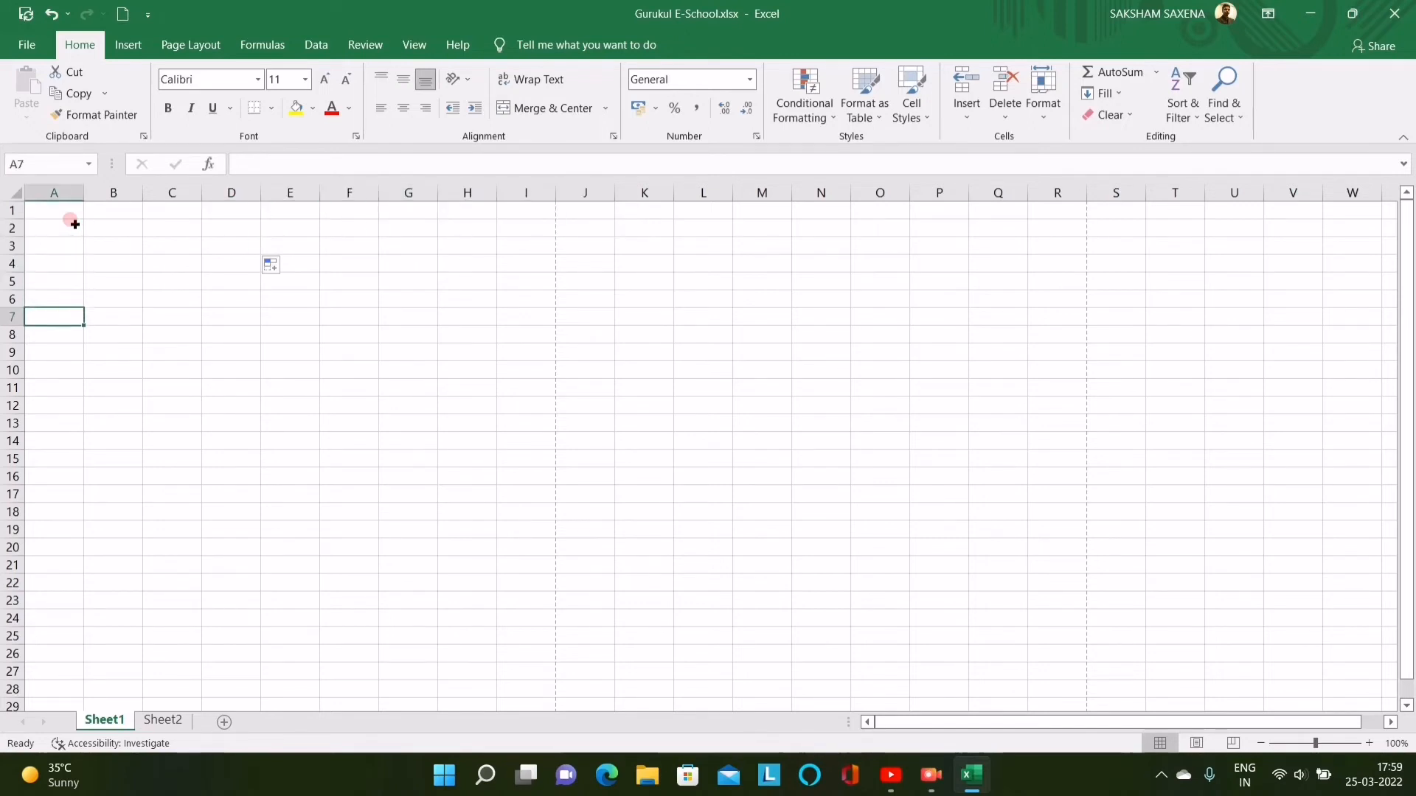
Move the active cell along row 7 one column at a time from A7 to T7.
{"action": "key", "text": "Right"}
{"action": "key", "text": "Right"}
{"action": "key", "text": "Right"}
{"action": "key", "text": "Right"}
{"action": "key", "text": "Right"}
{"action": "key", "text": "Right"}
{"action": "key", "text": "Right"}
{"action": "key", "text": "Right"}
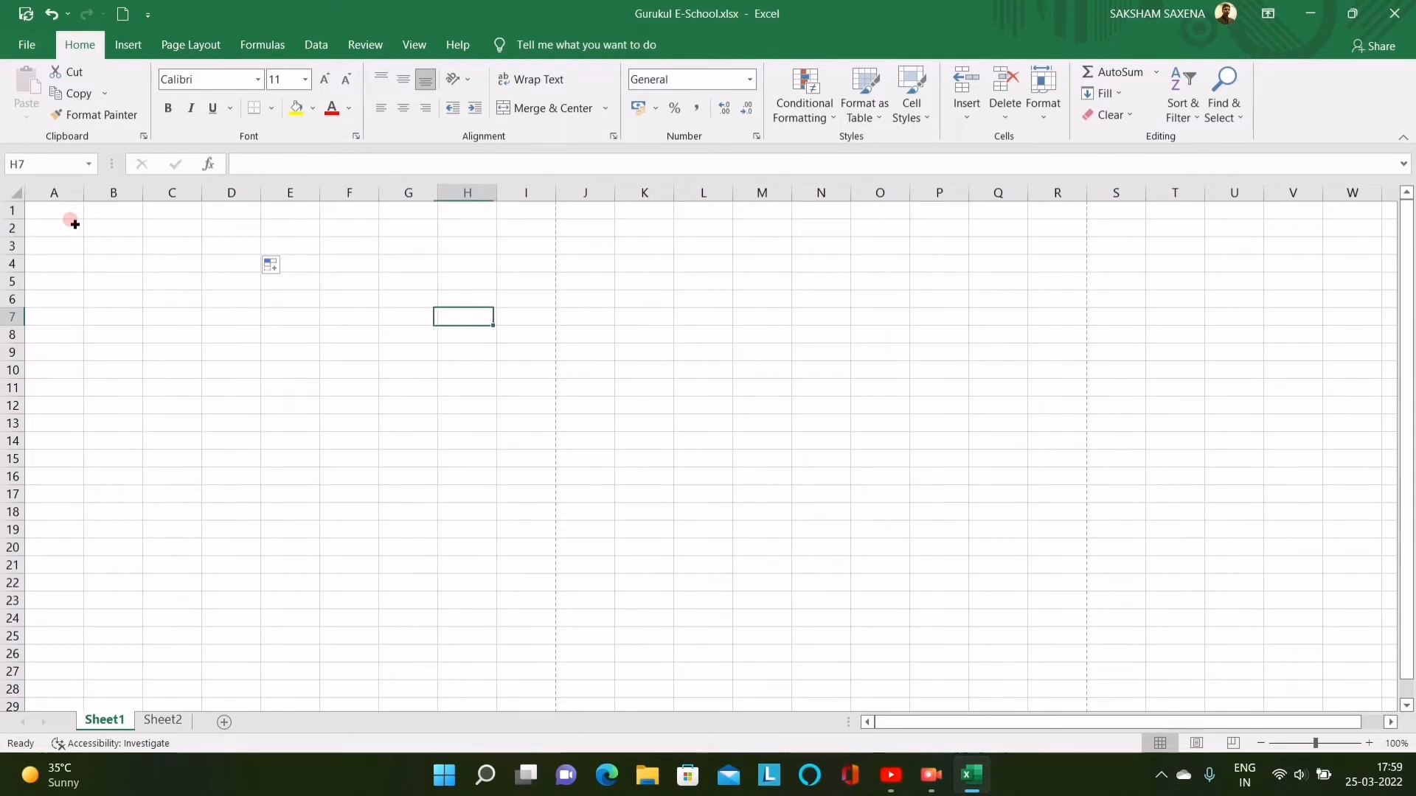
{"action": "key", "text": "Right"}
{"action": "key", "text": "Right"}
{"action": "key", "text": "Right"}
{"action": "key", "text": "Right"}
{"action": "key", "text": "Right"}
{"action": "key", "text": "Right"}
{"action": "key", "text": "Right"}
{"action": "key", "text": "Right"}
{"action": "key", "text": "Right"}
{"action": "key", "text": "Right"}
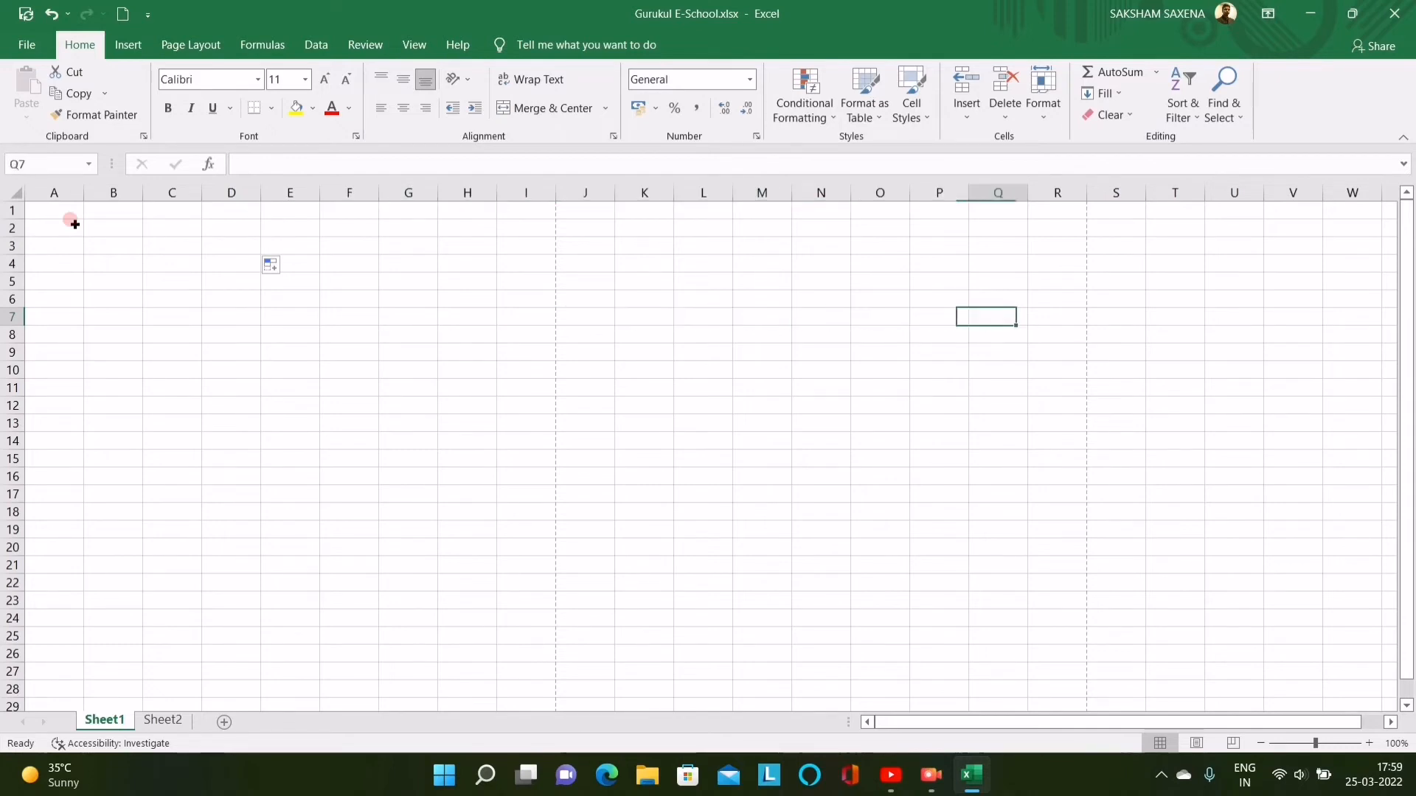
{"action": "key", "text": "Right"}
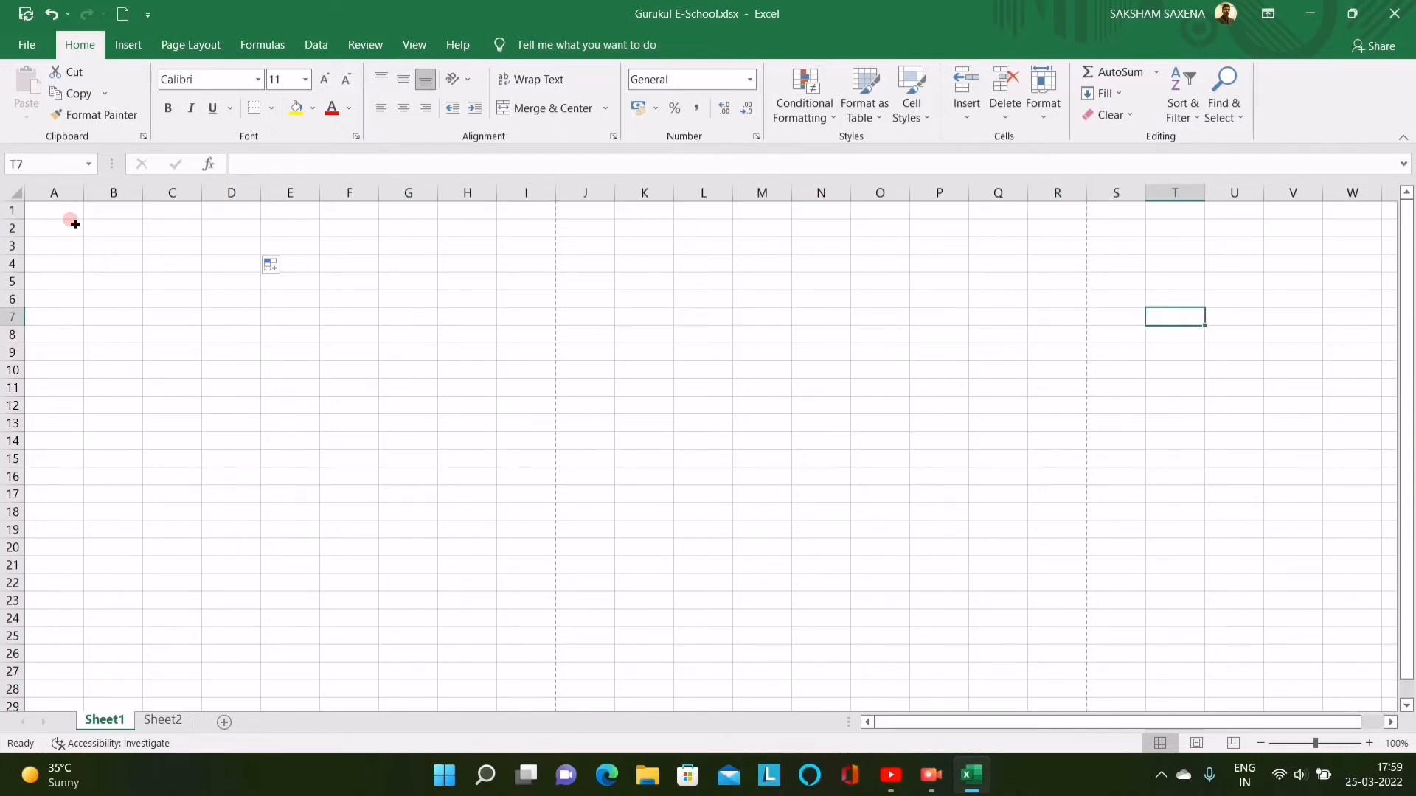
Jump from C4 to the first cell of row 4, and from A1 to the last column of row 1, XFD1.
{"action": "left_click", "coordinate": [73, 223]}
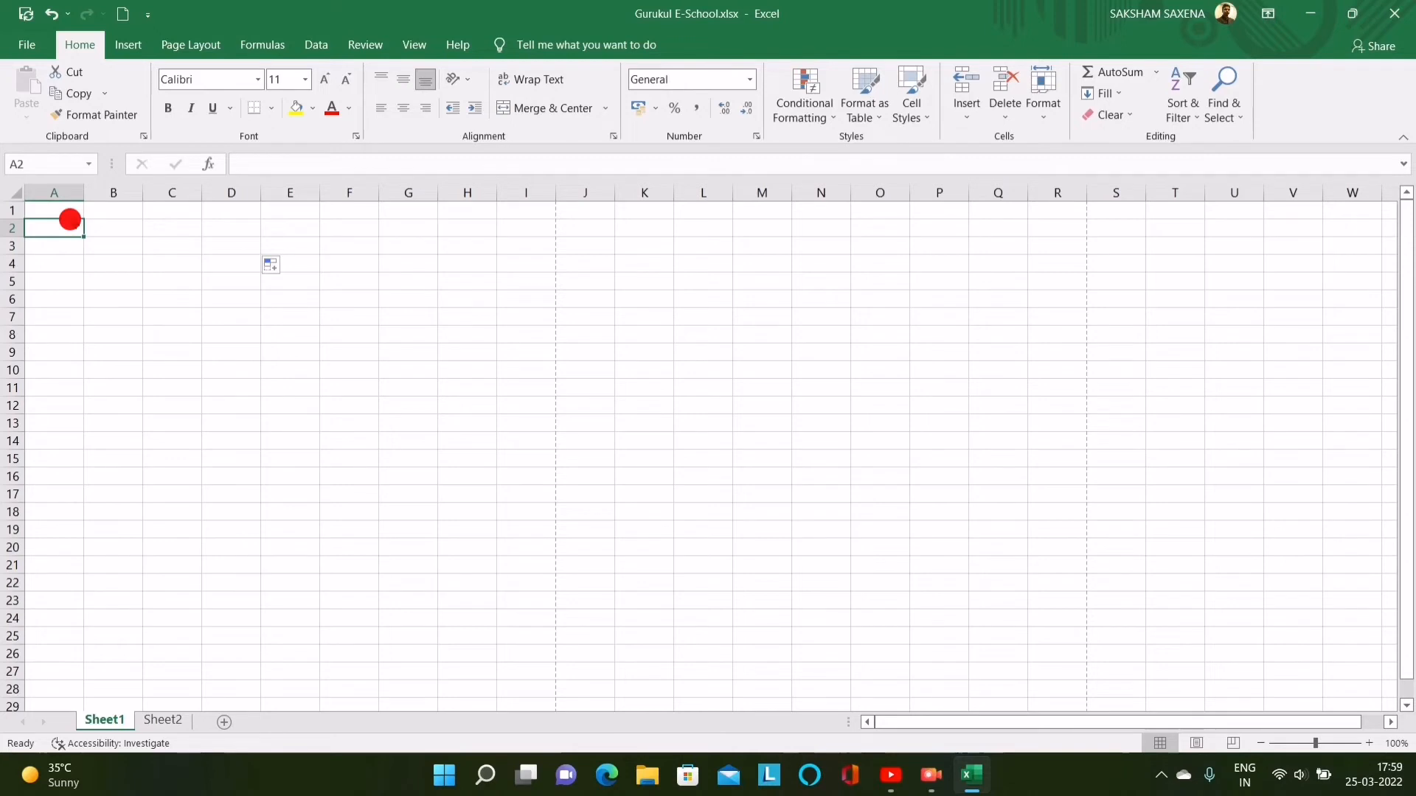
{"action": "left_click", "coordinate": [176, 264]}
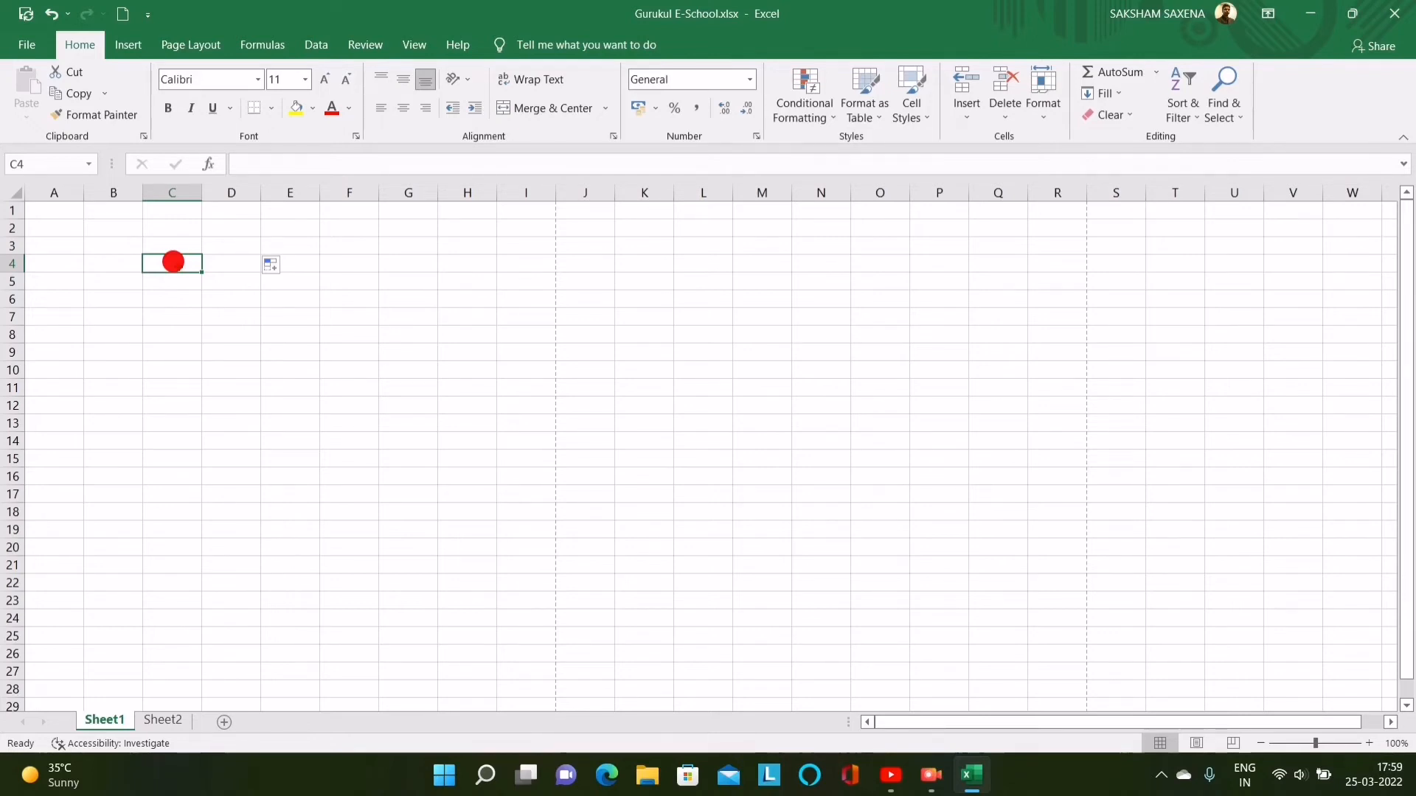
{"action": "key", "text": "Home"}
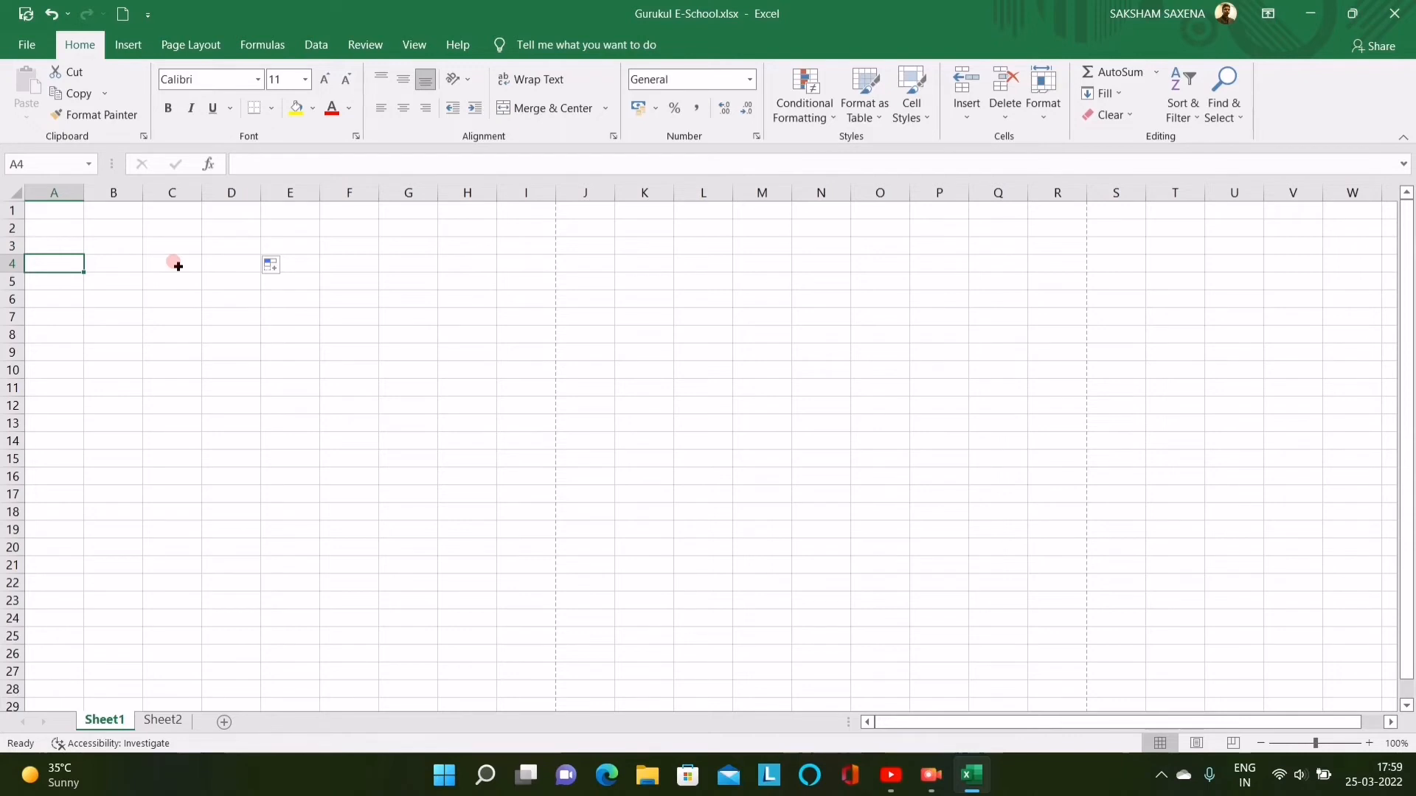
{"action": "left_click", "coordinate": [49, 207]}
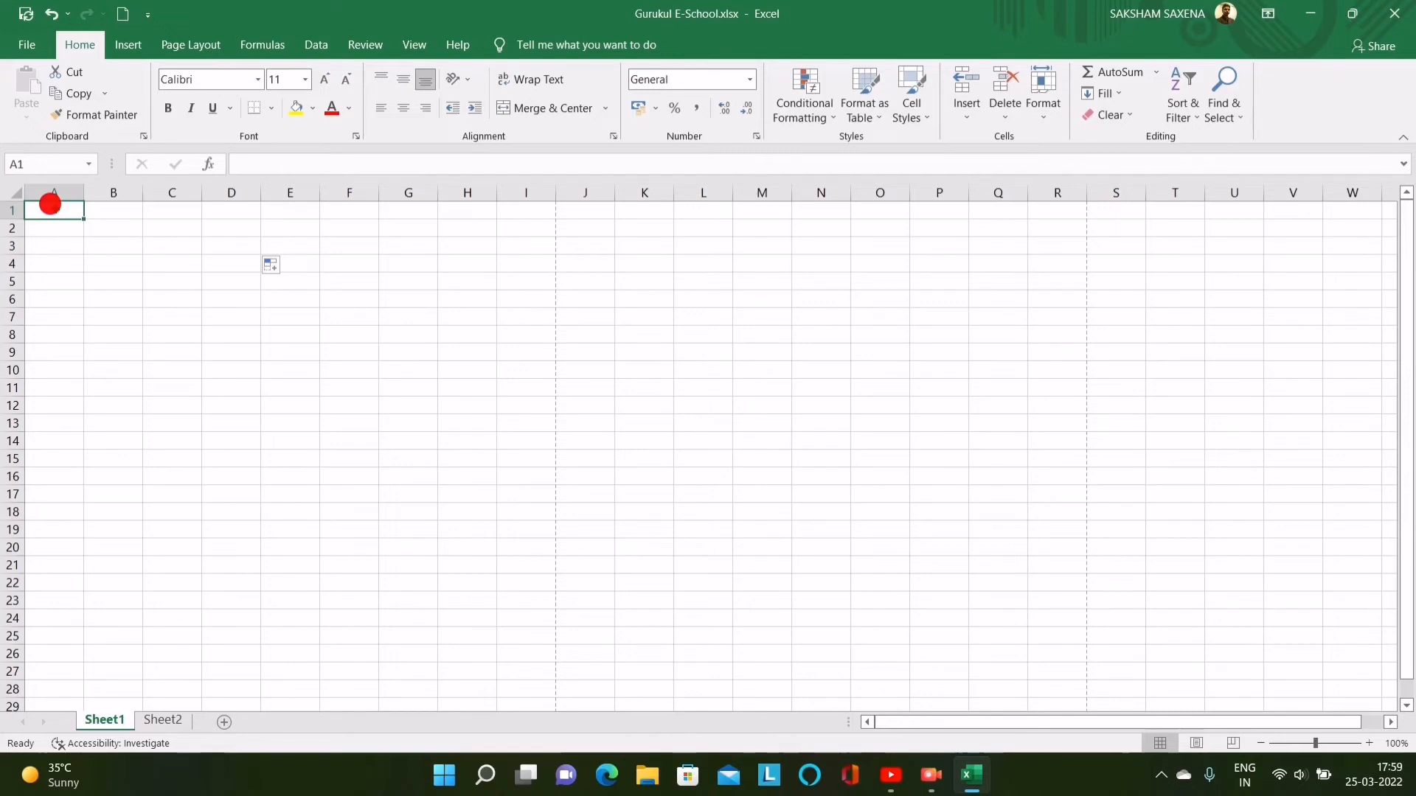
{"action": "key", "text": "ctrl+Right"}
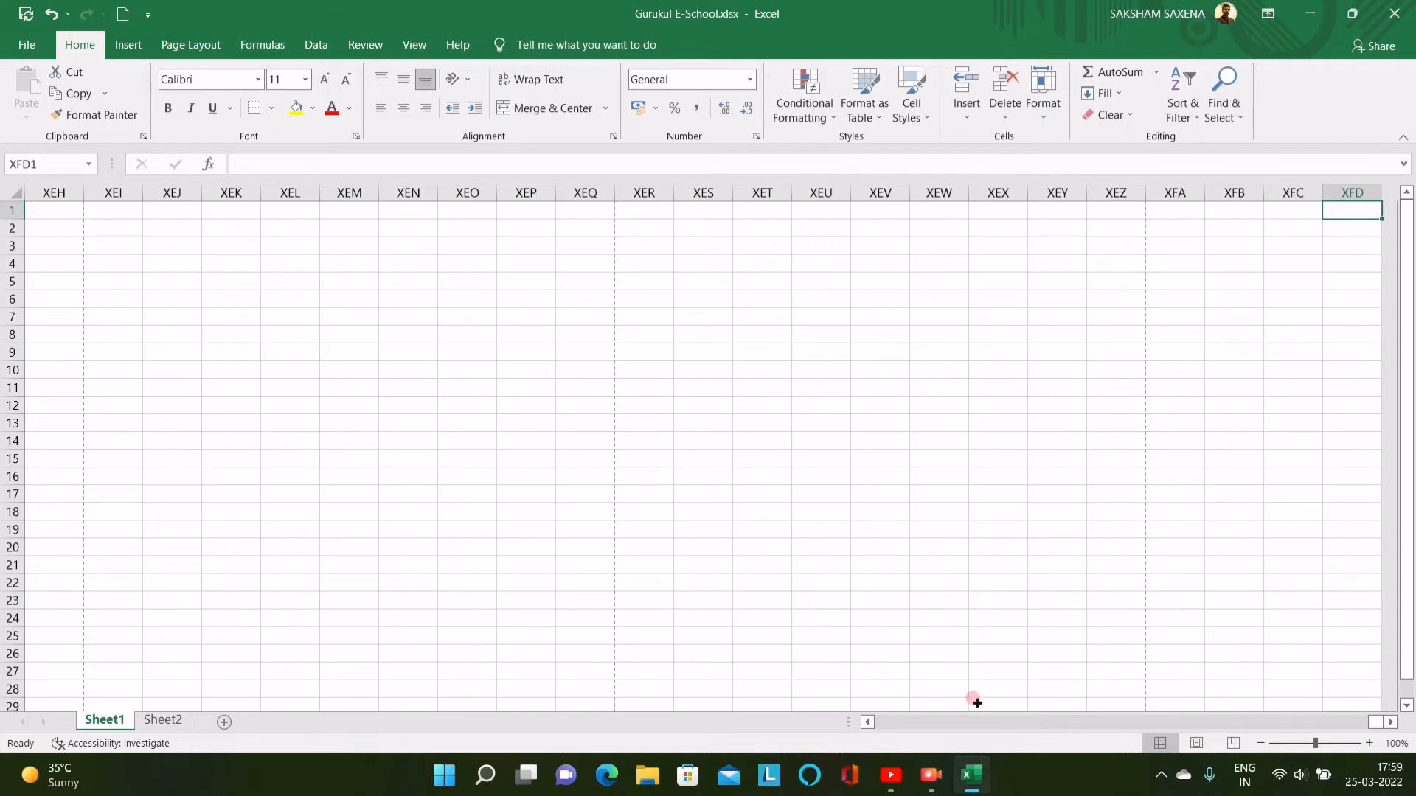
Select column XEH, then cell XEI2, and move the active cell back along row 2 to XCN2.
{"action": "left_click", "coordinate": [35, 194]}
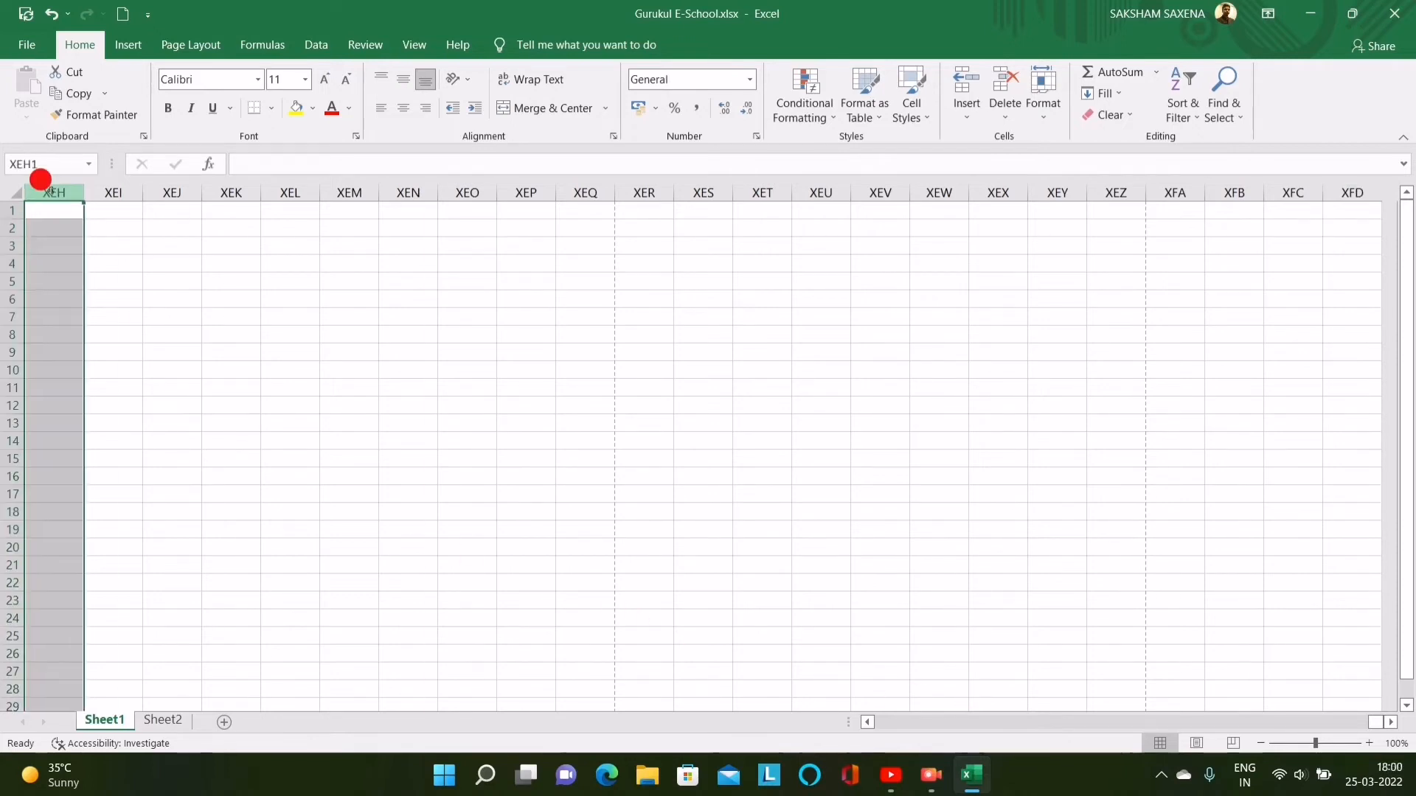
{"action": "left_click", "coordinate": [103, 223]}
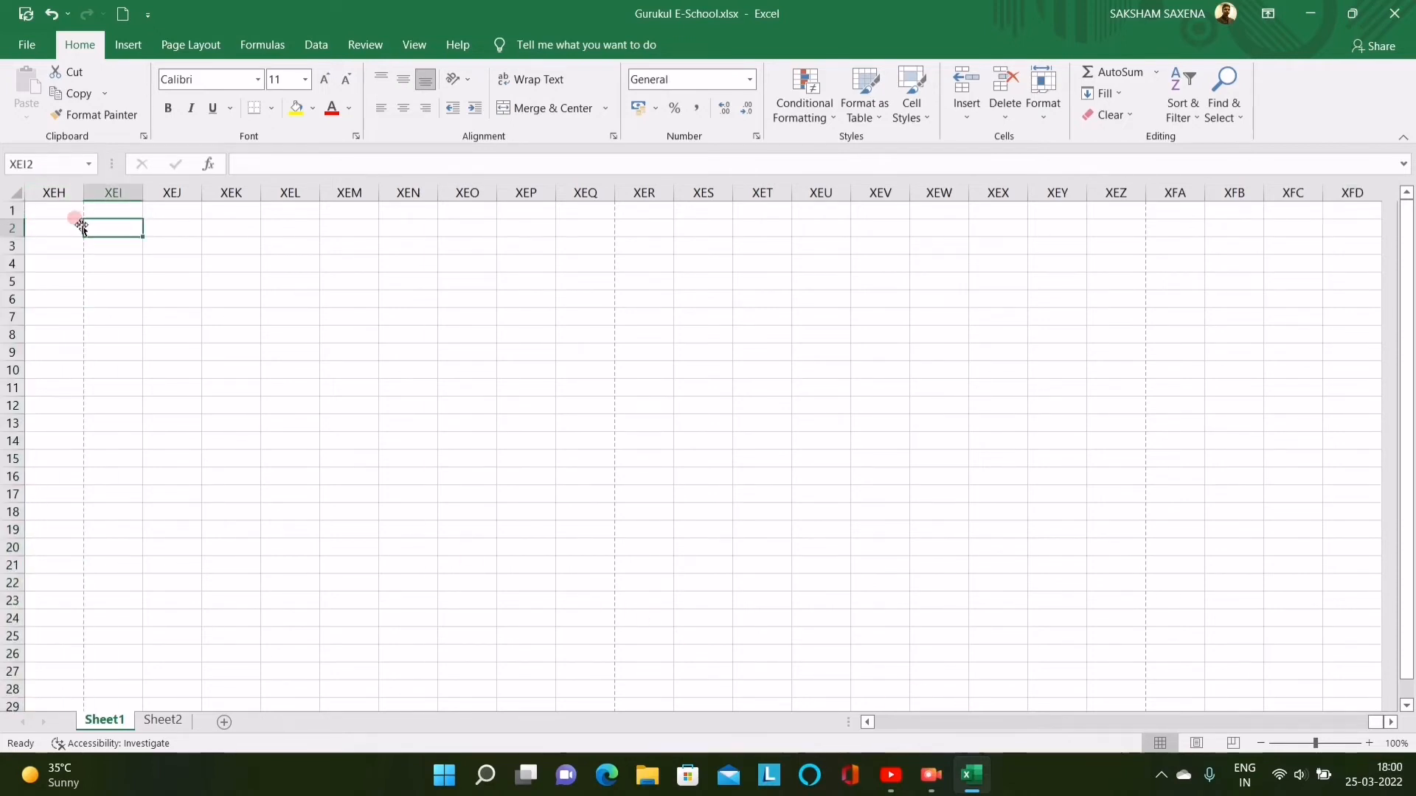
{"action": "key", "text": "Left"}
{"action": "key", "text": "Left"}
{"action": "key", "text": "Left"}
{"action": "key", "text": "Left"}
{"action": "key", "text": "Left"}
{"action": "key", "text": "Left"}
{"action": "key", "text": "Left"}
{"action": "key", "text": "Left"}
{"action": "key", "text": "Left"}
{"action": "key", "text": "Left"}
{"action": "key", "text": "Left"}
{"action": "key", "text": "Left"}
{"action": "key", "text": "Left"}
{"action": "key", "text": "Left"}
{"action": "key", "text": "Left"}
{"action": "key", "text": "Left"}
{"action": "key", "text": "Left"}
{"action": "key", "text": "Left"}
{"action": "key", "text": "Left"}
{"action": "key", "text": "Left"}
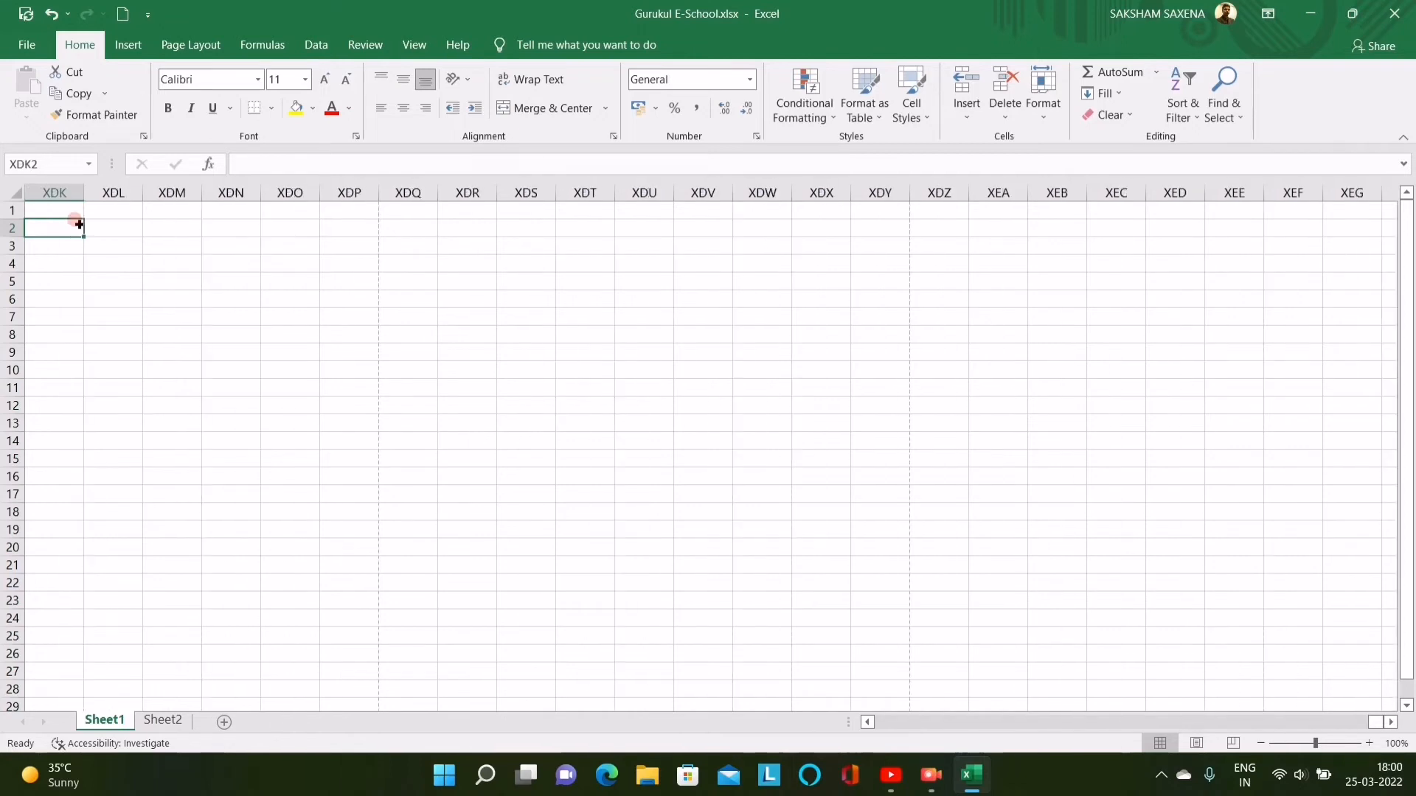
{"action": "key", "text": "Left"}
{"action": "key", "text": "Left"}
{"action": "key", "text": "Left"}
{"action": "key", "text": "Left"}
{"action": "key", "text": "Left"}
{"action": "key", "text": "Left"}
Go directly to cell A1 by entering its cell reference.
{"action": "left_click", "coordinate": [70, 163]}
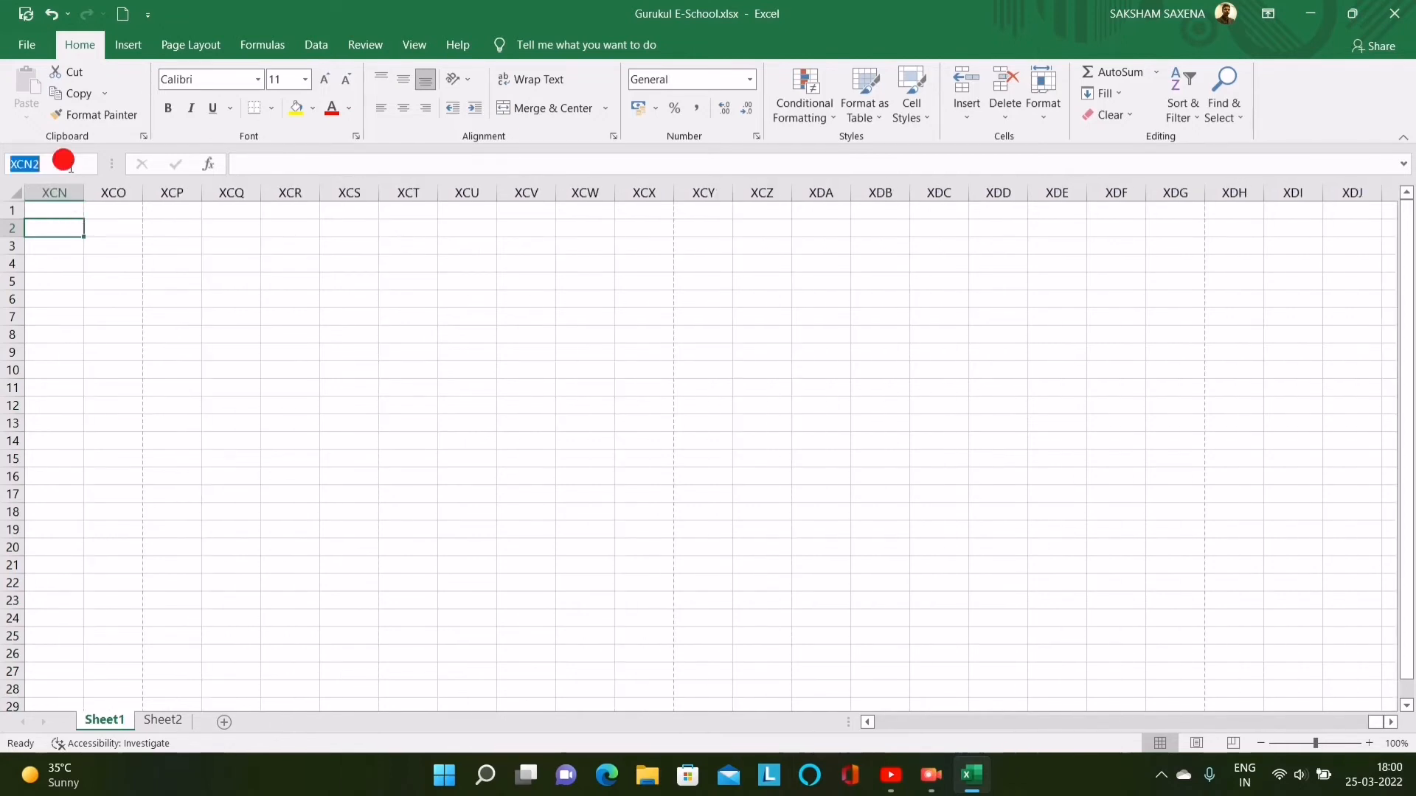
{"action": "type", "text": "A1"}
{"action": "key", "text": "Return"}
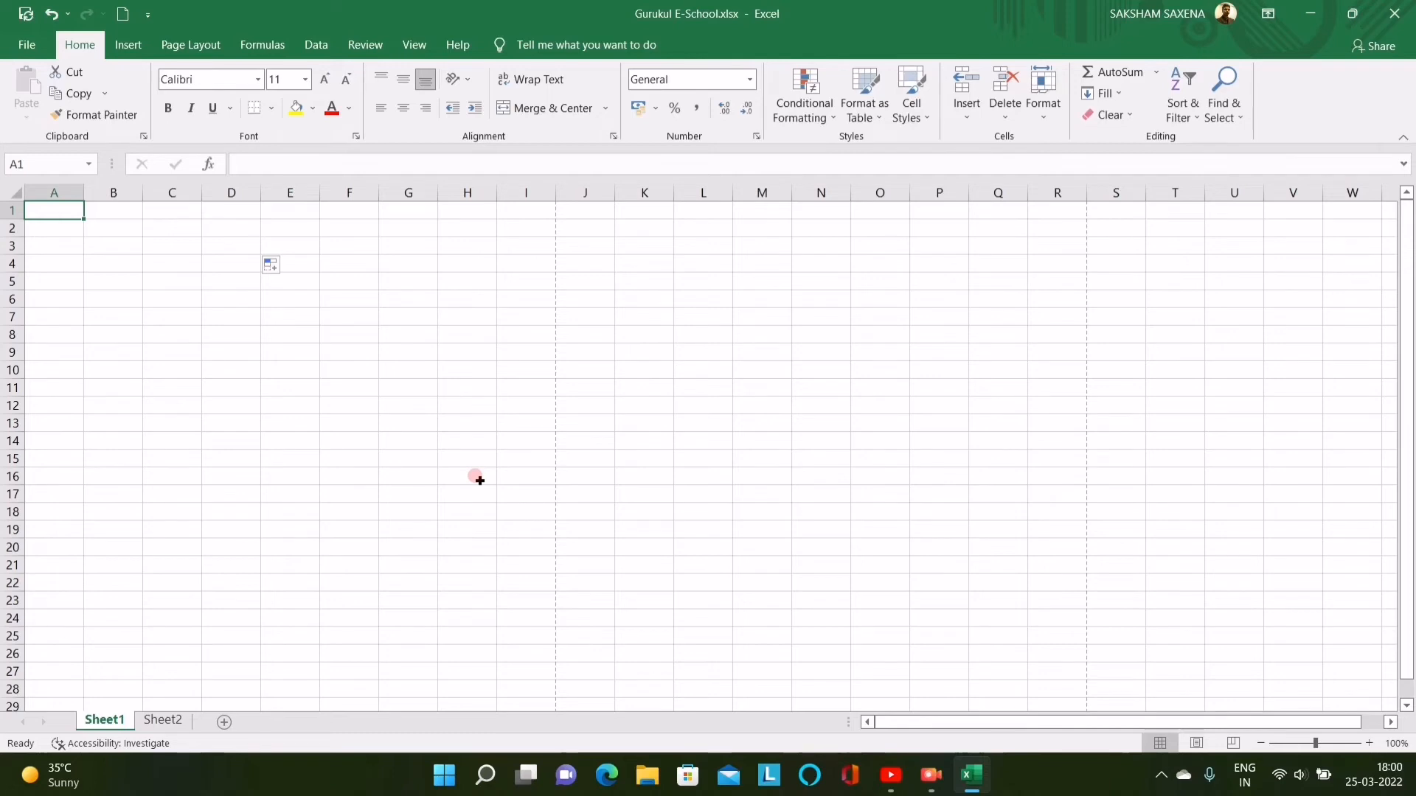
Add the centre header "Budget for Guest Speakers" in Page Layout view and return to Normal view.
{"action": "left_click", "coordinate": [1195, 740]}
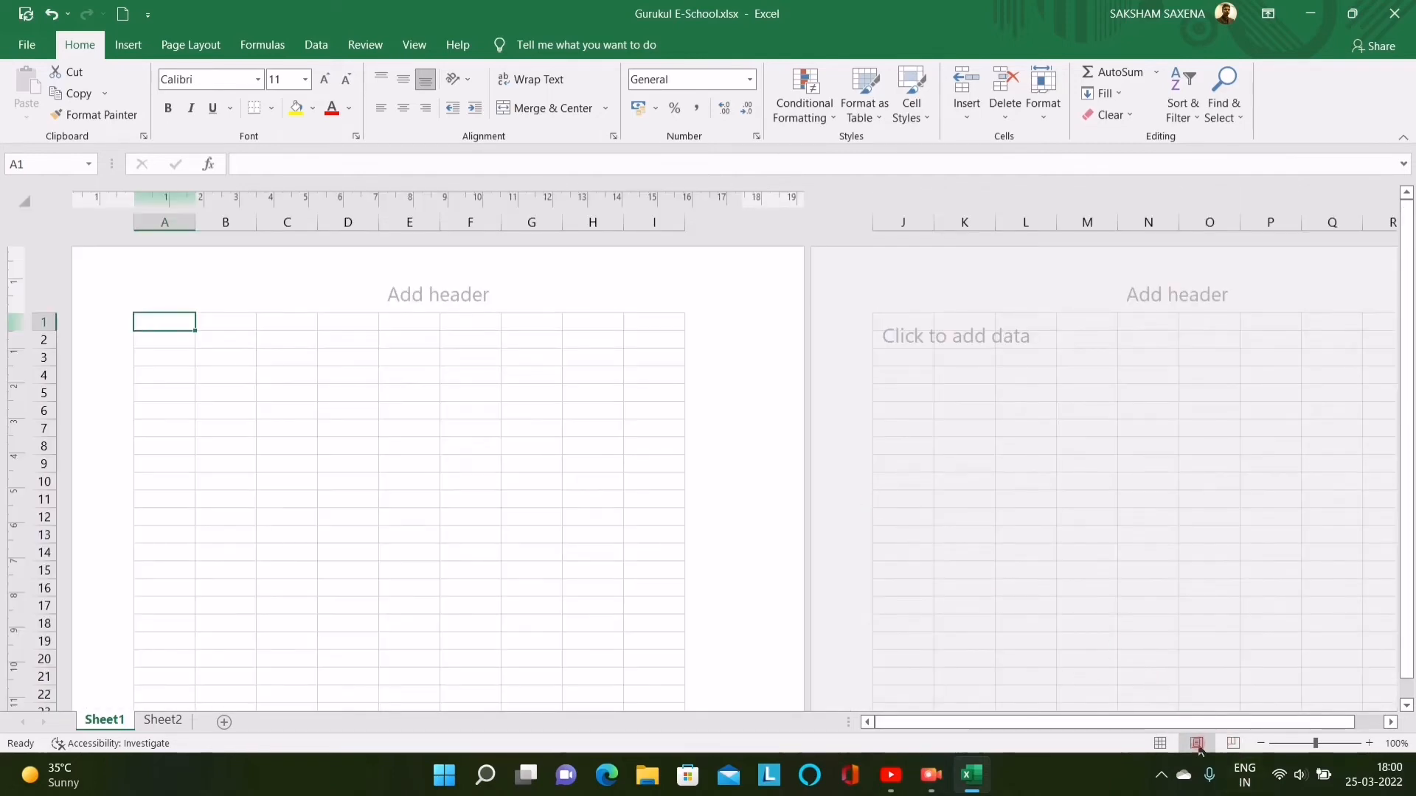
{"action": "left_click", "coordinate": [444, 289]}
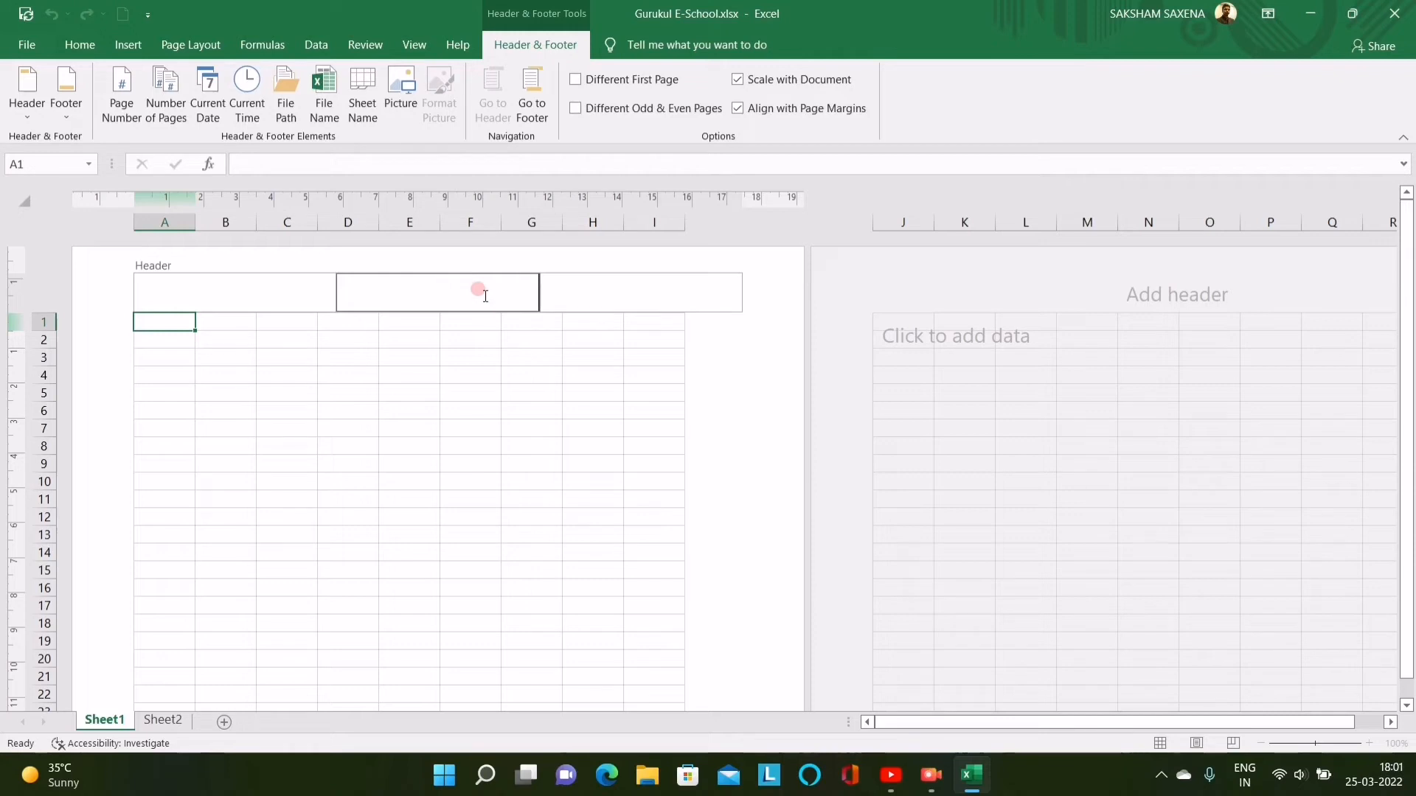
{"action": "type", "text": "B"}
{"action": "key", "text": "Caps_Lock"}
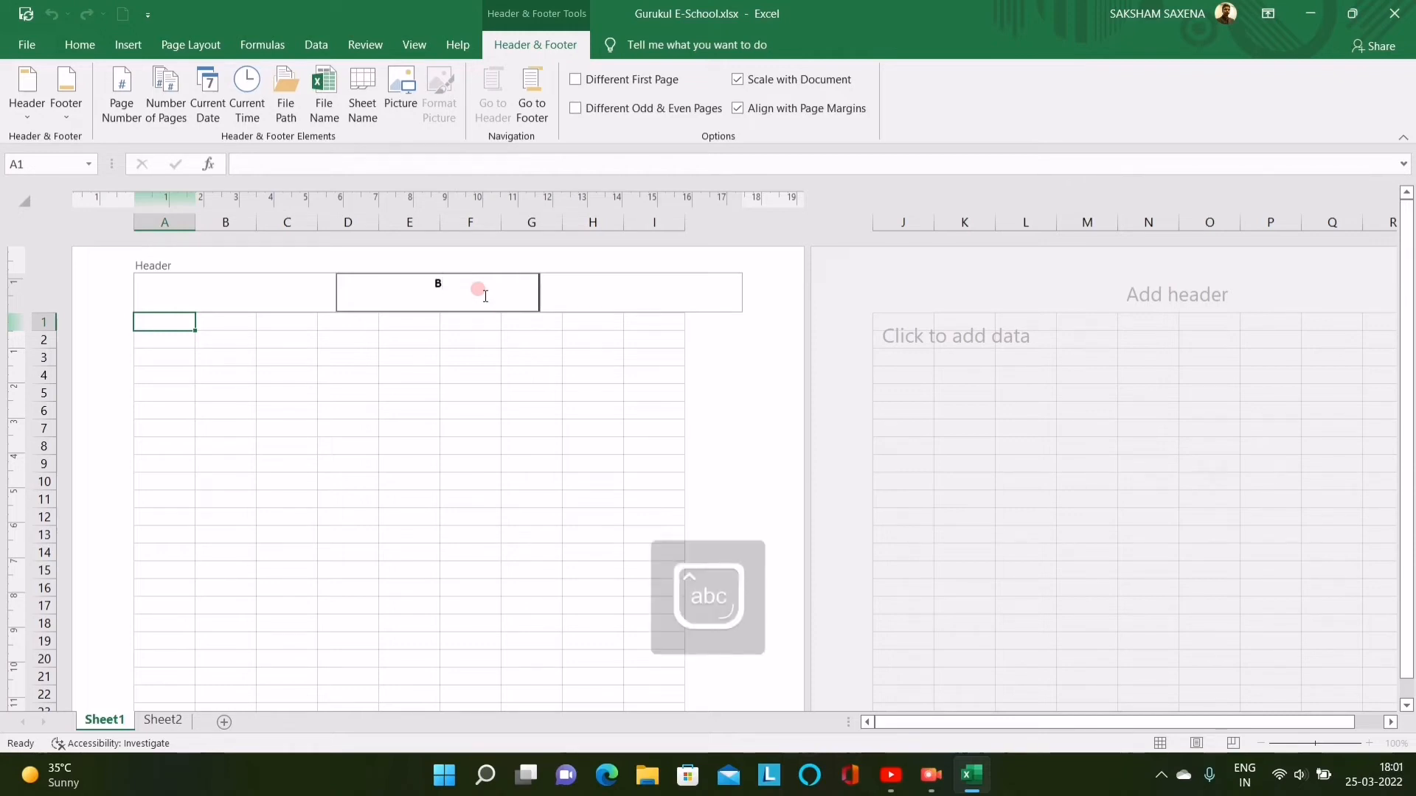
{"action": "type", "text": "udget"}
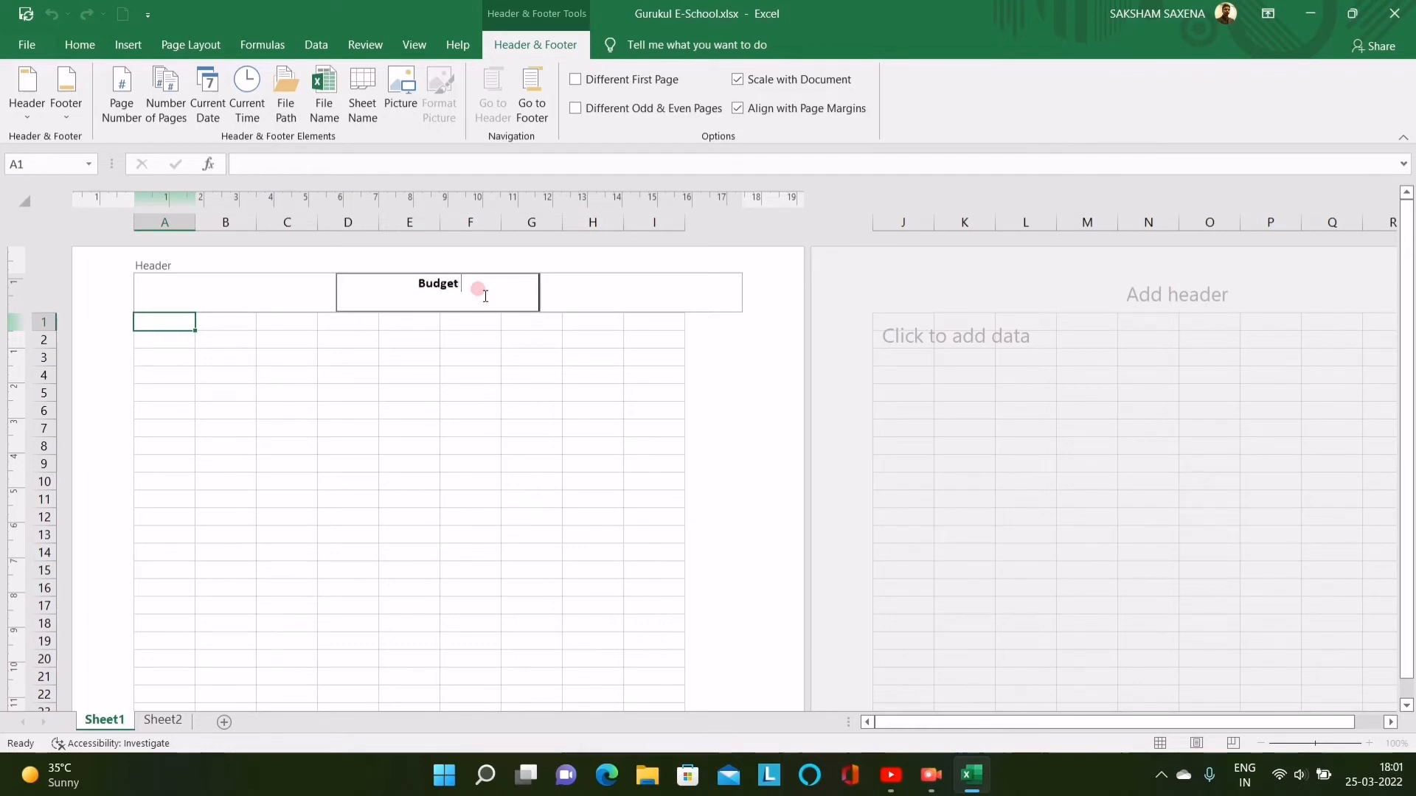
{"action": "type", "text": " for Guest"}
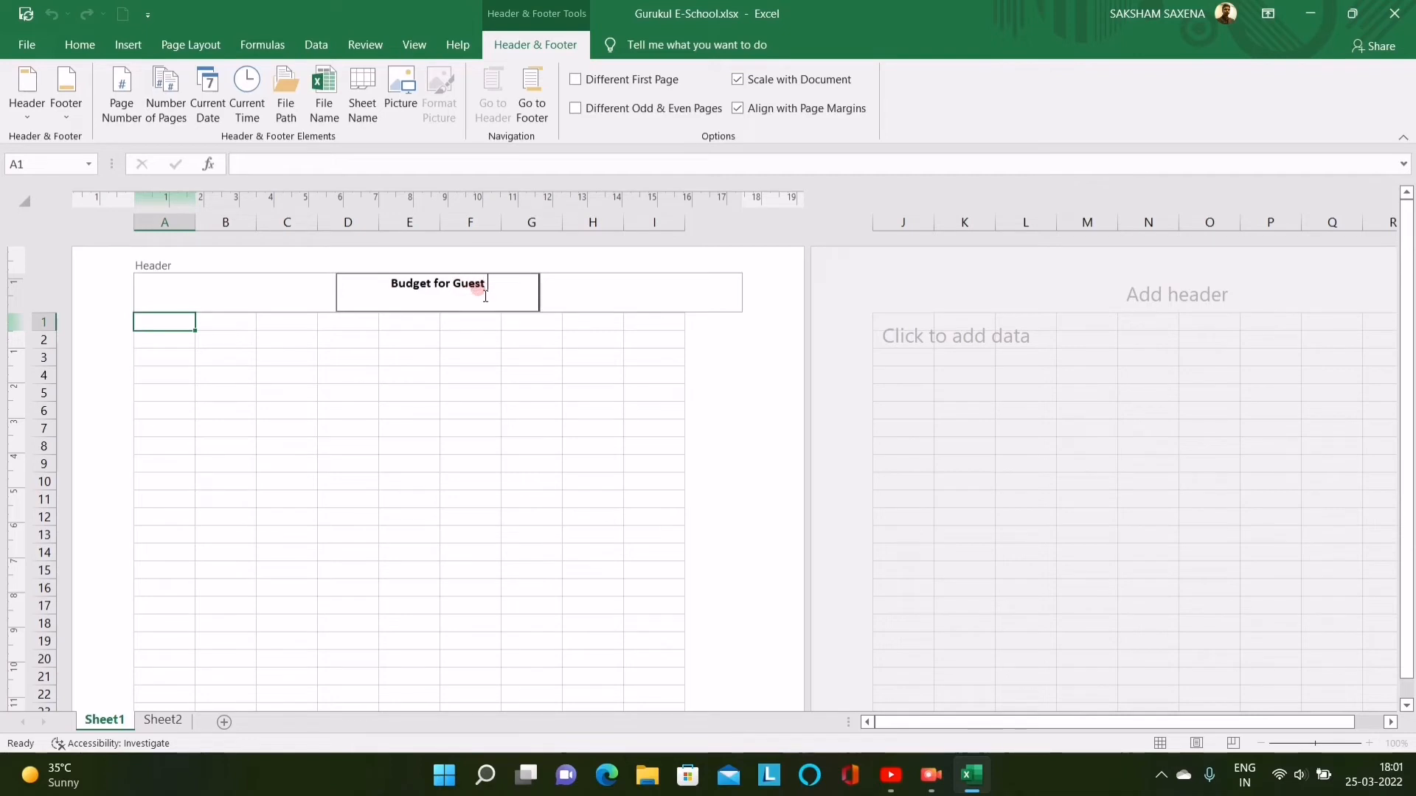
{"action": "type", "text": " Speakers"}
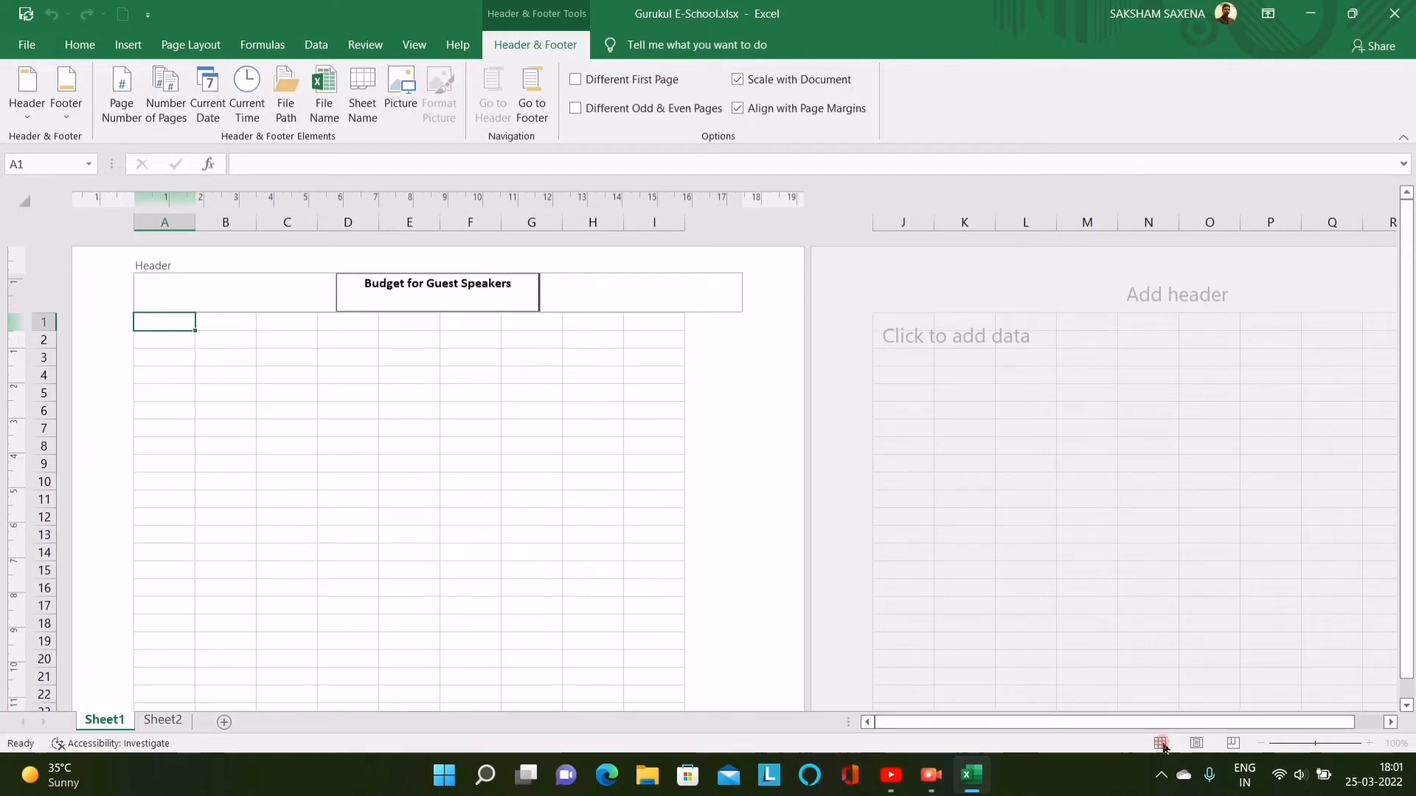
{"action": "left_click", "coordinate": [596, 428]}
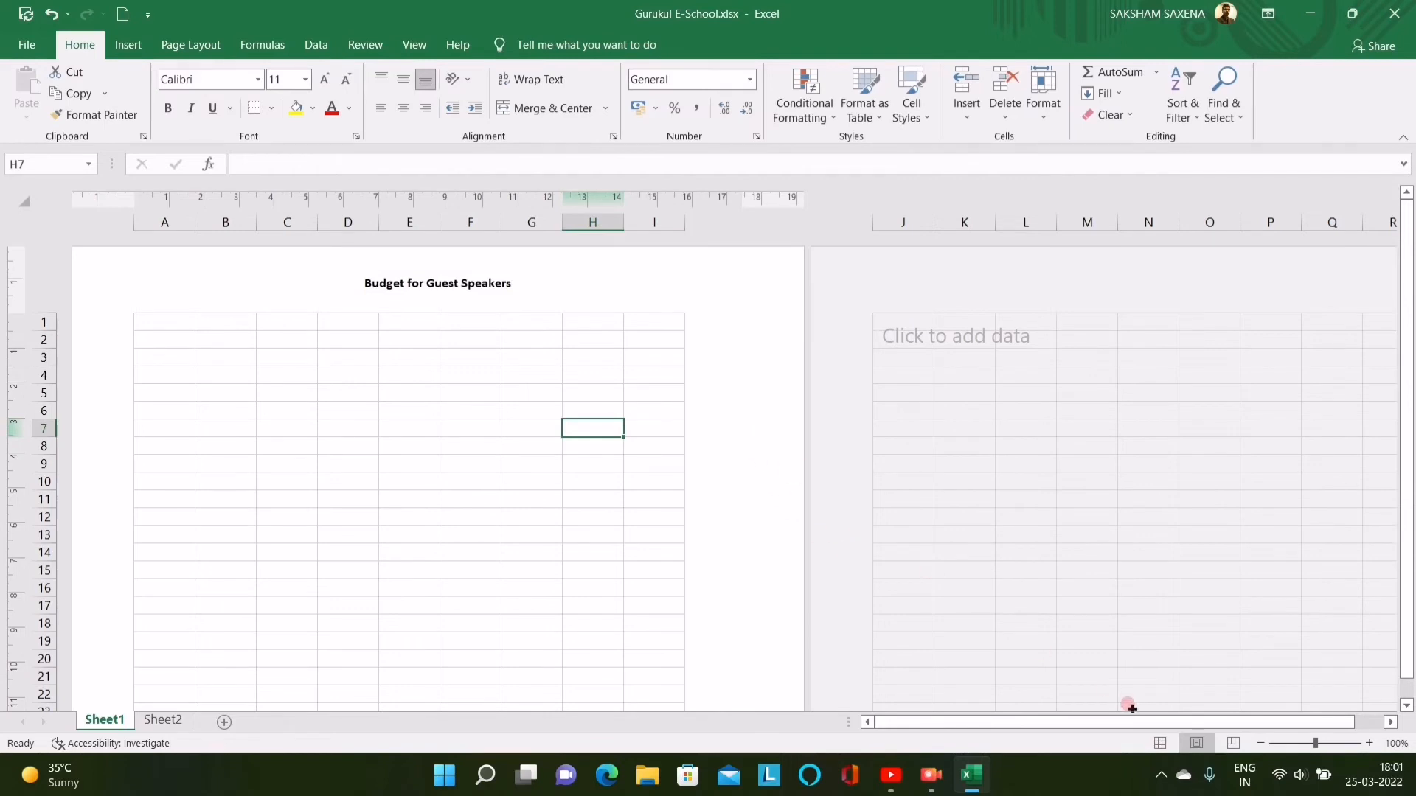
{"action": "left_click", "coordinate": [1159, 743]}
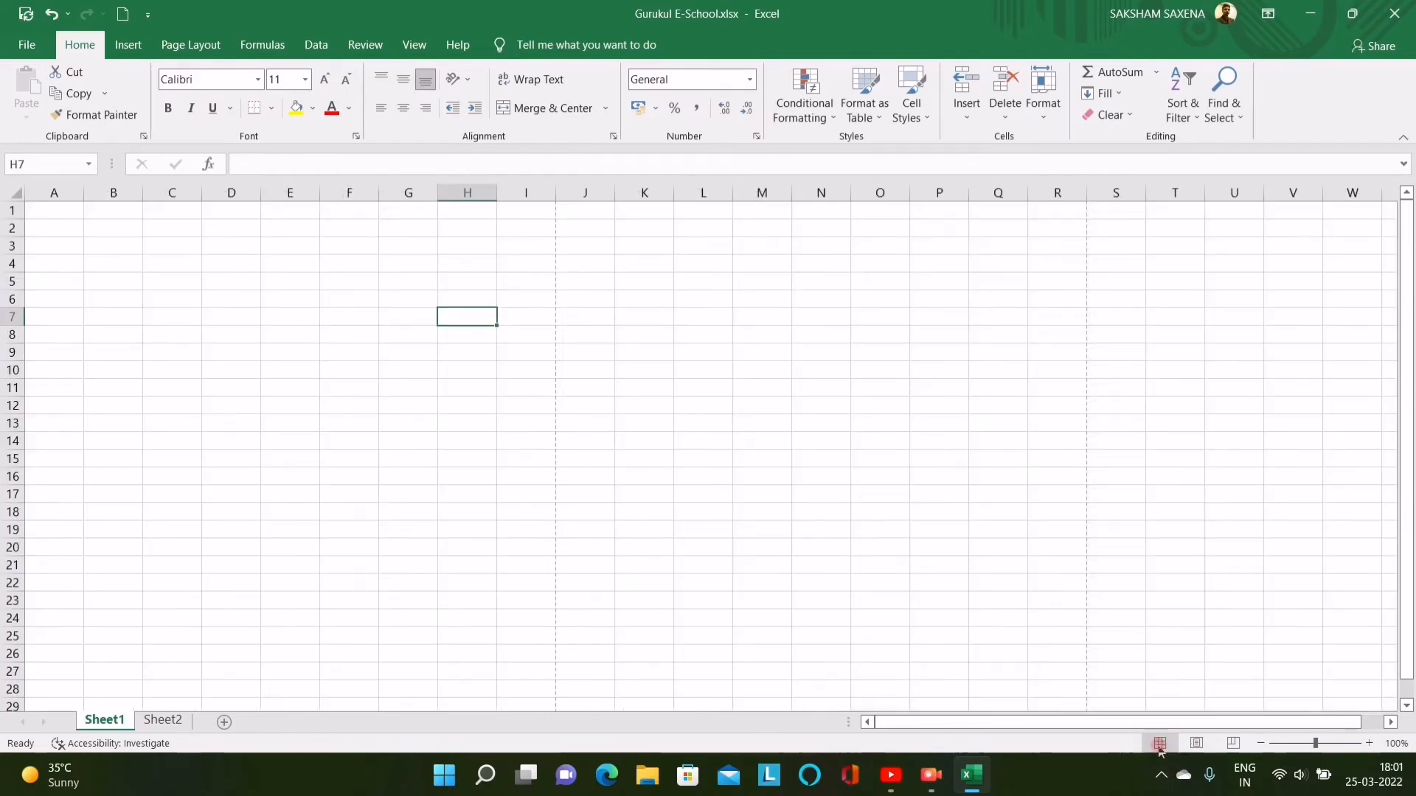
Select cell A1 and fill the blank cell across row 1 to column R.
{"action": "left_click", "coordinate": [49, 203]}
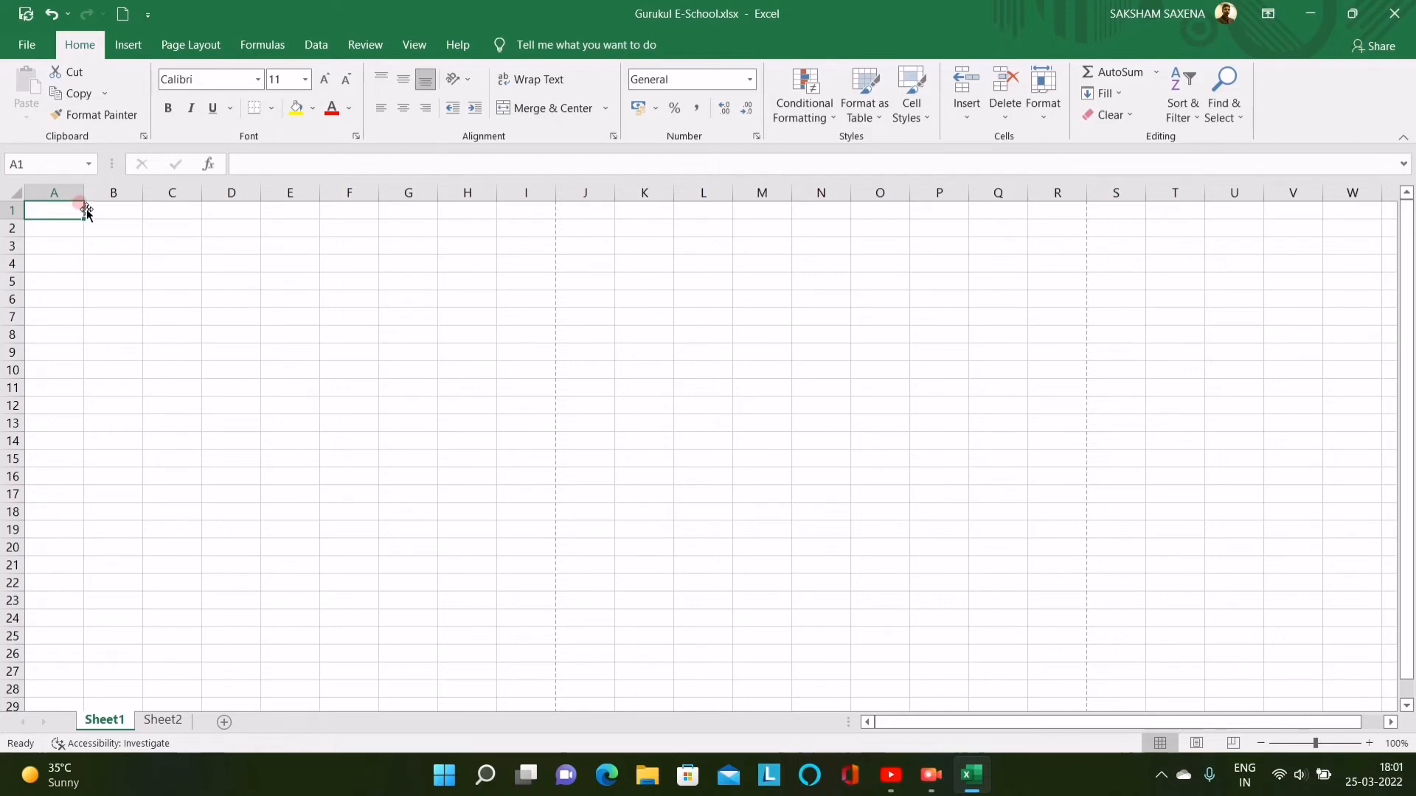
{"action": "left_click_drag", "start_coordinate": [86, 212], "coordinate": [265, 222]}
{"action": "left_click", "coordinate": [63, 210]}
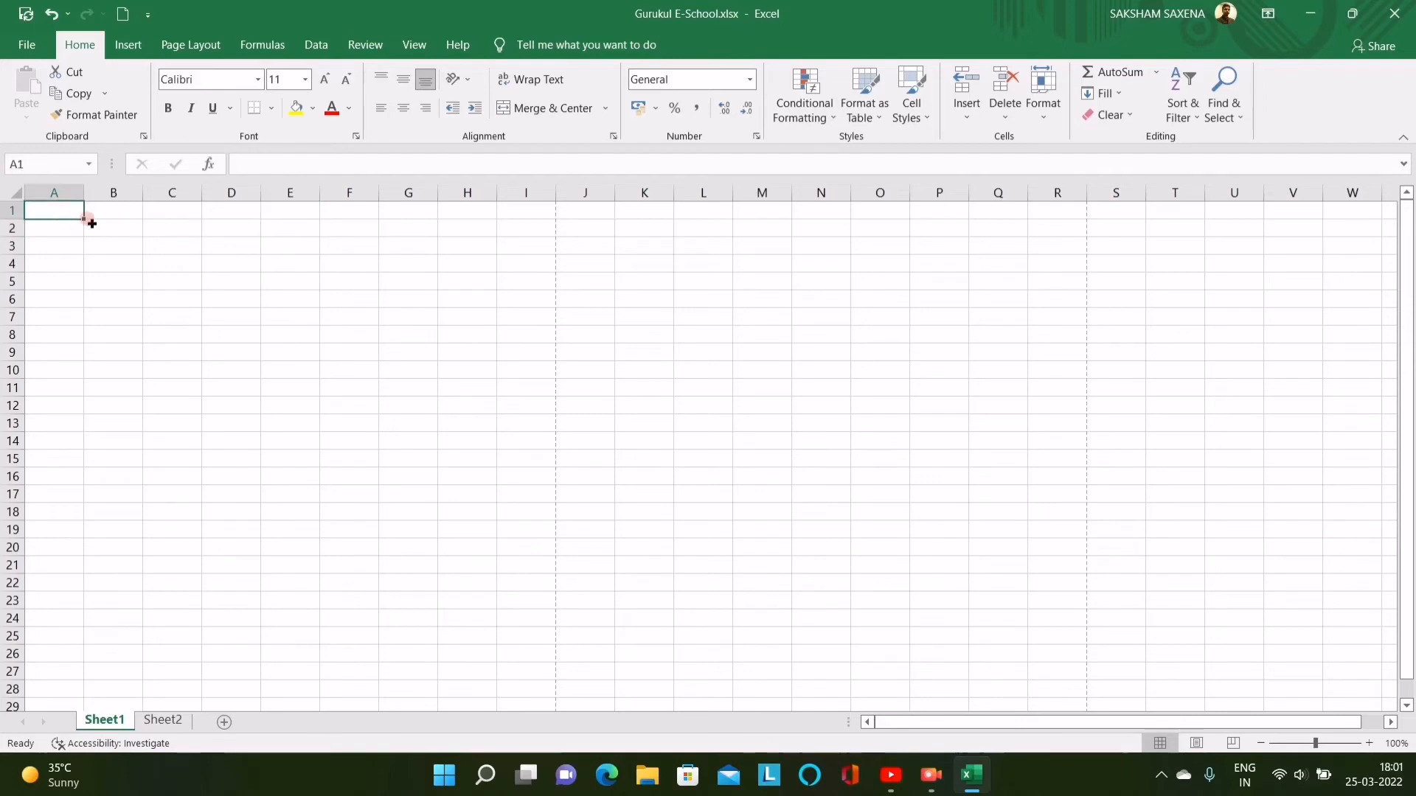
{"action": "left_click_drag", "start_coordinate": [86, 220], "coordinate": [1090, 213]}
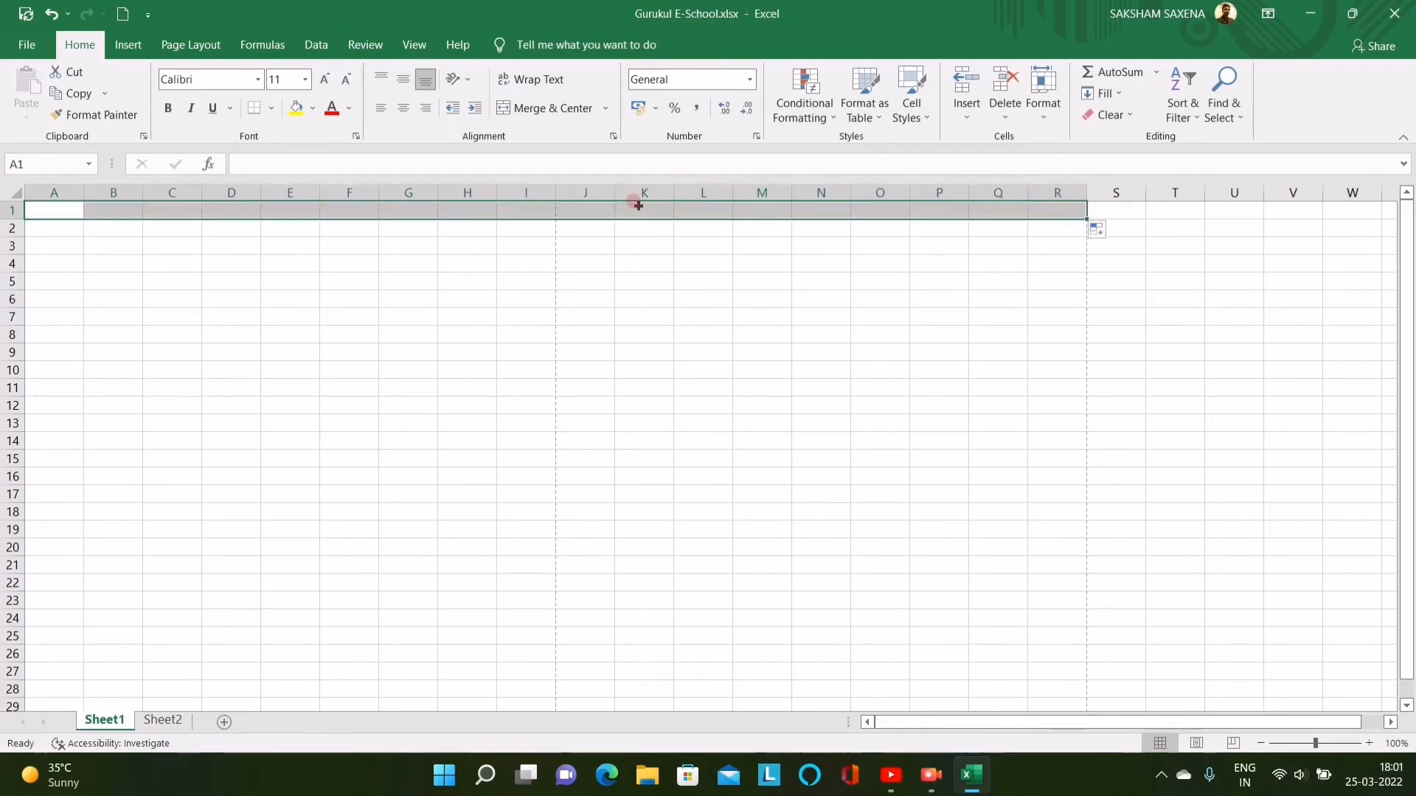
Enter the bold heading ITEM in cell A1.
{"action": "left_click", "coordinate": [602, 210]}
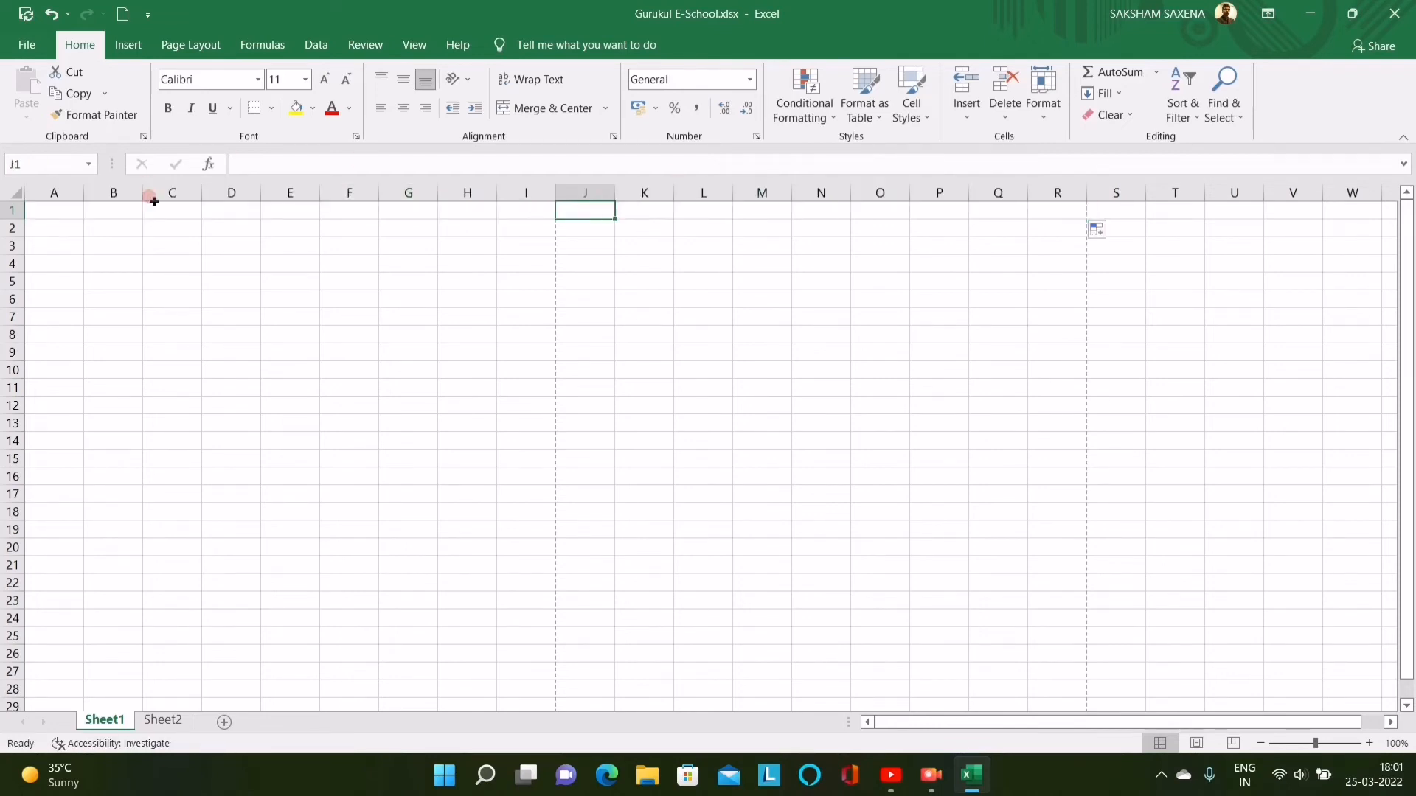
{"action": "left_click", "coordinate": [51, 210]}
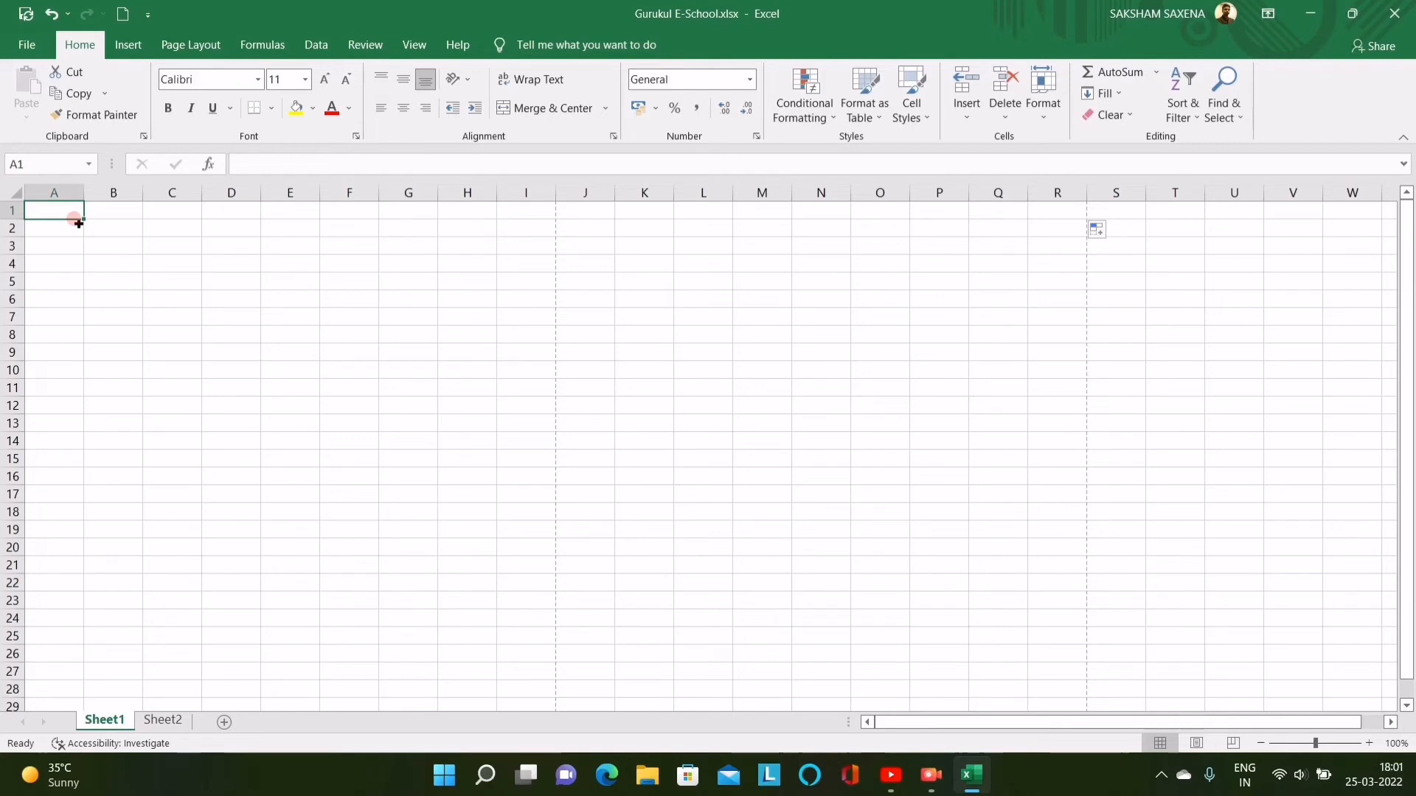
{"action": "key", "text": "ctrl+b"}
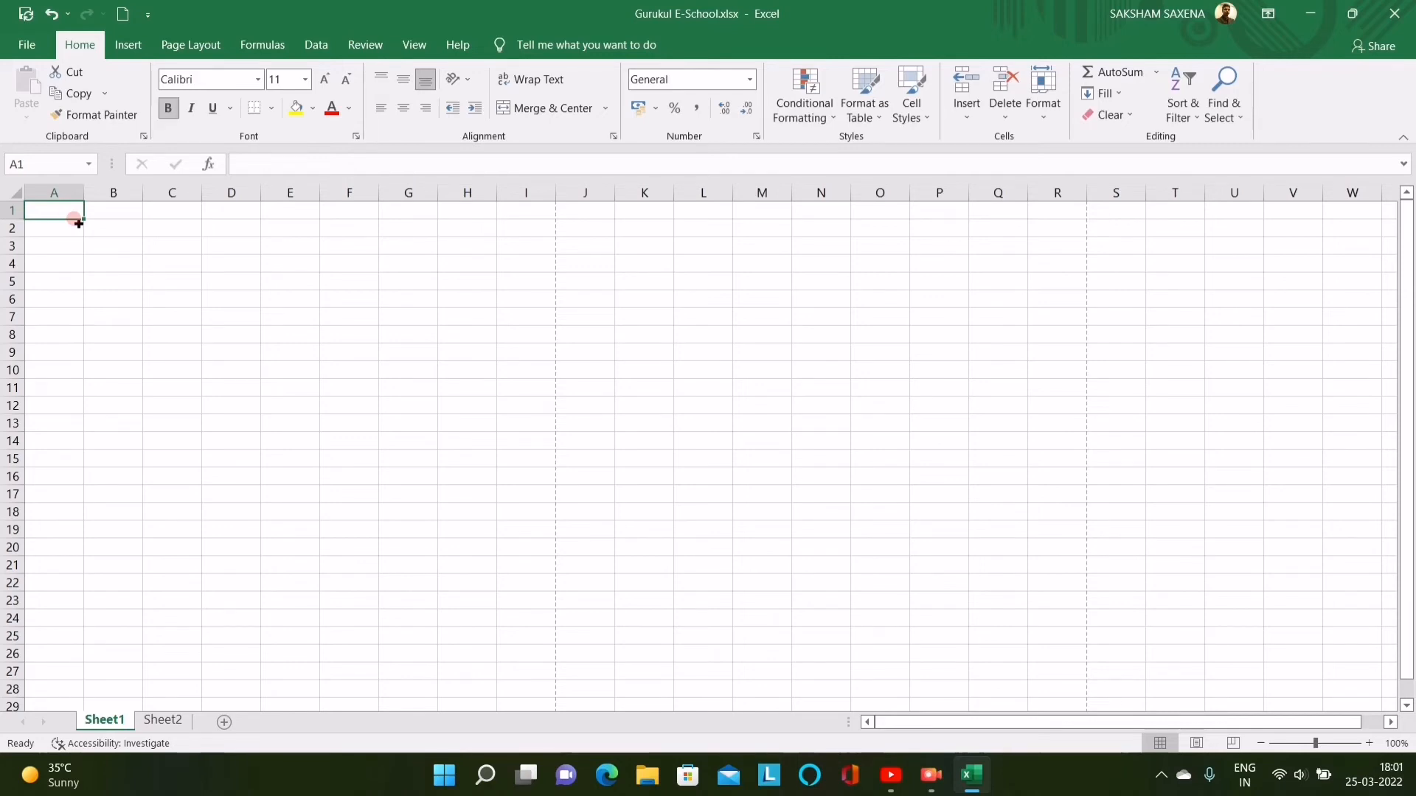
{"action": "type", "text": "ite"}
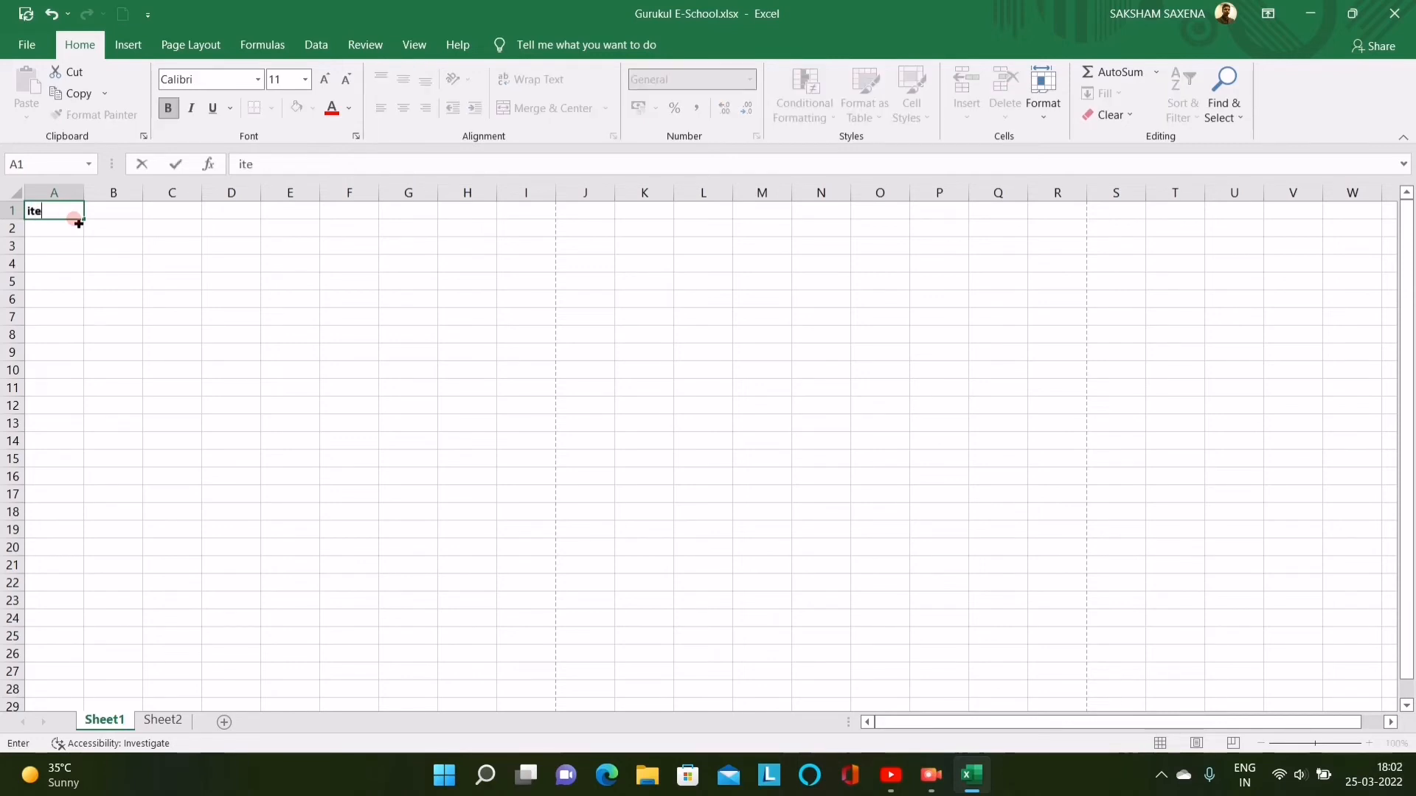
{"action": "type", "text": "m"}
{"action": "key", "text": "BackSpace"}
{"action": "key", "text": "BackSpace"}
{"action": "key", "text": "BackSpace"}
{"action": "key", "text": "BackSpace"}
{"action": "key", "text": "Caps_Lock"}
{"action": "type", "text": "ITEM"}
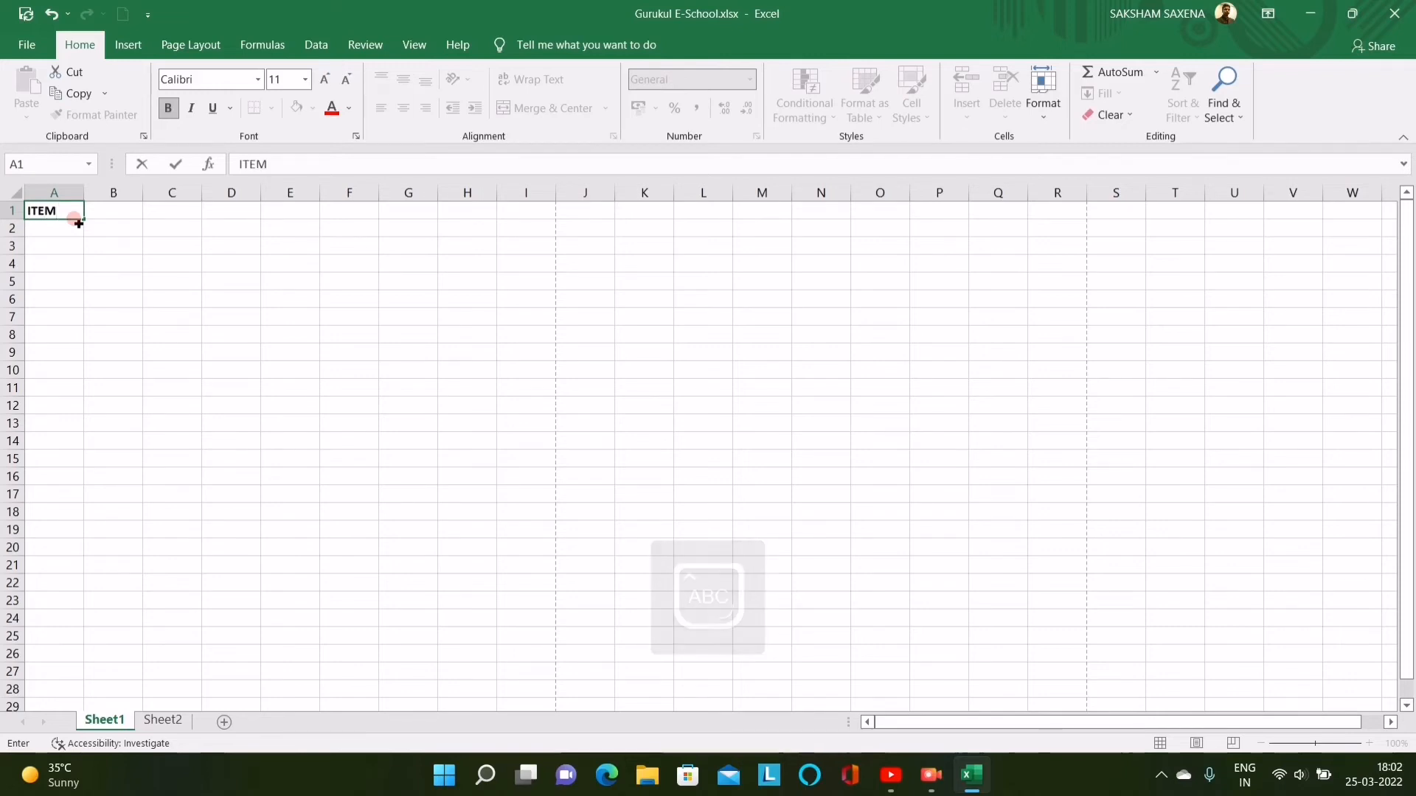
{"action": "key", "text": "Tab"}
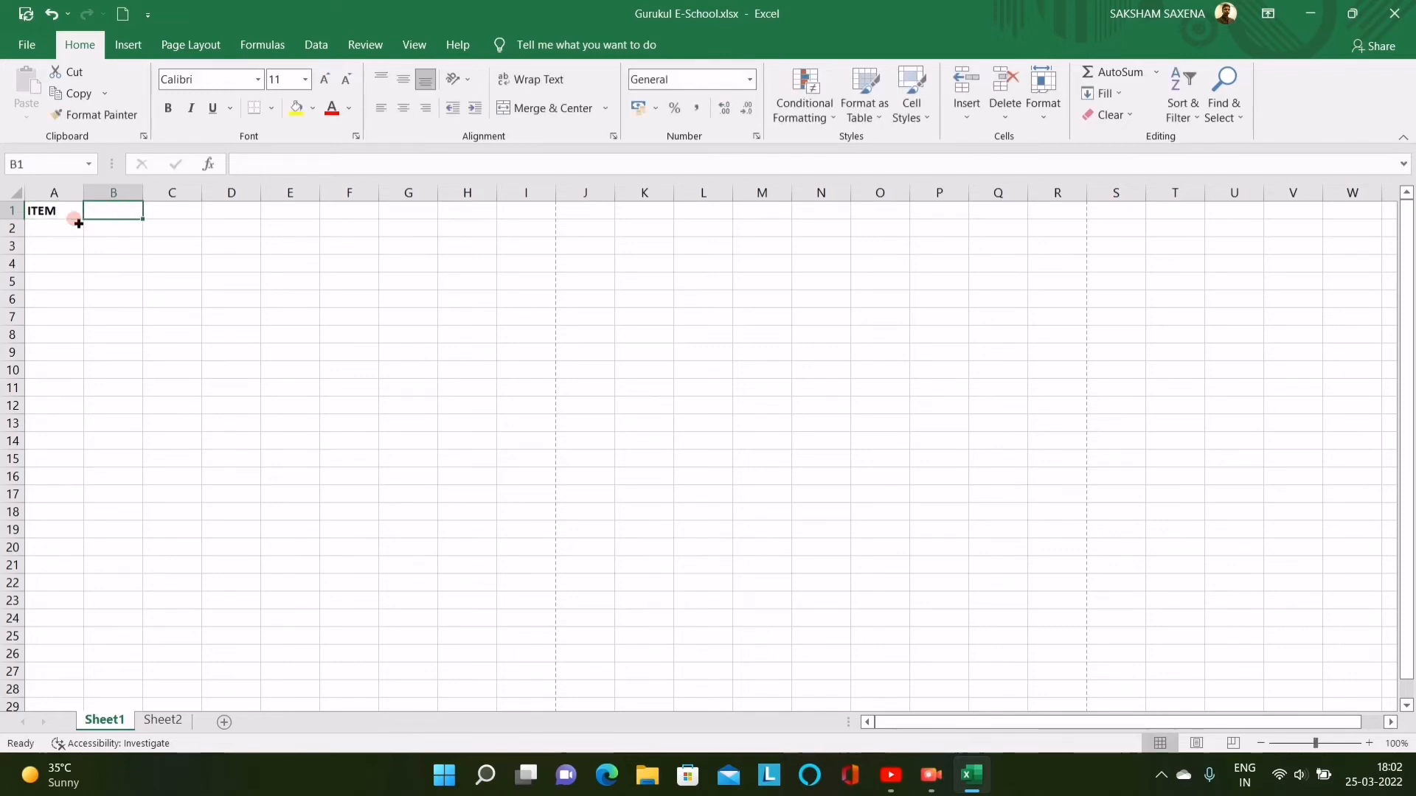
Enter the headings FALL, SPRING, SUMMER and ANNUAL across cells B1 to E1.
{"action": "type", "text": "FALL"}
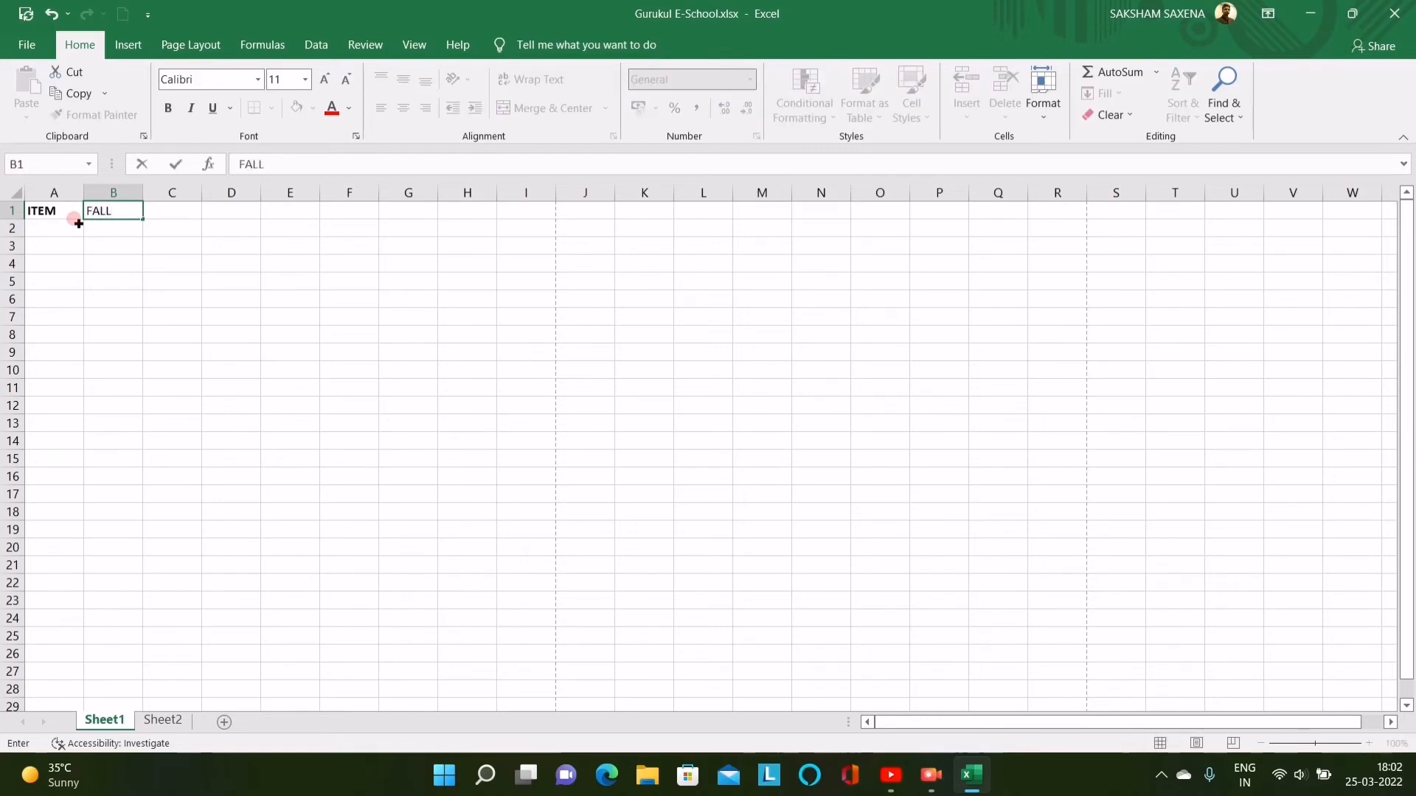
{"action": "key", "text": "Tab"}
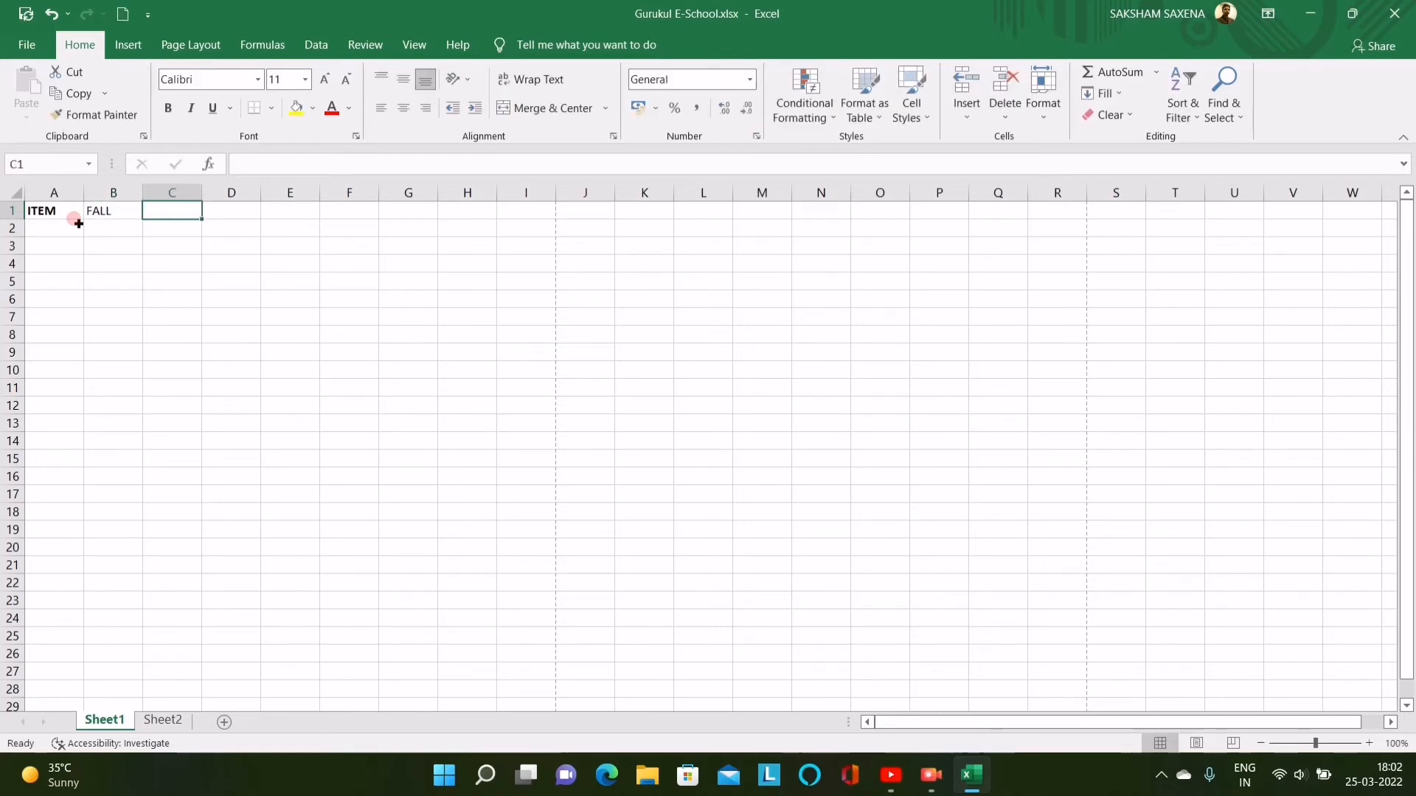
{"action": "type", "text": "SPRING"}
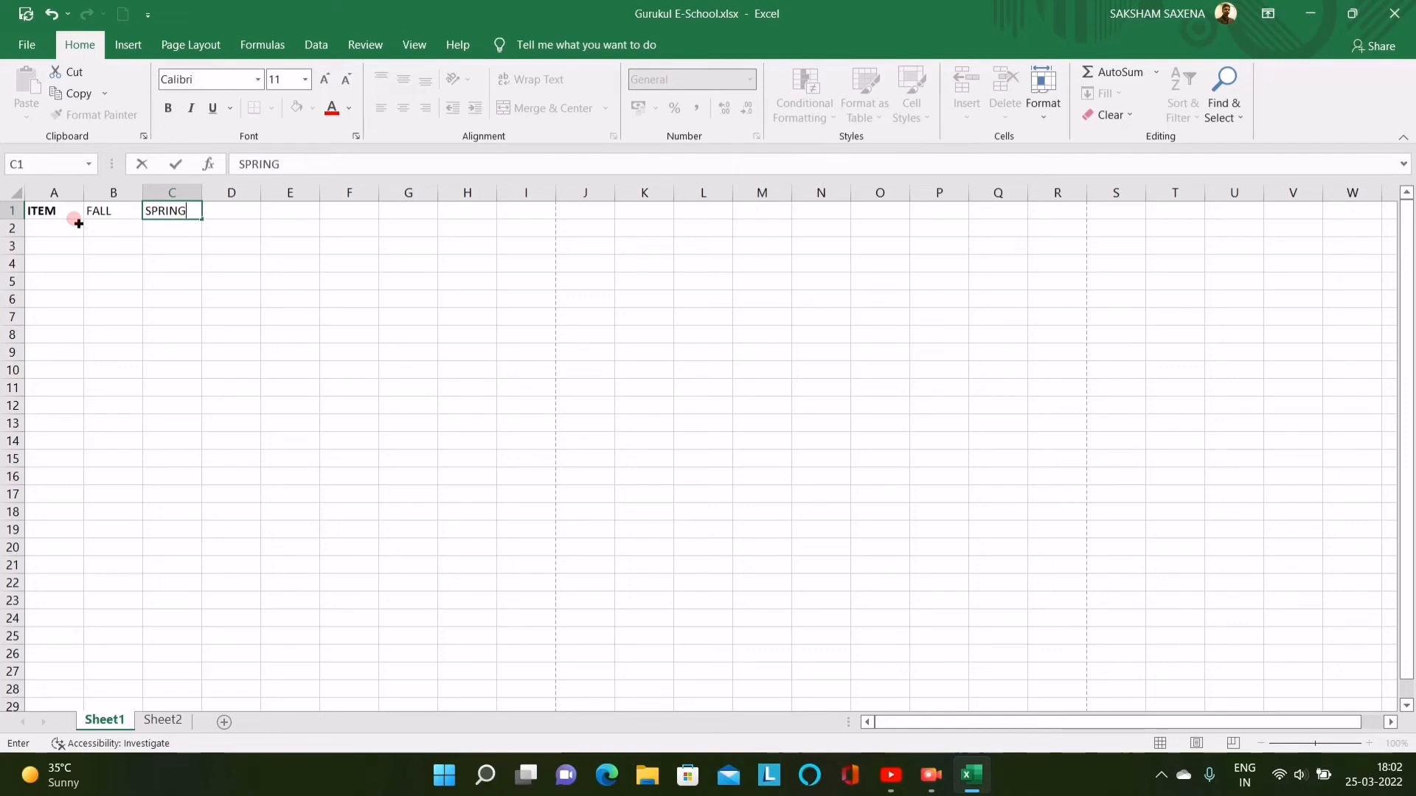
{"action": "key", "text": "Tab"}
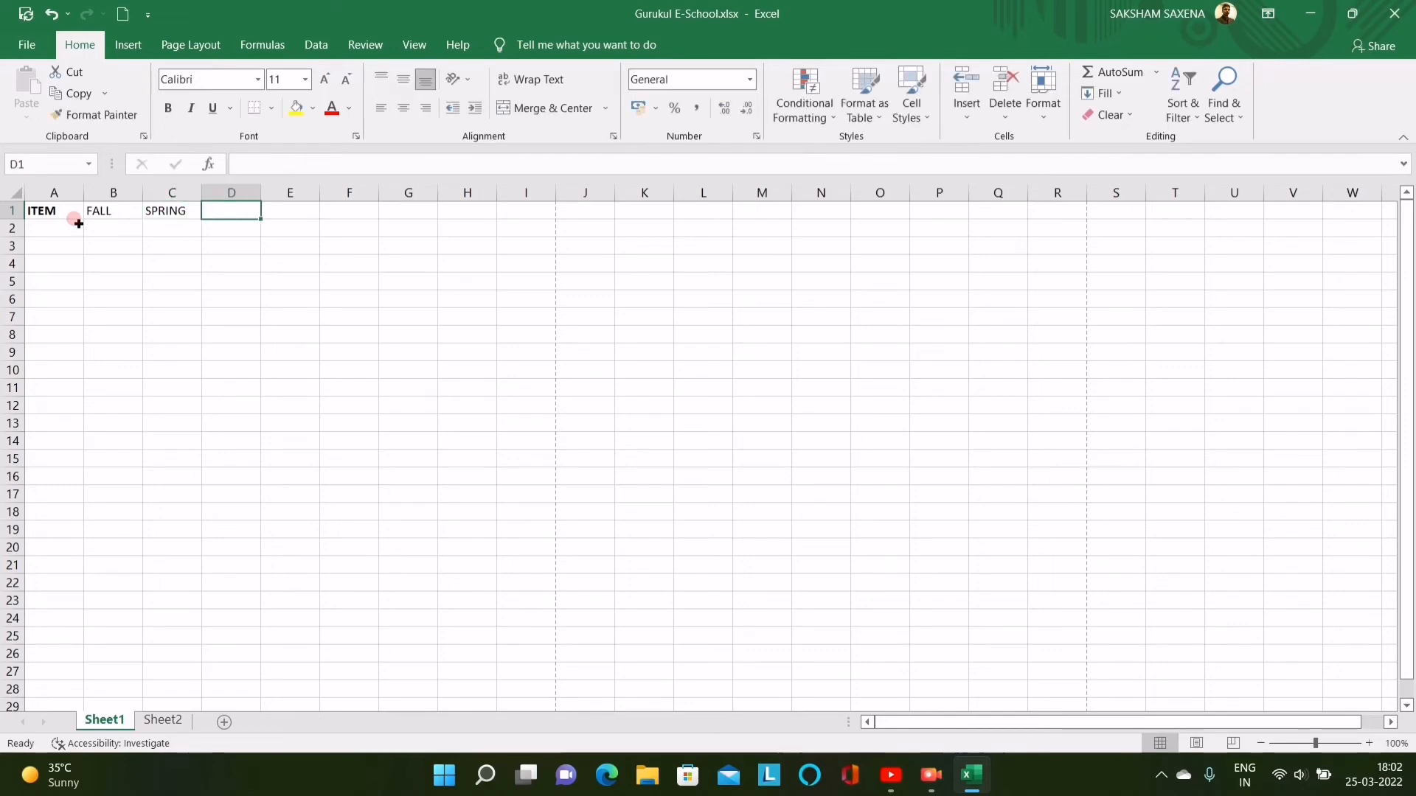
{"action": "type", "text": "SUMME"}
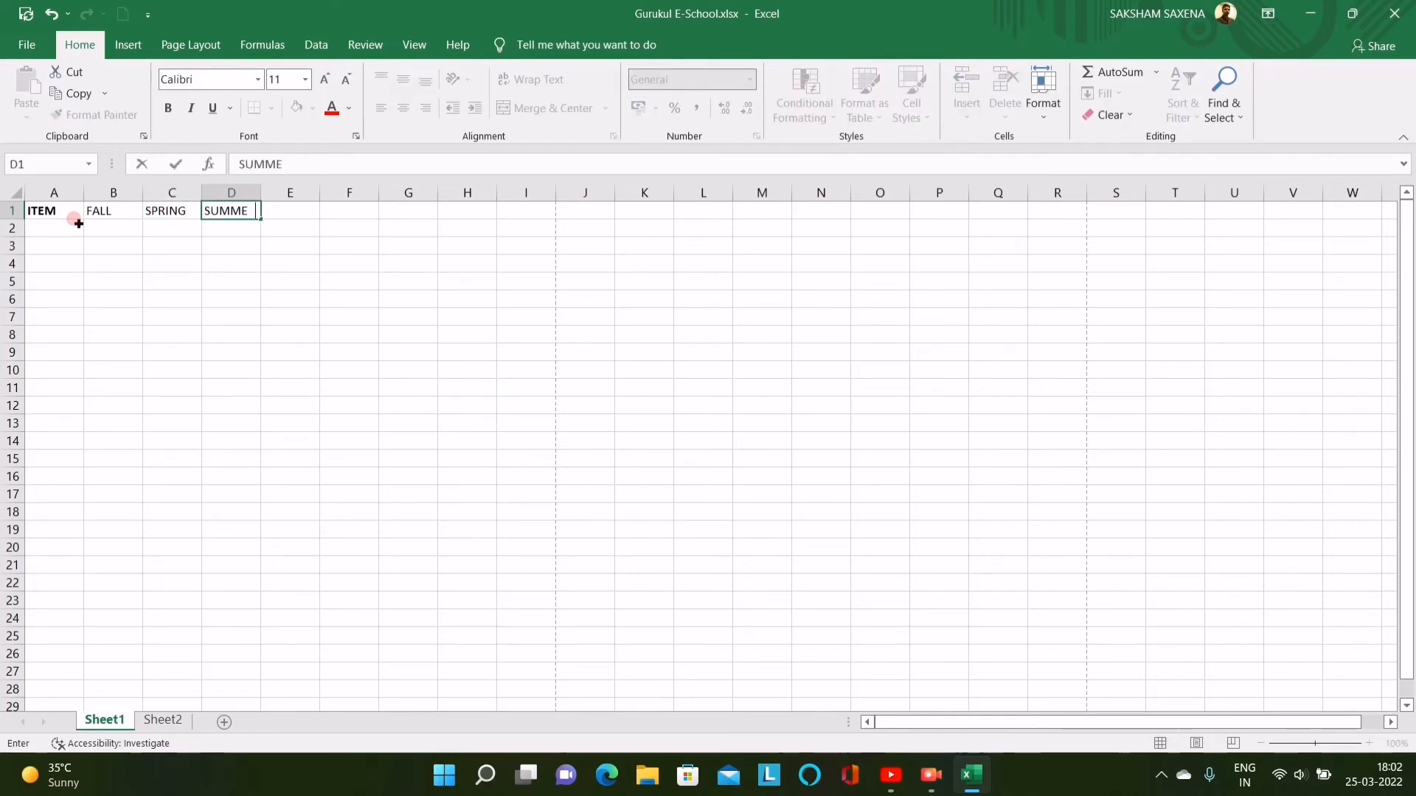
{"action": "type", "text": "R"}
{"action": "key", "text": "Tab"}
{"action": "type", "text": "A"}
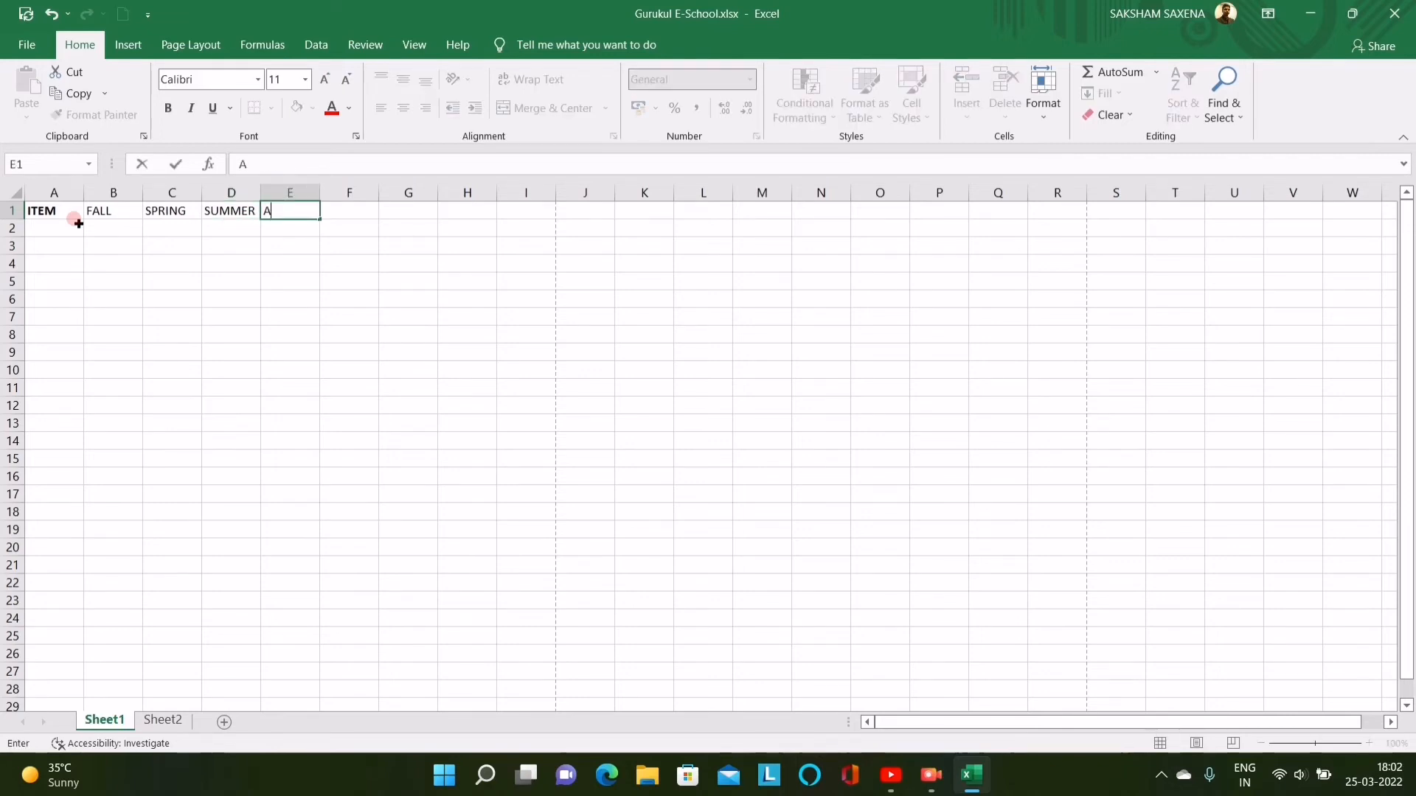
{"action": "type", "text": "NNUAL"}
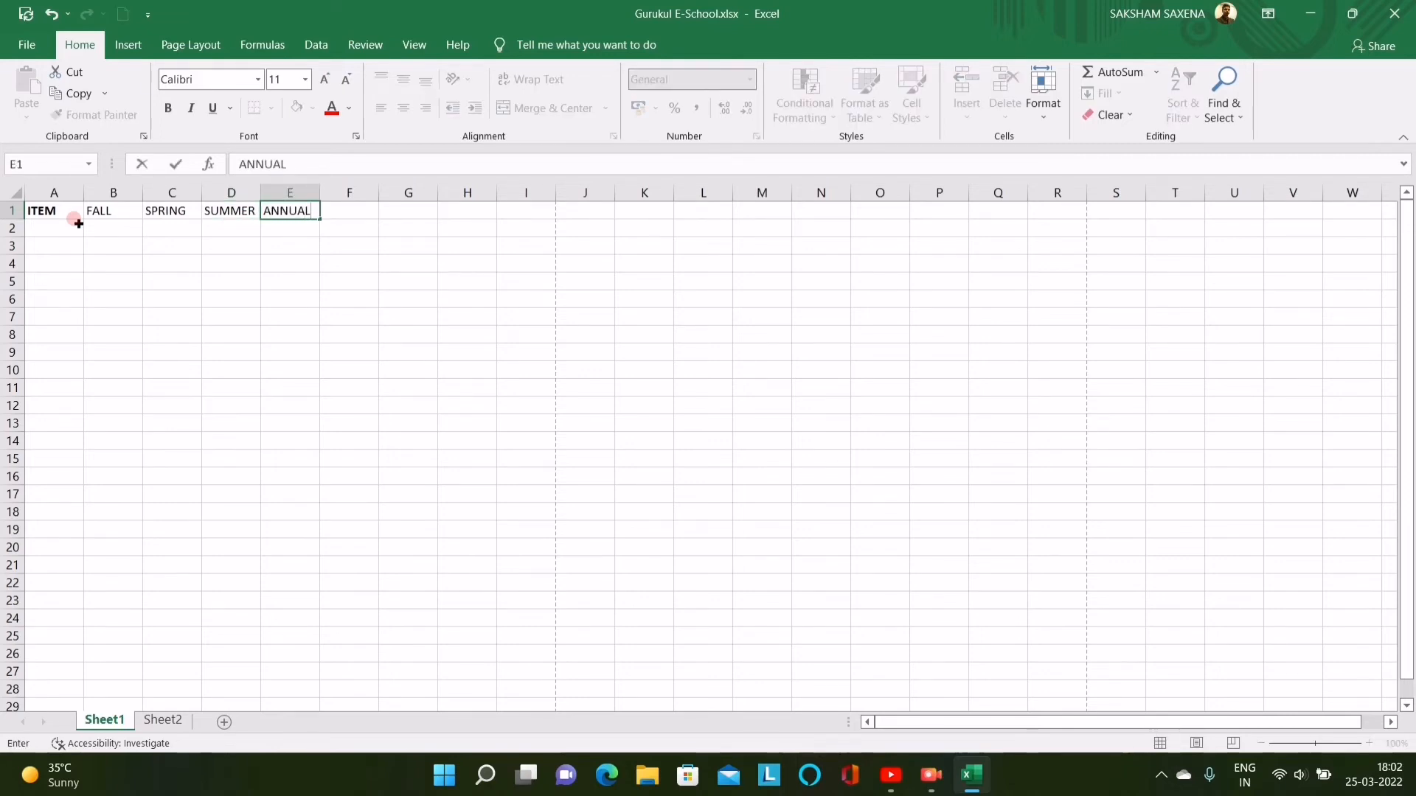
Make the ANNUAL, SUMMER, SPRING and FALL headings in row 1 bold.
{"action": "key", "text": "ctrl+a"}
{"action": "key", "text": "ctrl+b"}
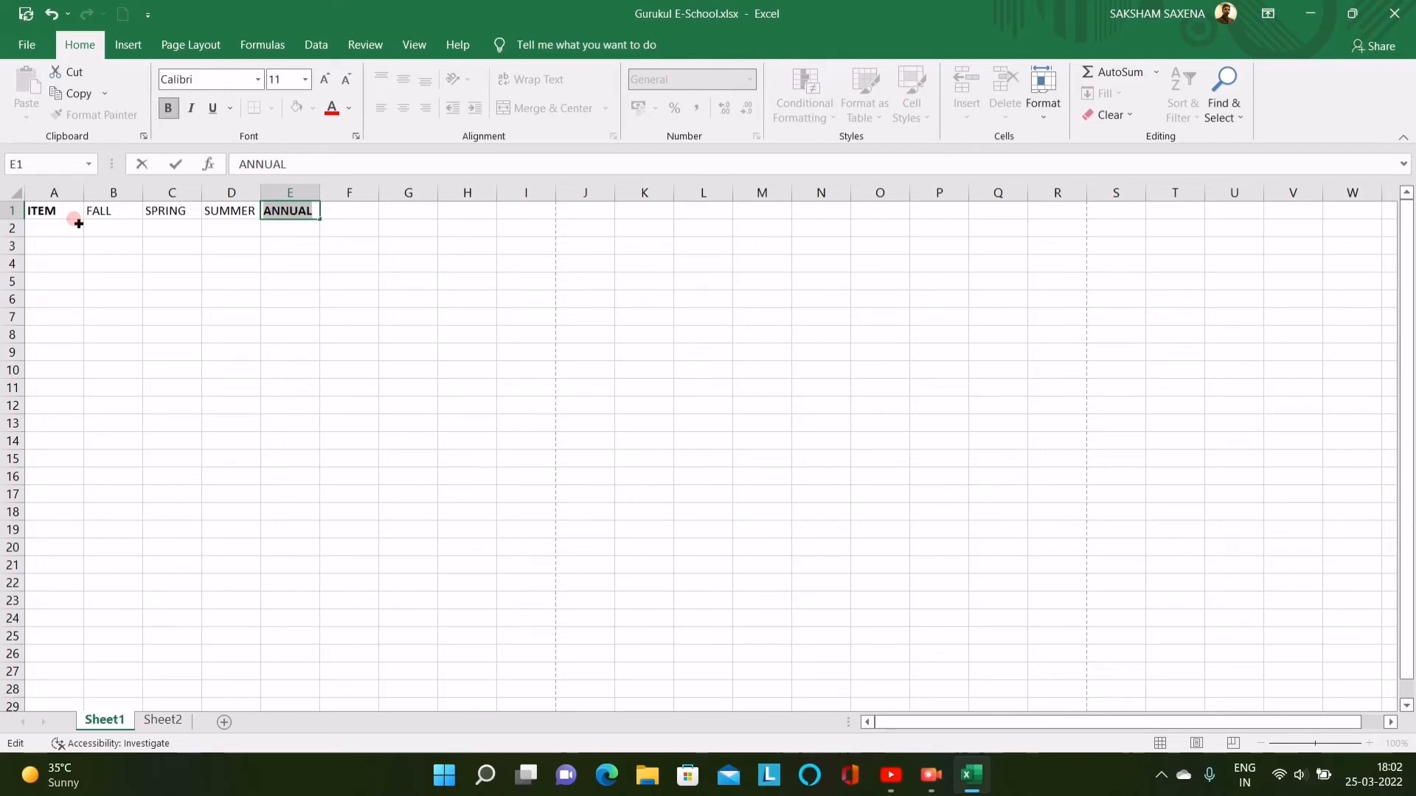
{"action": "key", "text": "Right"}
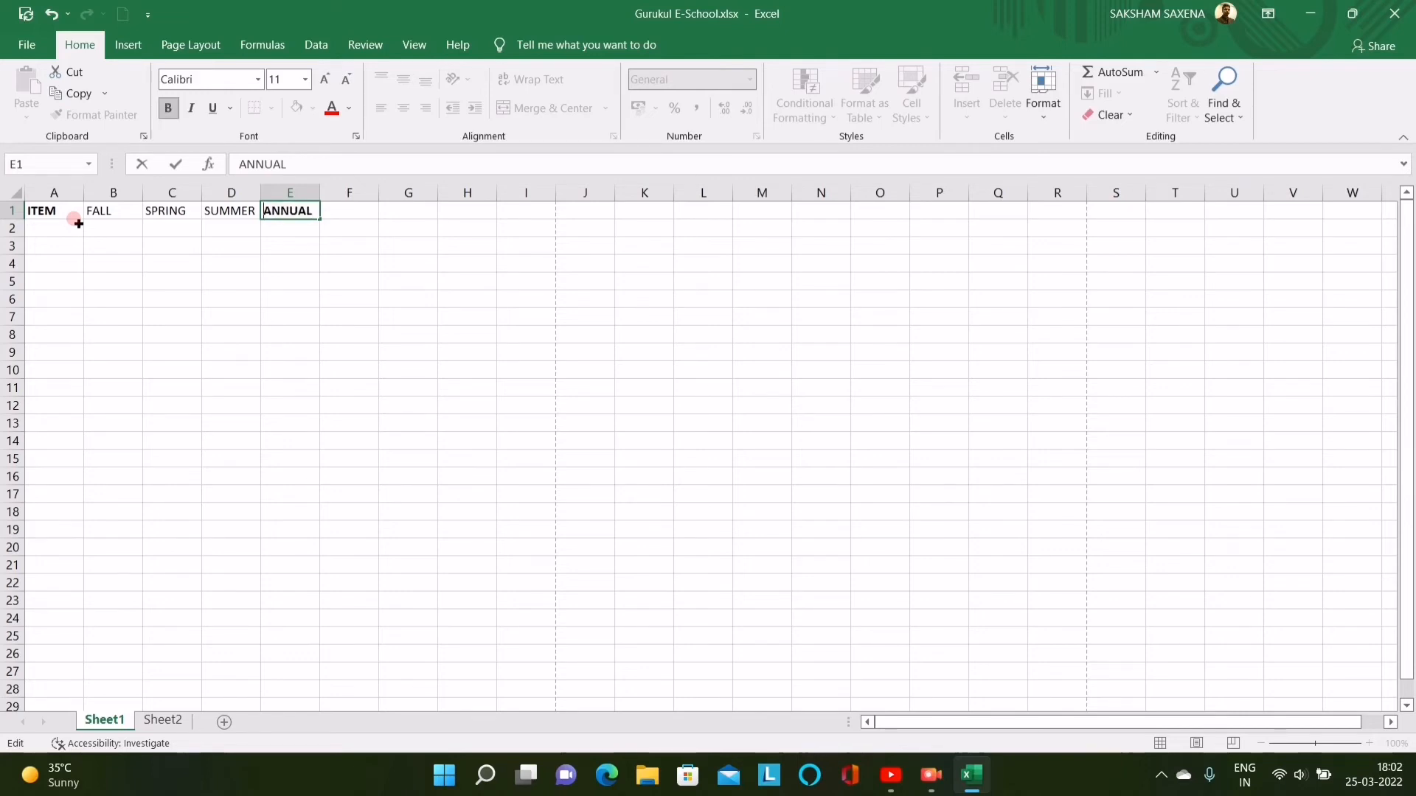
{"action": "key", "text": "Right"}
{"action": "key", "text": "Right"}
{"action": "key", "text": "Right"}
{"action": "key", "text": "Right"}
{"action": "key", "text": "Right"}
{"action": "left_click", "coordinate": [212, 214]}
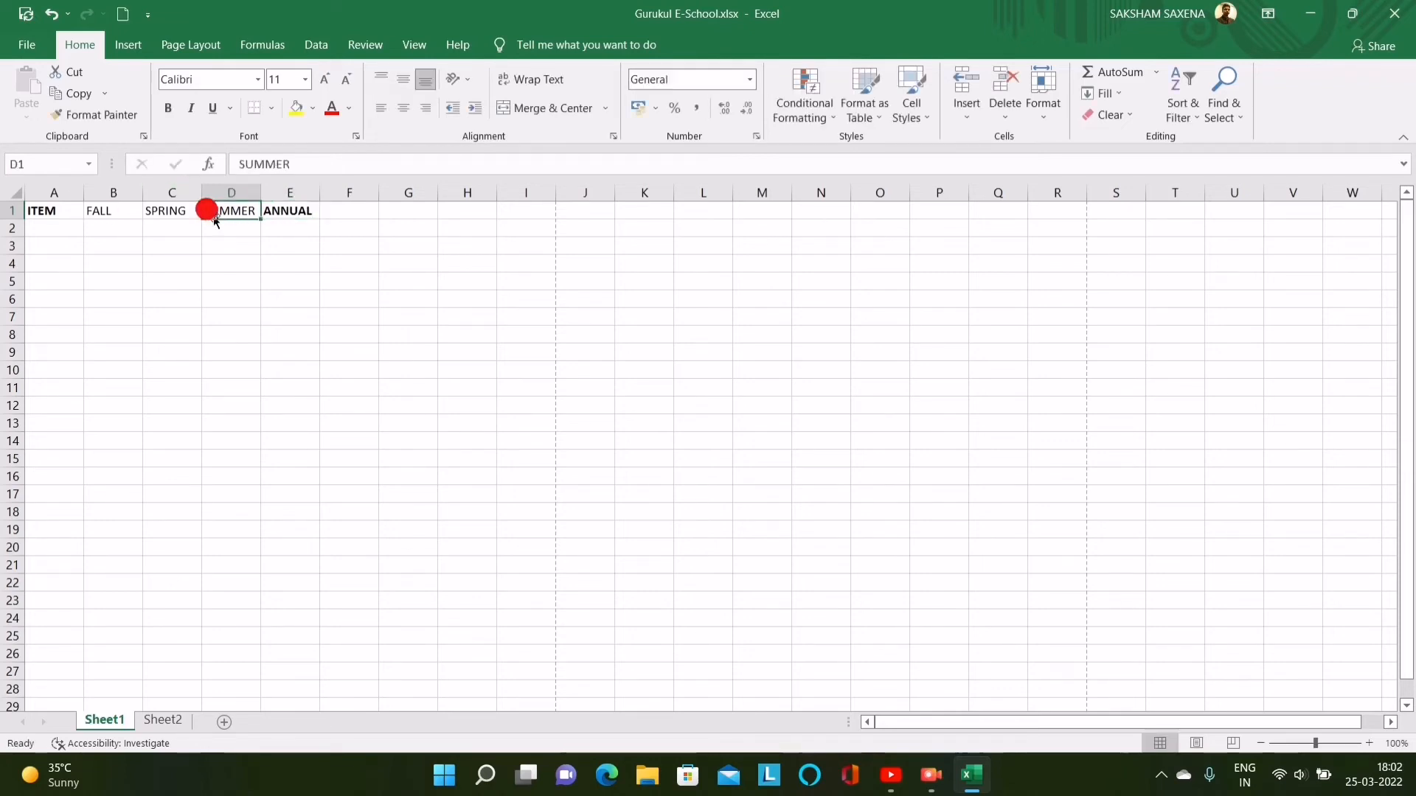
{"action": "left_click", "coordinate": [166, 211]}
{"action": "key", "text": "ctrl+b"}
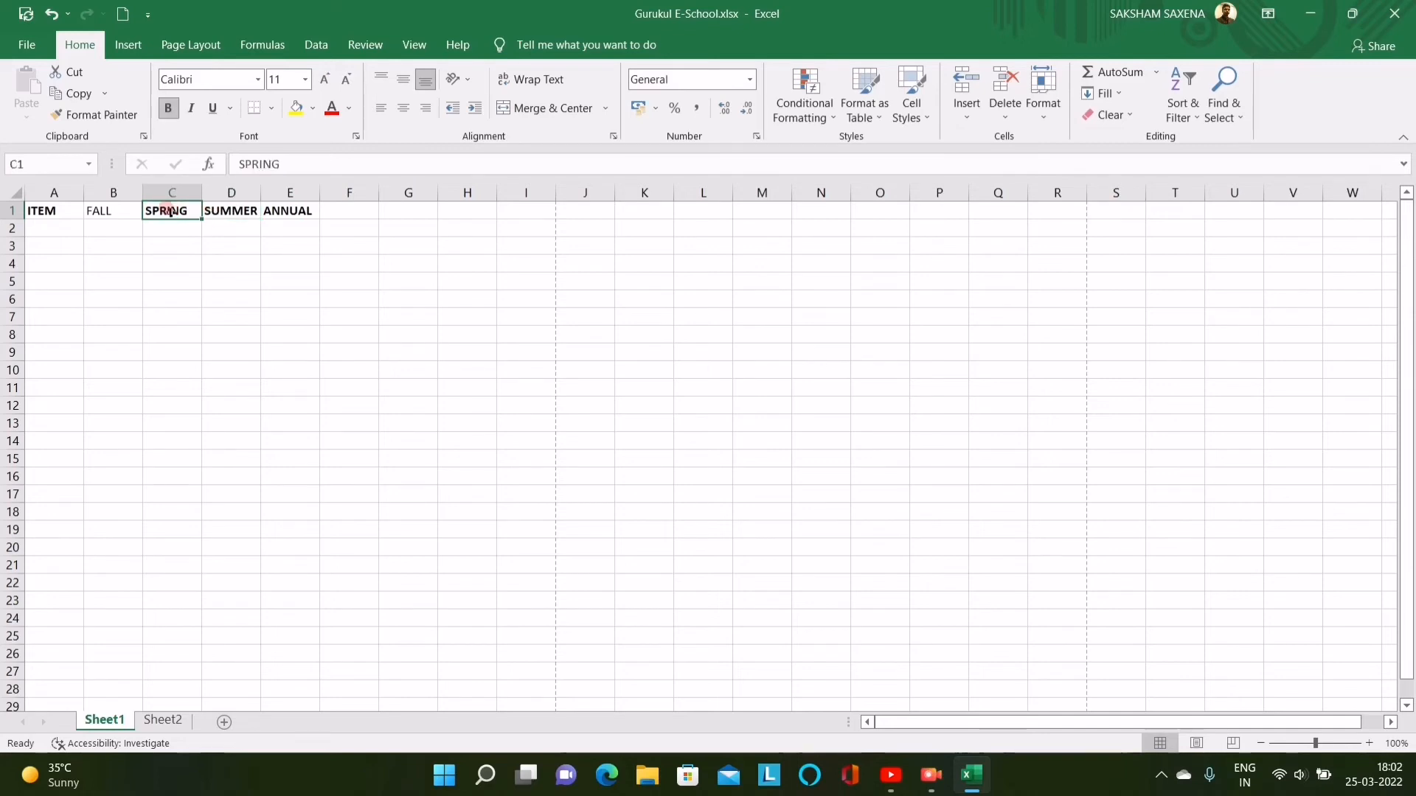
{"action": "left_click", "coordinate": [104, 212]}
{"action": "key", "text": "ctrl+b"}
Apply bold to empty cell A3 and fill its formatting down to A9.
{"action": "left_click", "coordinate": [39, 225]}
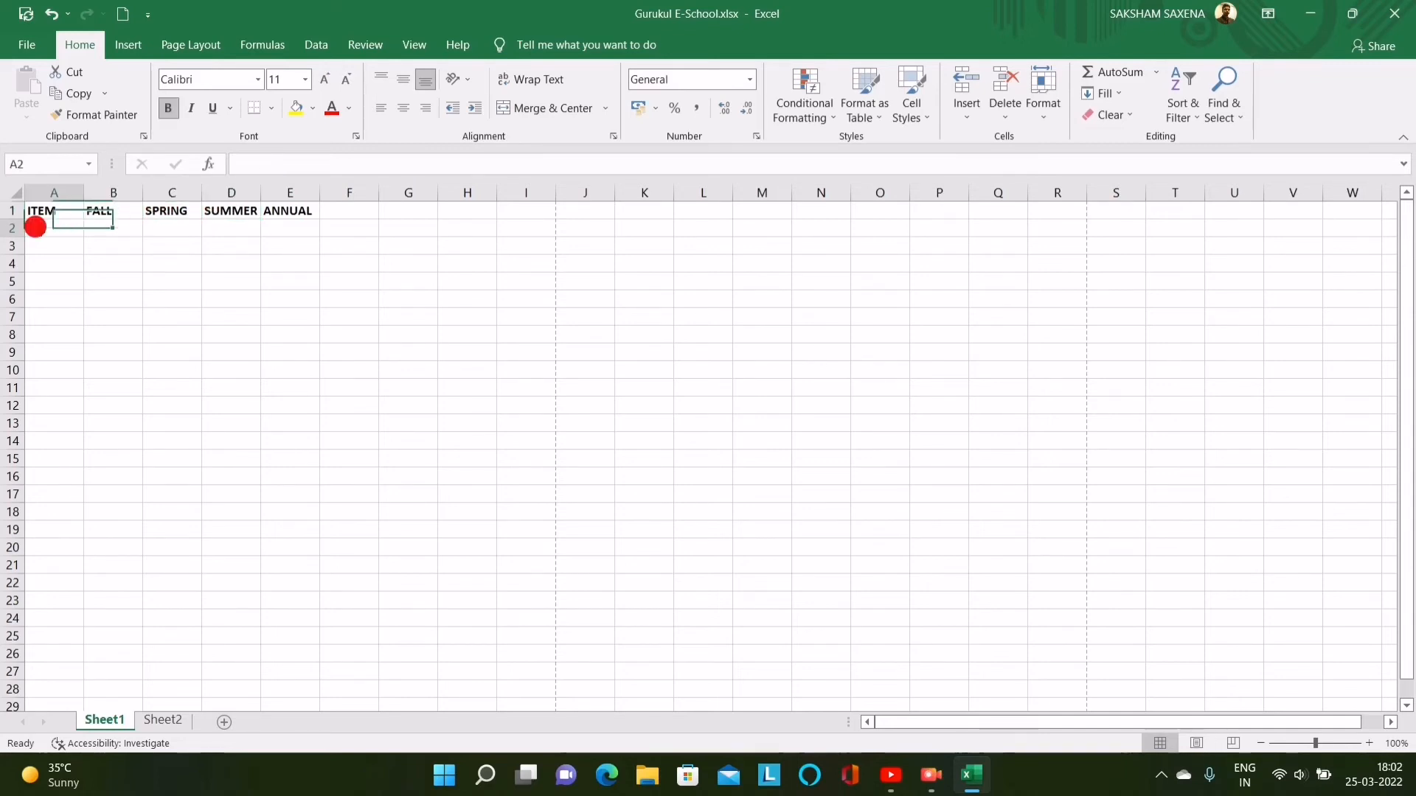
{"action": "left_click", "coordinate": [38, 240]}
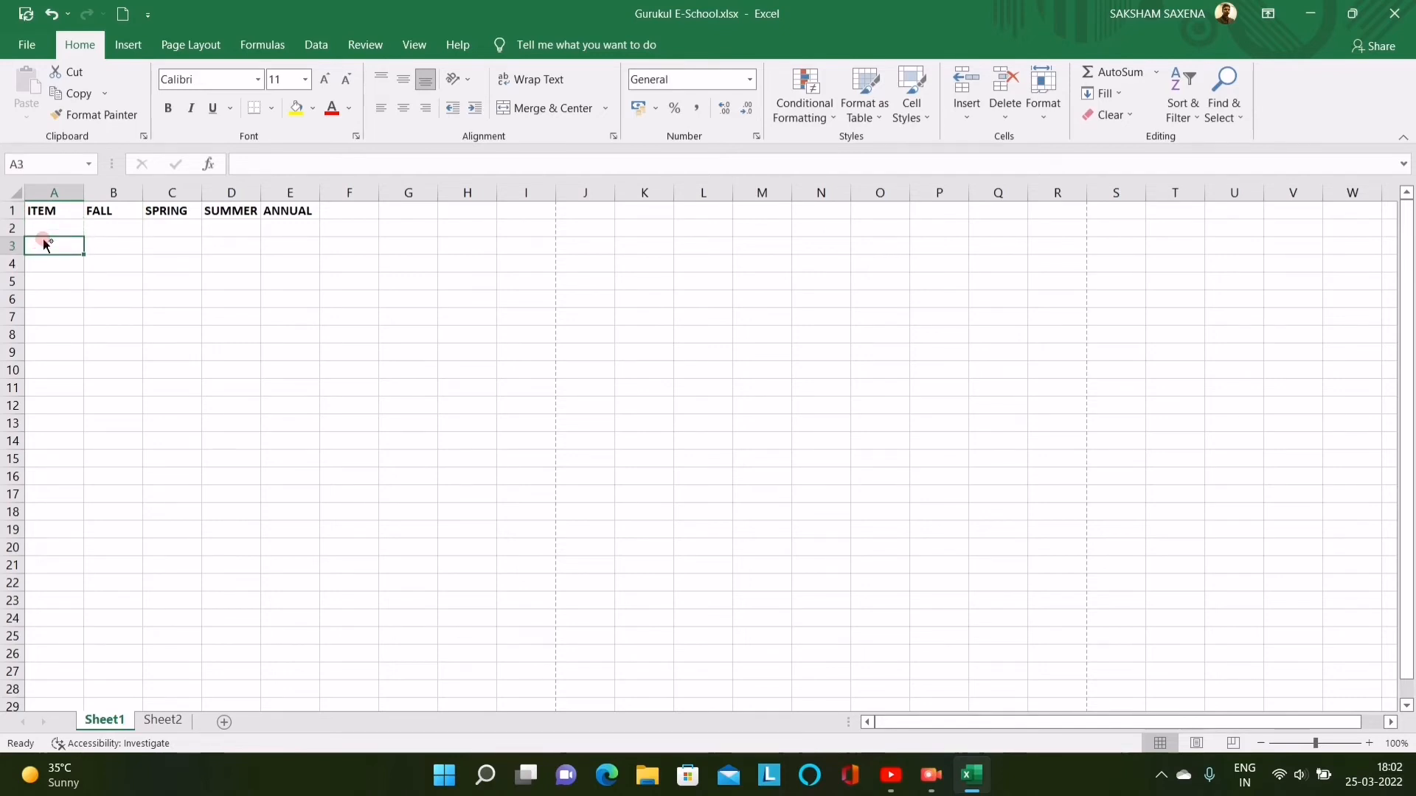
{"action": "key", "text": "ctrl+b"}
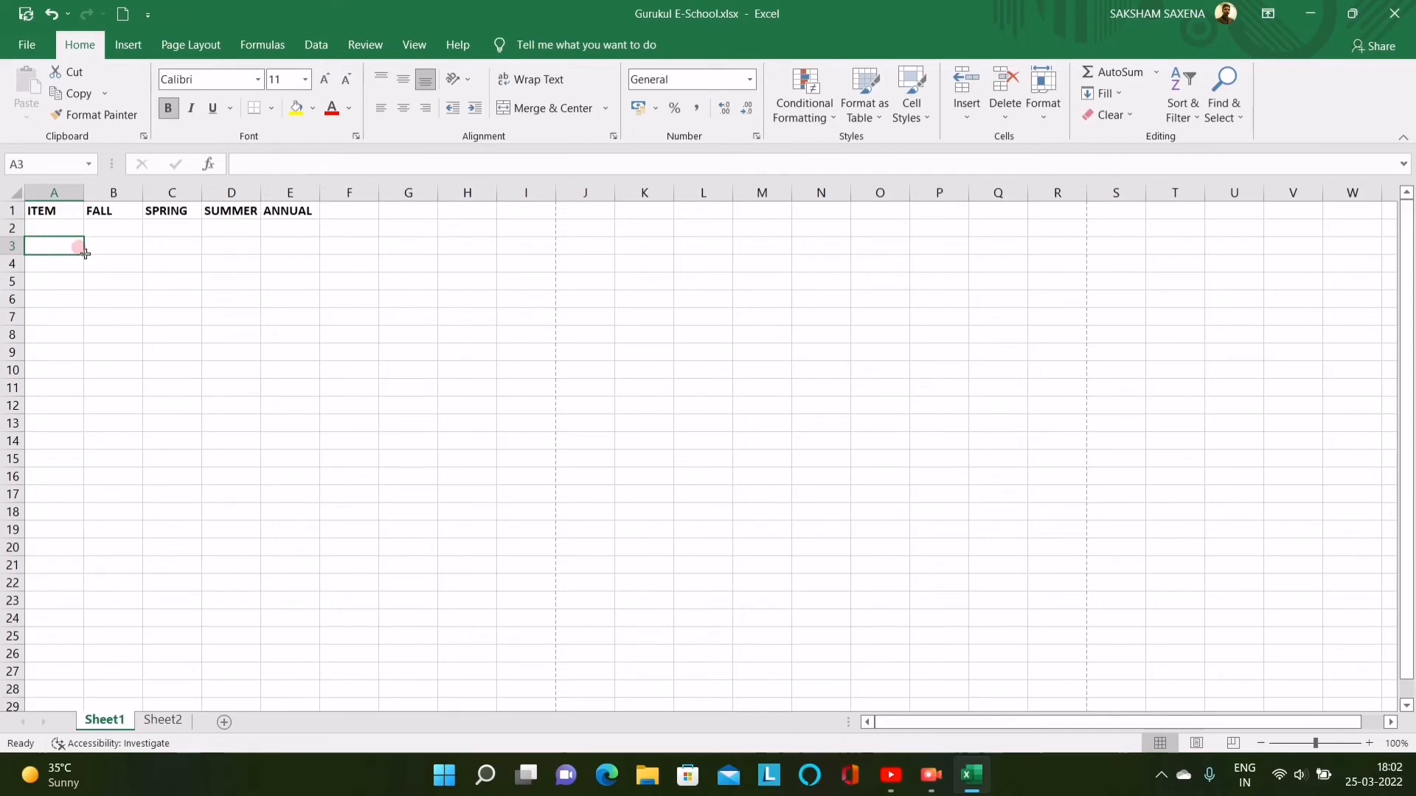
{"action": "left_click_drag", "start_coordinate": [85, 253], "coordinate": [87, 359]}
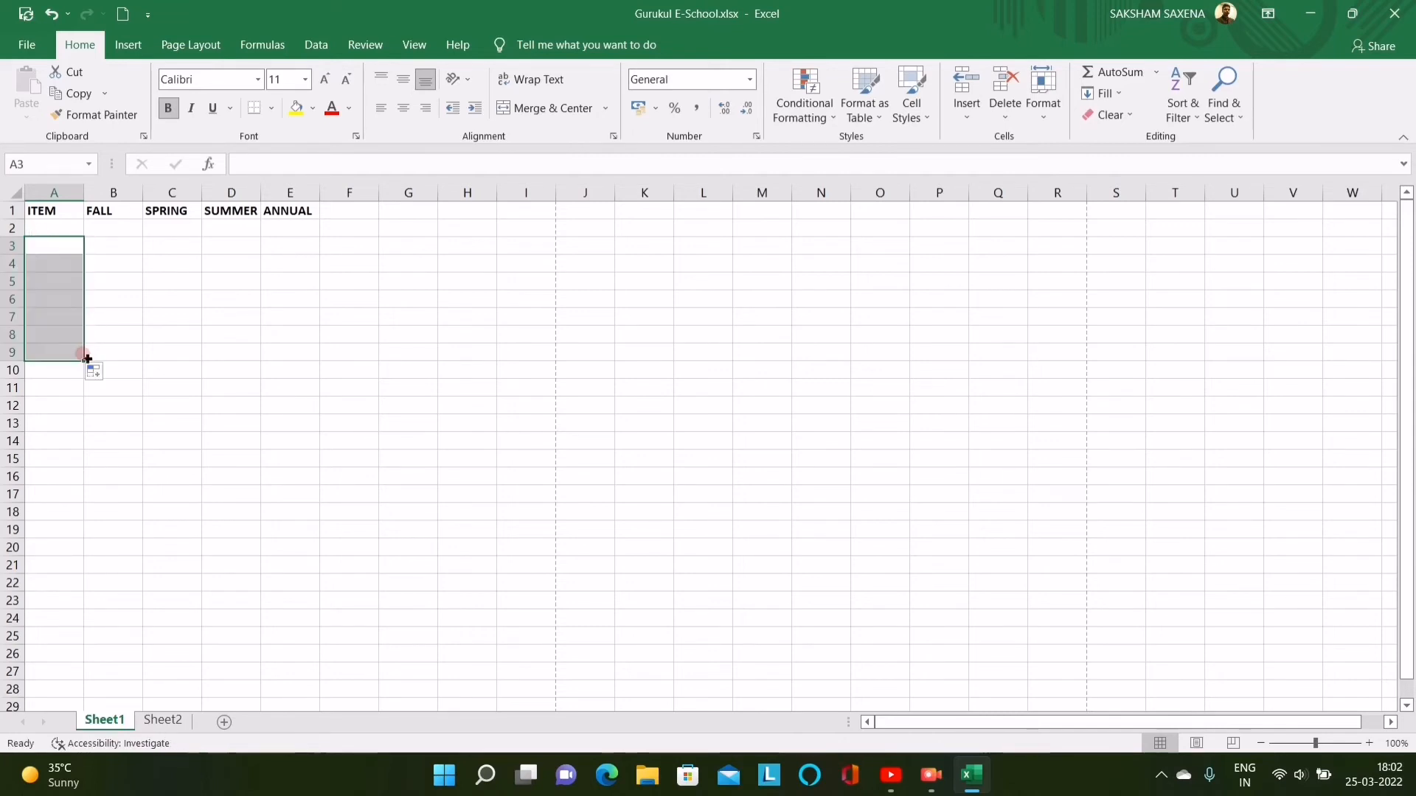
Enter the item labels RESEARCH in cell A3 and CORRESPONDENCE in cell A4.
{"action": "left_click", "coordinate": [43, 244]}
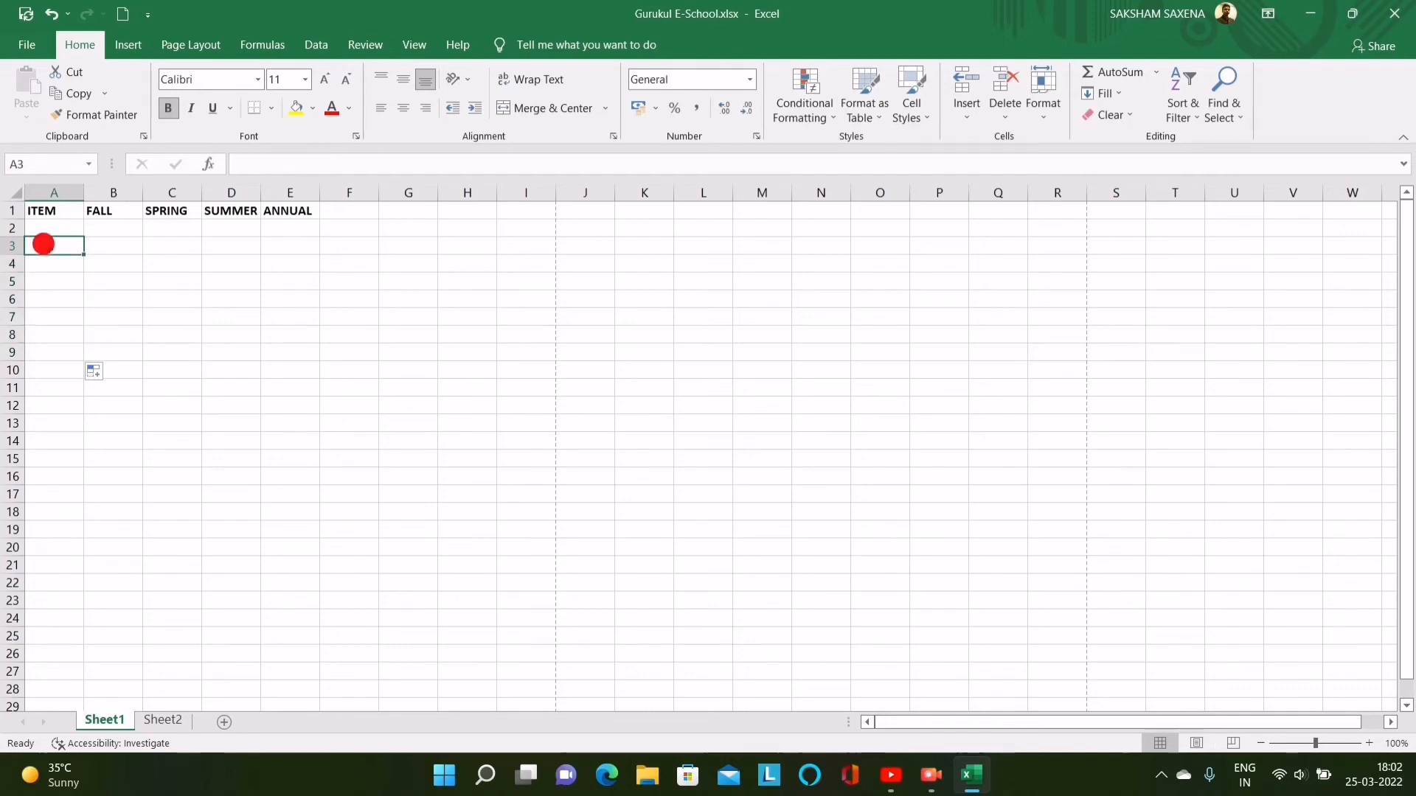
{"action": "type", "text": "RESEARCH"}
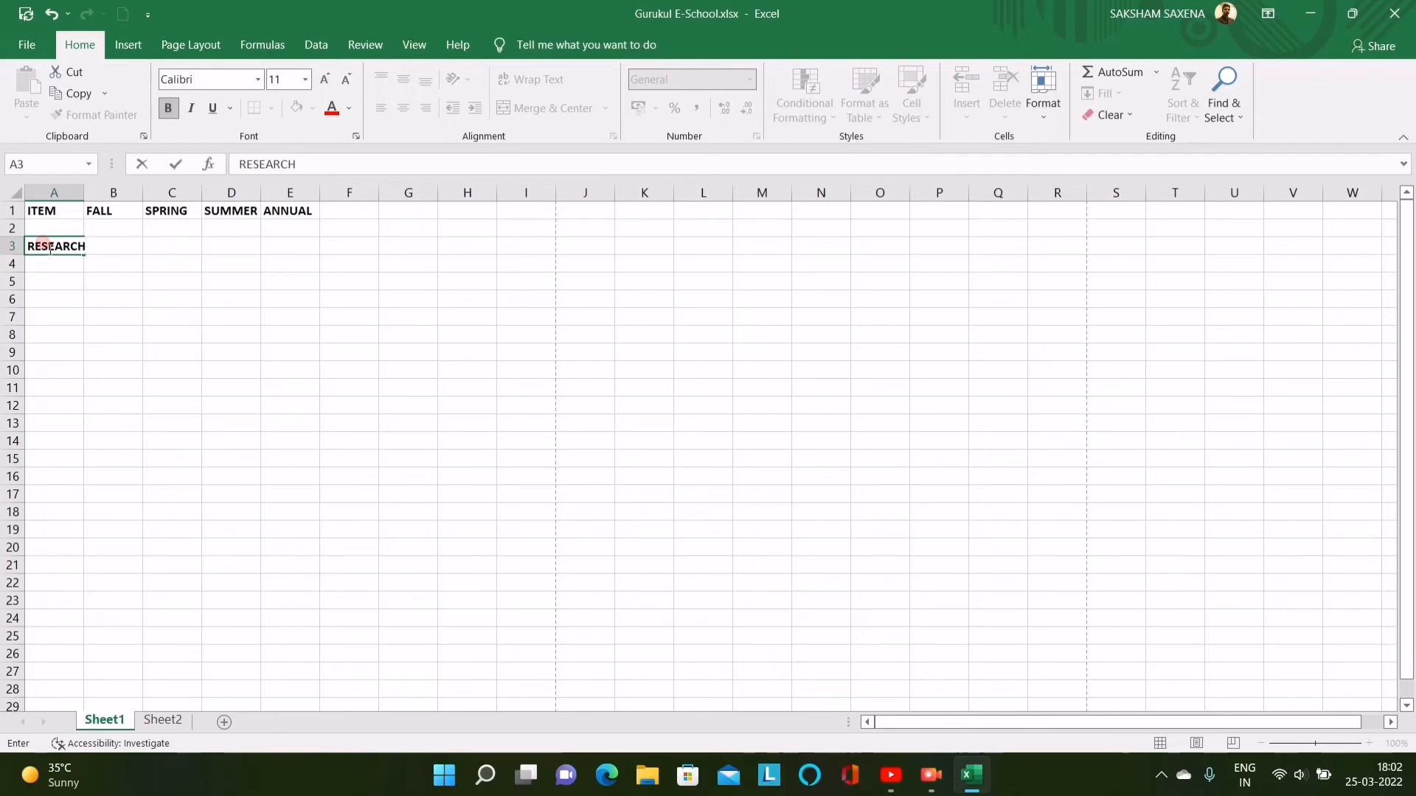
{"action": "key", "text": "Return"}
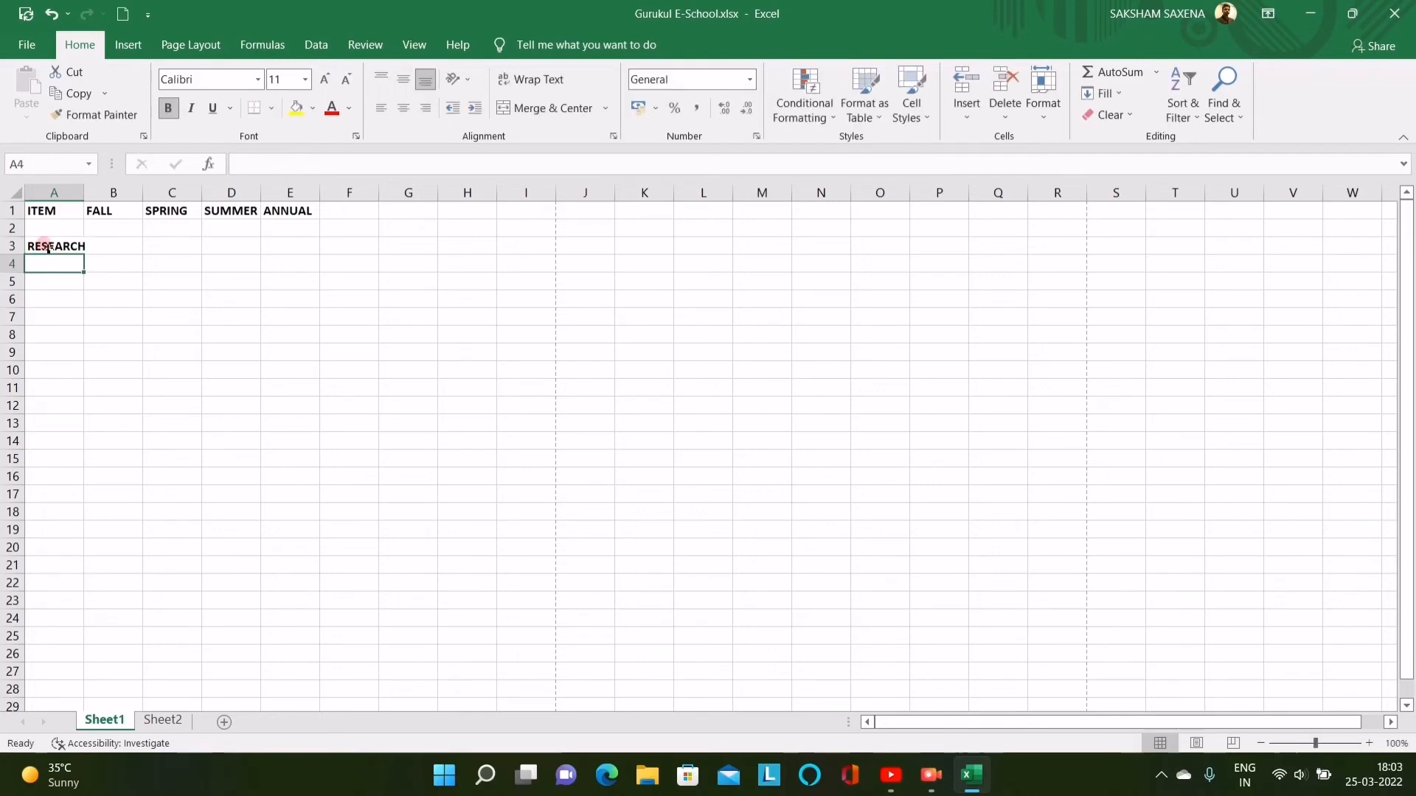
{"action": "type", "text": "CORRES"}
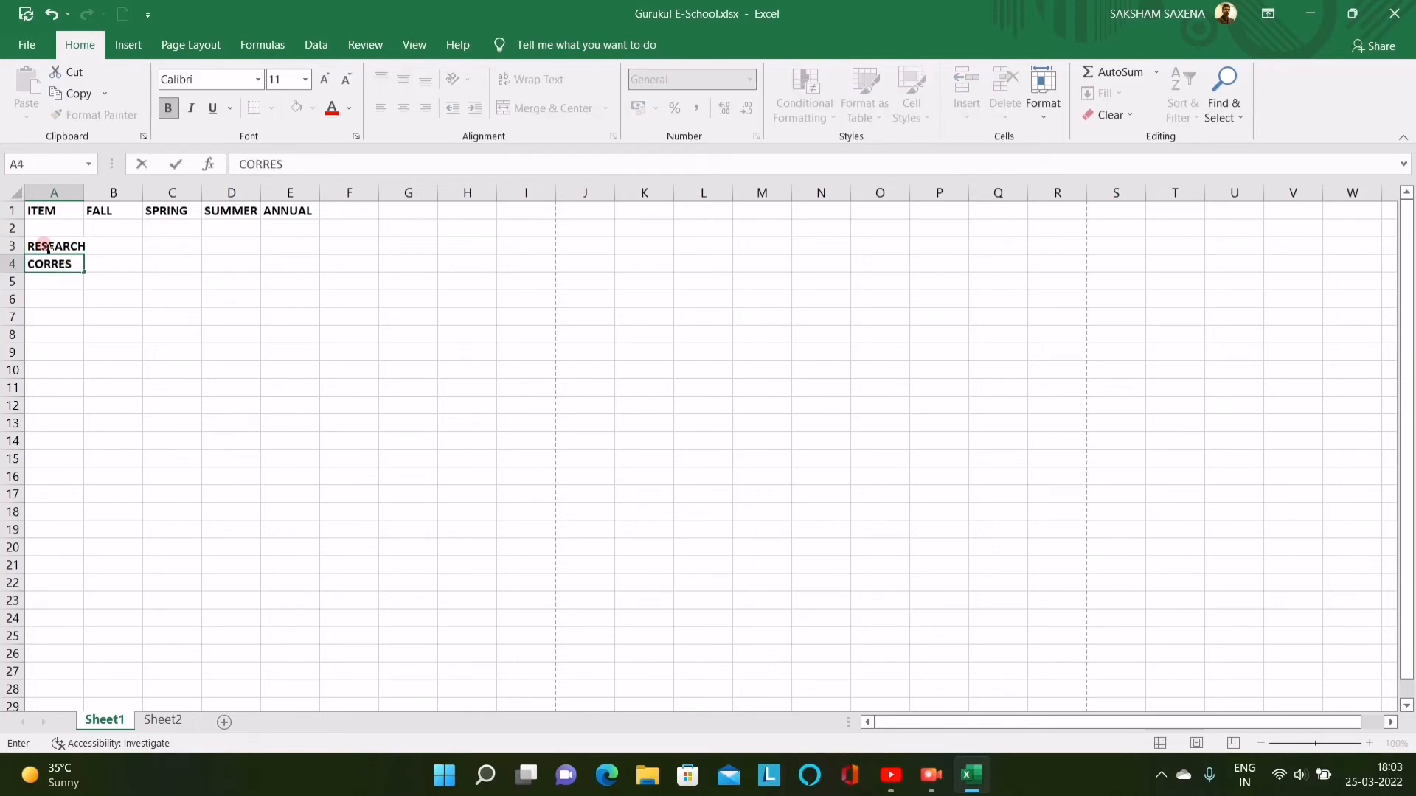
{"action": "type", "text": "PONDEN"}
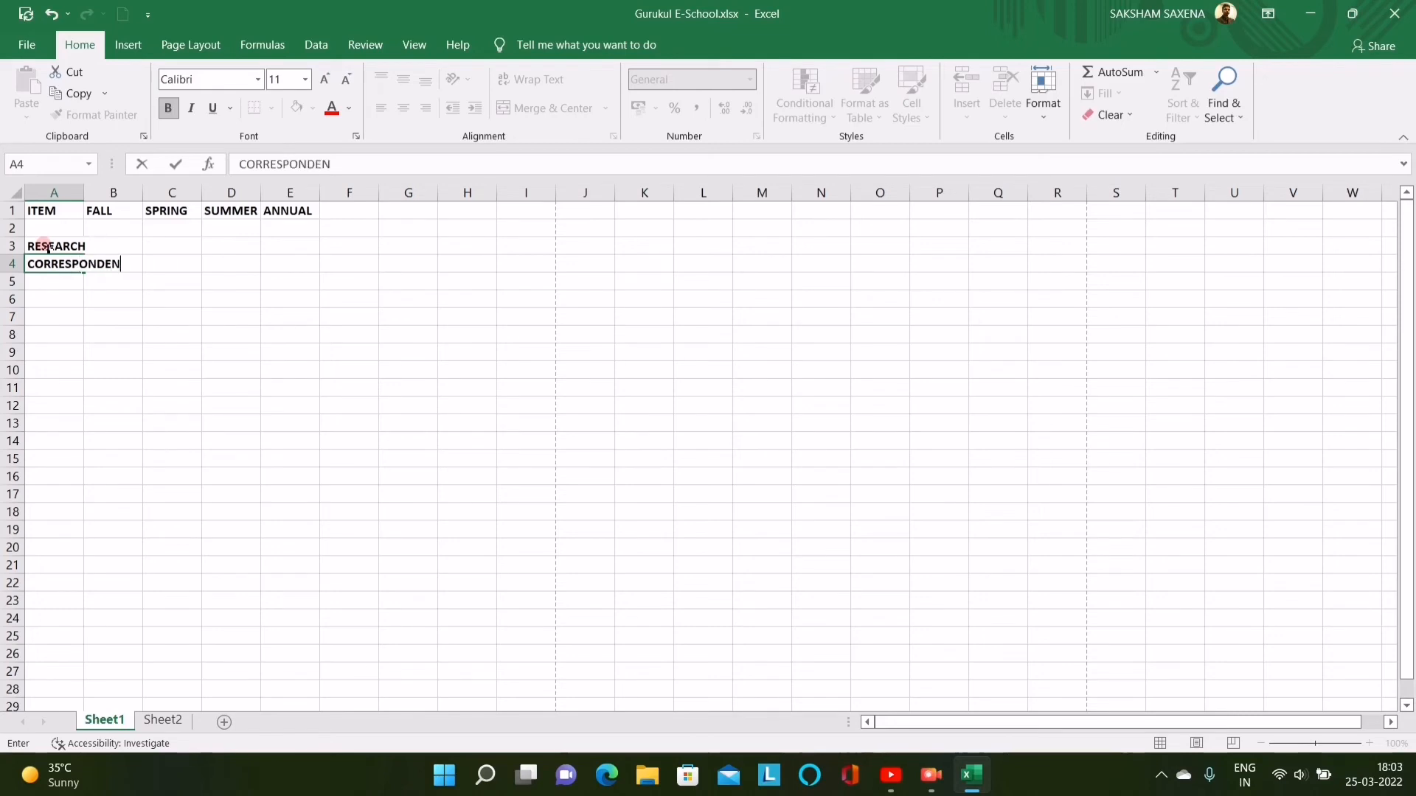
{"action": "type", "text": "CE"}
{"action": "key", "text": "Return"}
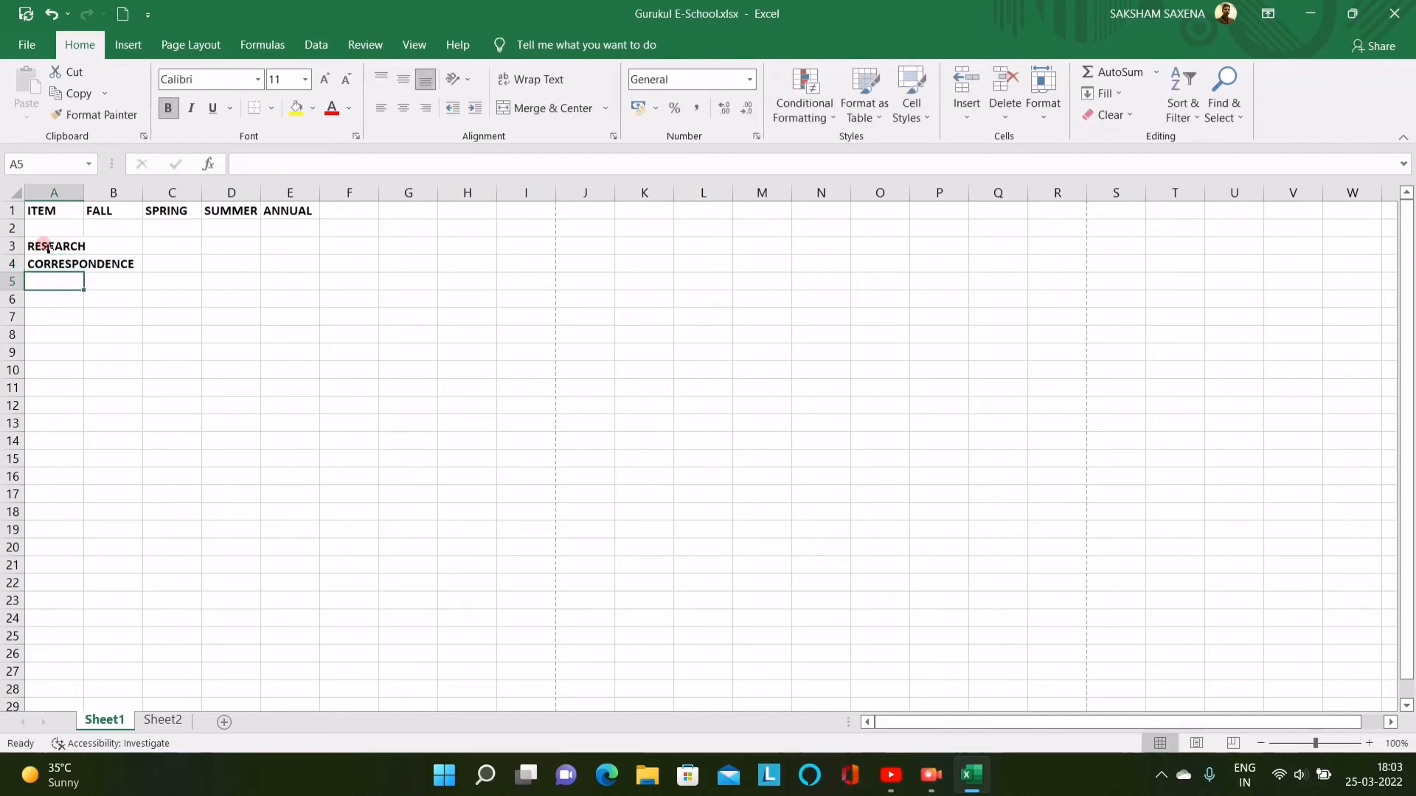
Enter the item labels PUBLICITY in cell A5 and TRAVEL in cell A6.
{"action": "type", "text": "PU"}
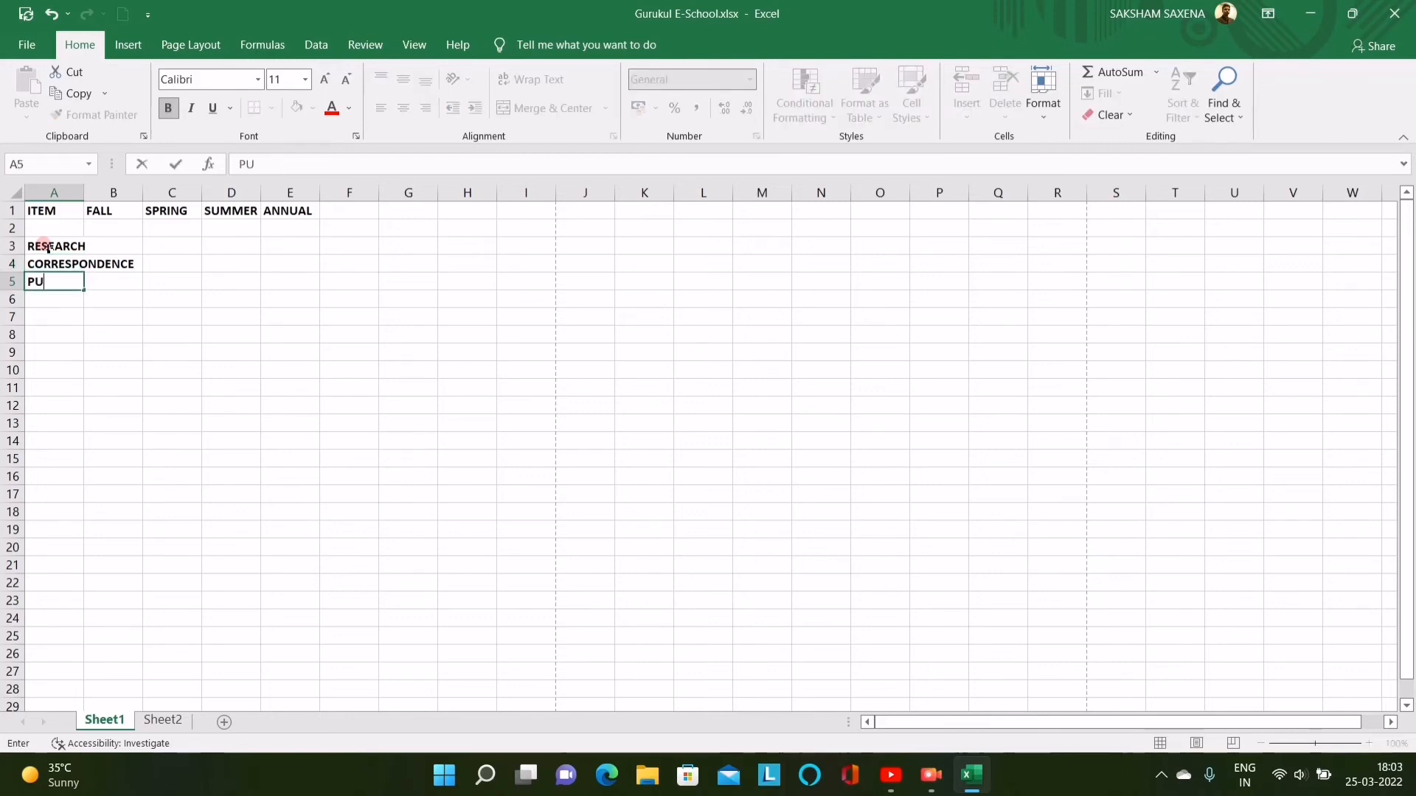
{"action": "type", "text": "BLICITY"}
{"action": "key", "text": "Return"}
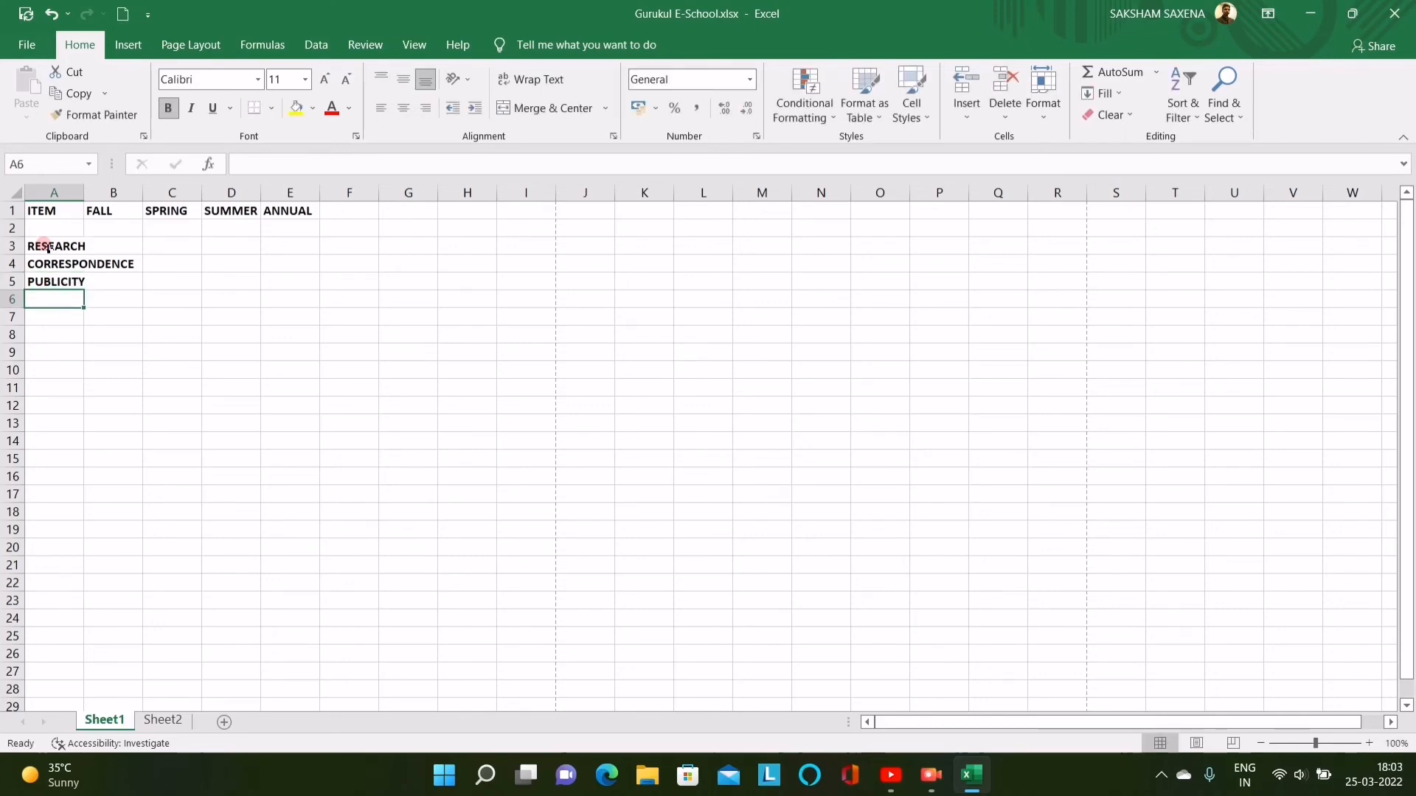
{"action": "type", "text": "TRA"}
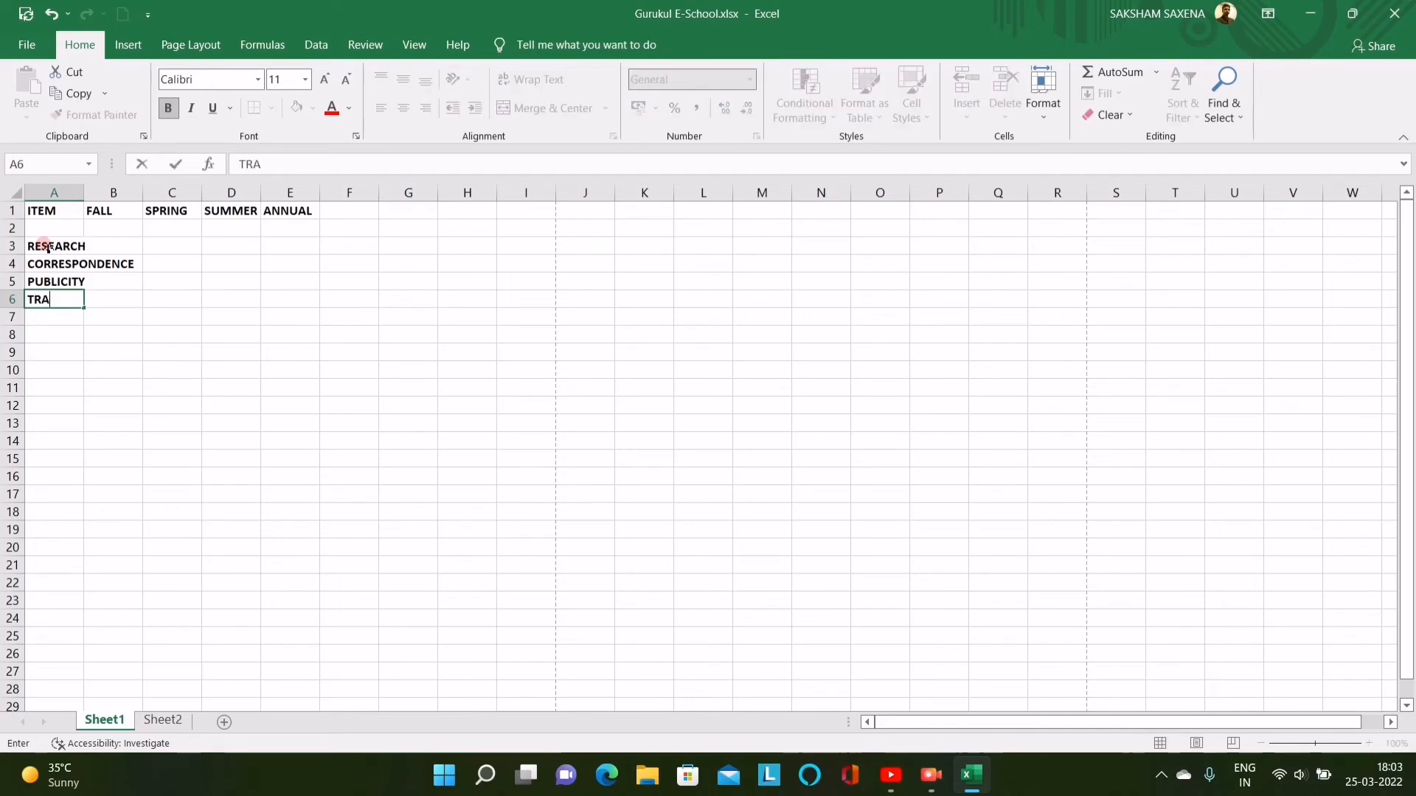
{"action": "type", "text": "VEL"}
{"action": "key", "text": "Return"}
Enter the labels LODGING in cell A7 and TOTAL in cell A8.
{"action": "type", "text": "LODGI"}
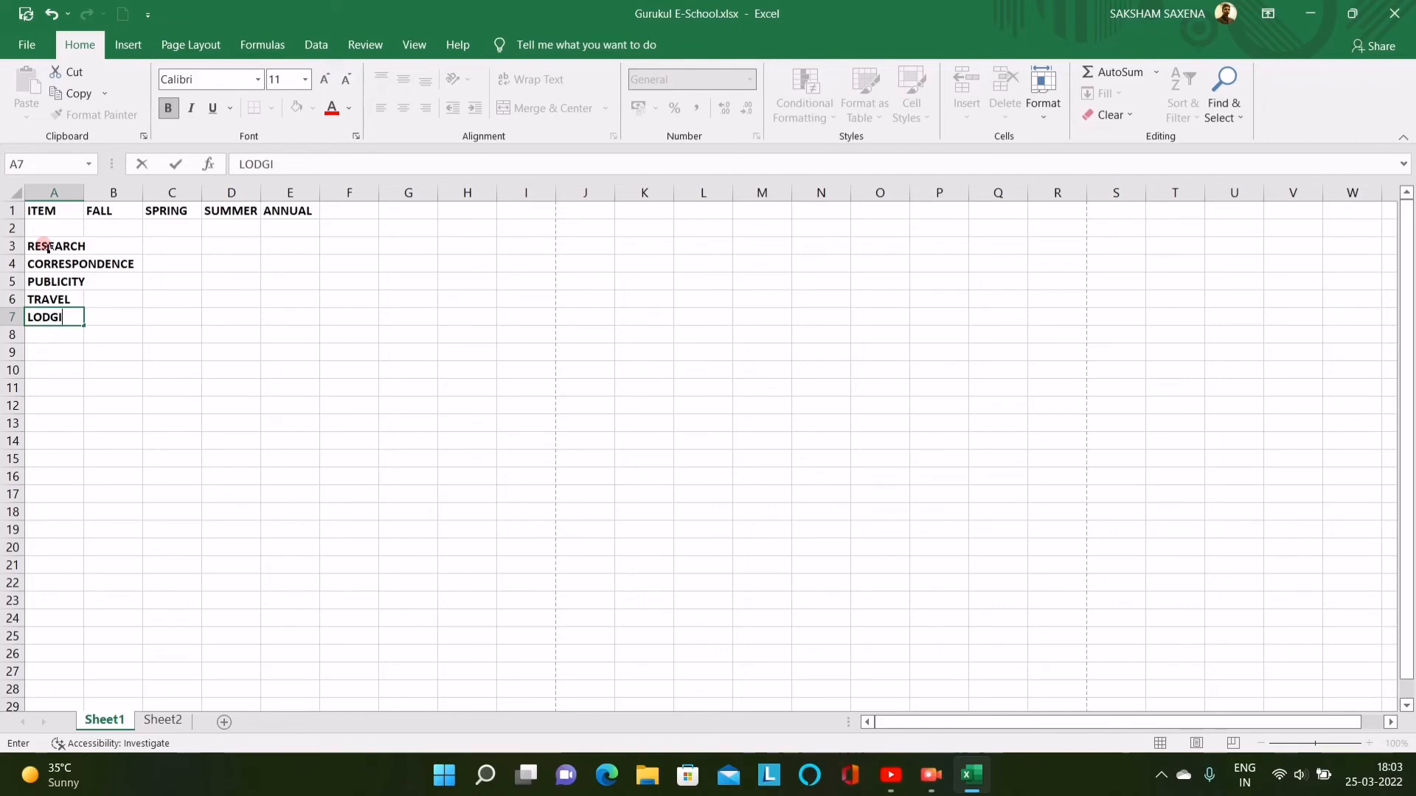
{"action": "type", "text": "NGF"}
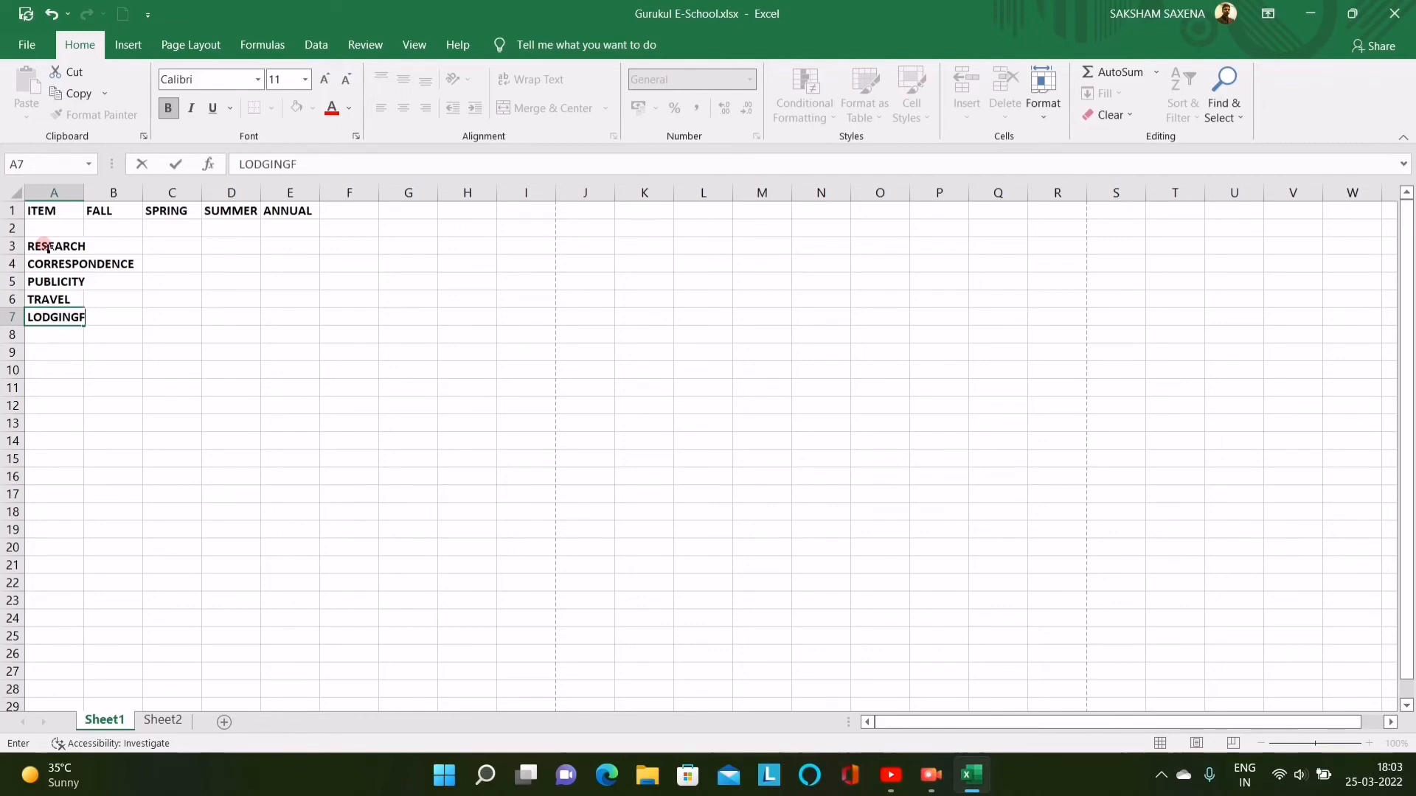
{"action": "key", "text": "BackSpace"}
{"action": "key", "text": "Return"}
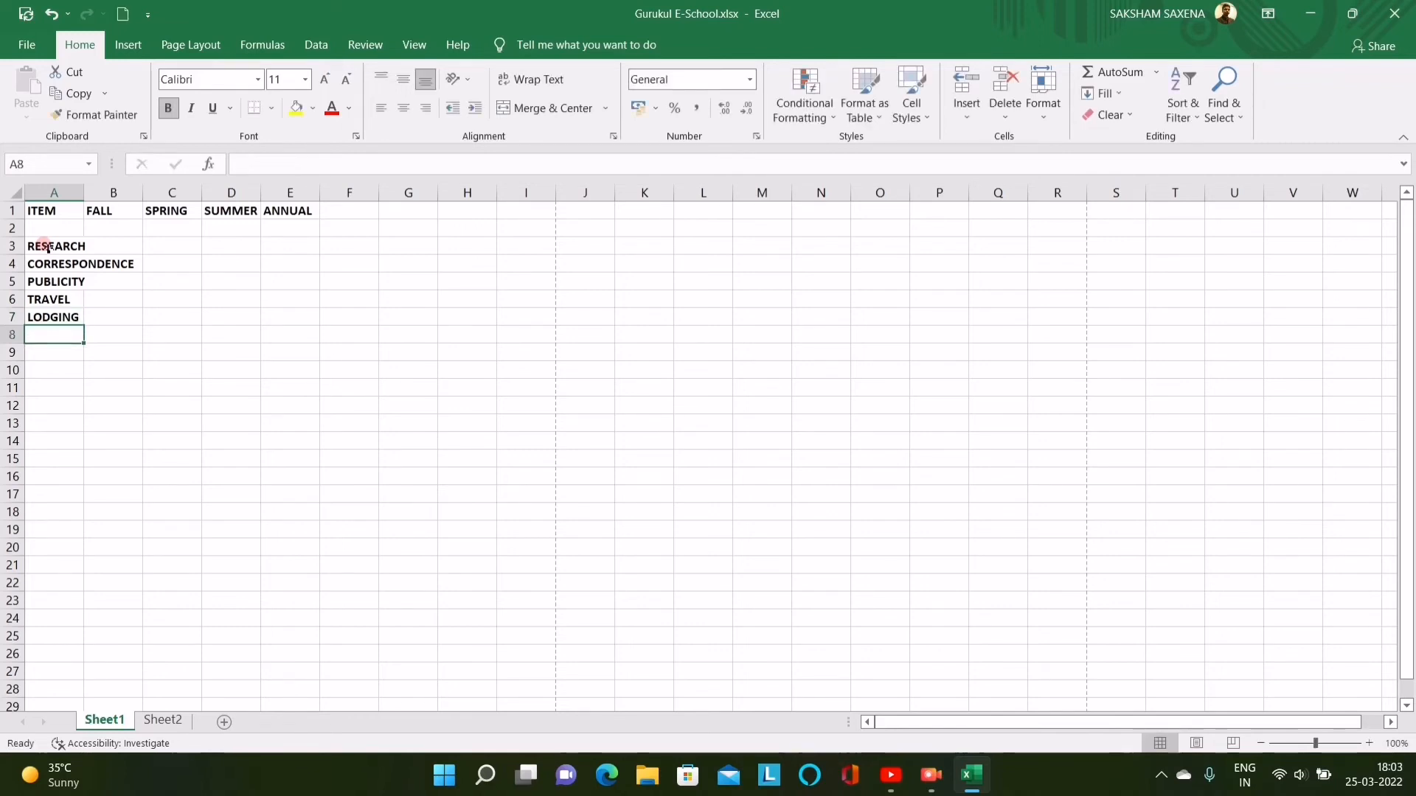
{"action": "type", "text": "TOTAL"}
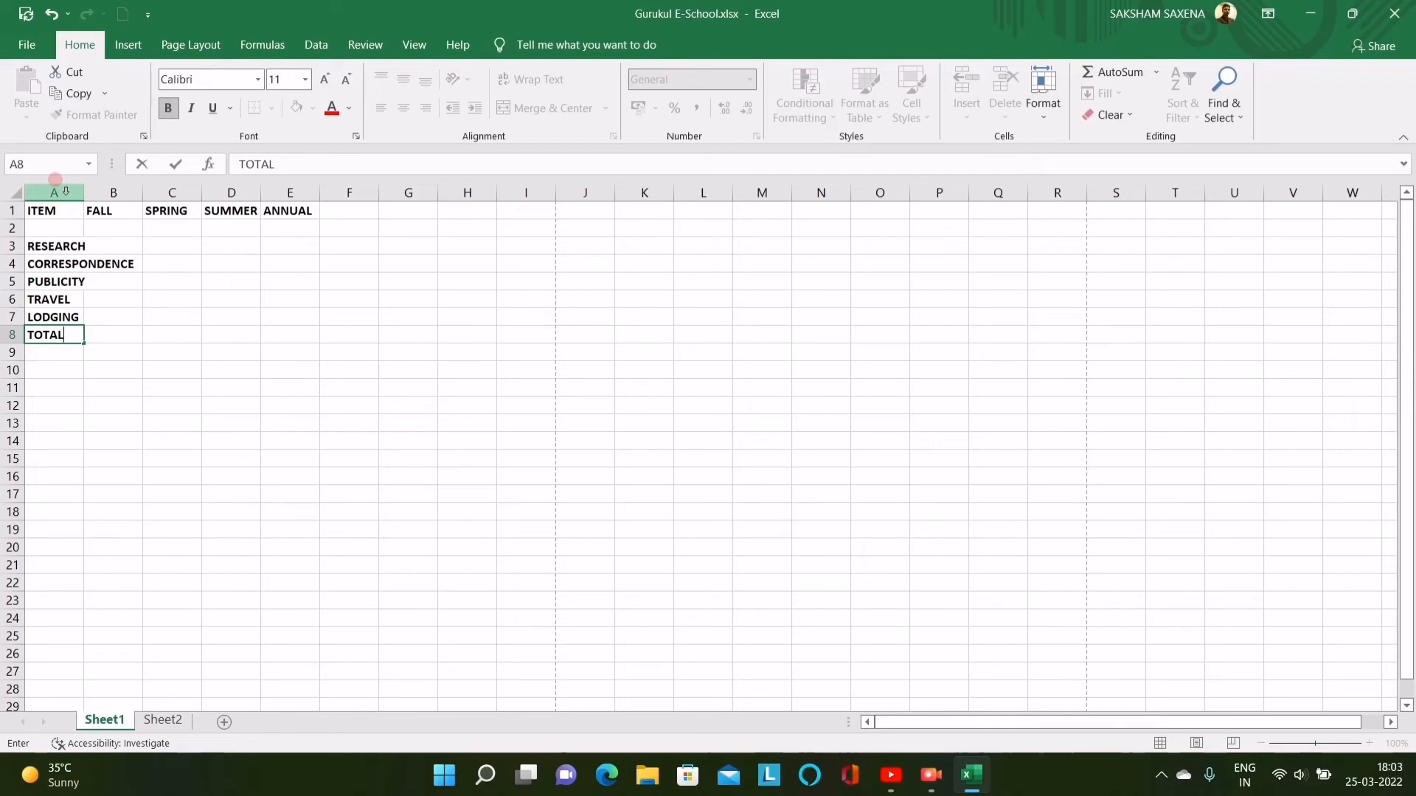
{"action": "left_click", "coordinate": [85, 355]}
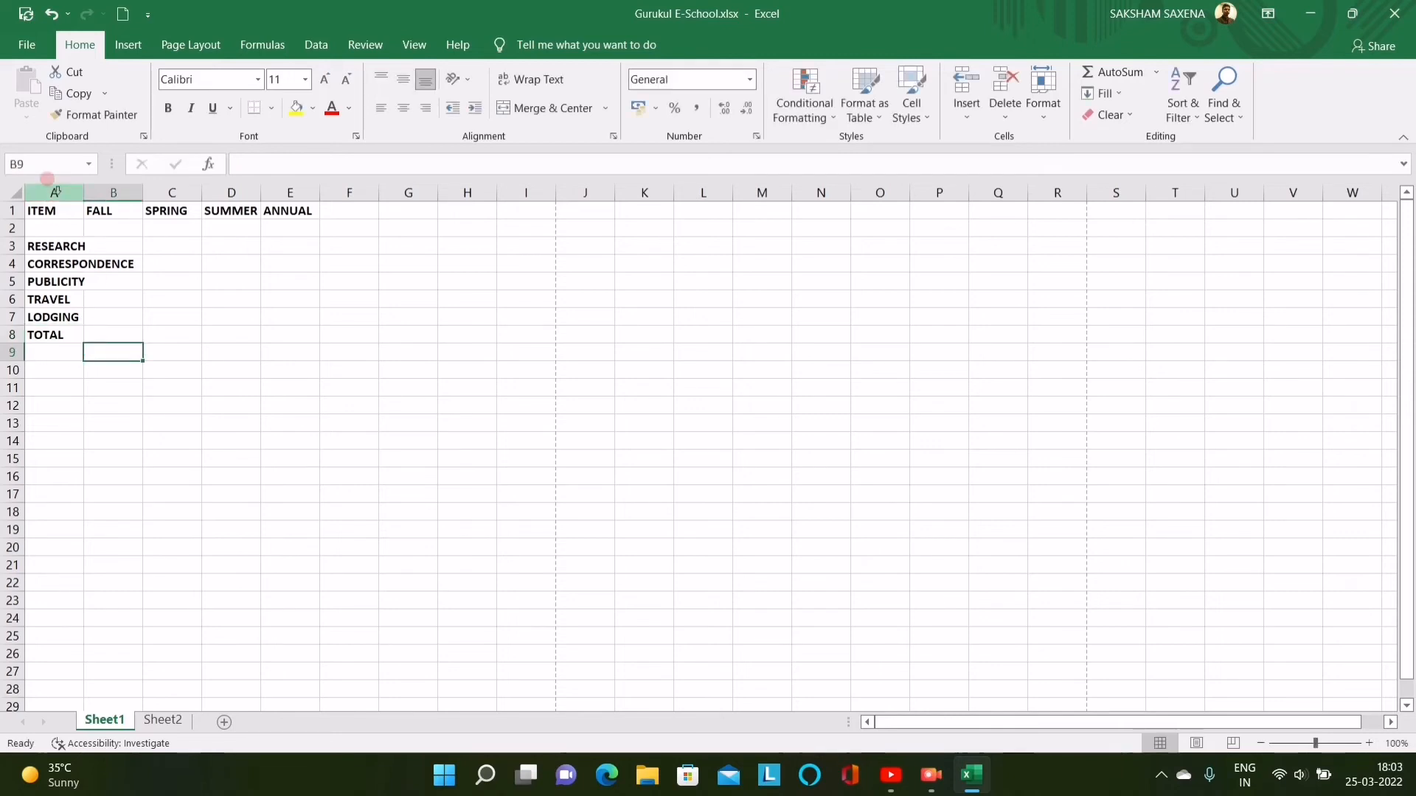
Widen column A so that the longest item label, CORRESPONDENCE, fits inside it.
{"action": "left_click_drag", "start_coordinate": [51, 193], "coordinate": [18, 193]}
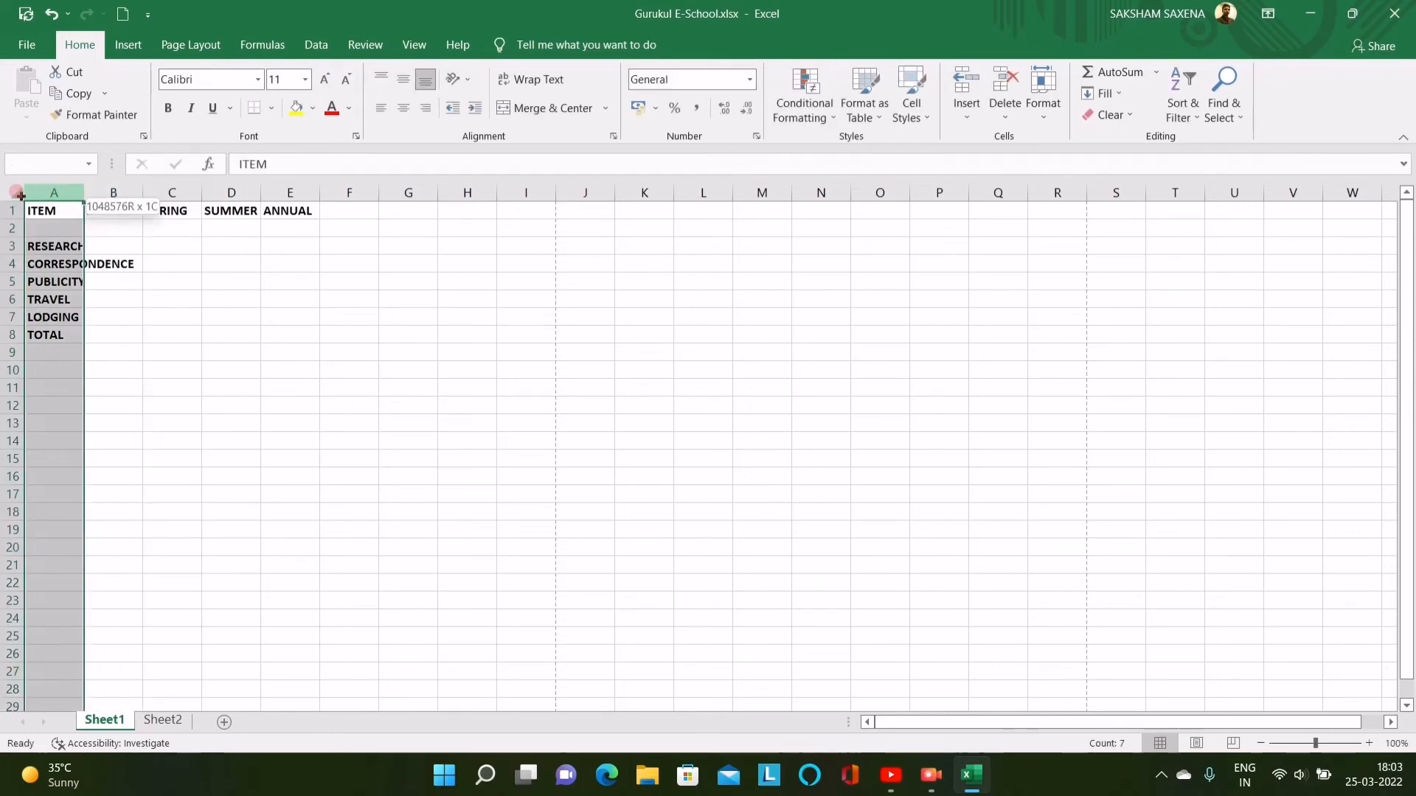
{"action": "left_click", "coordinate": [32, 245]}
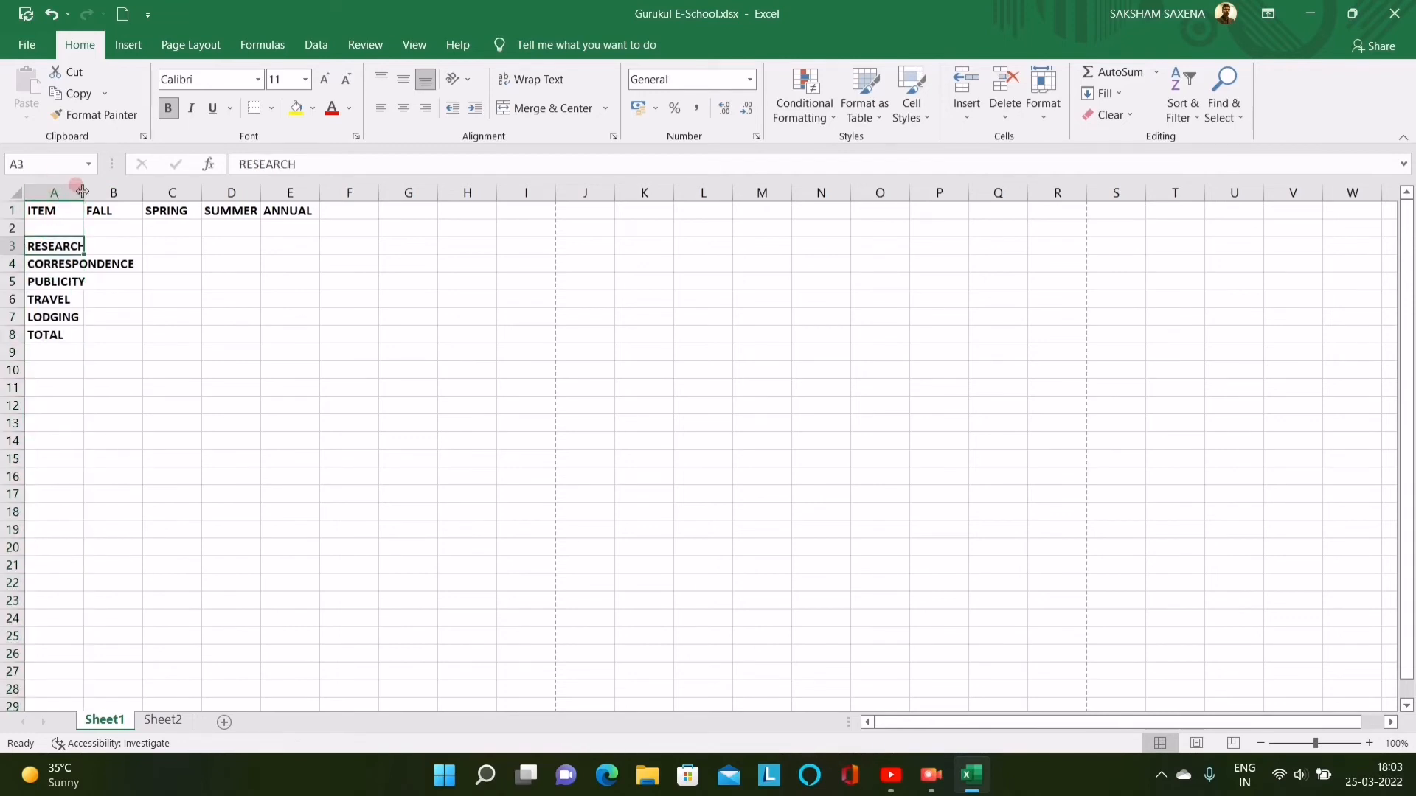
{"action": "left_click_drag", "start_coordinate": [83, 192], "coordinate": [139, 191]}
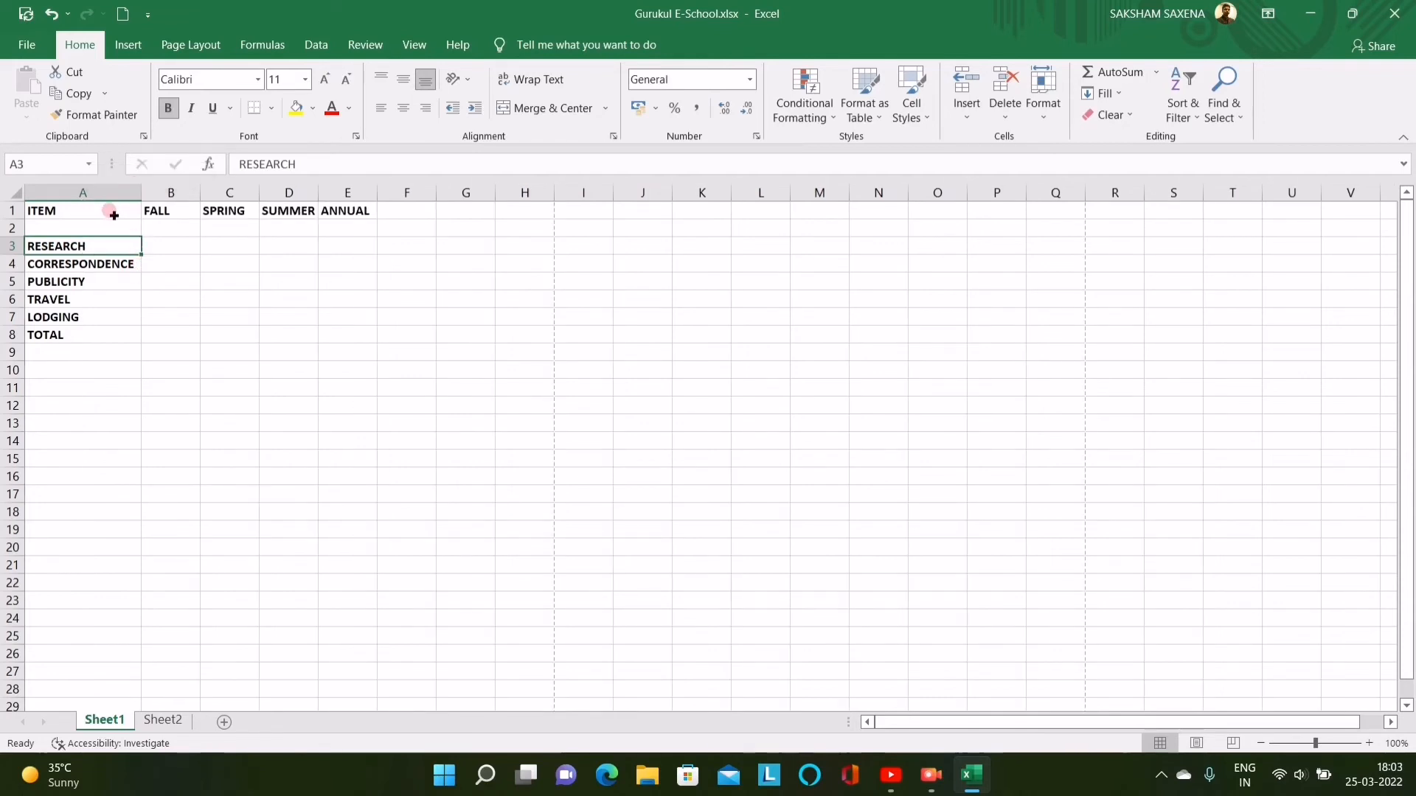
Enter the FALL amounts 20, 30, 50, 500 and 750 in cells B3 to B7, from RESEARCH down to LODGING.
{"action": "left_click", "coordinate": [158, 246]}
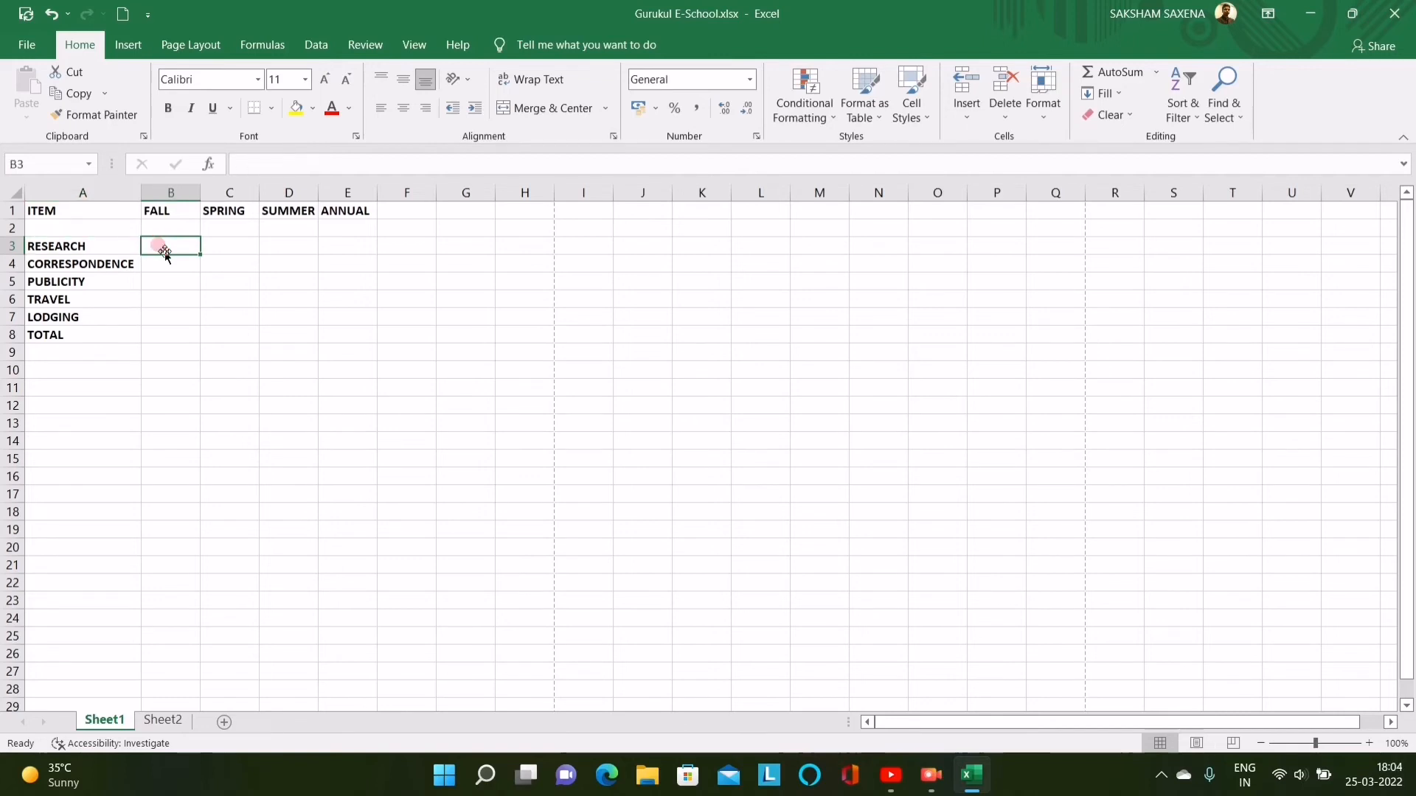
{"action": "type", "text": "20"}
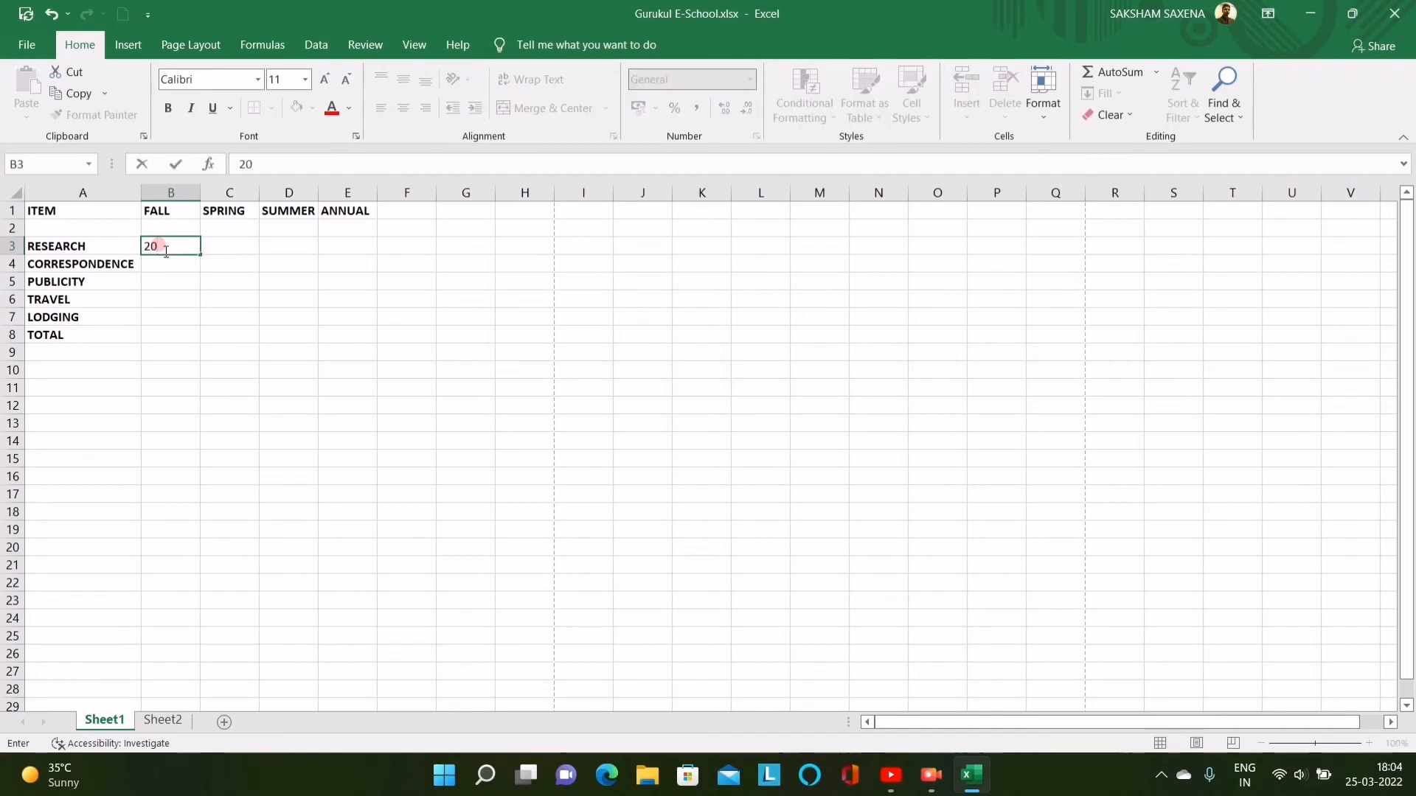
{"action": "key", "text": "Return"}
{"action": "type", "text": "30"}
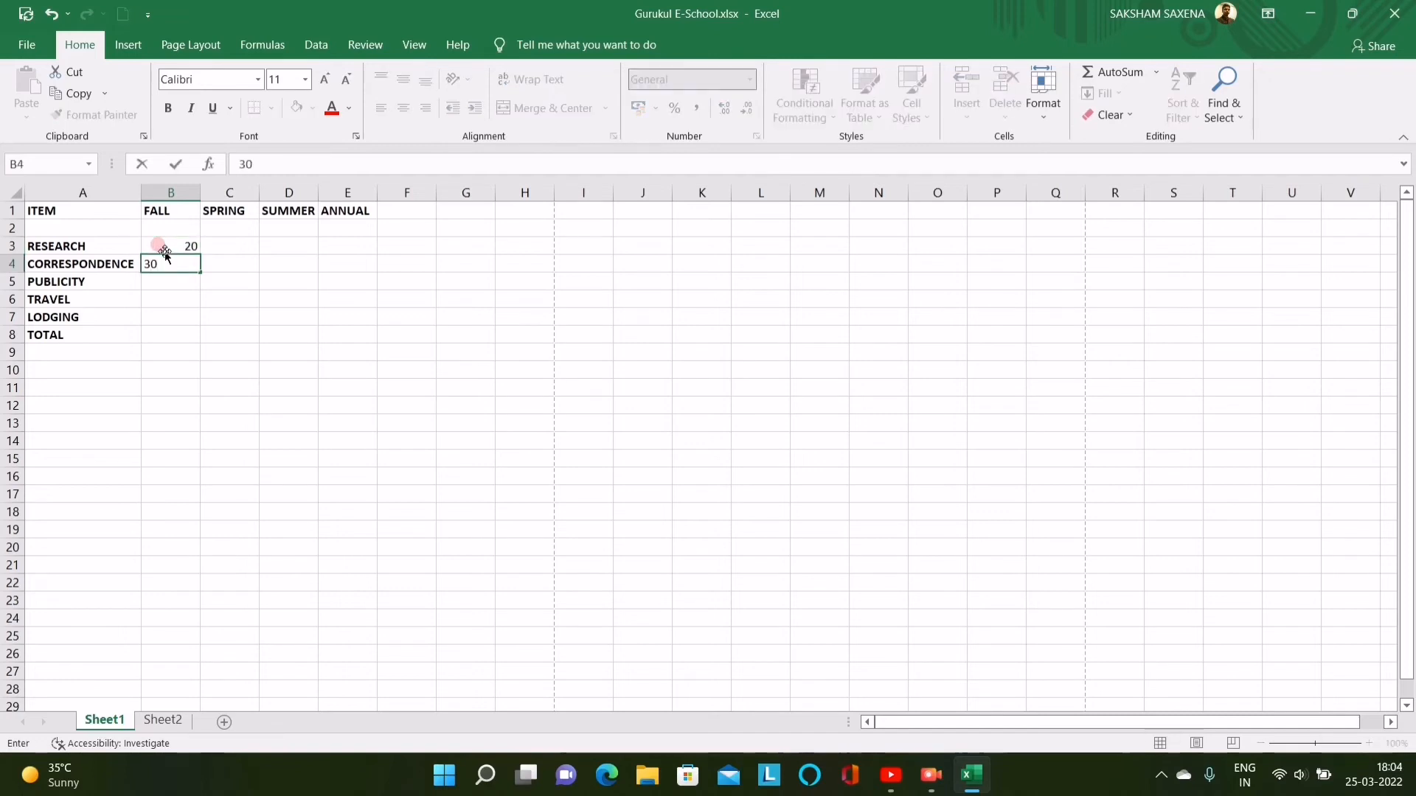
{"action": "key", "text": "Return"}
{"action": "type", "text": "50"}
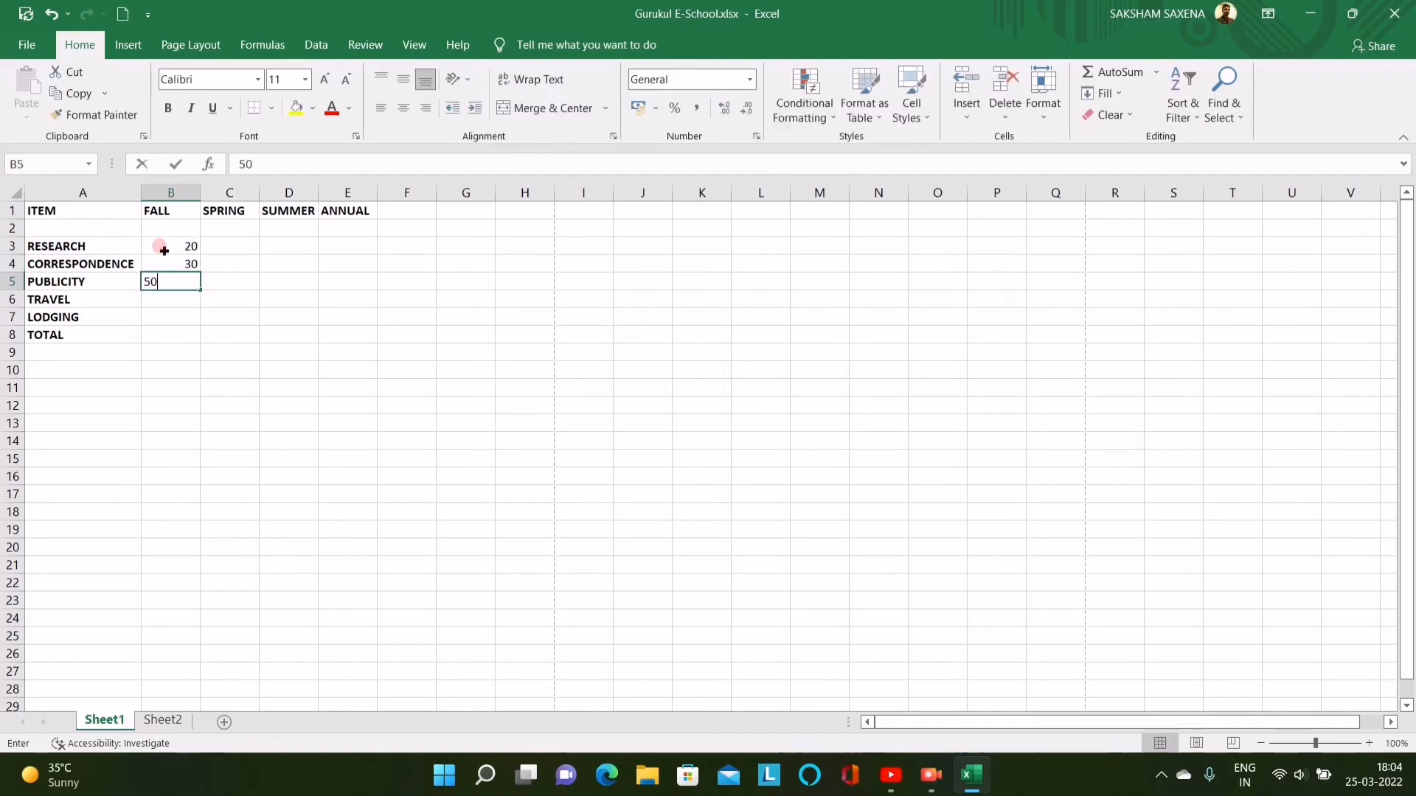
{"action": "key", "text": "Return"}
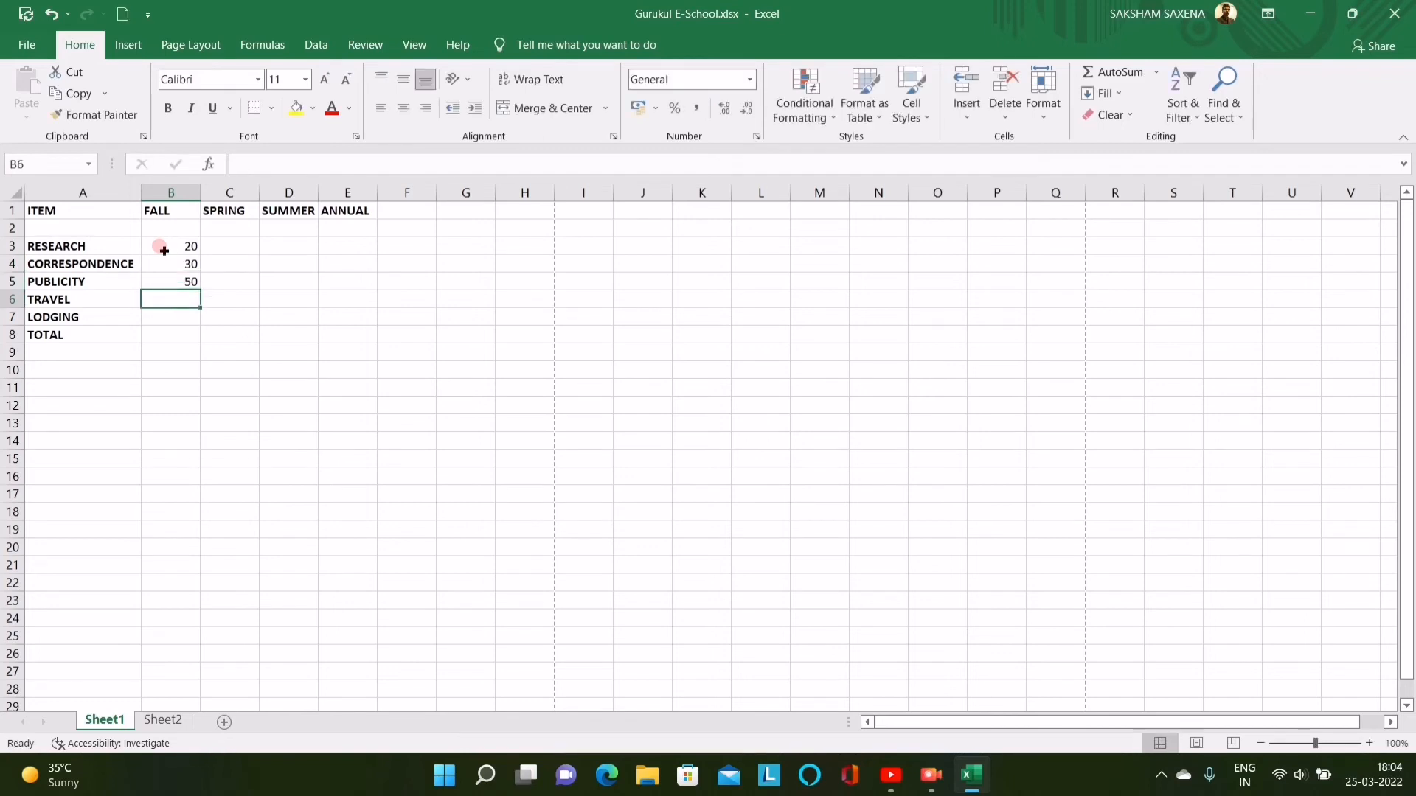
{"action": "type", "text": "500"}
{"action": "key", "text": "Return"}
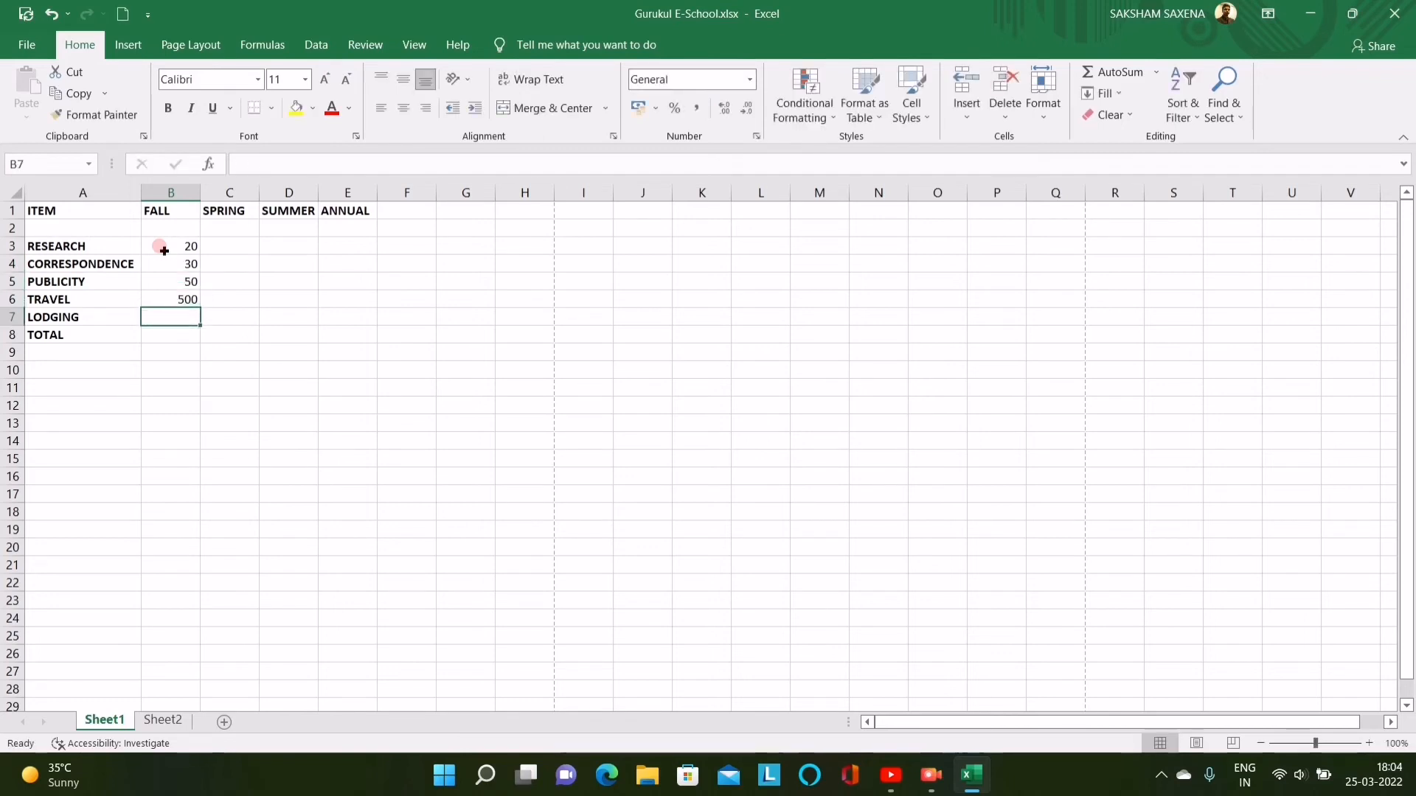
{"action": "type", "text": "750"}
{"action": "key", "text": "Return"}
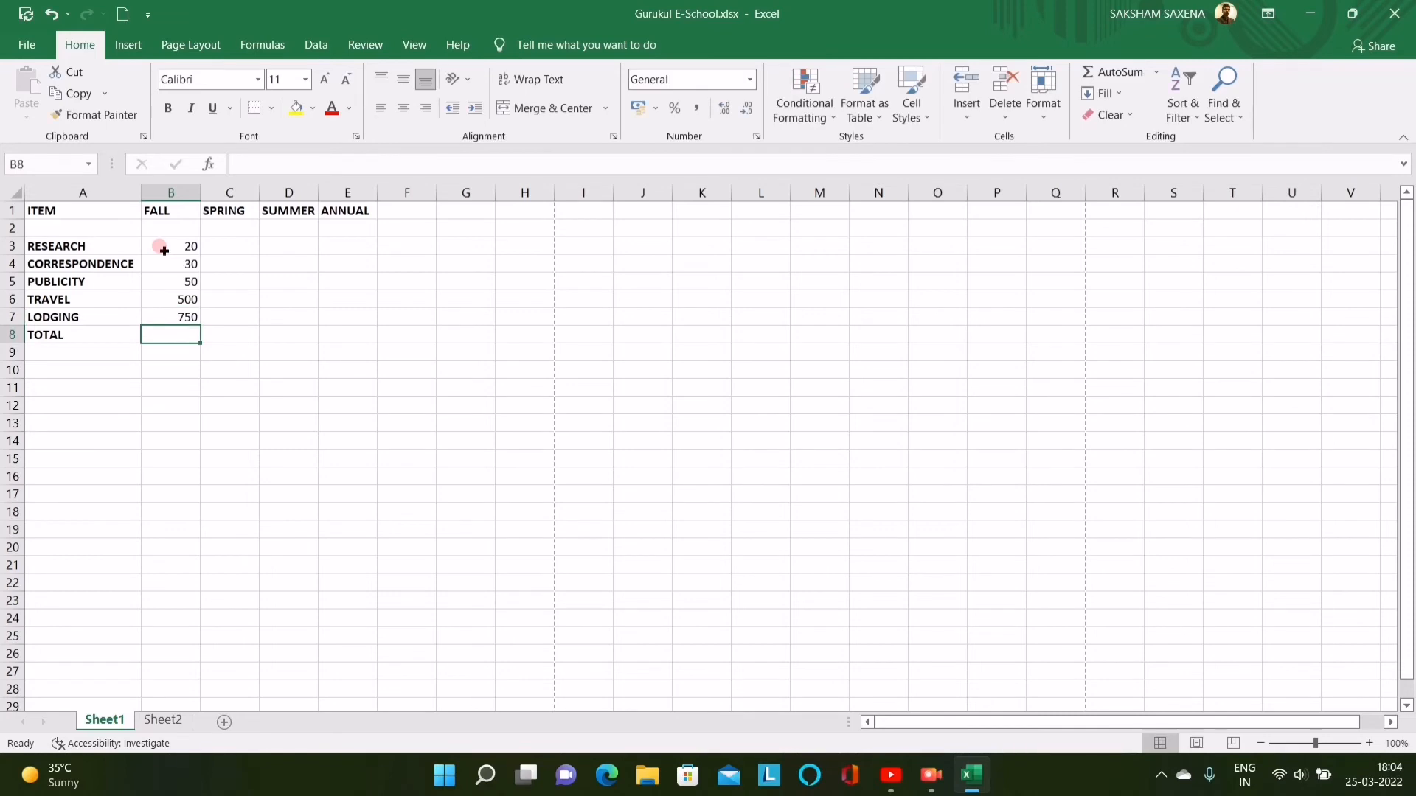
Try to total the FALL amounts in cell B8 with the formula =B3+B7.
{"action": "type", "text": "3"}
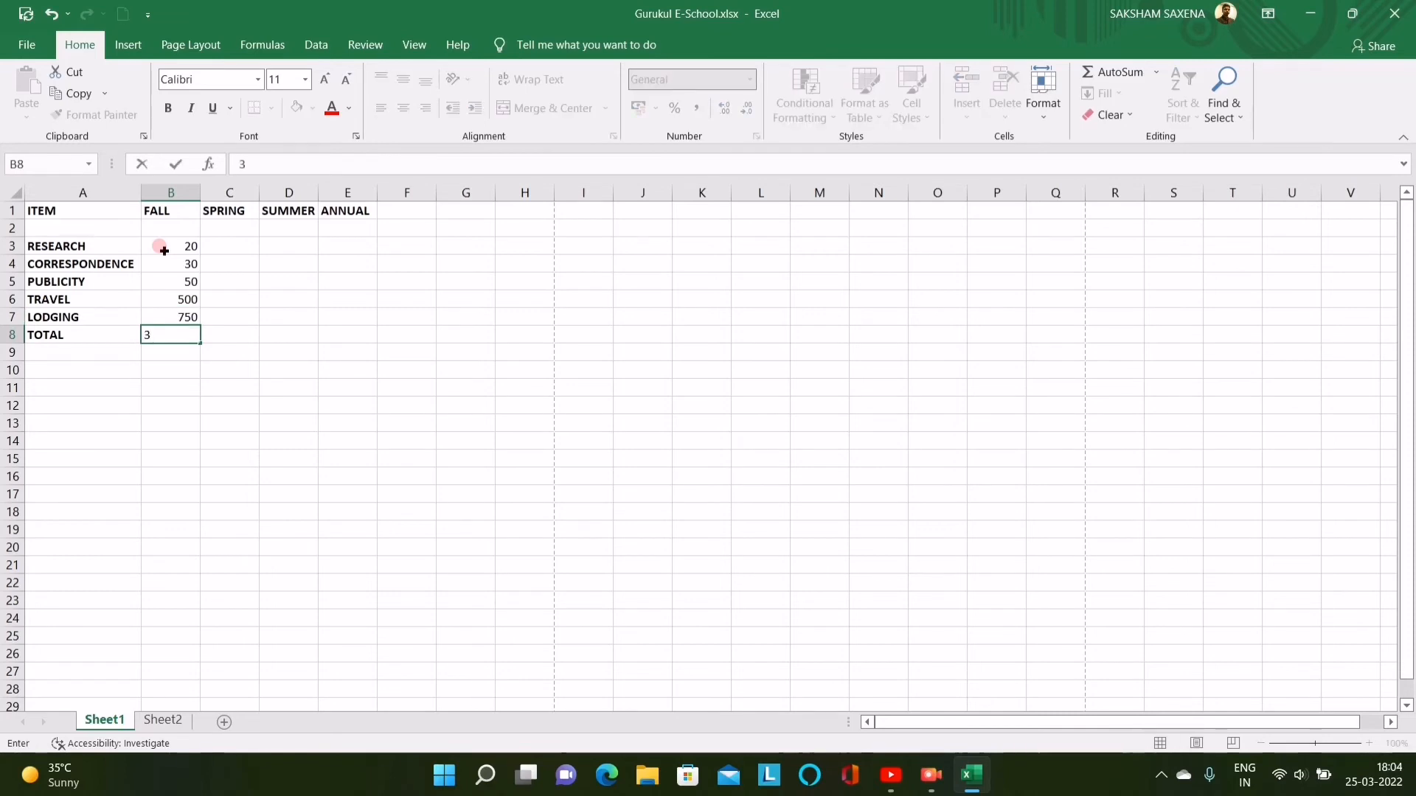
{"action": "key", "text": "BackSpace"}
{"action": "type", "text": "="}
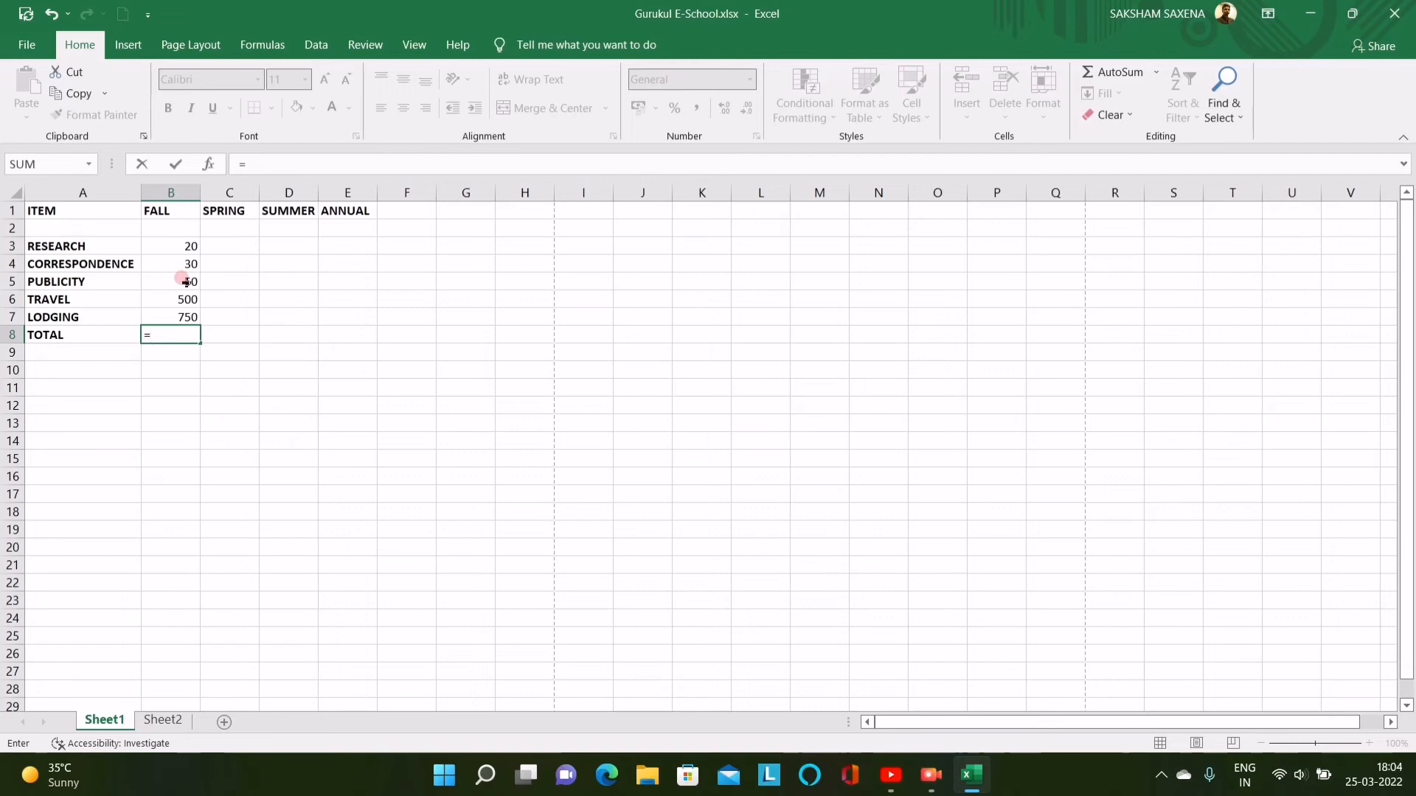
{"action": "type", "text": "B3+"}
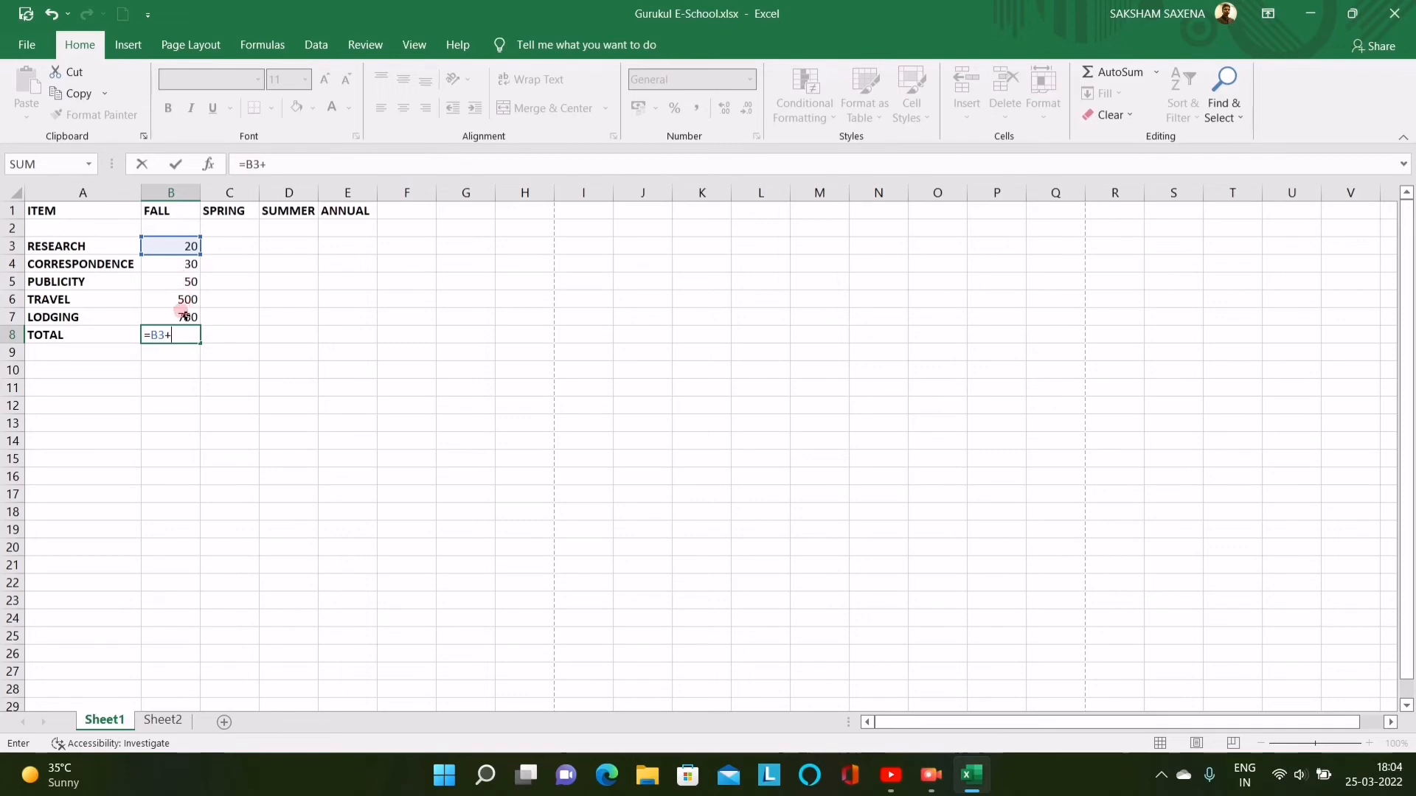
{"action": "type", "text": "B"}
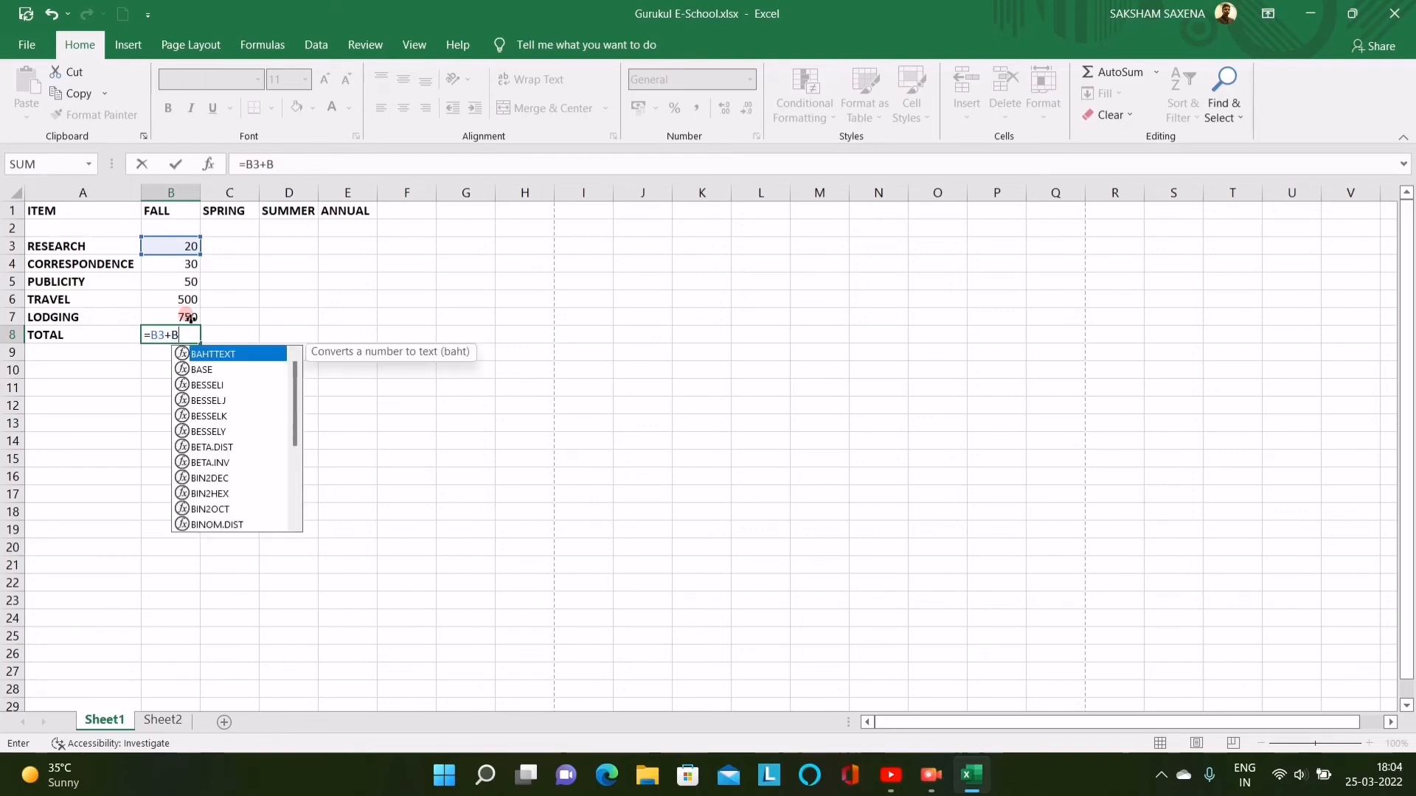
{"action": "type", "text": "7"}
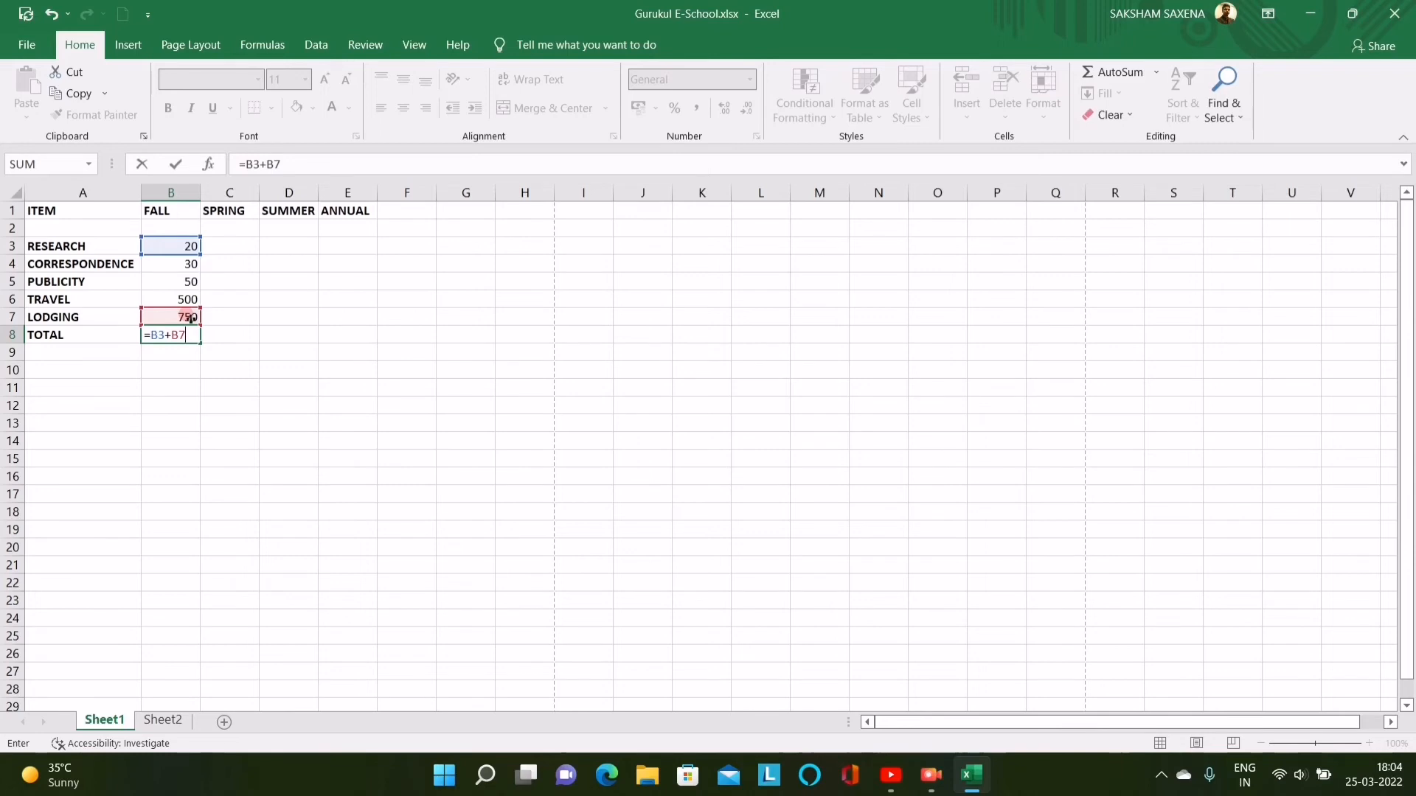
{"action": "key", "text": "Return"}
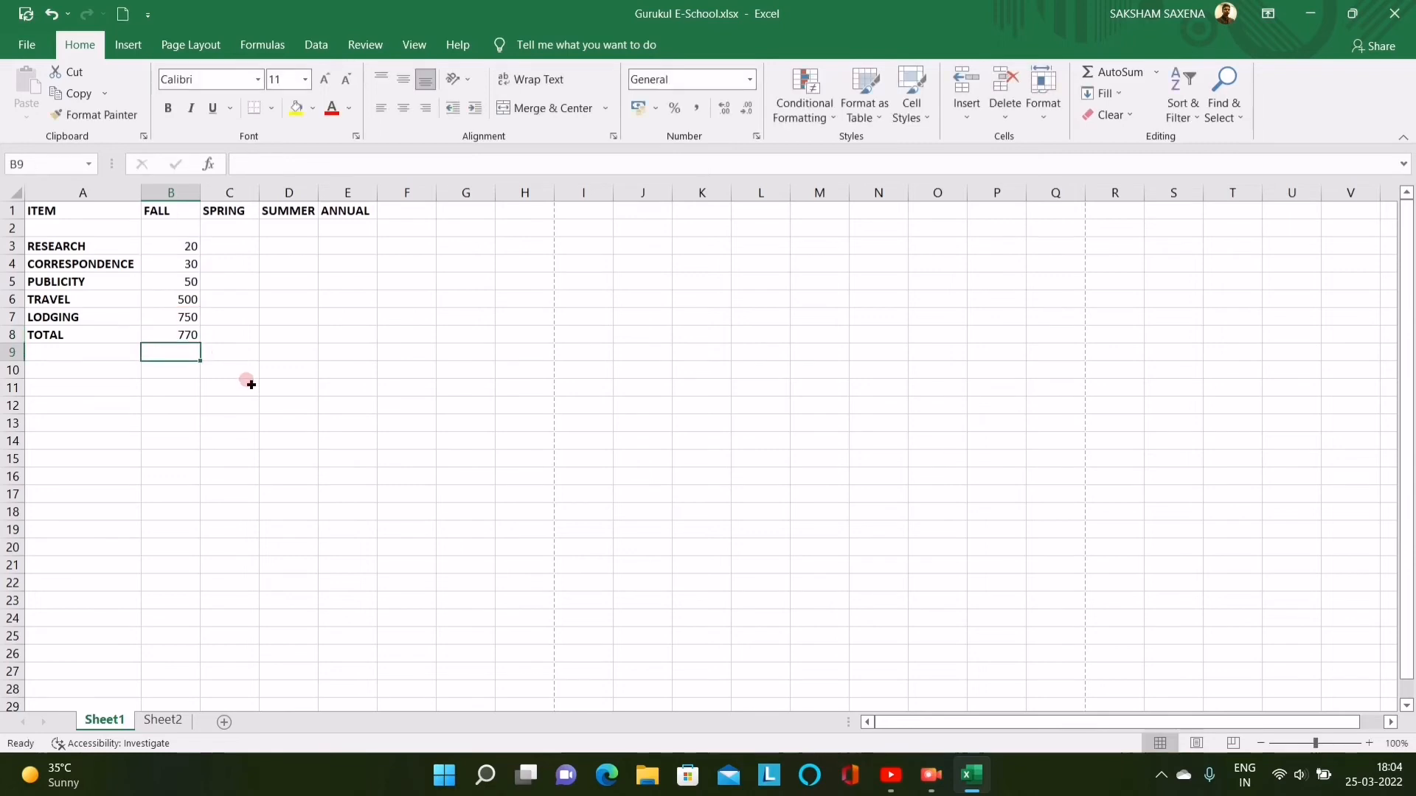
Replace the FALL total formula in cell B8 with =B3+B4+B5+B6+B7.
{"action": "left_click", "coordinate": [180, 334]}
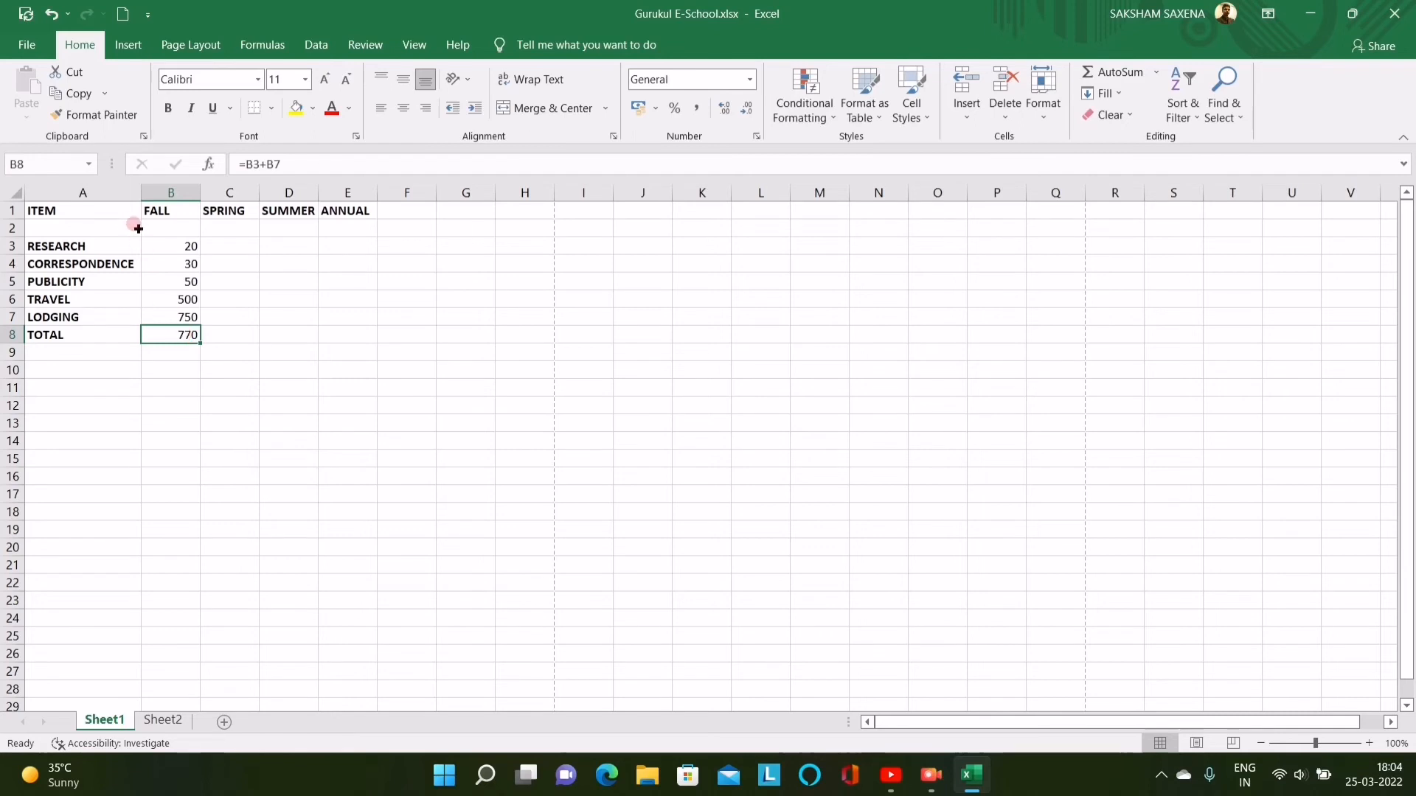
{"action": "left_click", "coordinate": [171, 328]}
{"action": "type", "text": "="}
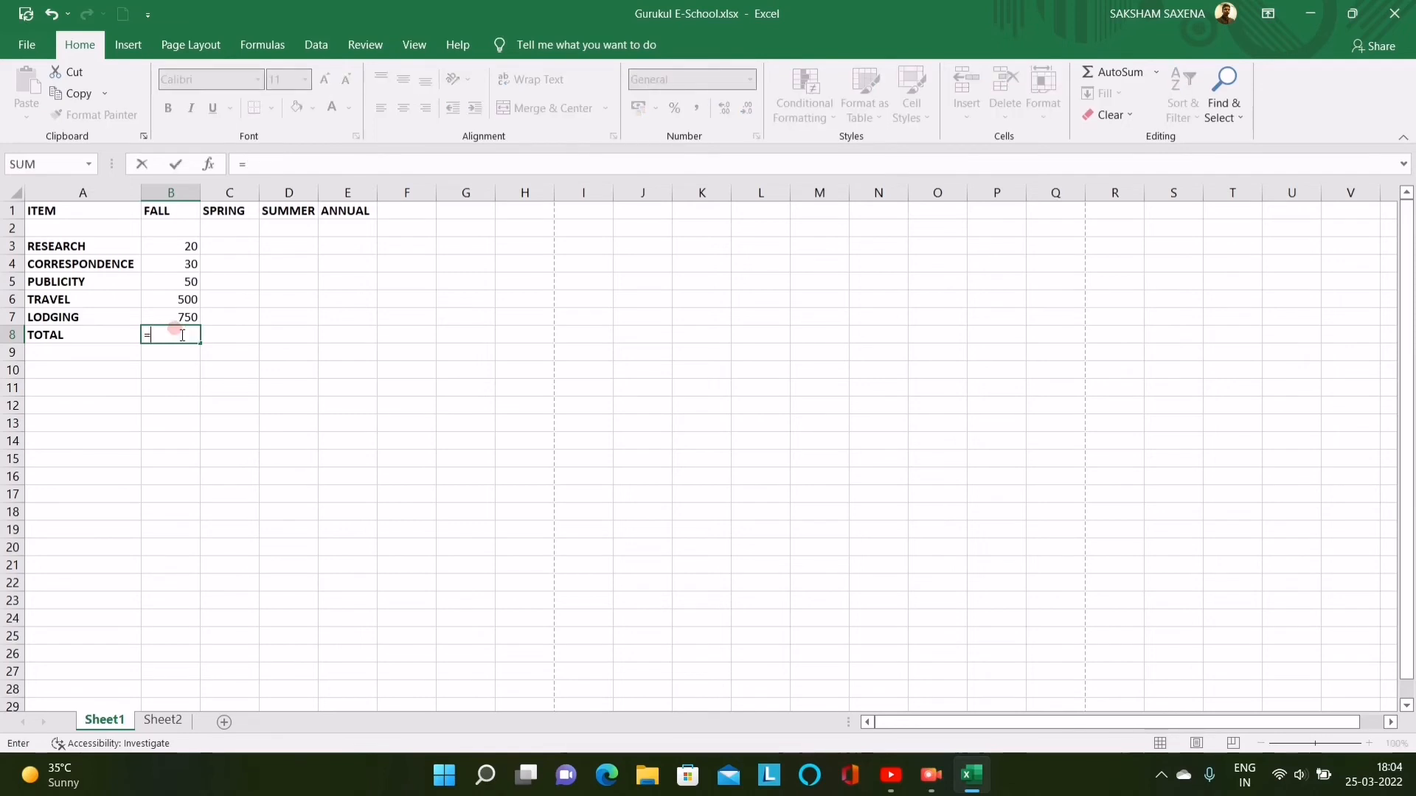
{"action": "type", "text": "B3"}
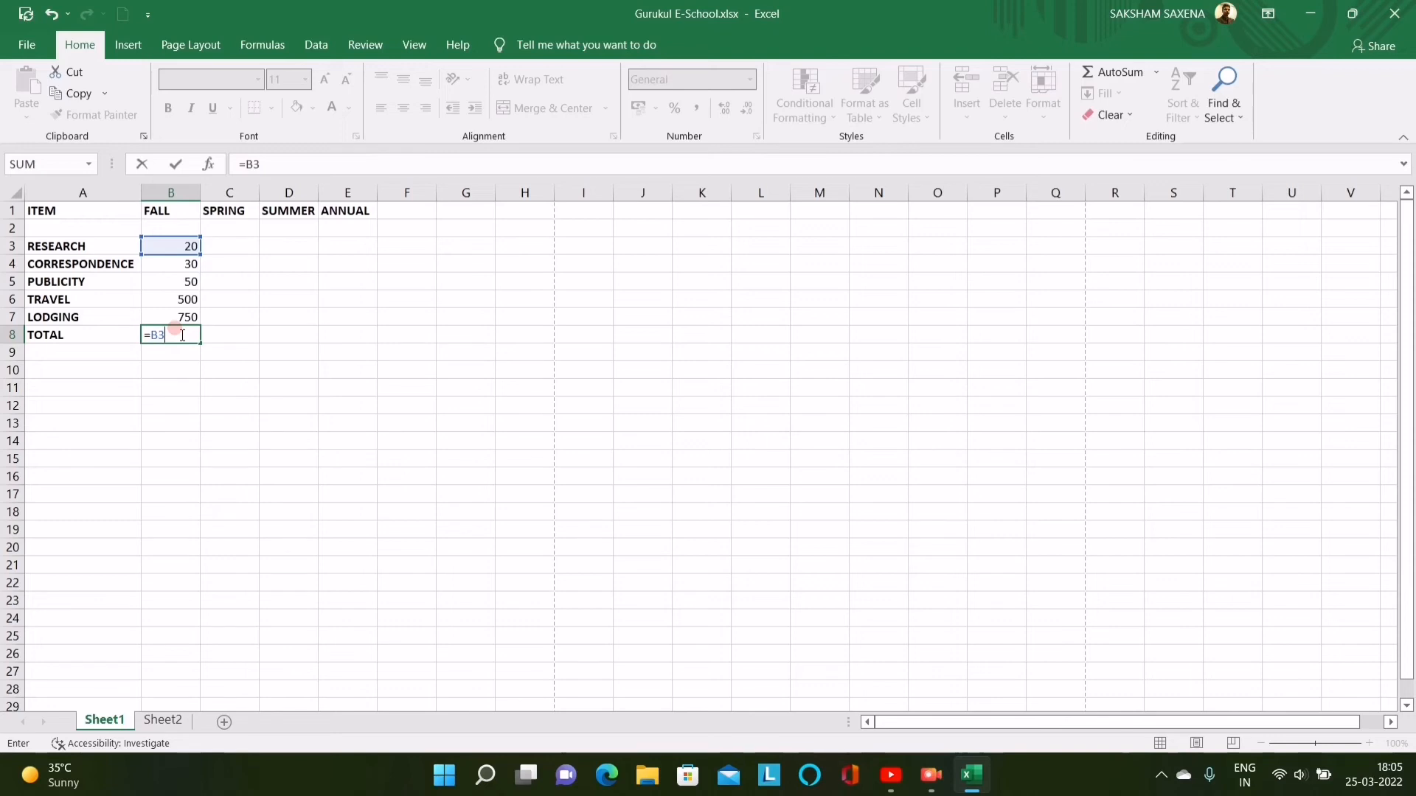
{"action": "type", "text": "+B5"}
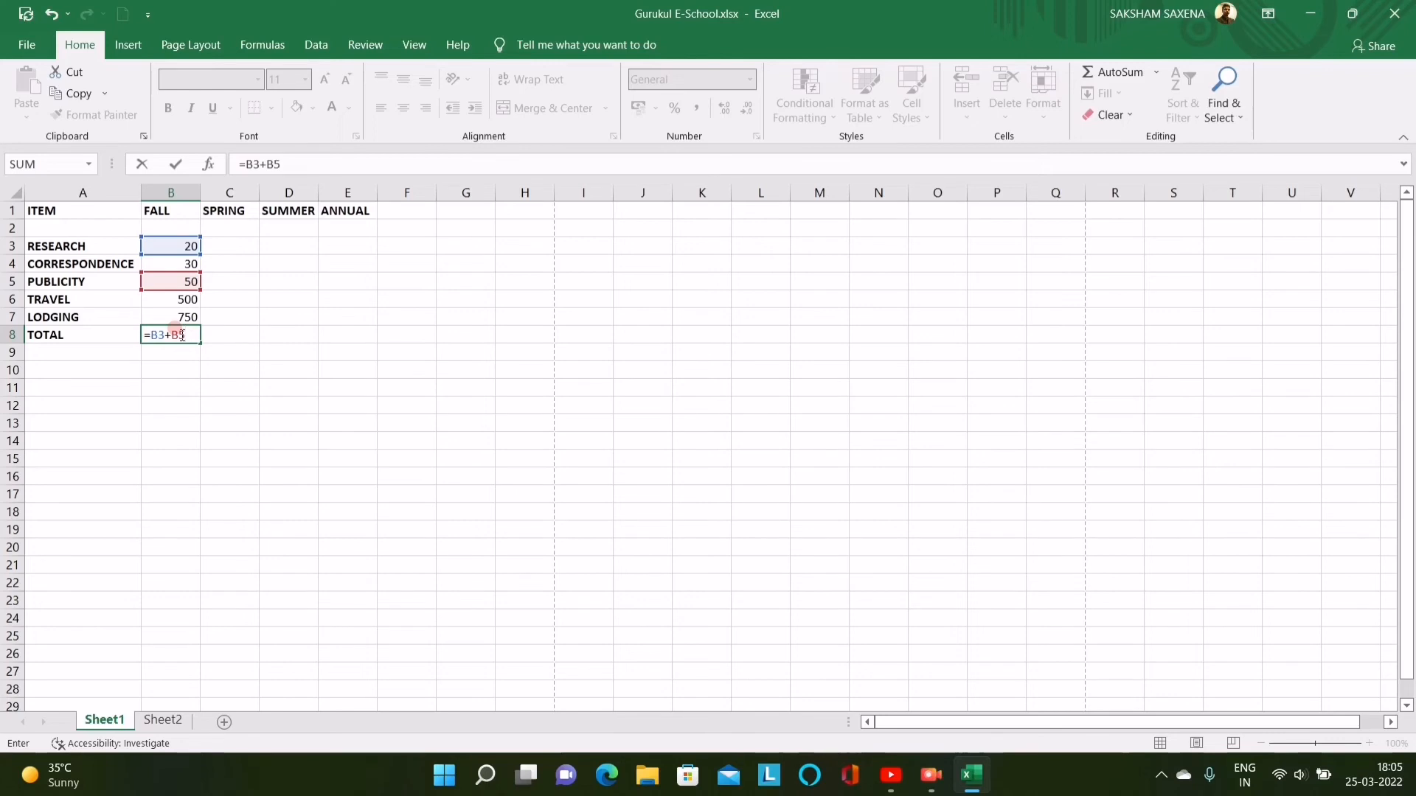
{"action": "key", "text": "BackSpace"}
{"action": "type", "text": "4"}
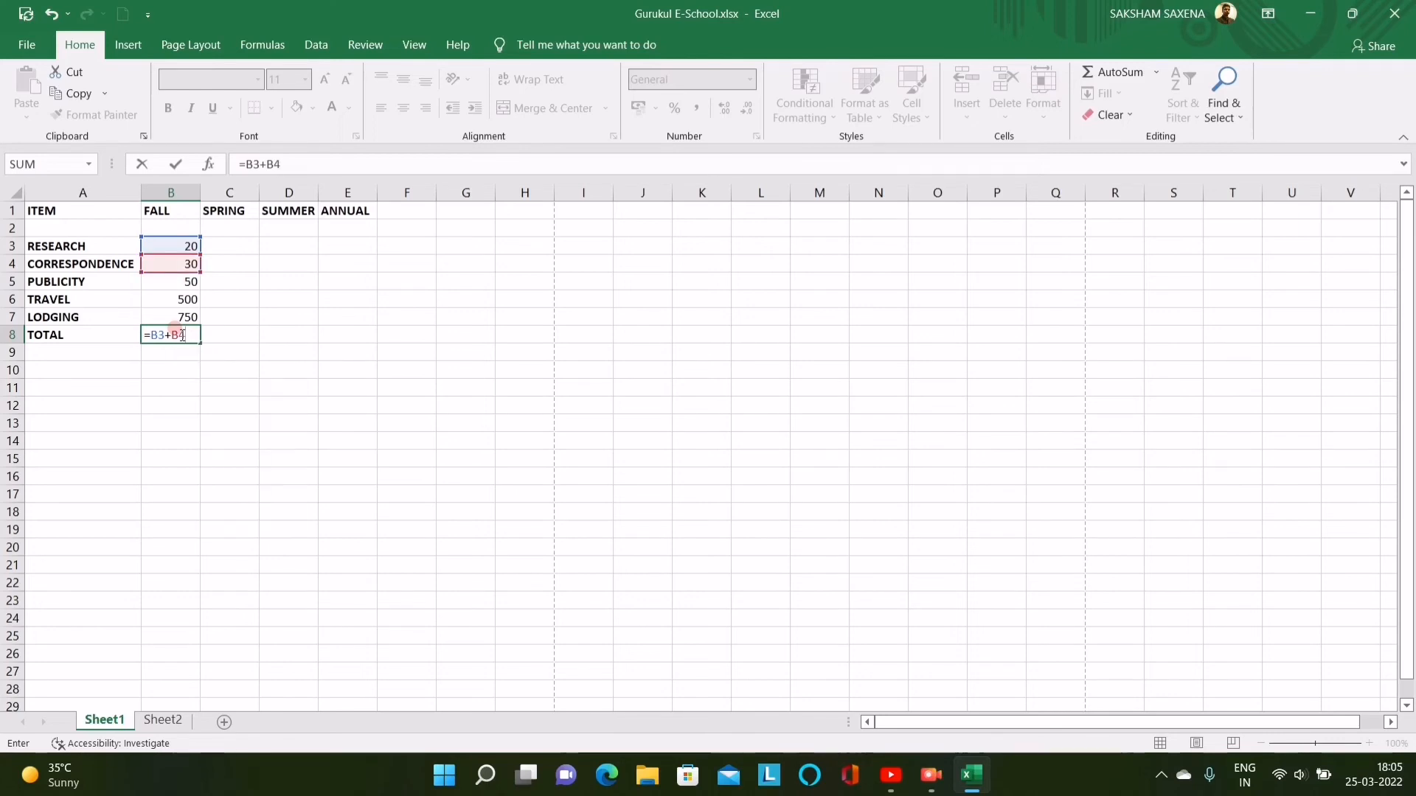
{"action": "type", "text": "+B5+B"}
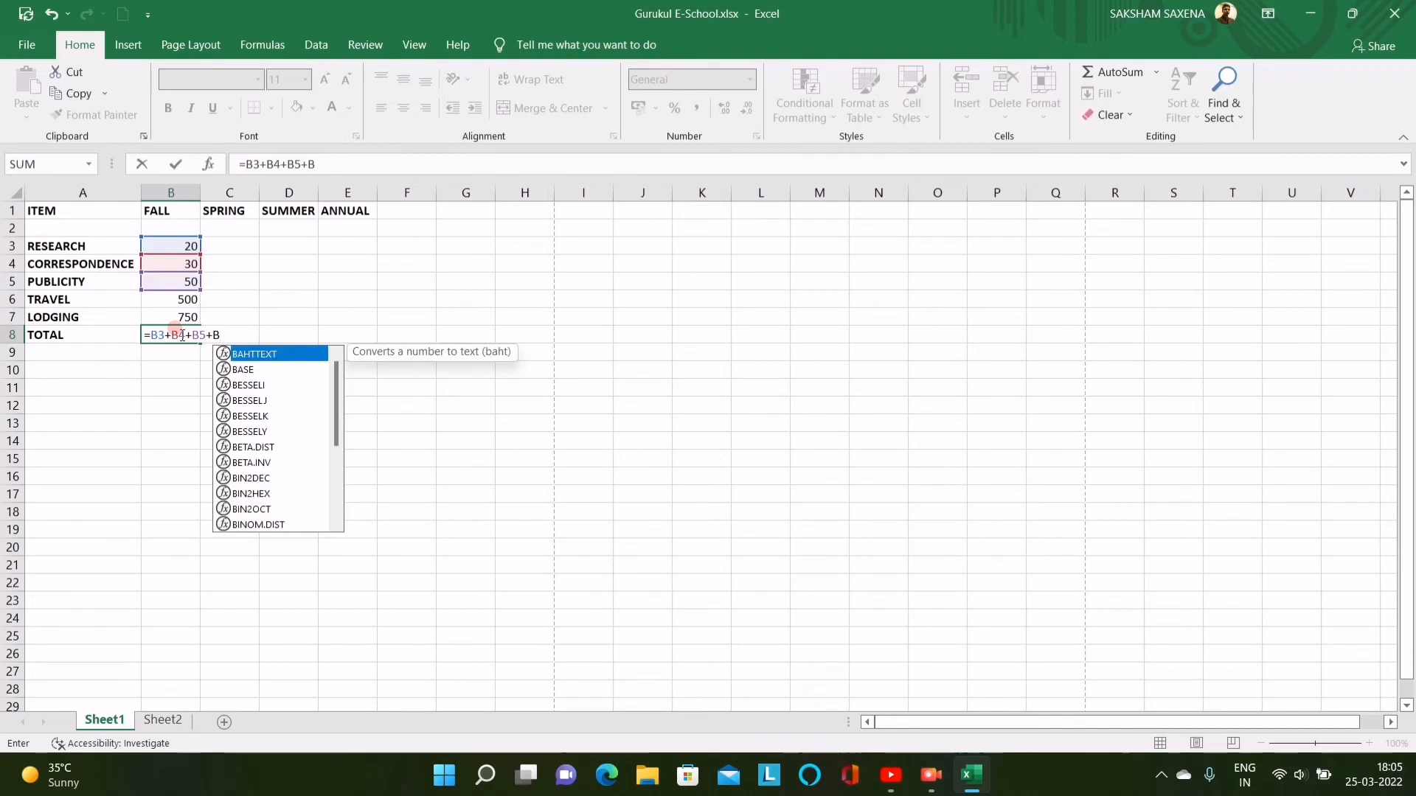
{"action": "type", "text": "6"}
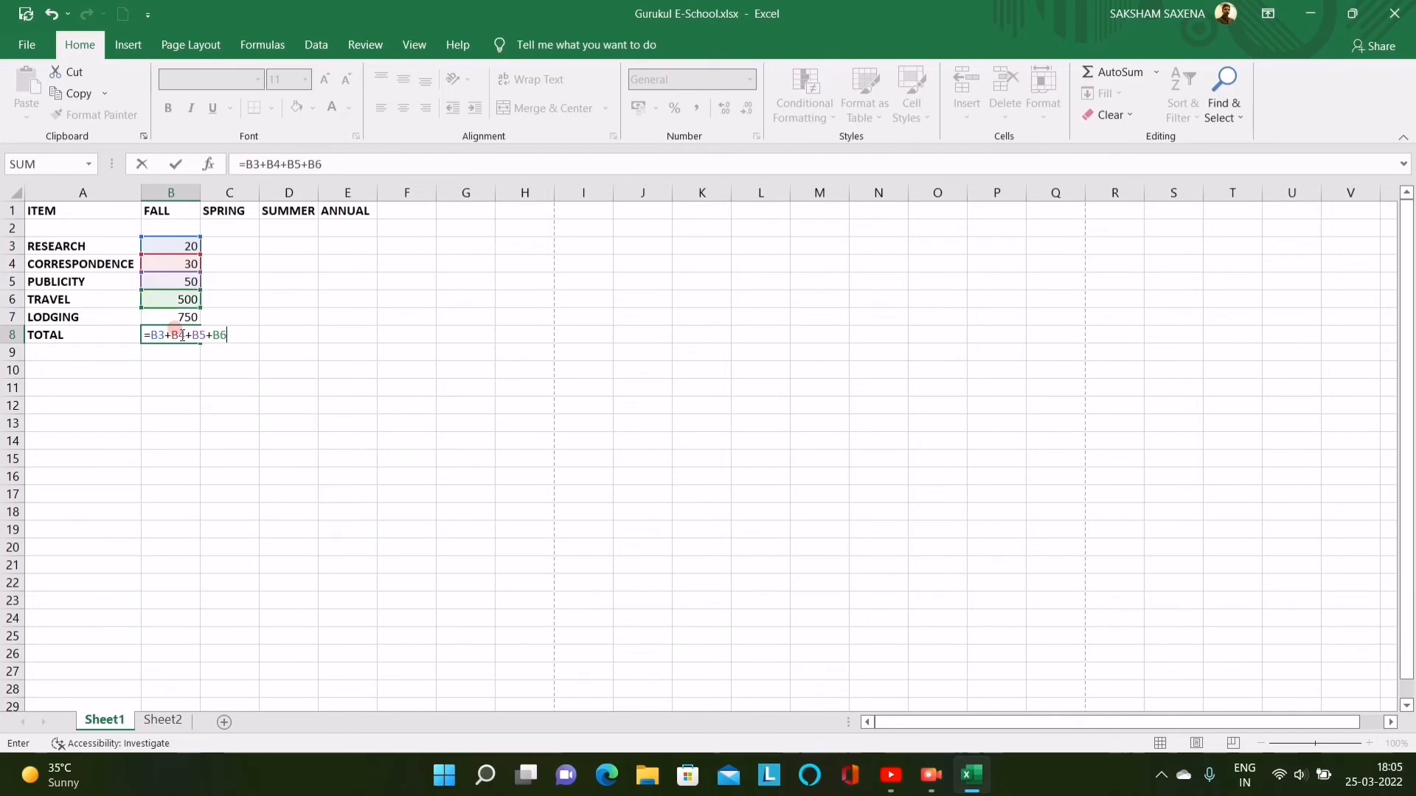
{"action": "type", "text": "+B6"}
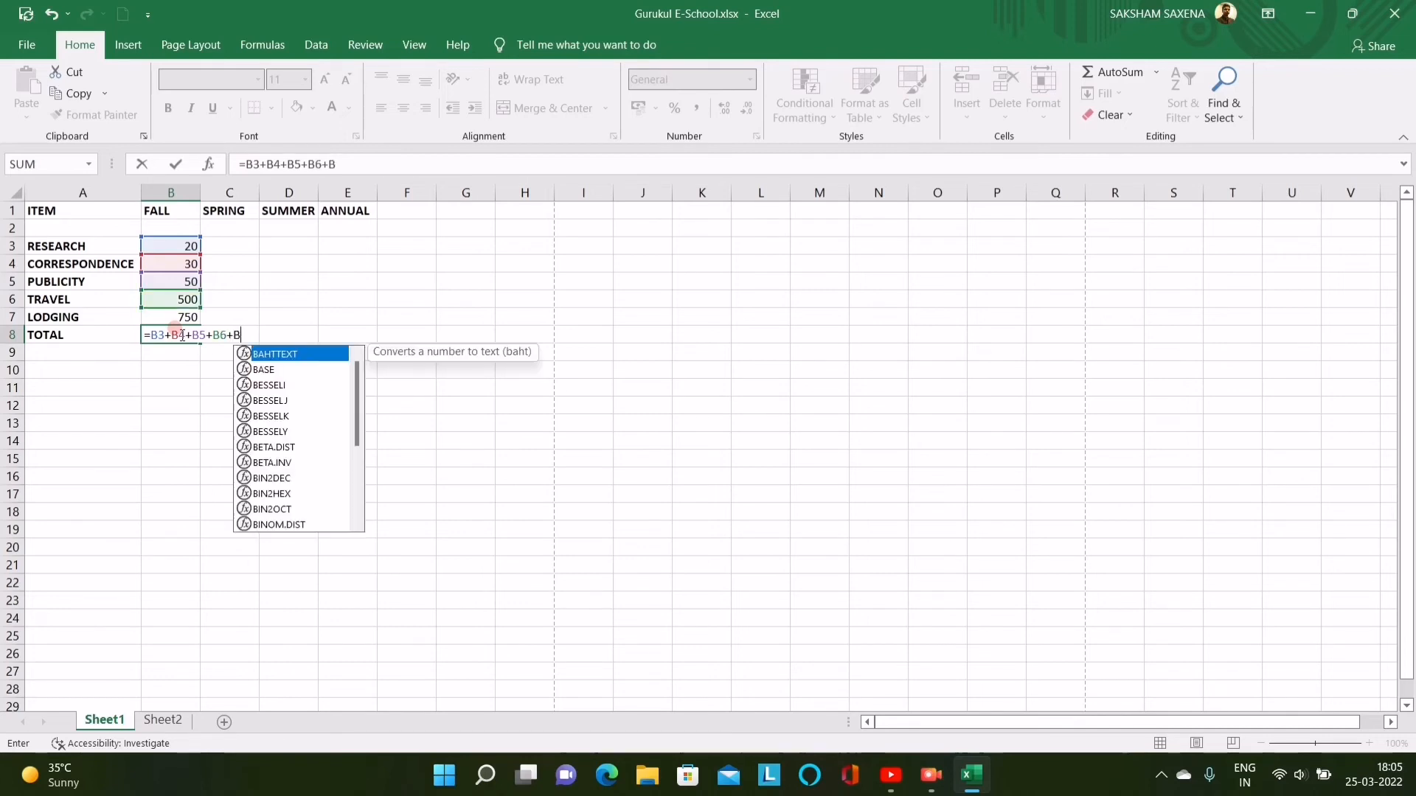
{"action": "key", "text": "BackSpace"}
{"action": "type", "text": "7"}
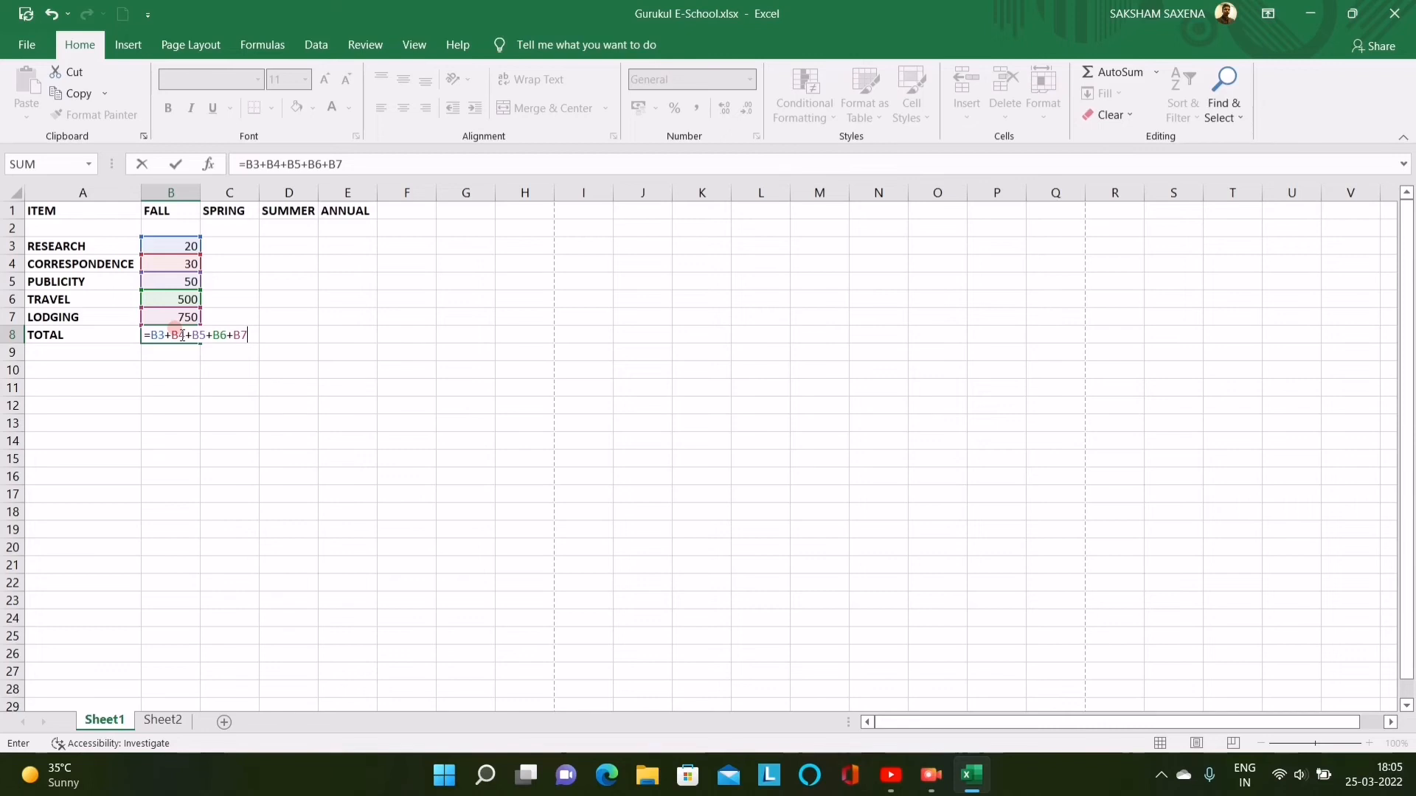
{"action": "key", "text": "Return"}
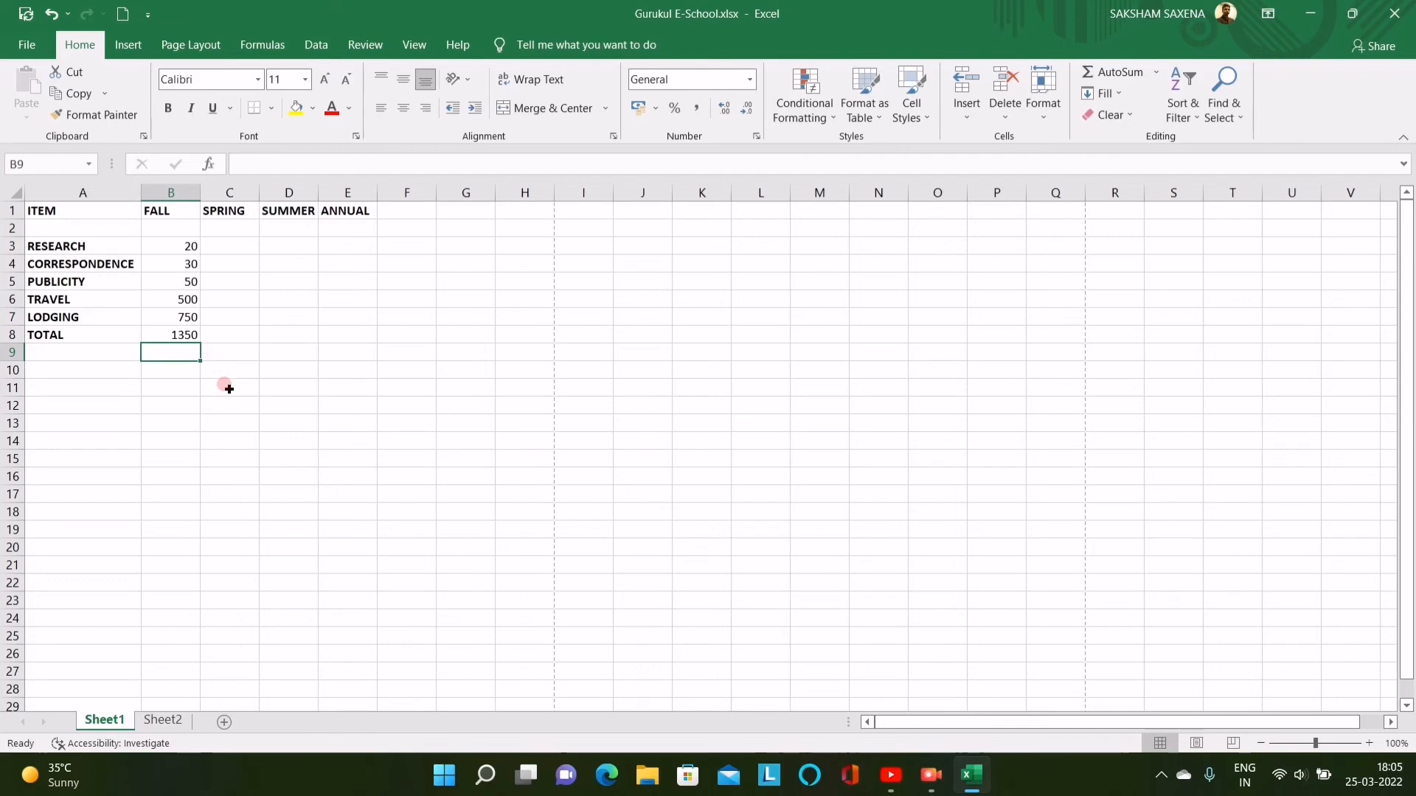
Enter the SPRING amounts 20, 30, 50, 500 and 750 in cells C3 to C7, from RESEARCH down to LODGING.
{"action": "left_click", "coordinate": [227, 246]}
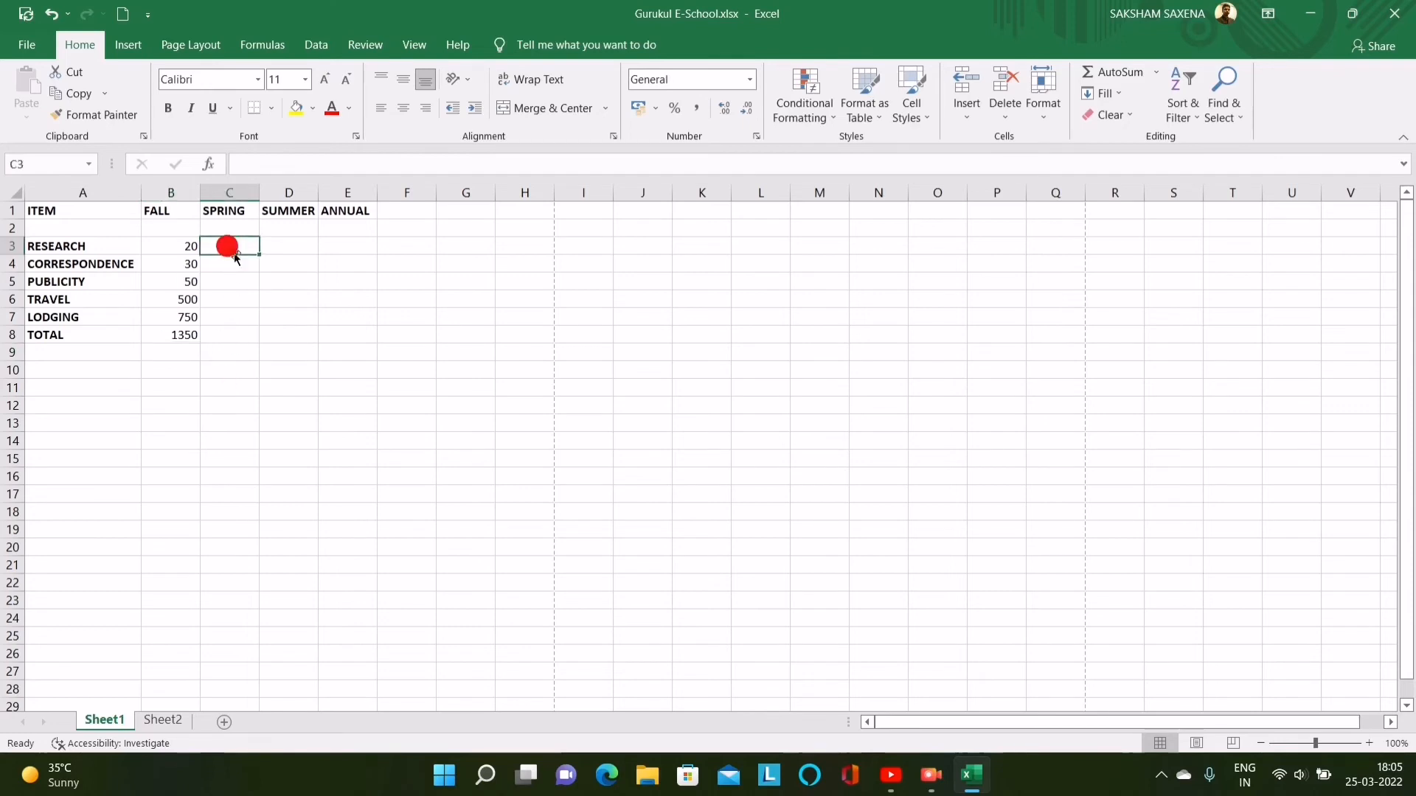
{"action": "type", "text": "20"}
{"action": "key", "text": "ctrl+Return"}
{"action": "type", "text": "2"}
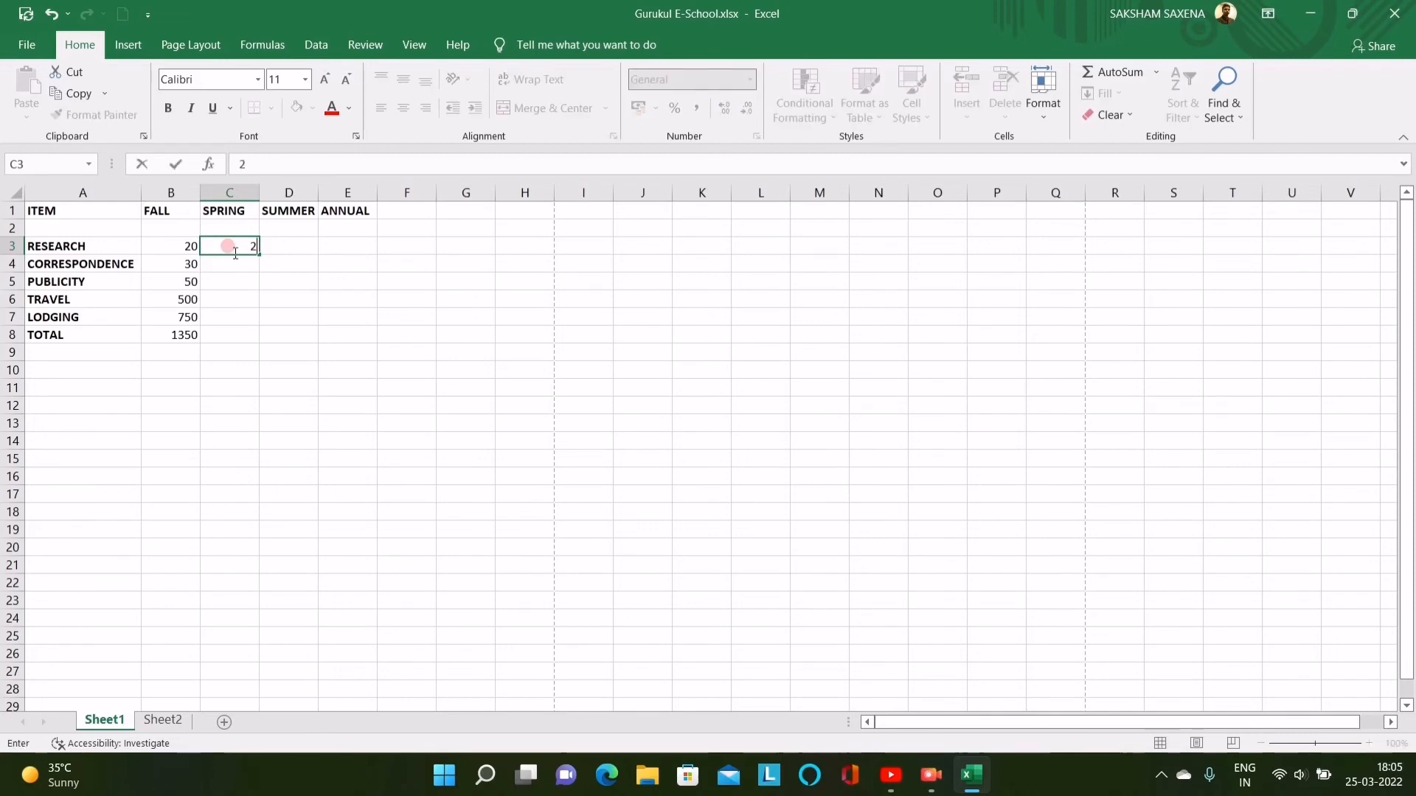
{"action": "type", "text": "0"}
{"action": "key", "text": "Return"}
{"action": "type", "text": "30"}
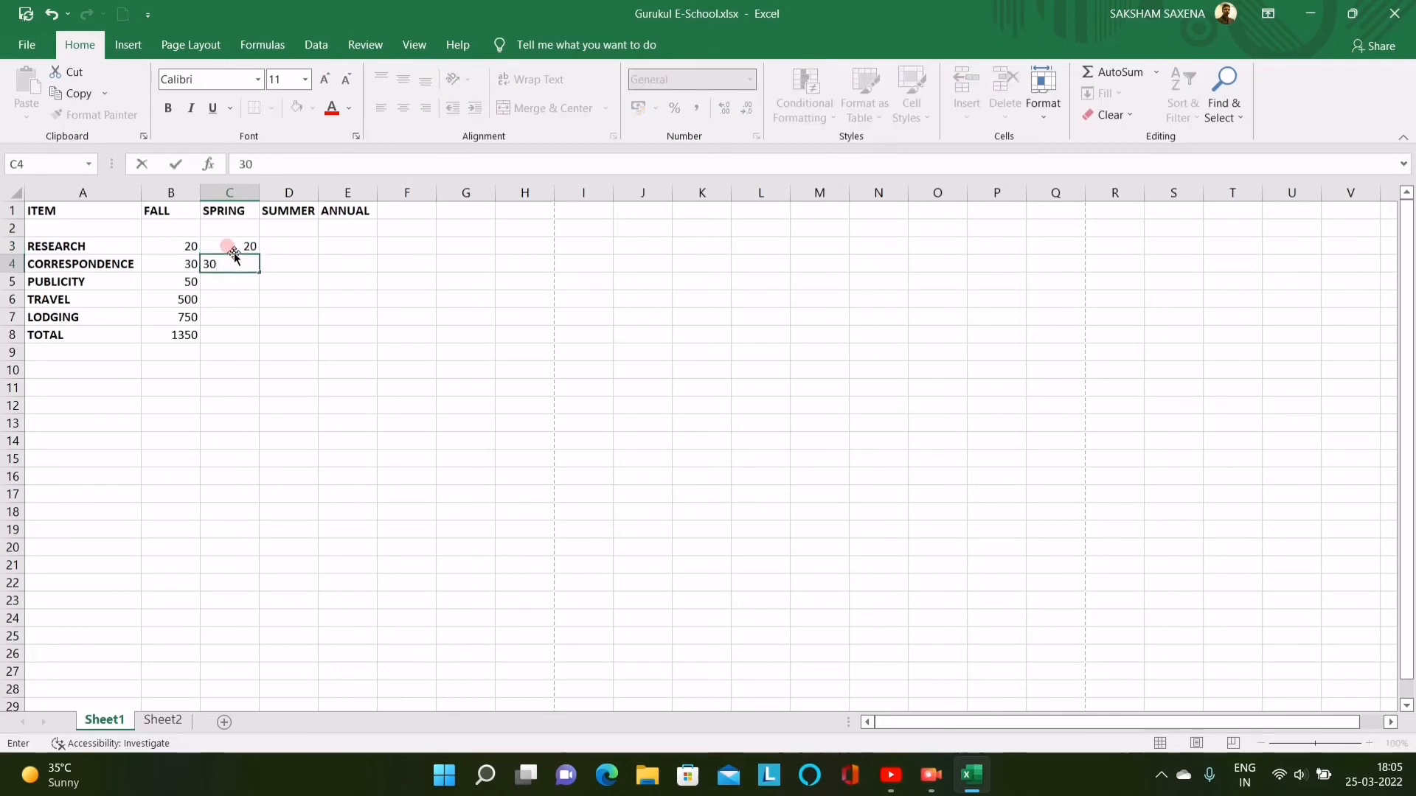
{"action": "key", "text": "Return"}
{"action": "type", "text": "50"}
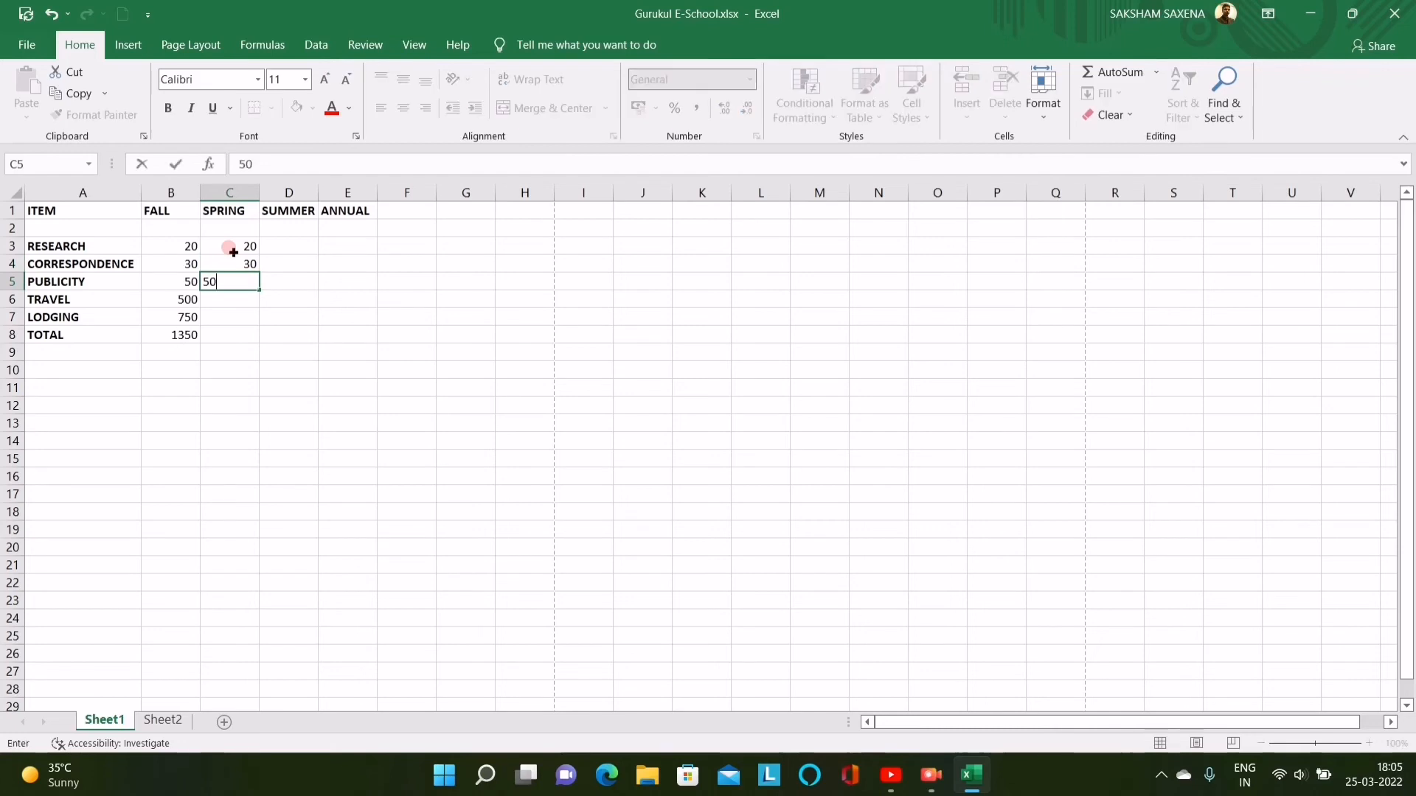
{"action": "key", "text": "Return"}
{"action": "type", "text": "500"}
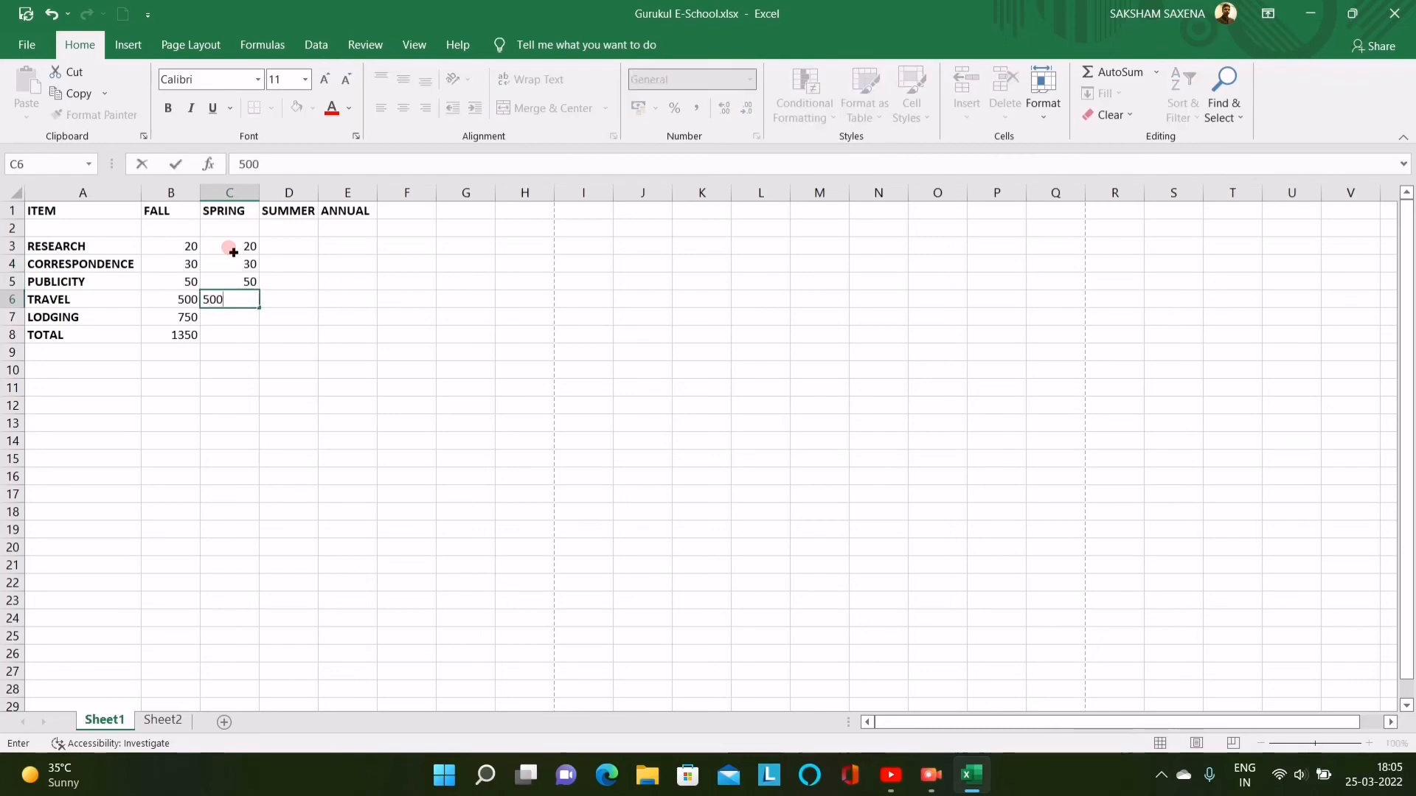
{"action": "key", "text": "Return"}
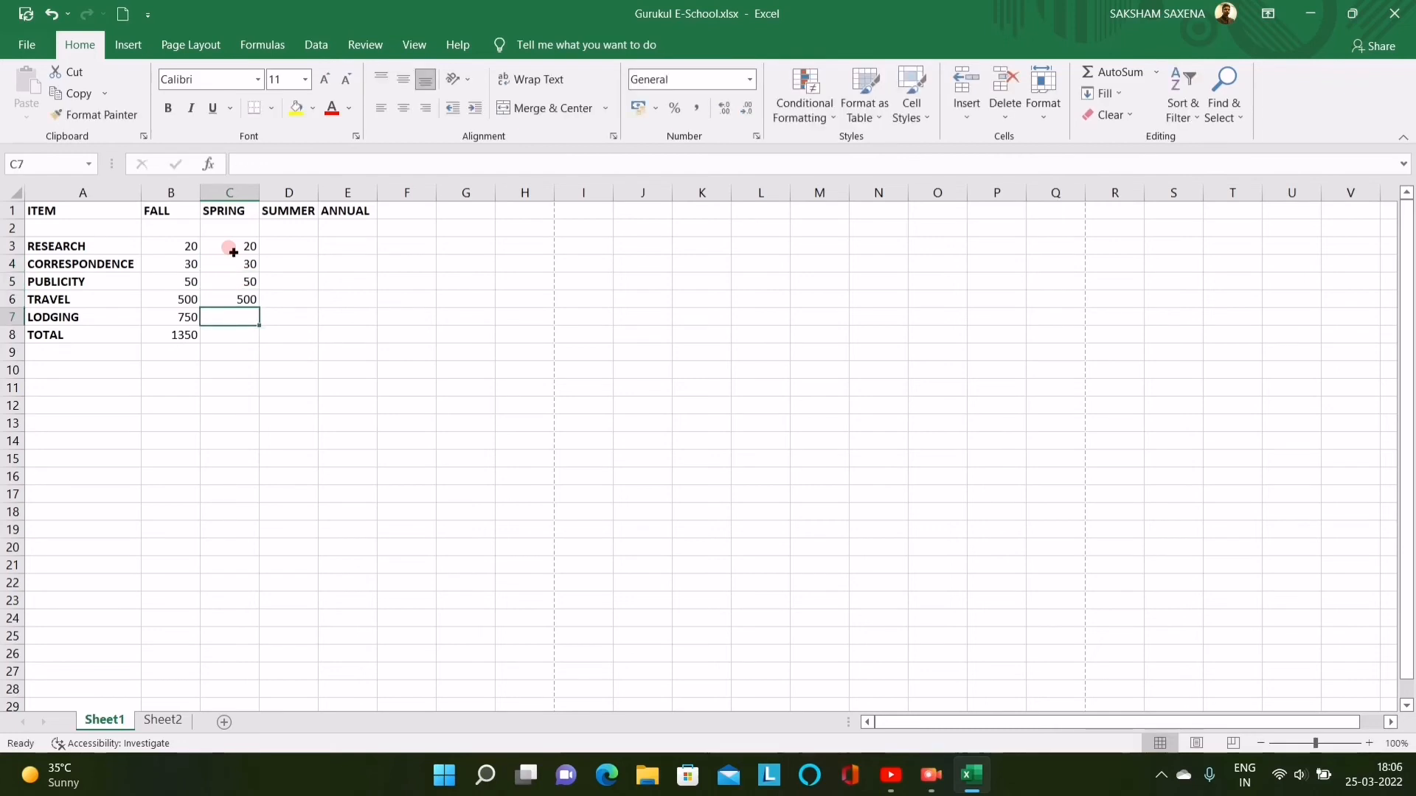
{"action": "type", "text": "750"}
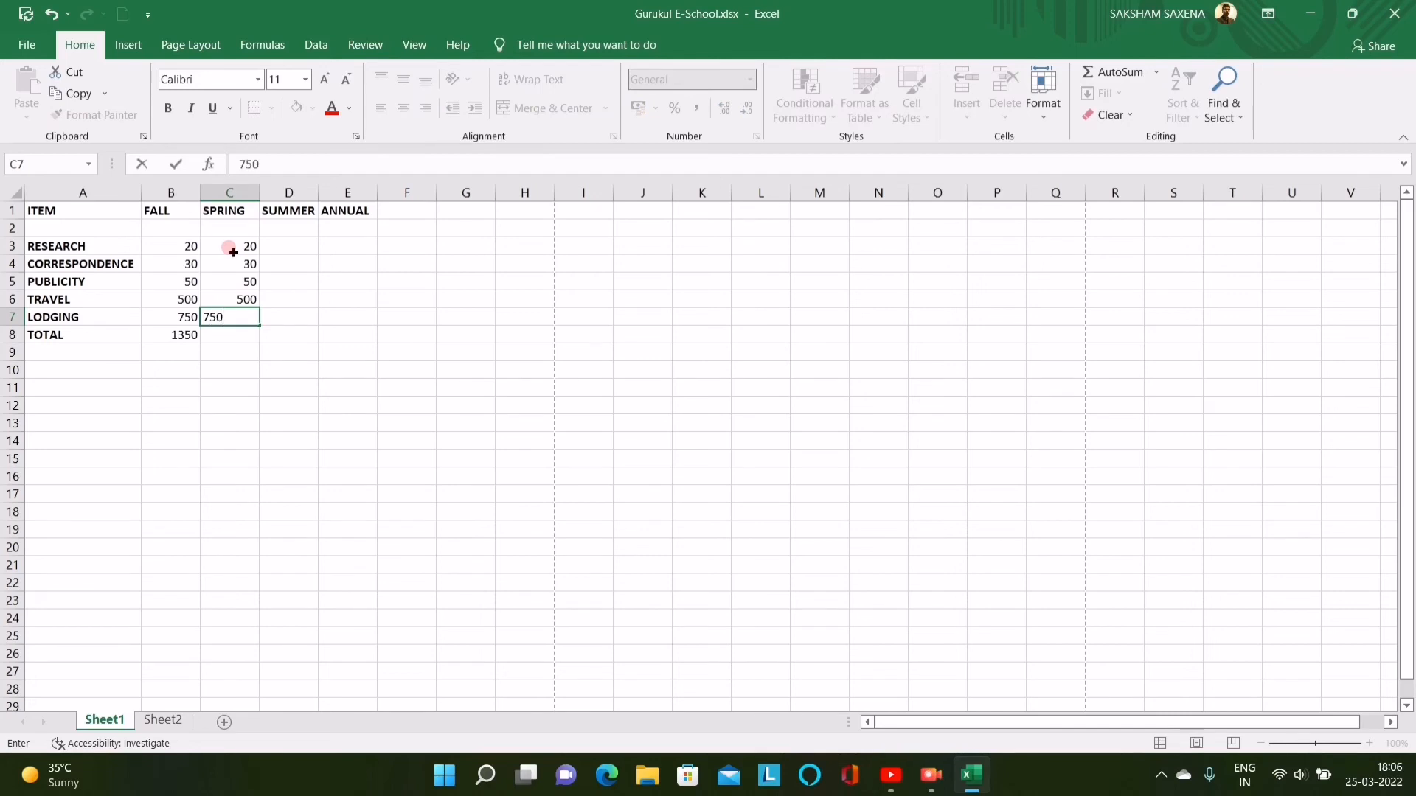
{"action": "key", "text": "Return"}
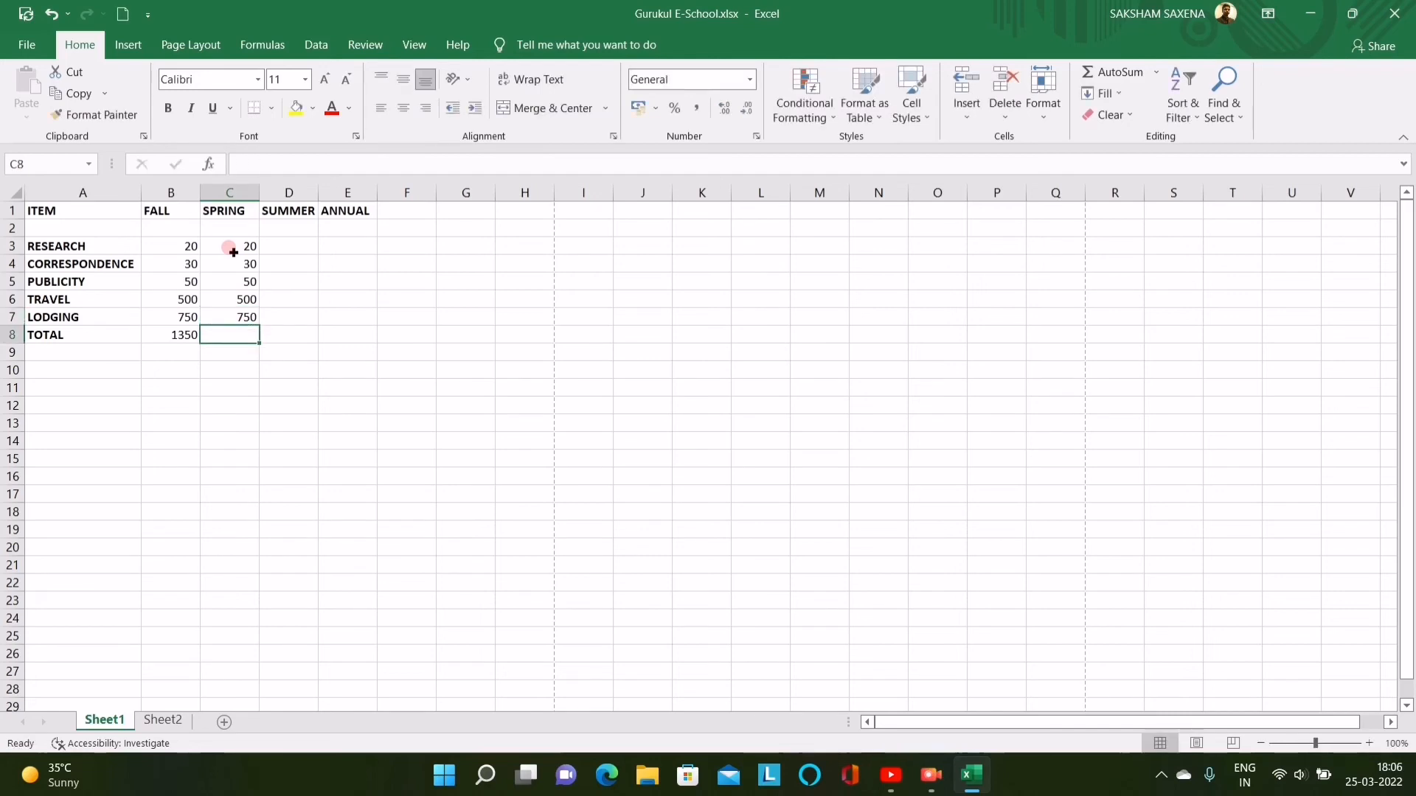
Total the SPRING amounts in cell C8 with the formula =C3+C4+C5+C6+C7.
{"action": "type", "text": "="}
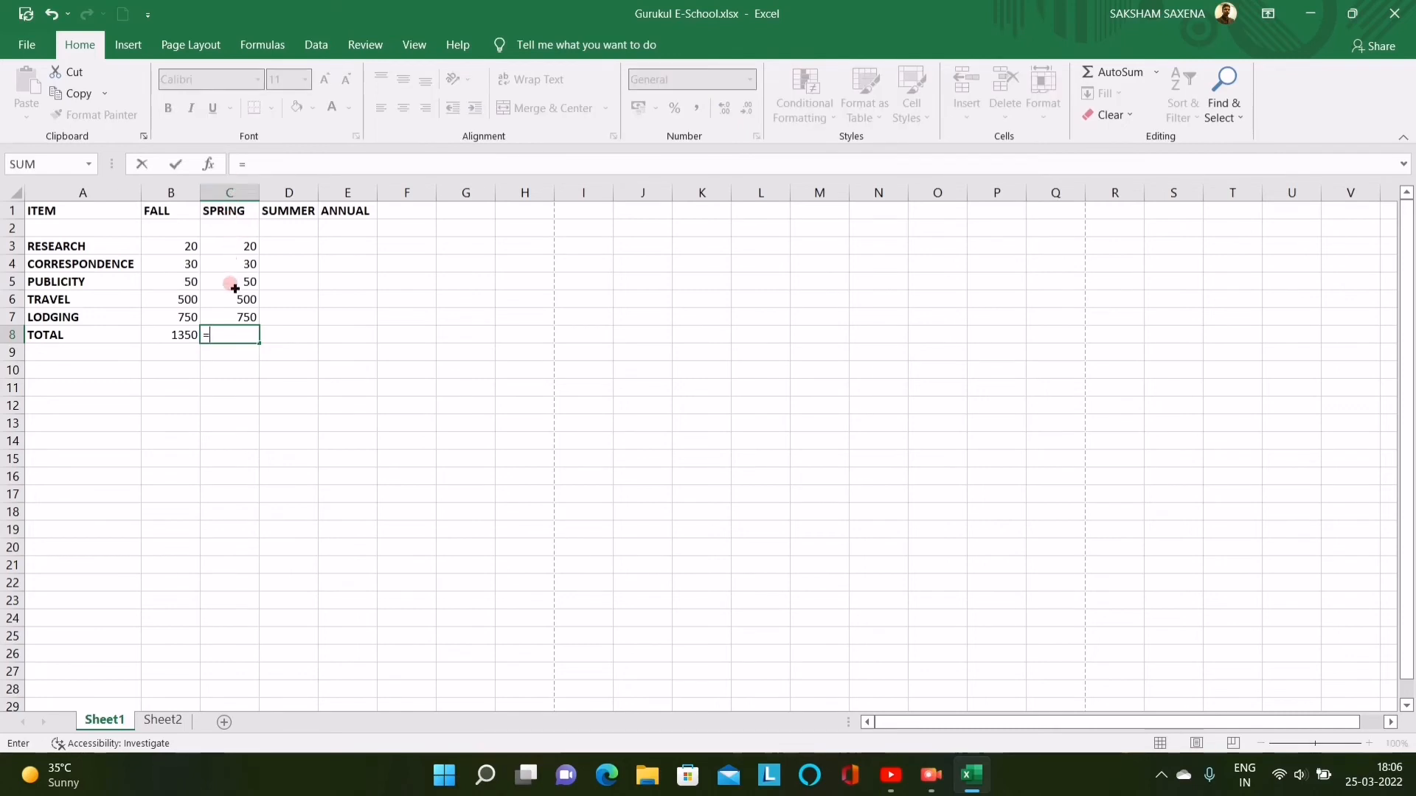
{"action": "type", "text": "C"}
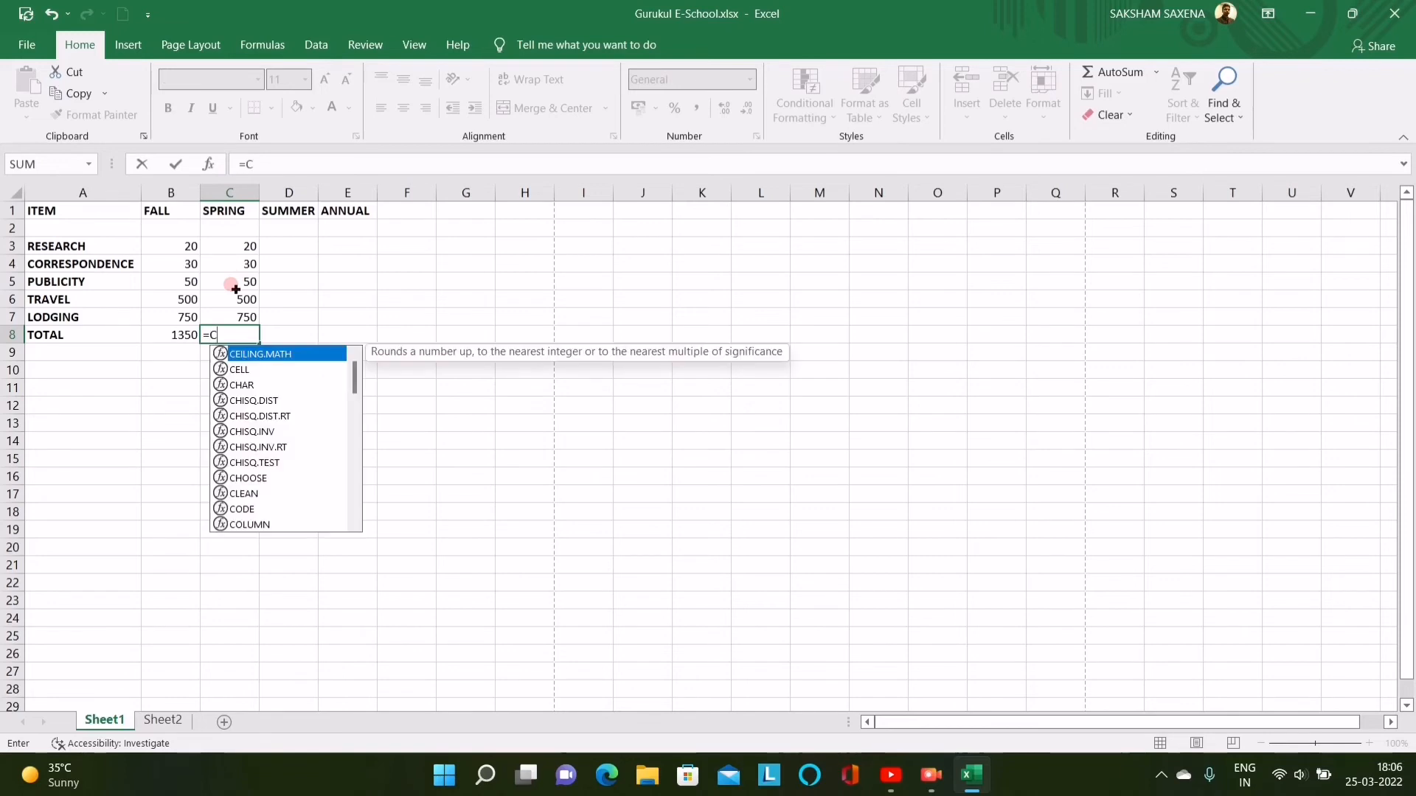
{"action": "type", "text": "3"}
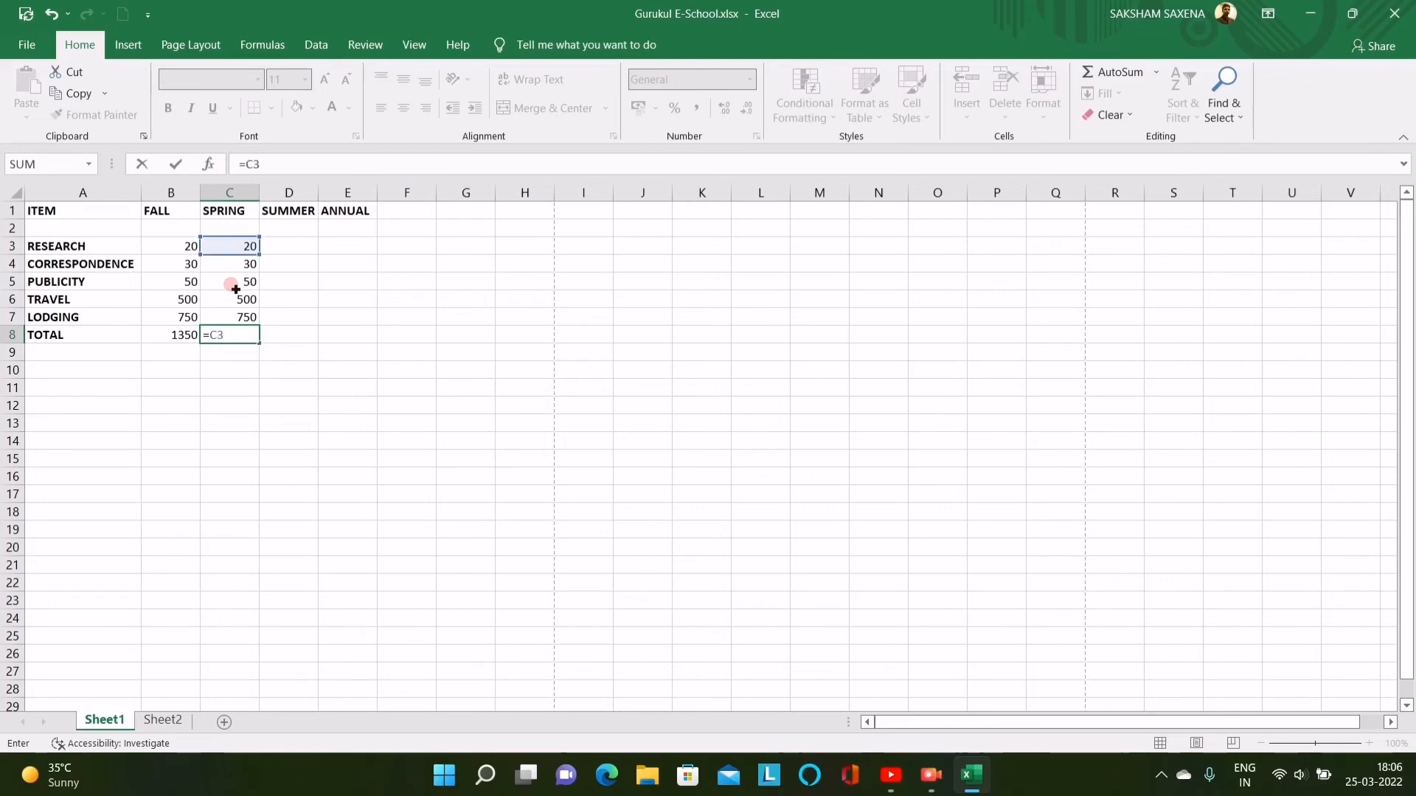
{"action": "type", "text": "+C4+C"}
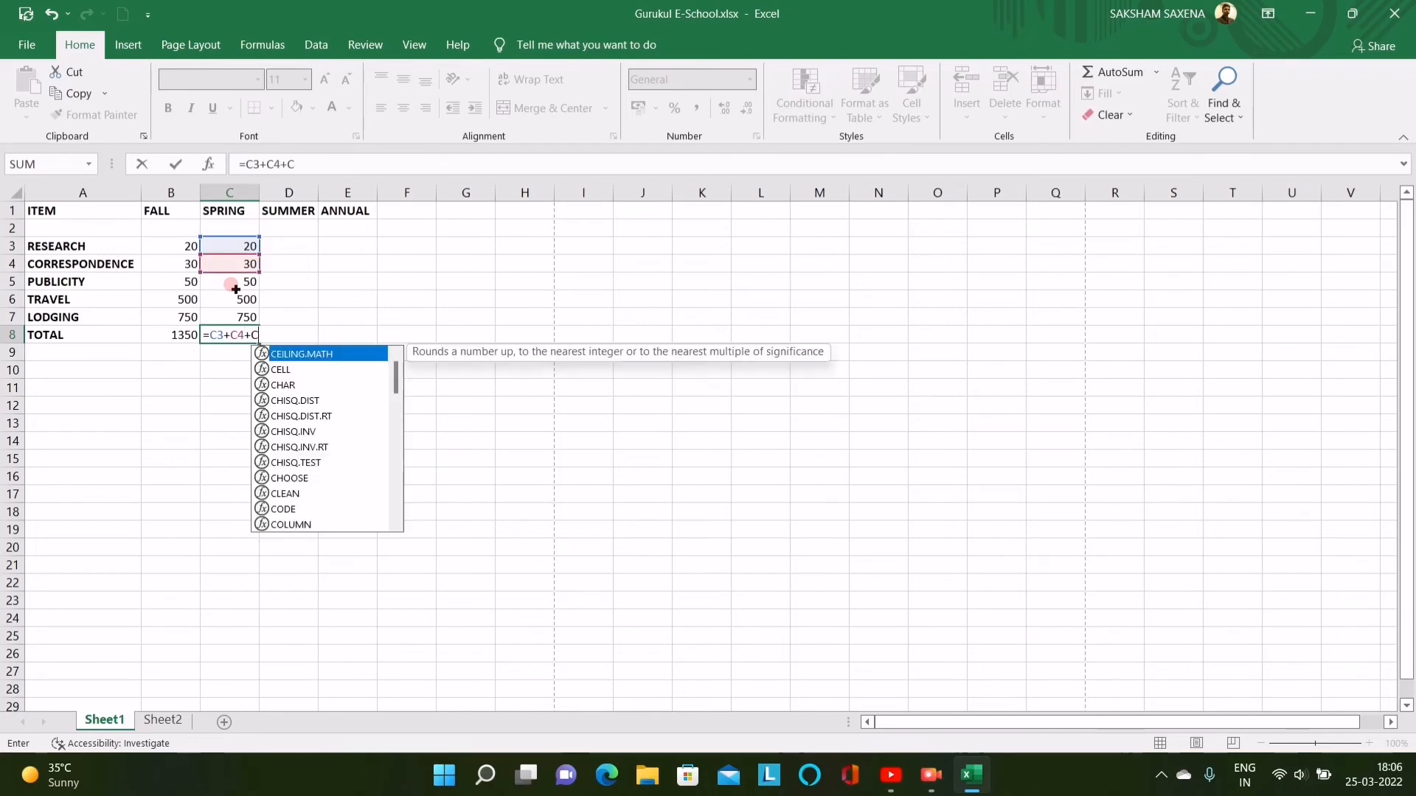
{"action": "type", "text": "5+C6"}
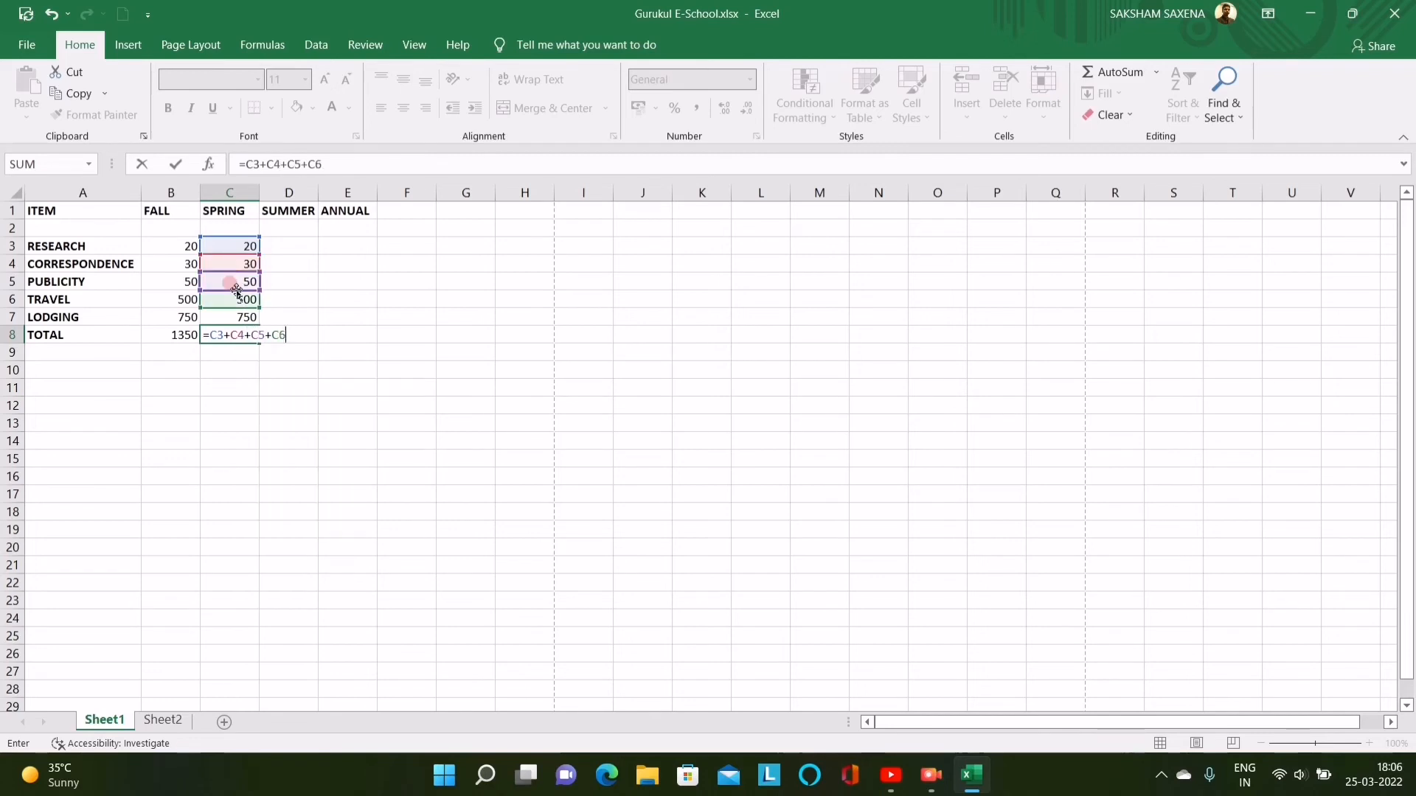
{"action": "type", "text": "+C7"}
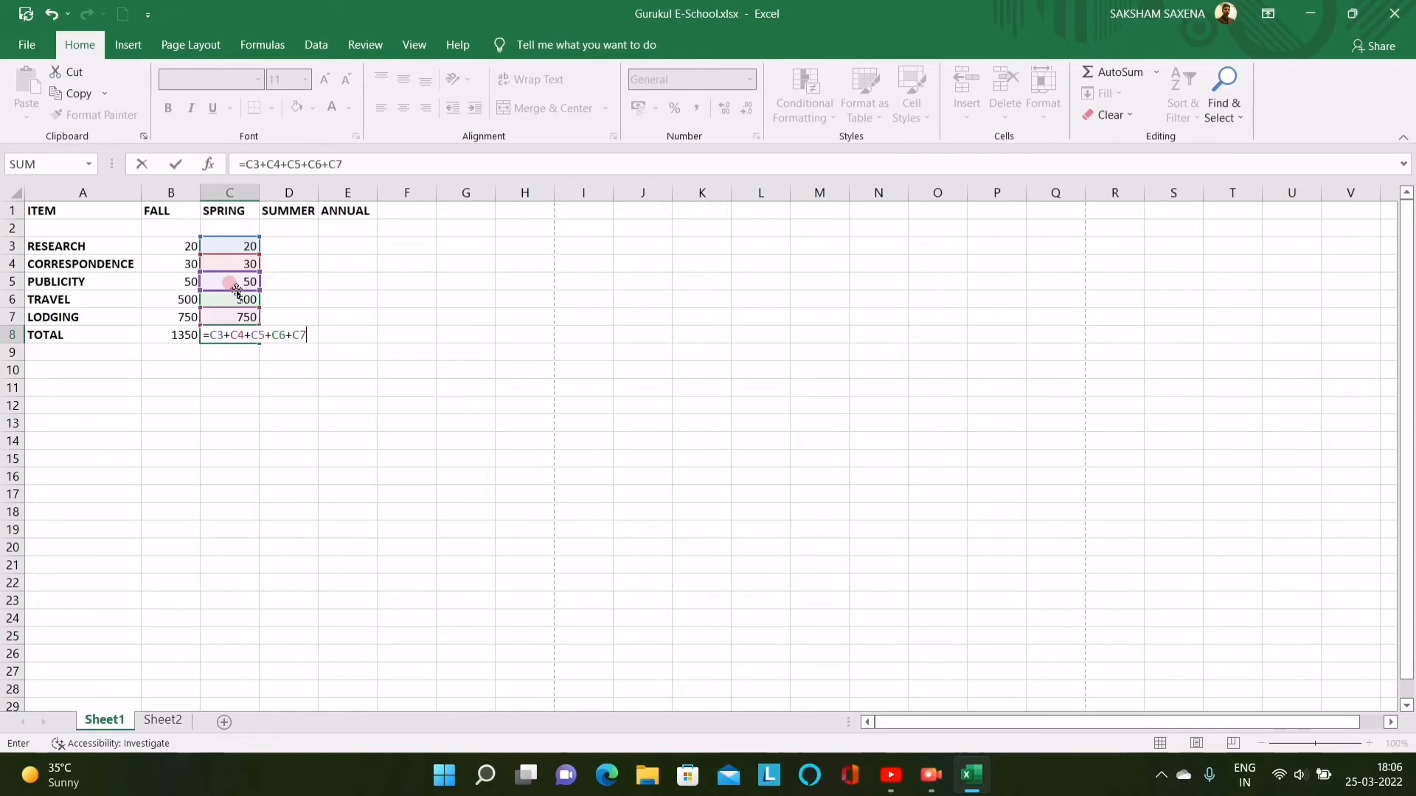
{"action": "key", "text": "Return"}
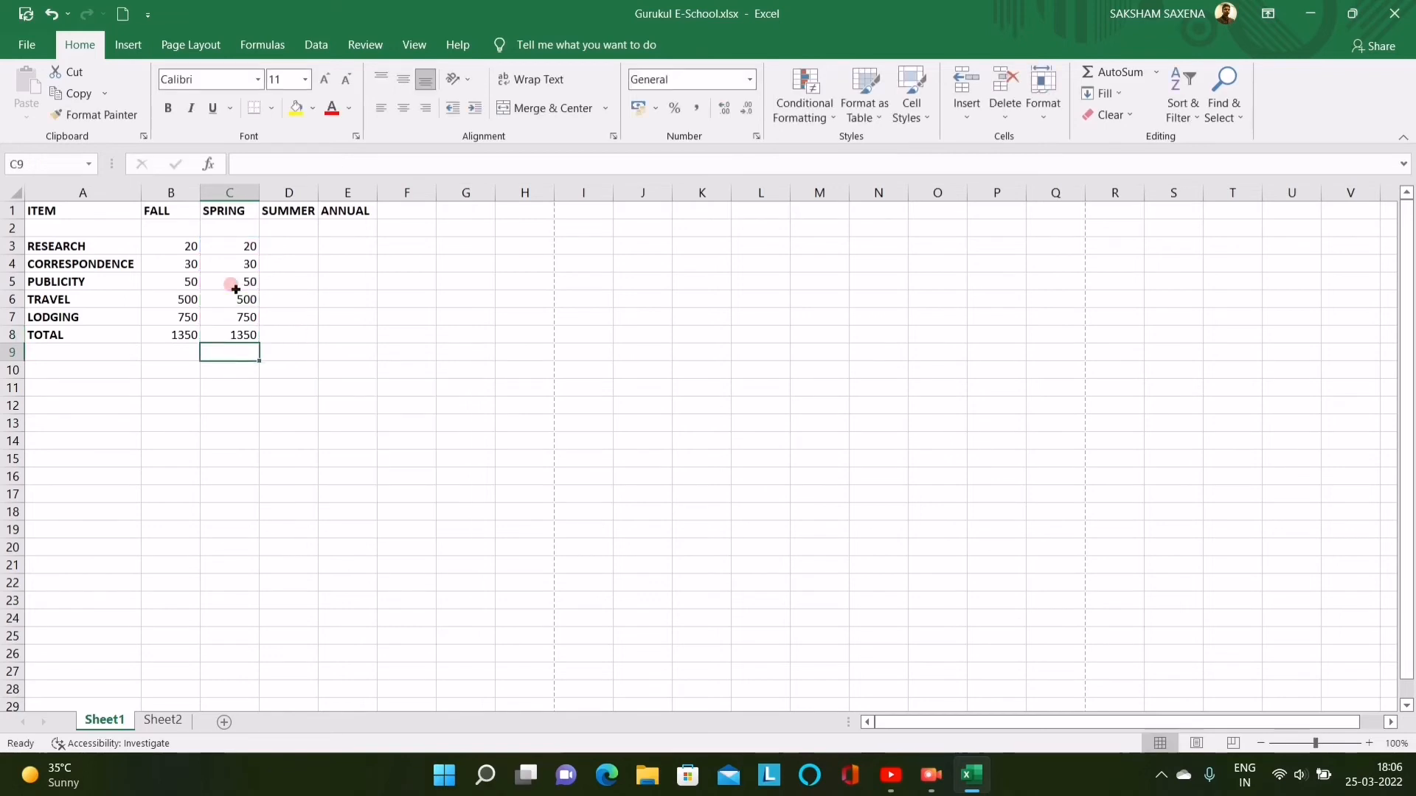
Enter the SUMMER amounts 10, 15, 25, 250 and 325 in cells D3 to D7, from RESEARCH down to LODGING.
{"action": "left_click", "coordinate": [298, 245]}
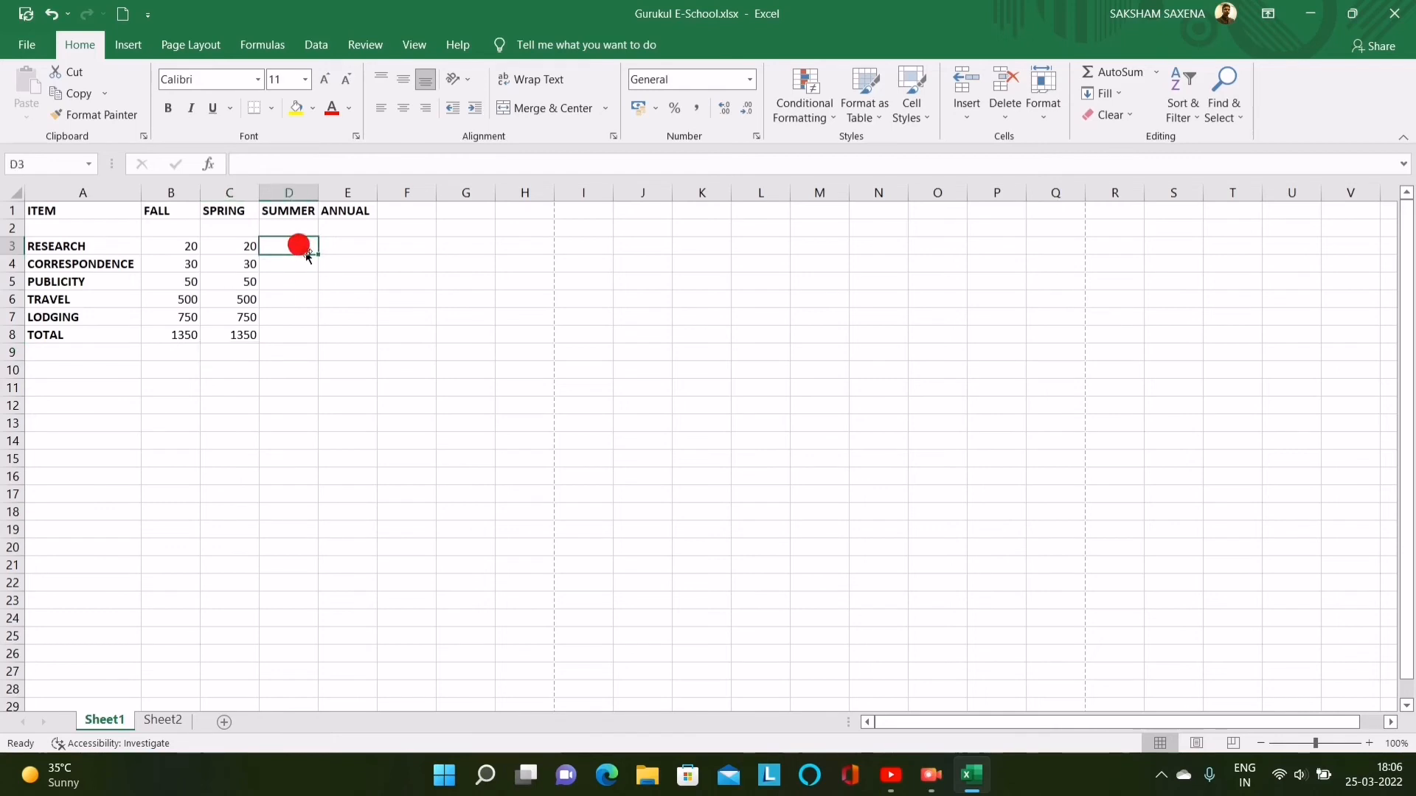
{"action": "type", "text": "10"}
{"action": "key", "text": "Return"}
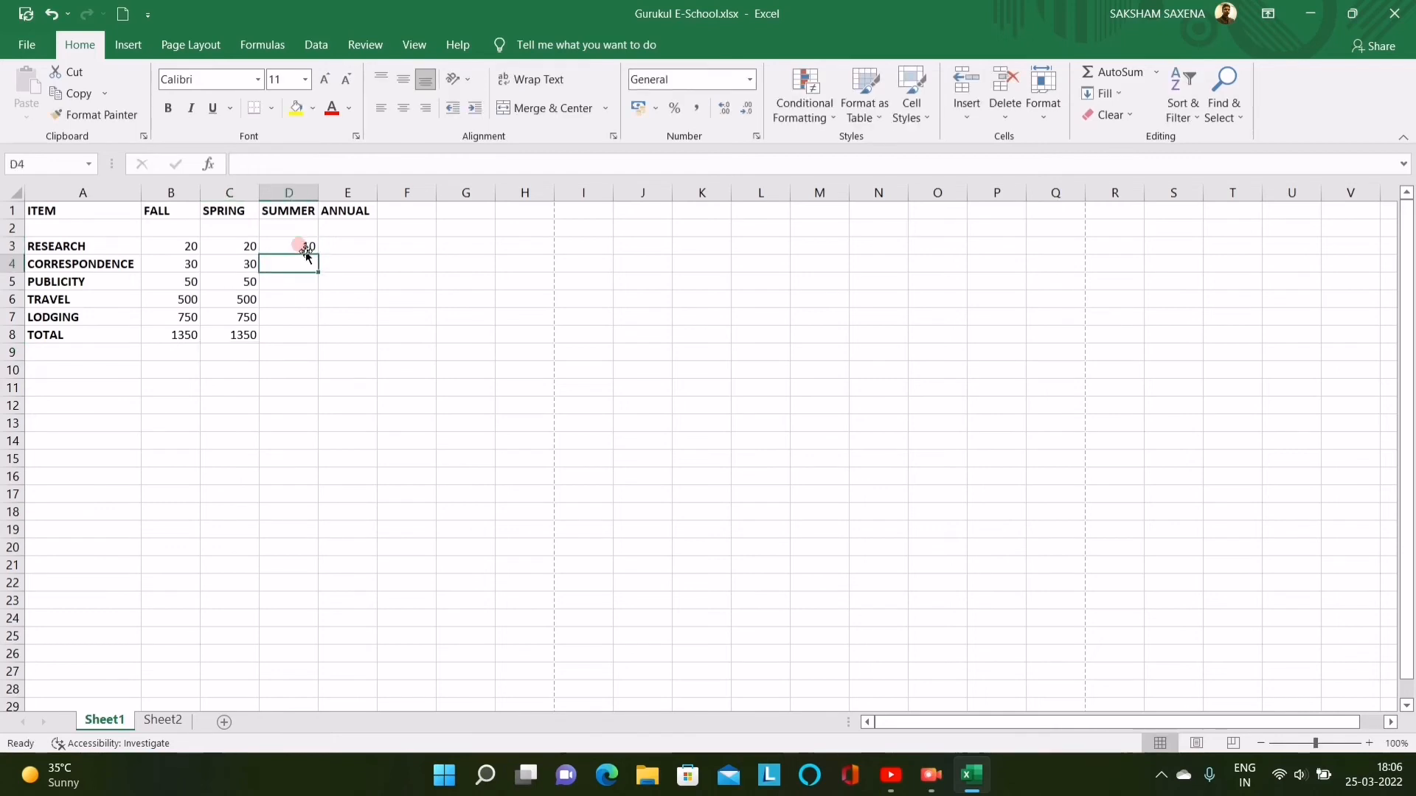
{"action": "type", "text": "15"}
{"action": "key", "text": "Return"}
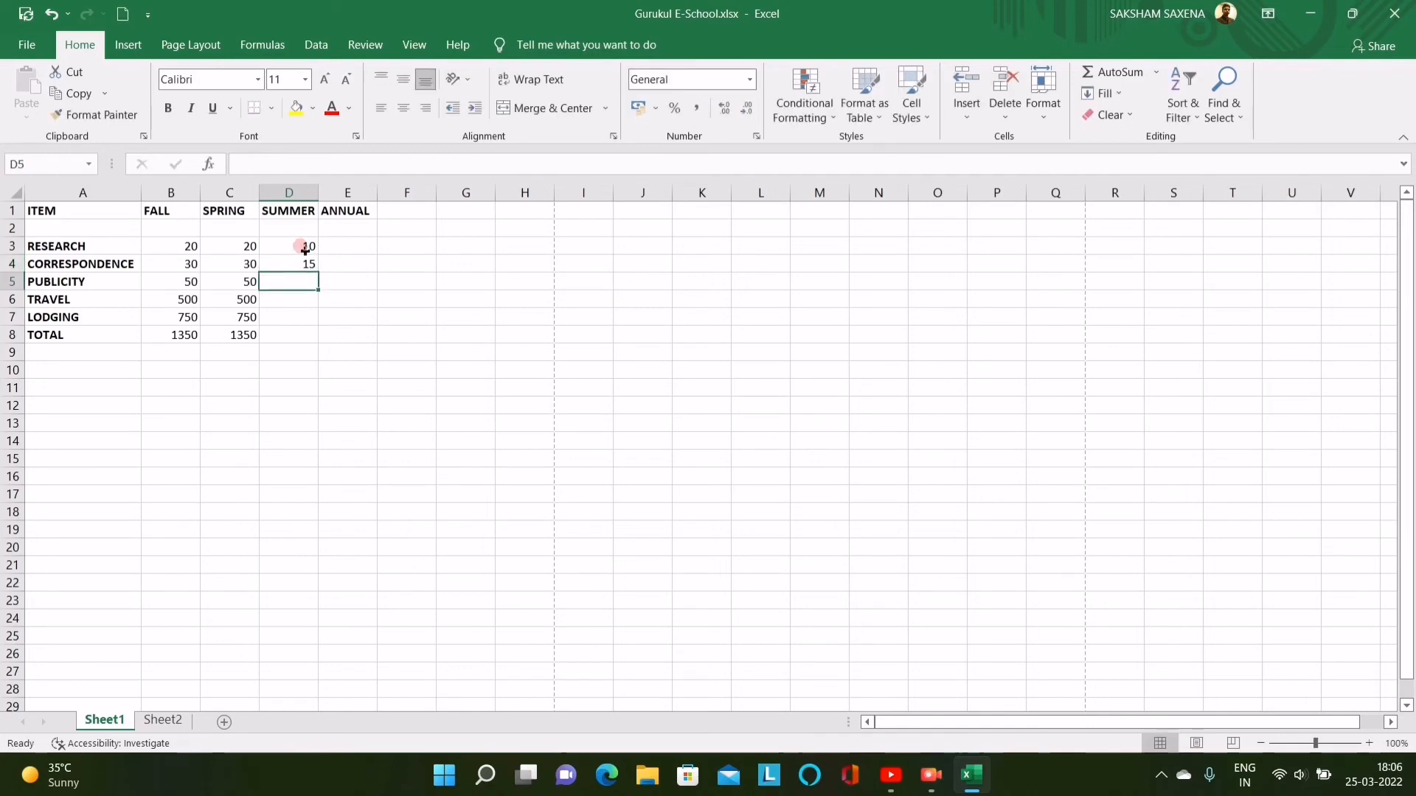
{"action": "type", "text": "25"}
{"action": "key", "text": "Return"}
{"action": "type", "text": "250"}
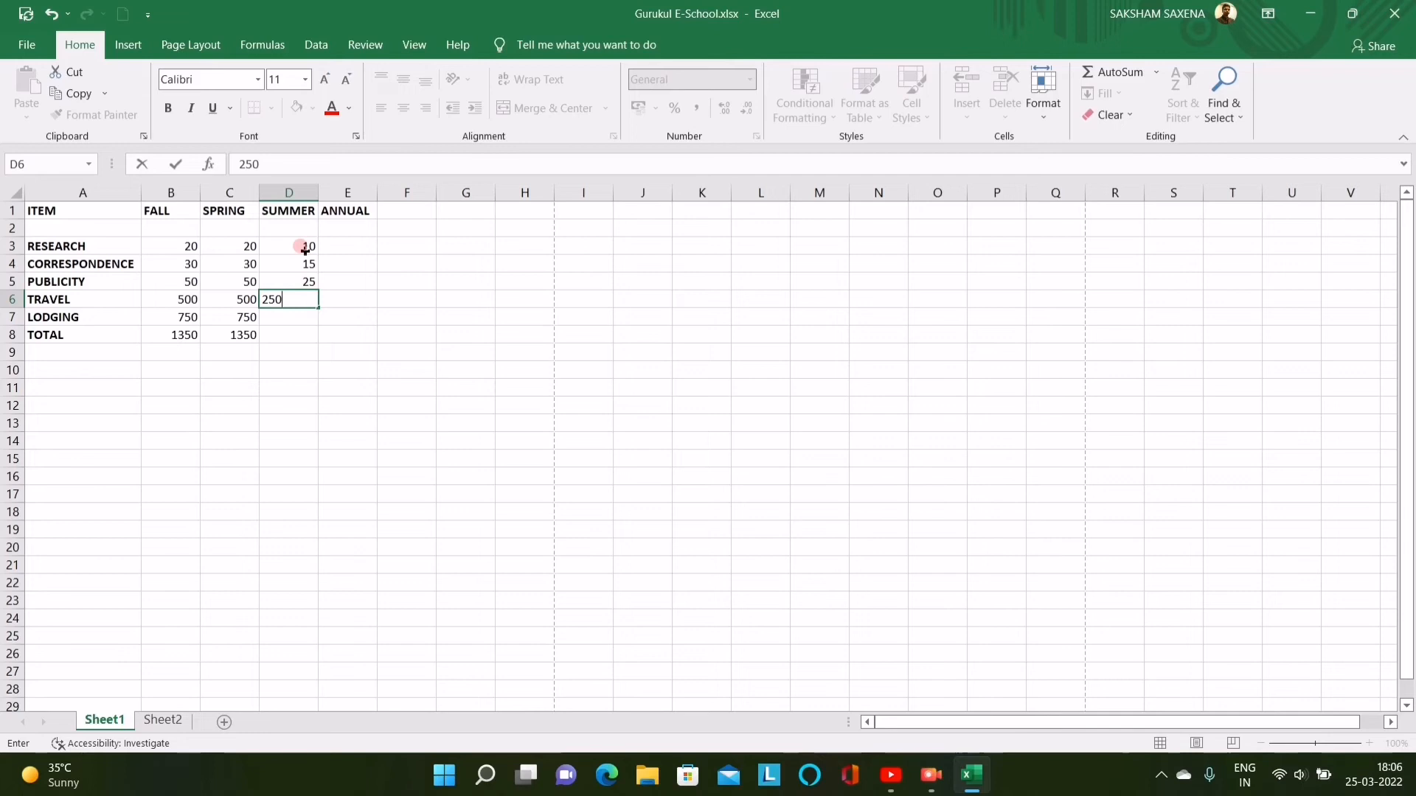
{"action": "key", "text": "Return"}
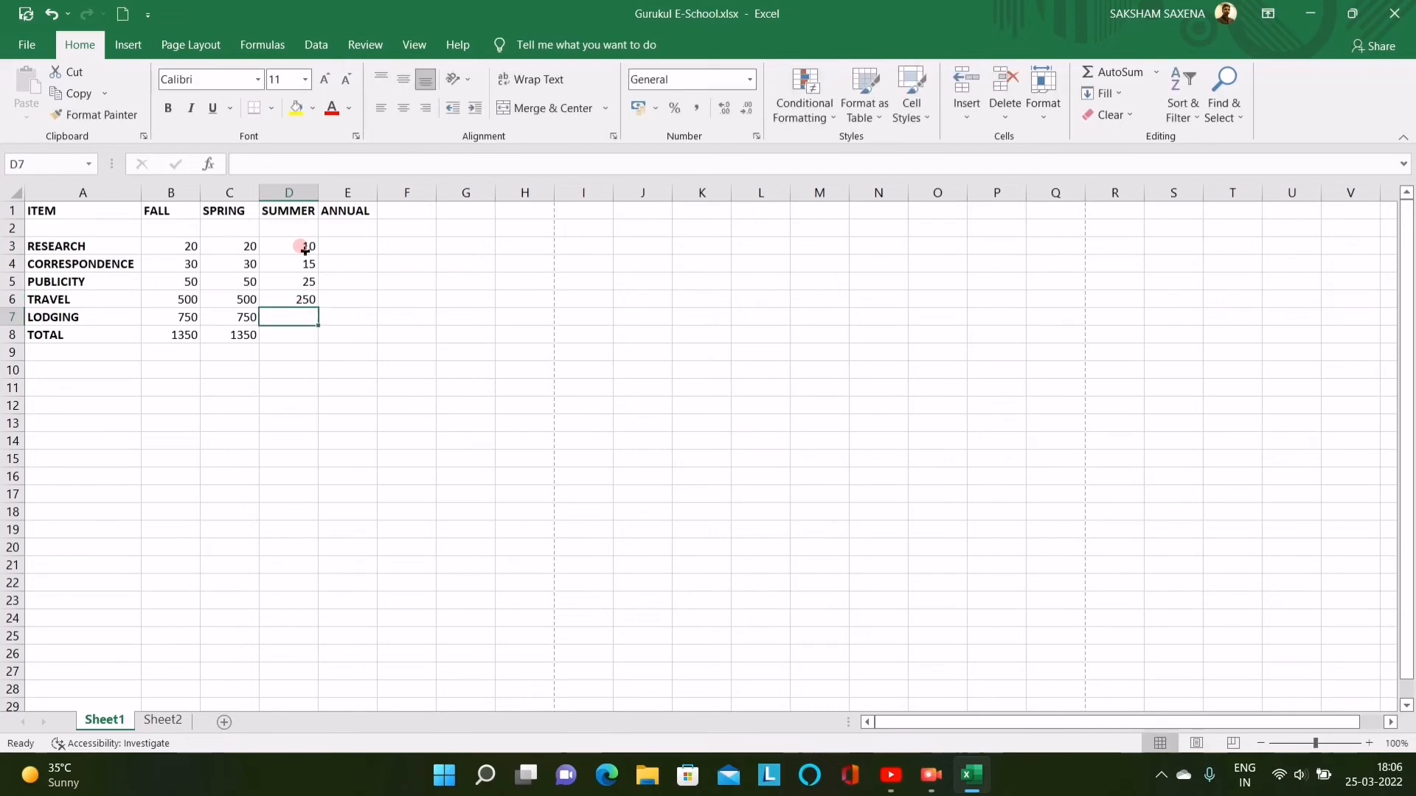
{"action": "type", "text": "325"}
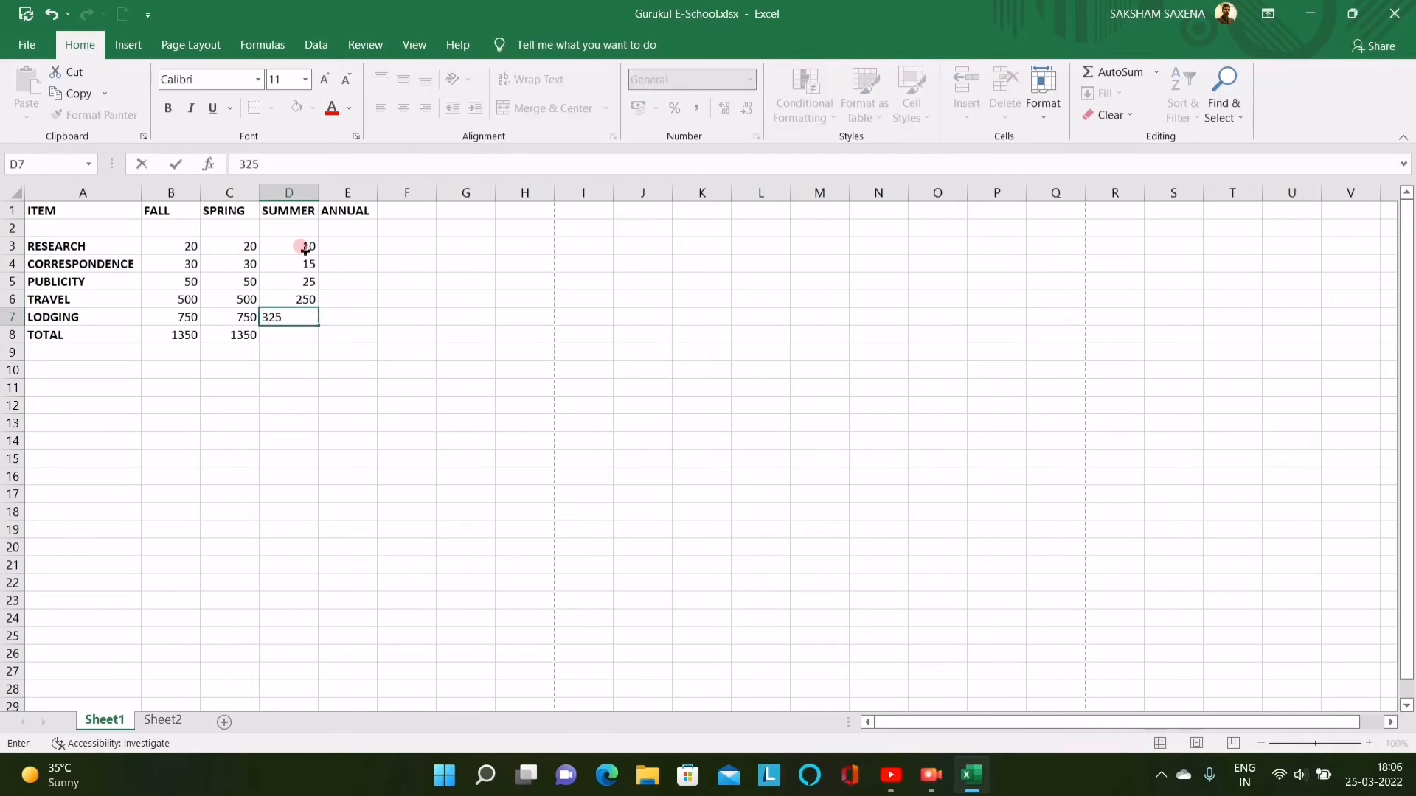
{"action": "key", "text": "Return"}
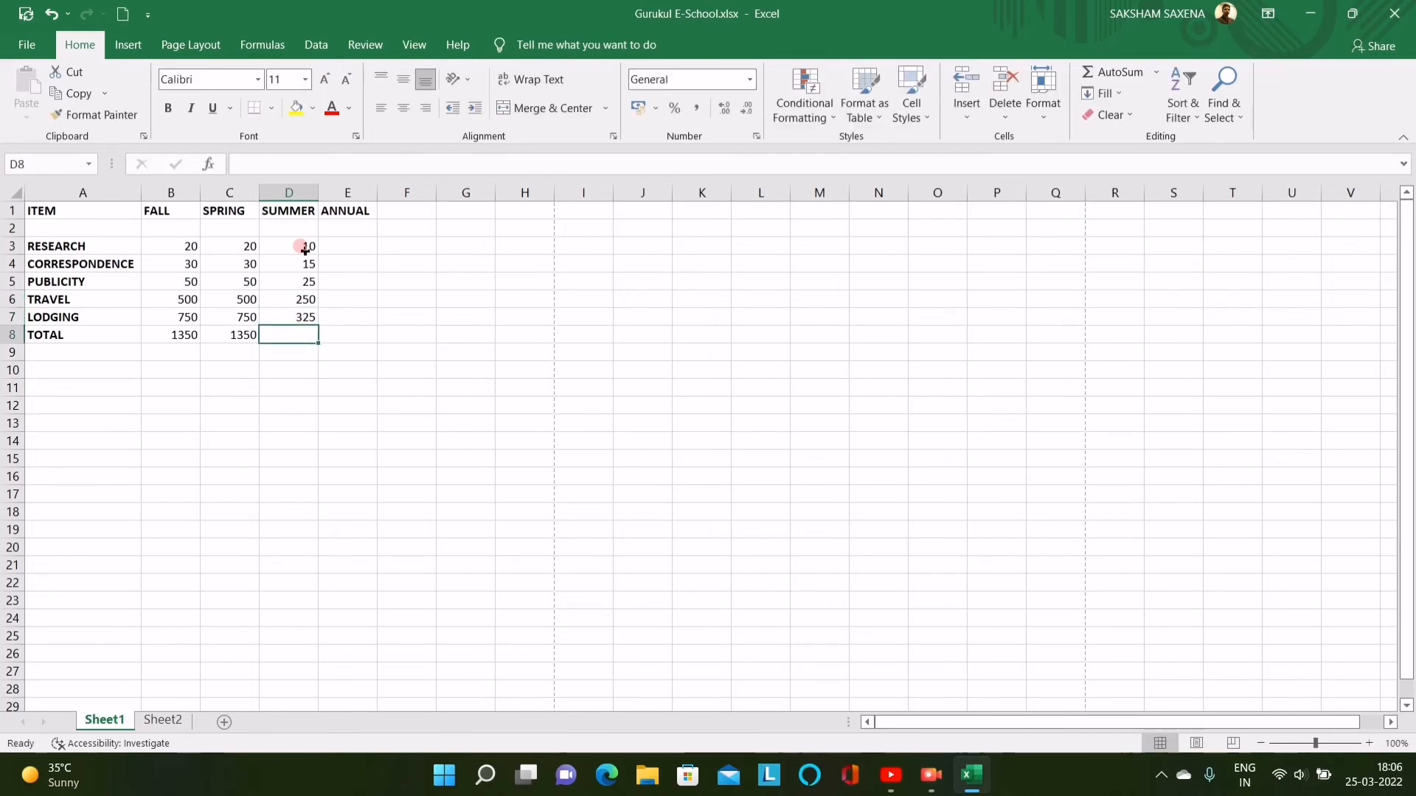
Total the SUMMER amounts in cell D8 with the formula =D3+D4+D5+D6+D7.
{"action": "type", "text": "="}
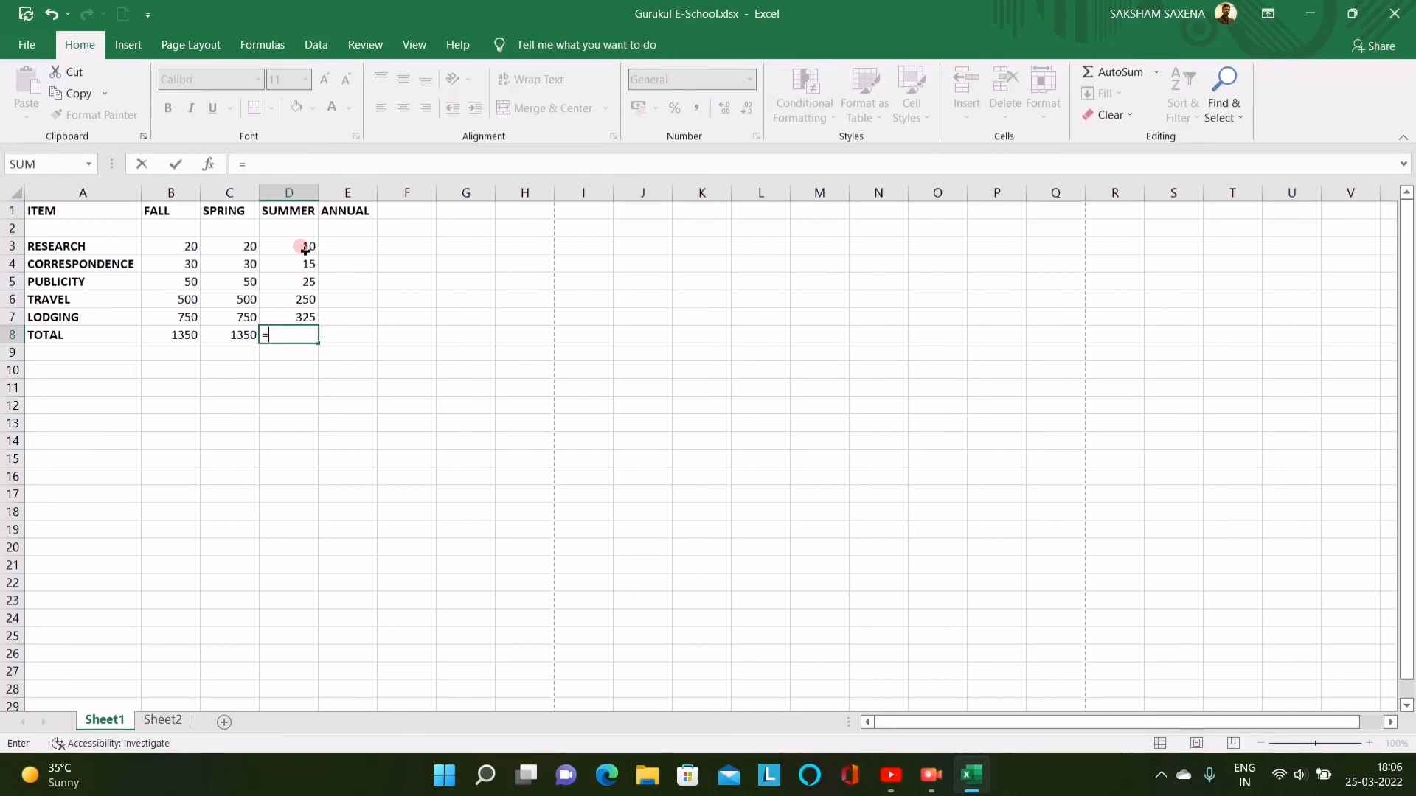
{"action": "type", "text": "D"}
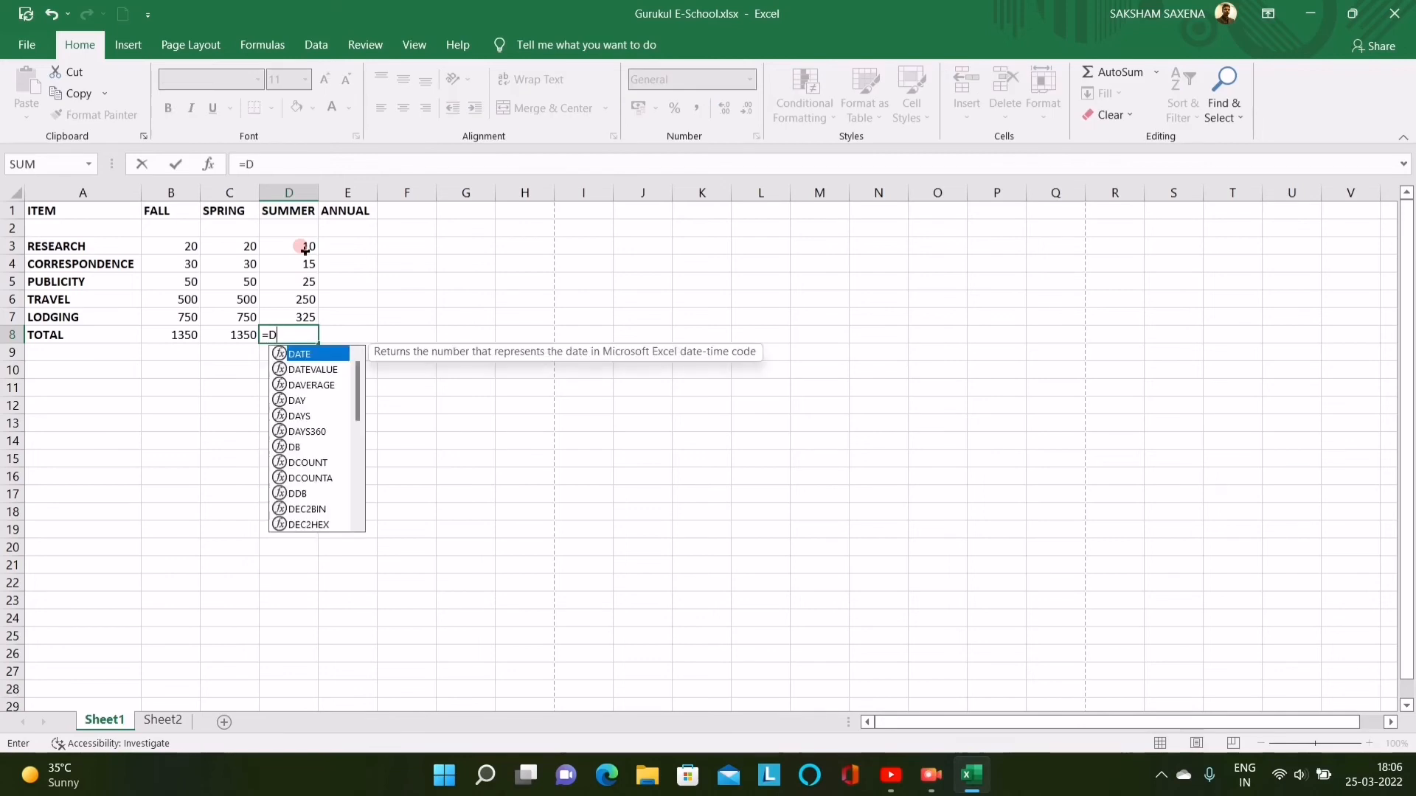
{"action": "type", "text": "3+D4"}
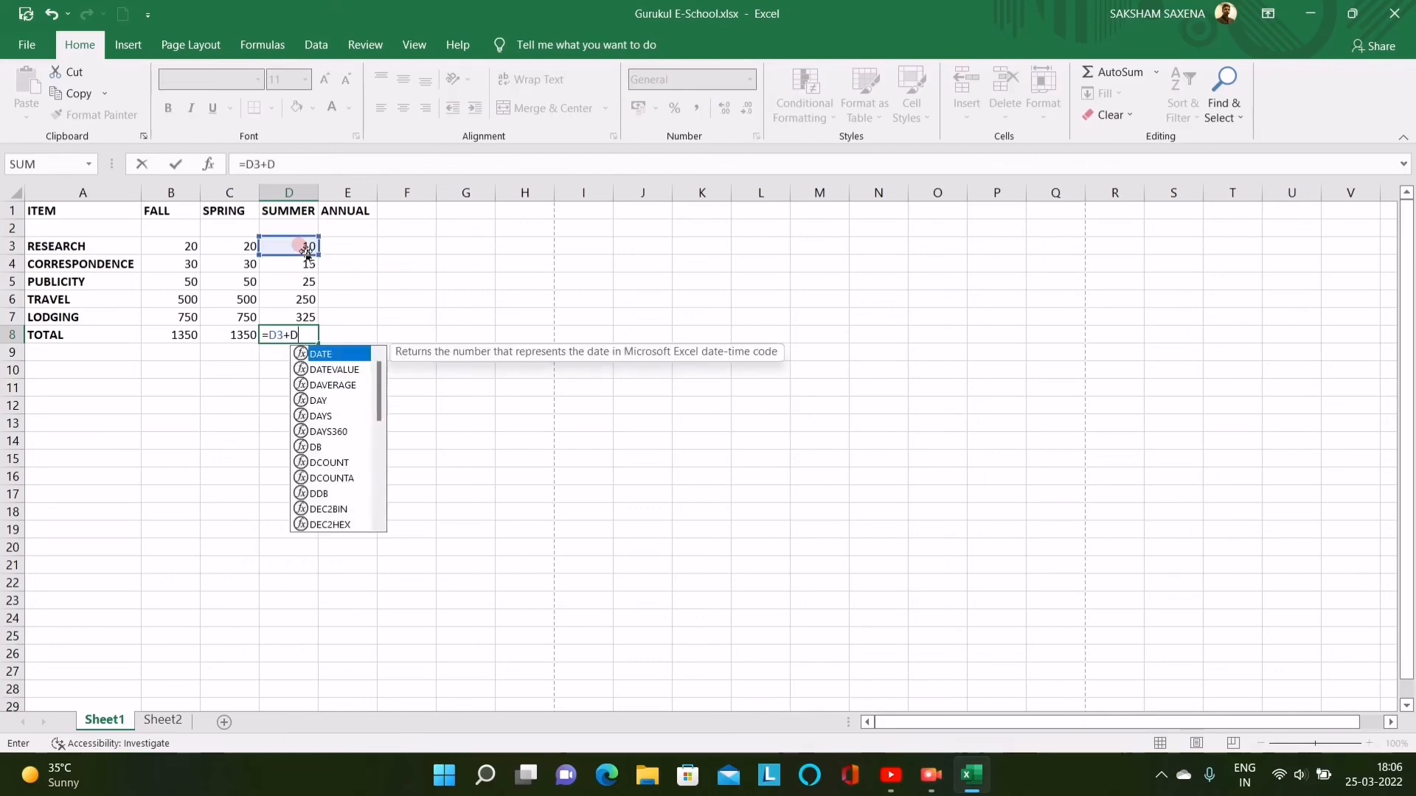
{"action": "type", "text": "+"}
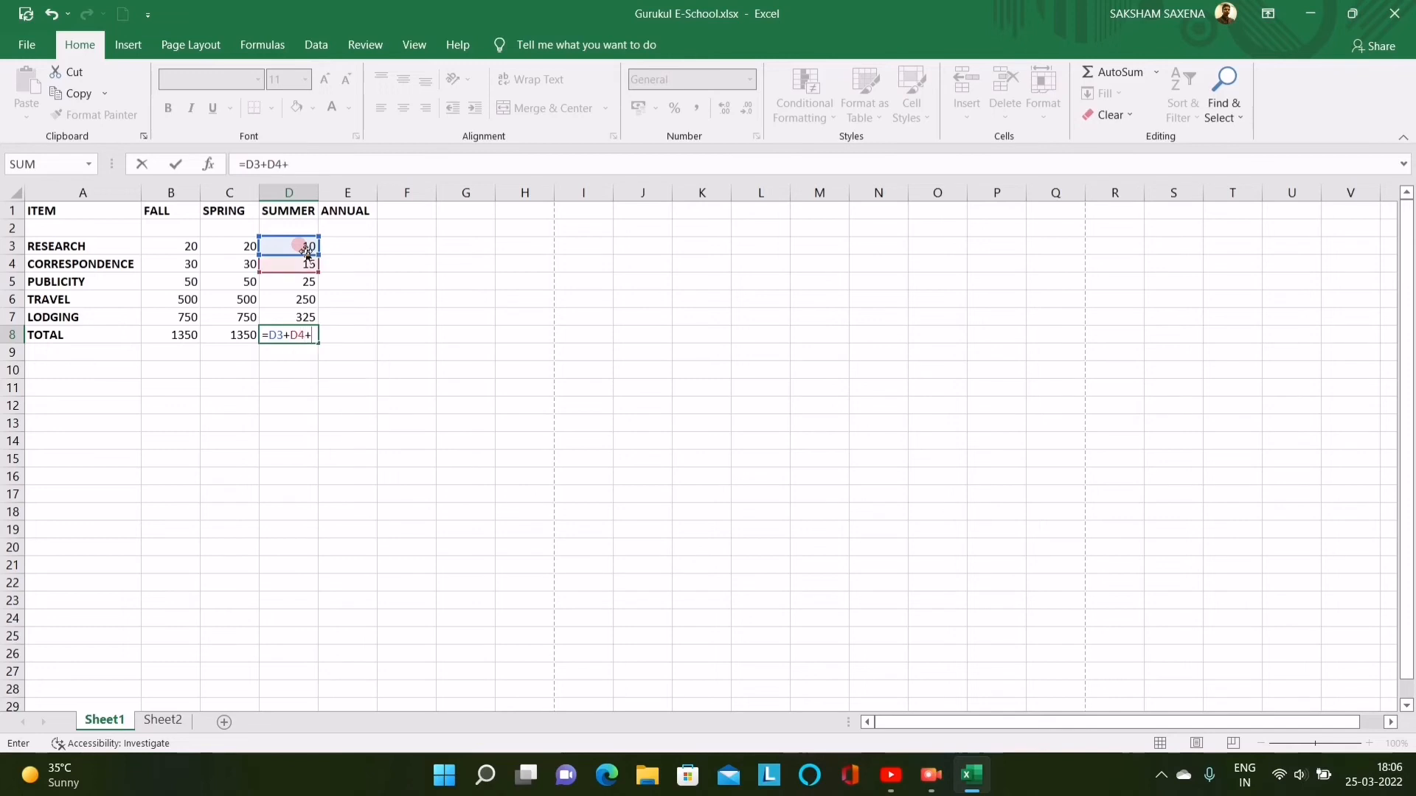
{"action": "type", "text": "D5+D6"}
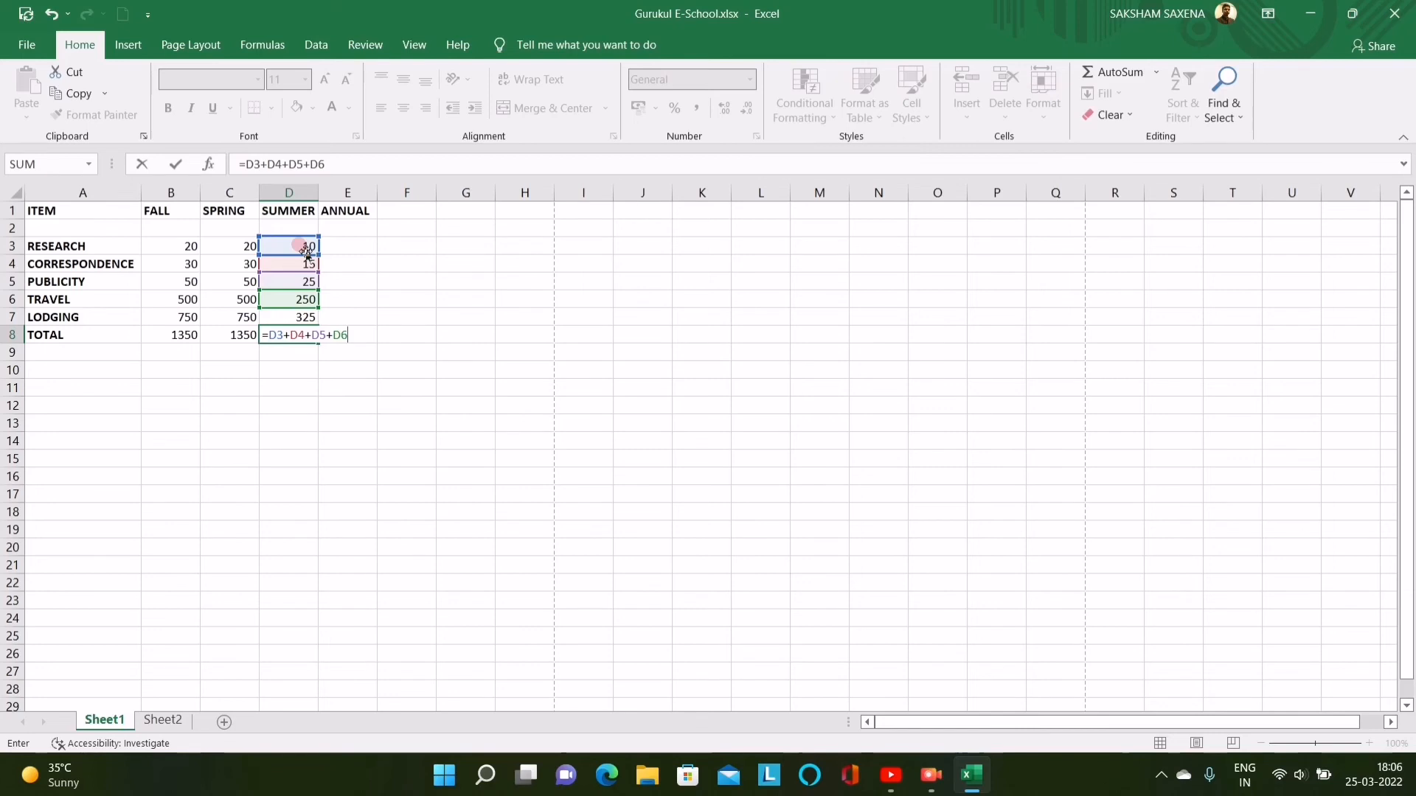
{"action": "type", "text": "+D7"}
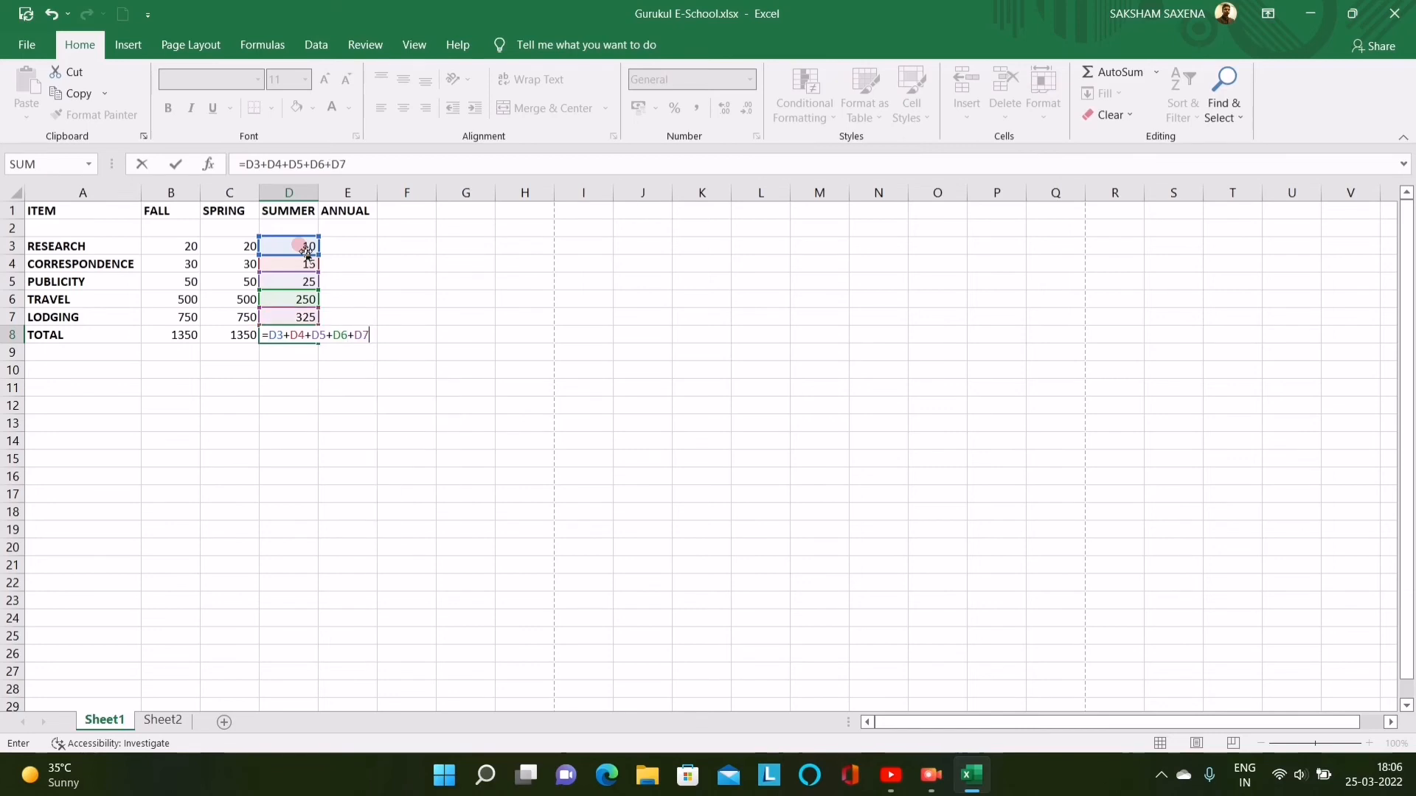
{"action": "key", "text": "Return"}
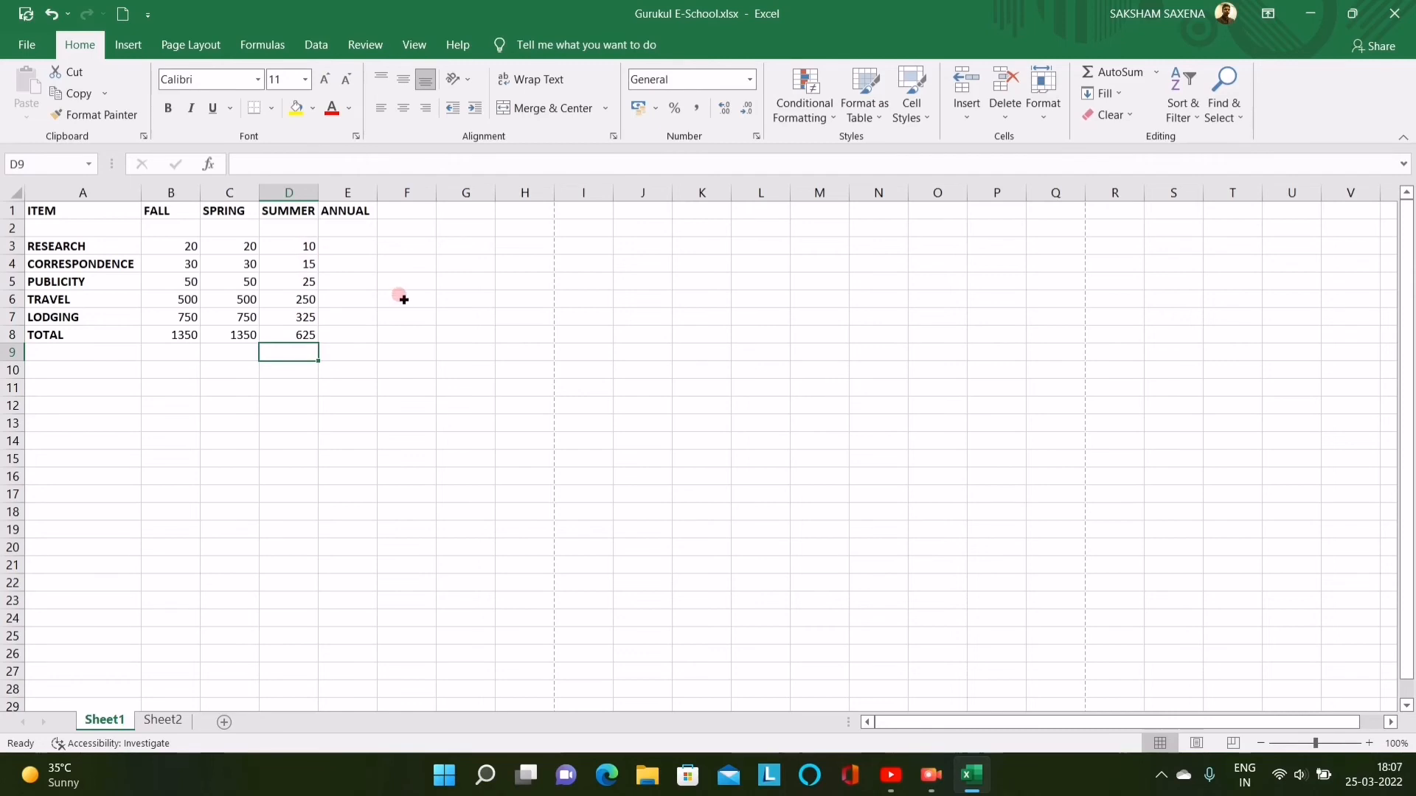
Enter the ANNUAL amounts 50, 75, 1250, 1825 and 750 in cells E3 to E7, from RESEARCH down to LODGING.
{"action": "left_click", "coordinate": [351, 239]}
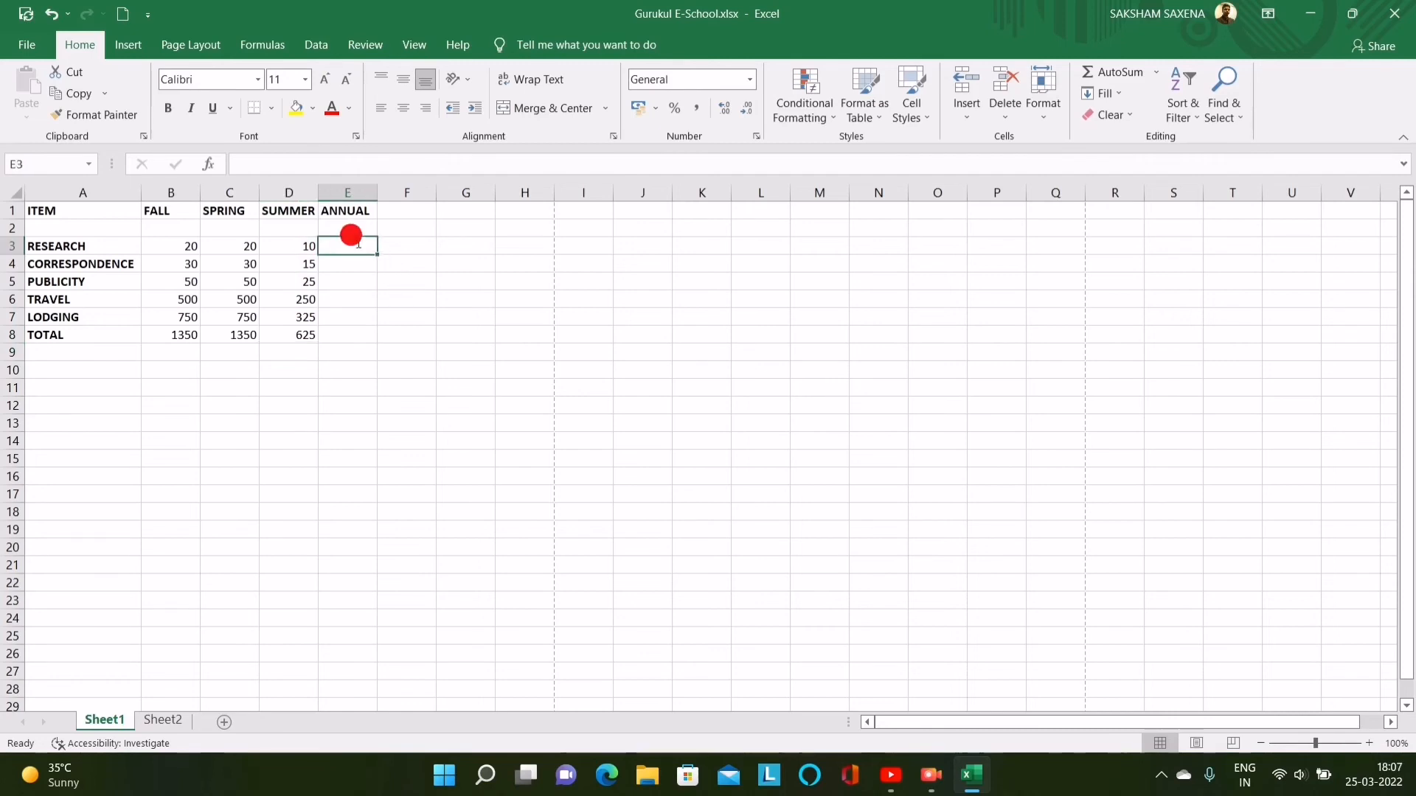
{"action": "type", "text": "50"}
{"action": "key", "text": "Return"}
{"action": "type", "text": "75"}
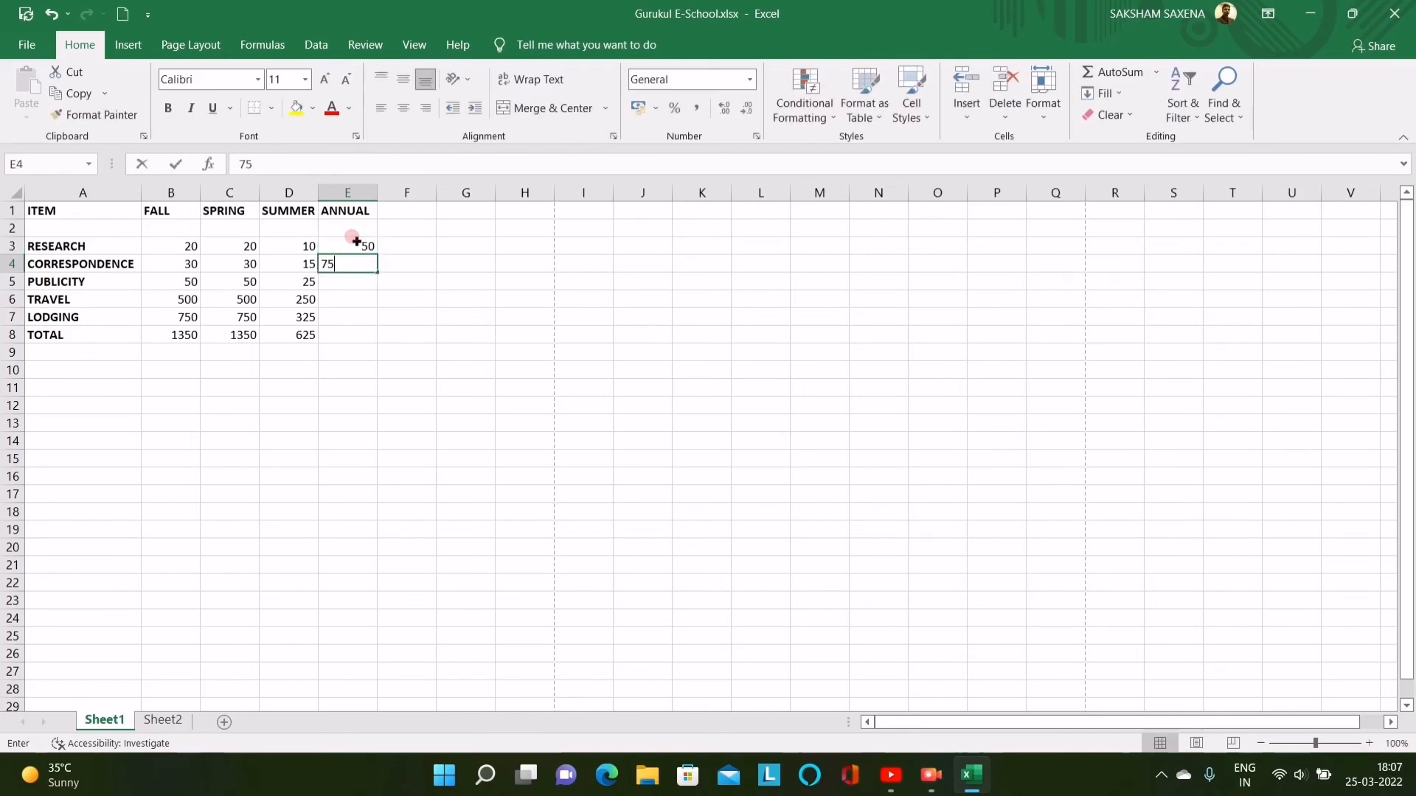
{"action": "key", "text": "Return"}
{"action": "type", "text": "1250"}
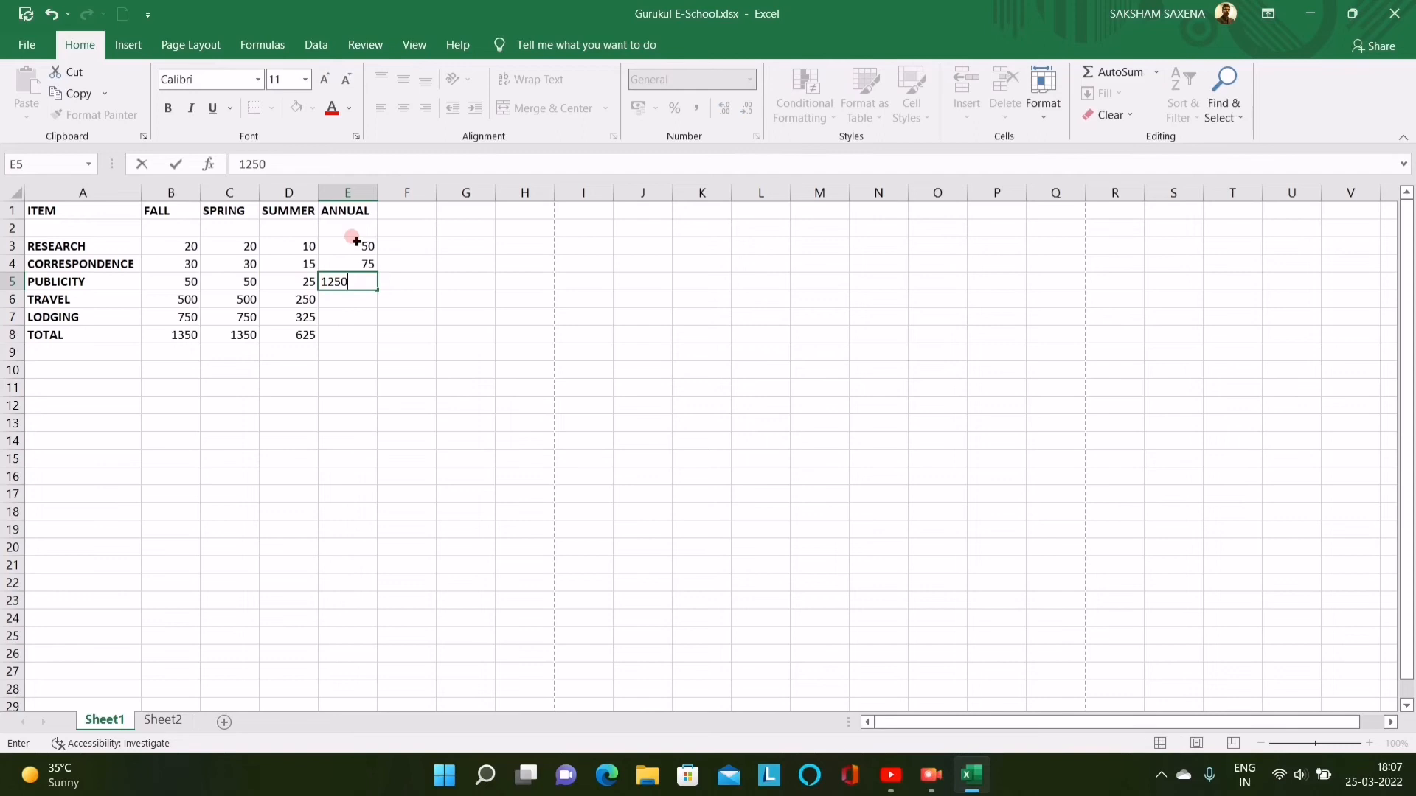
{"action": "key", "text": "Return"}
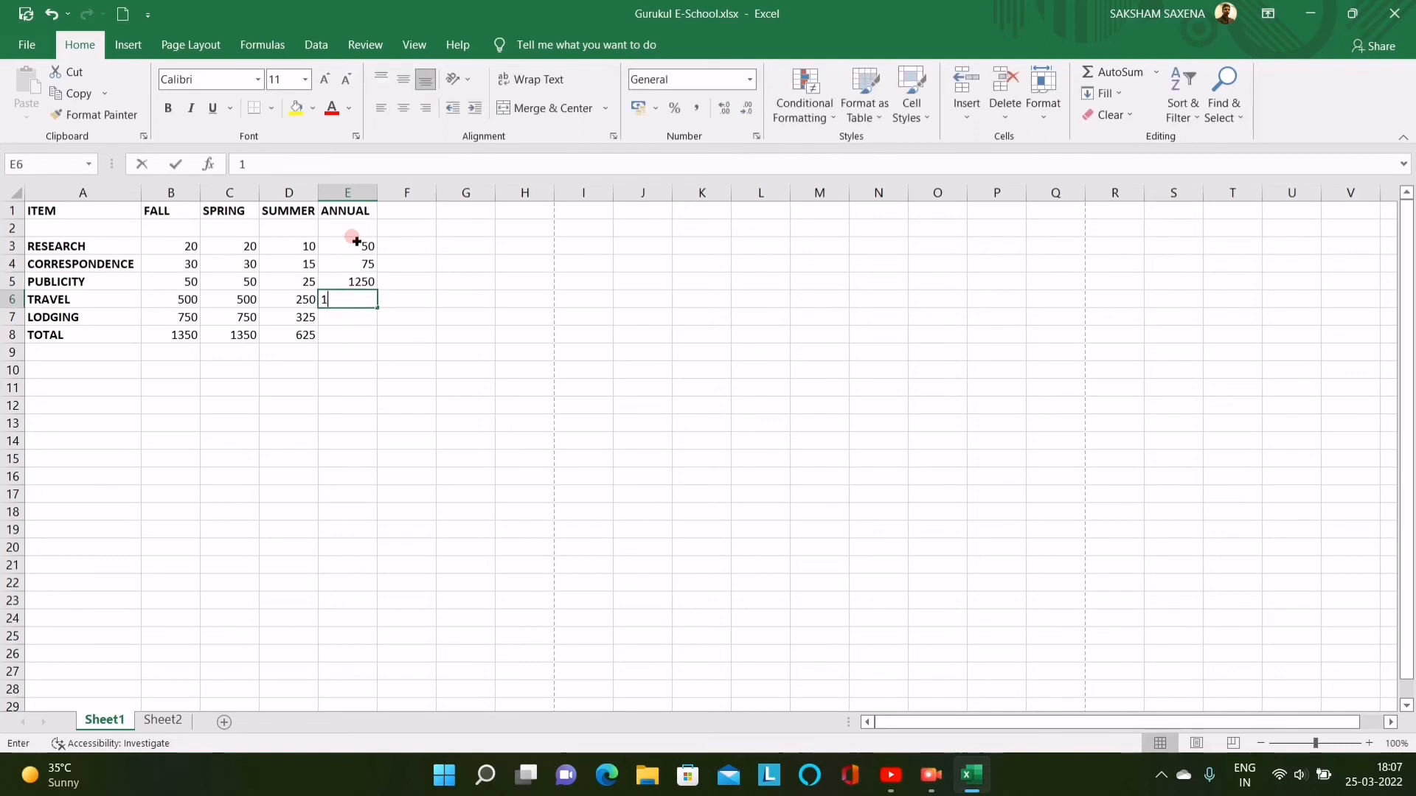
{"action": "type", "text": "1825"}
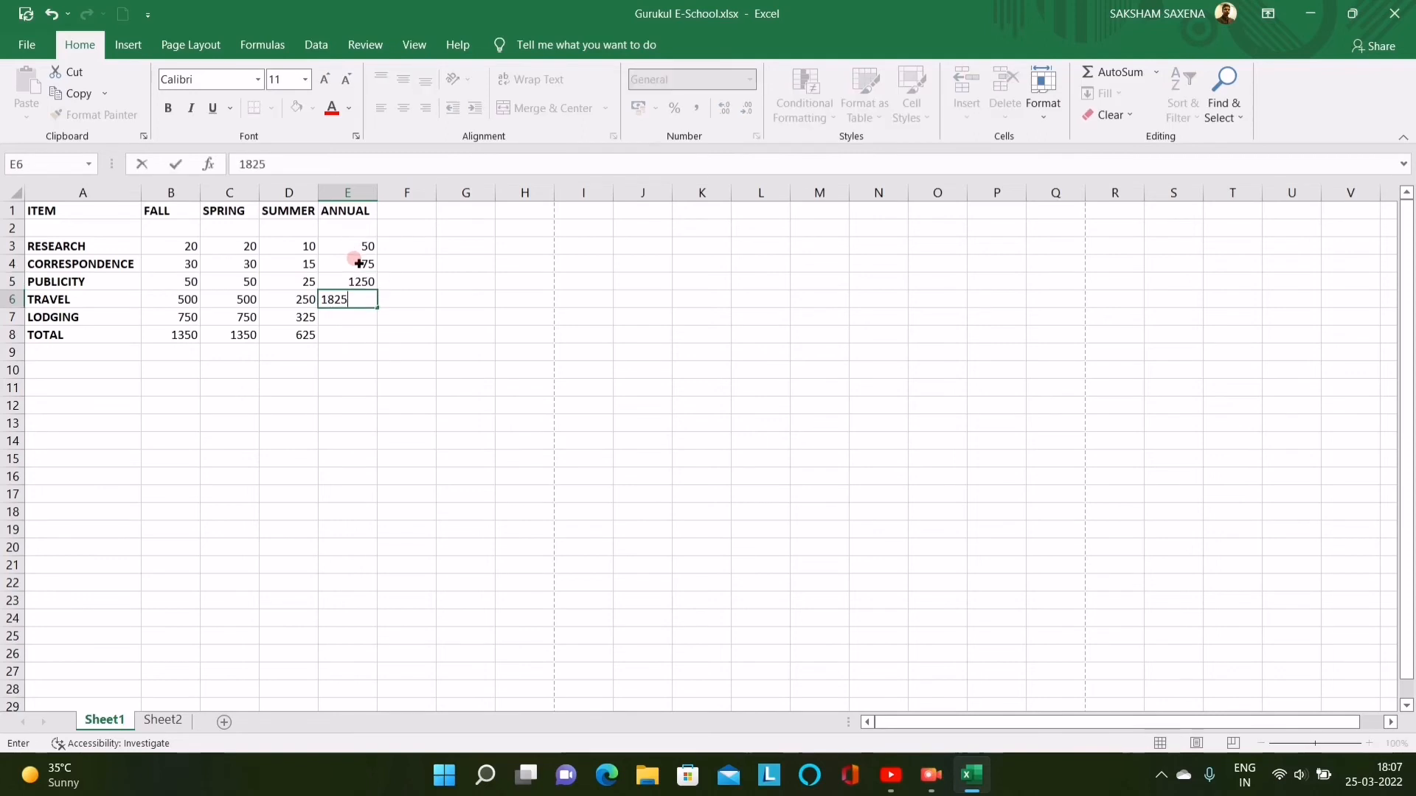
{"action": "key", "text": "Return"}
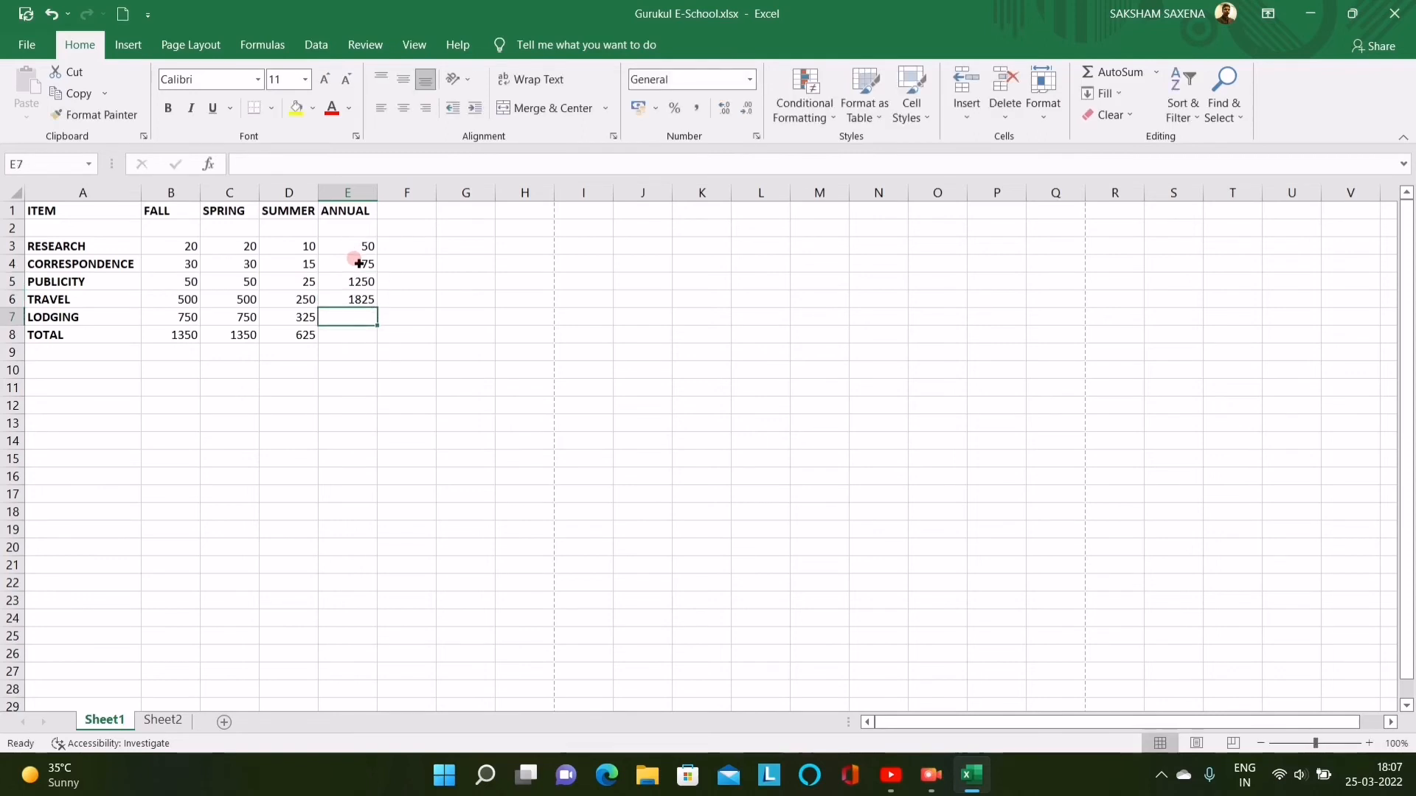
{"action": "type", "text": "750"}
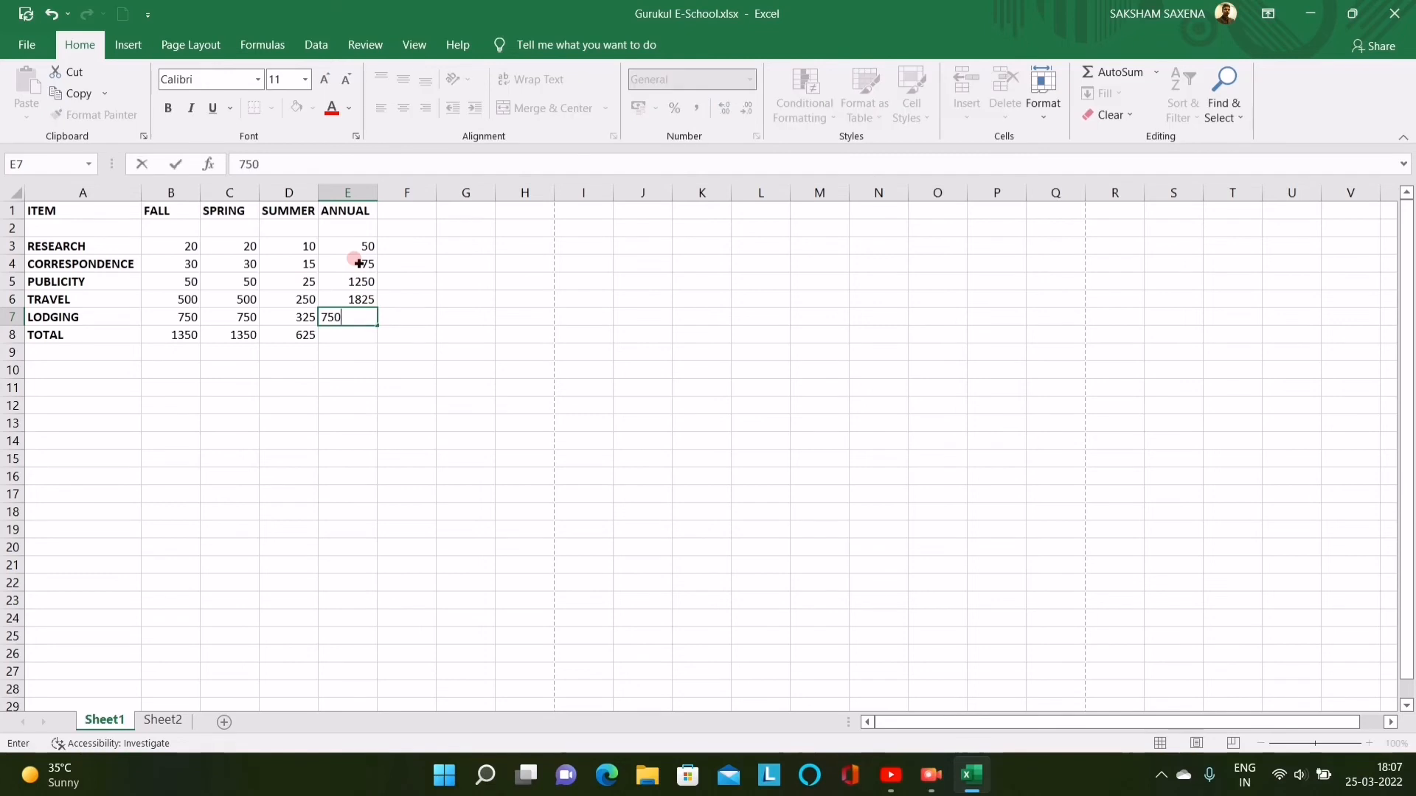
{"action": "key", "text": "Return"}
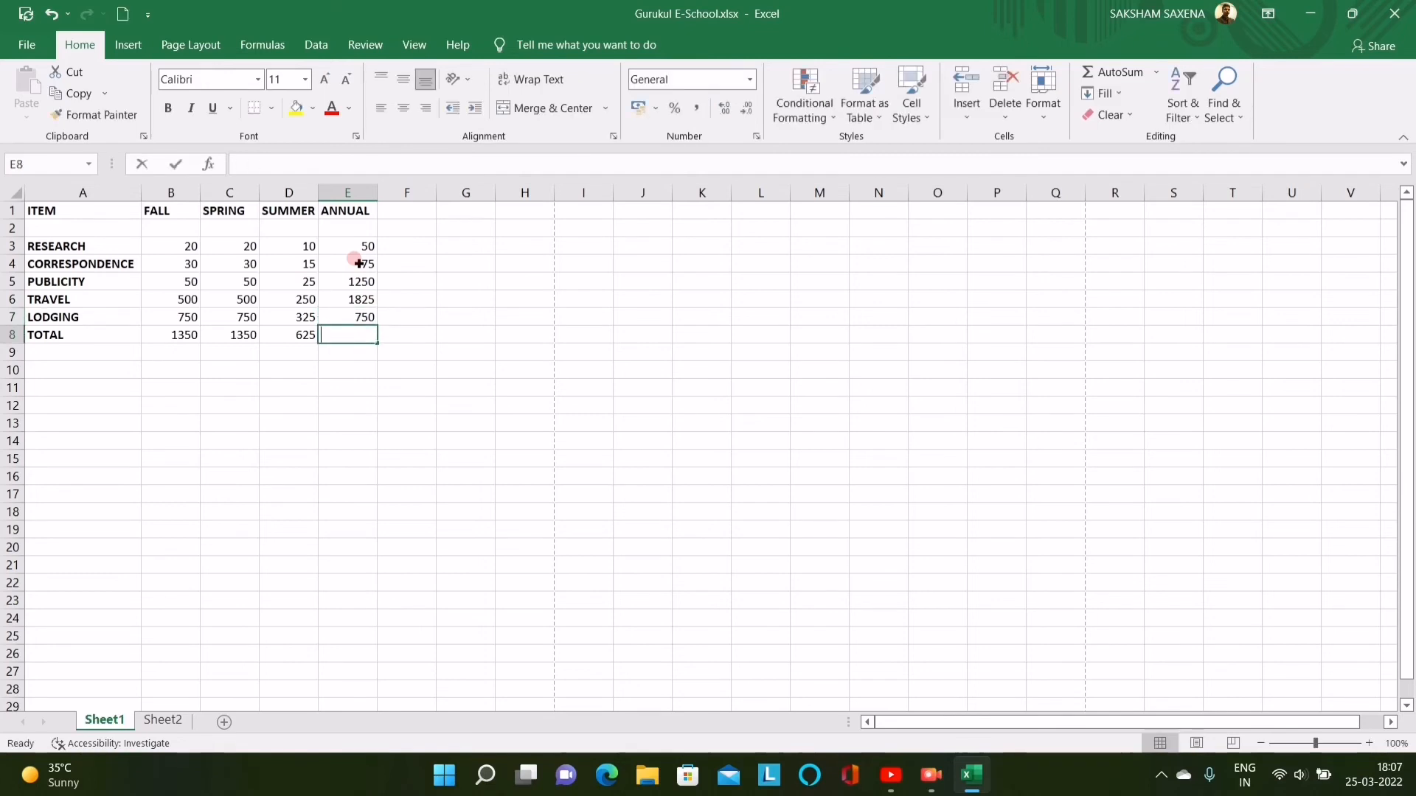
Try to total the ANNUAL amounts in cell E8 with the formula =E3+E4=E5+E6+E7.
{"action": "type", "text": "="}
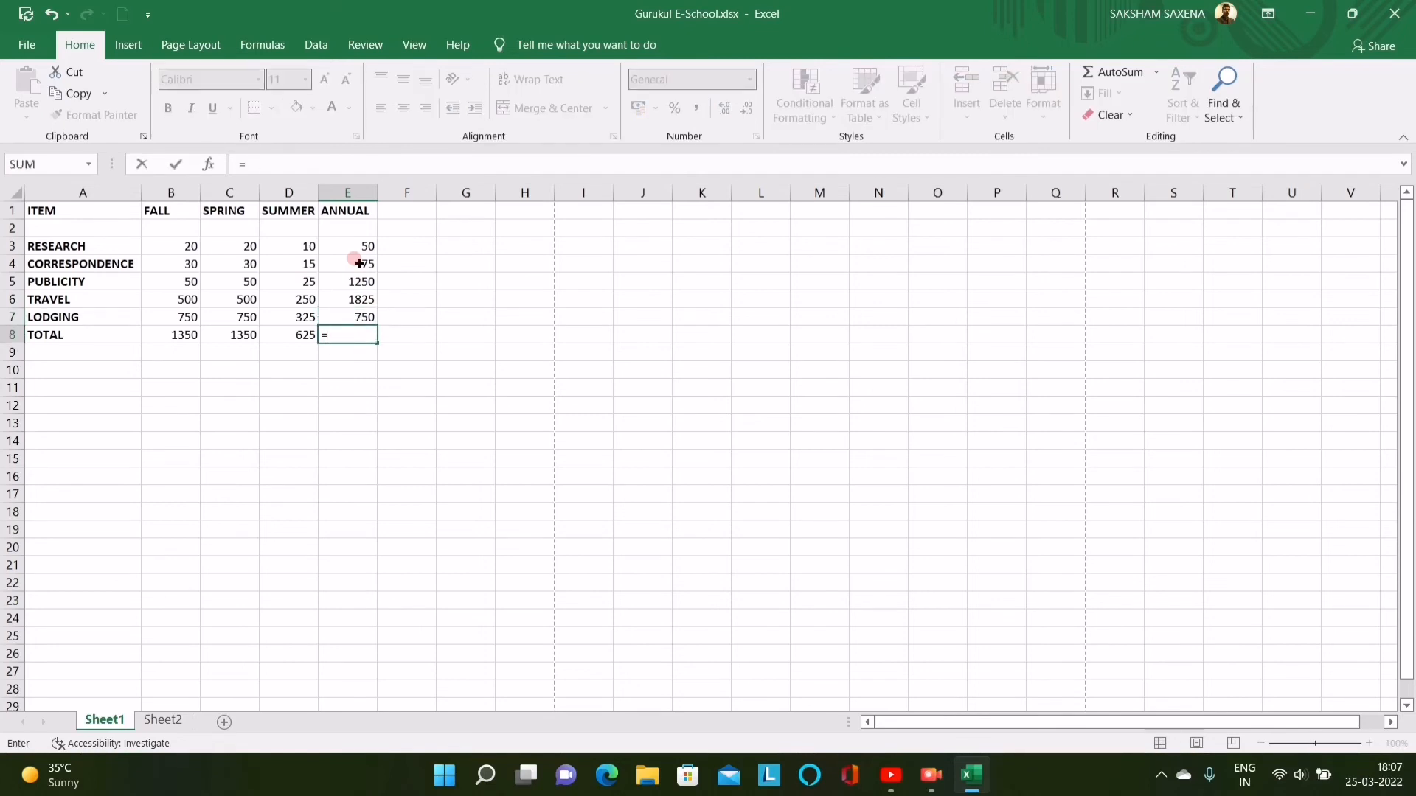
{"action": "type", "text": "E"}
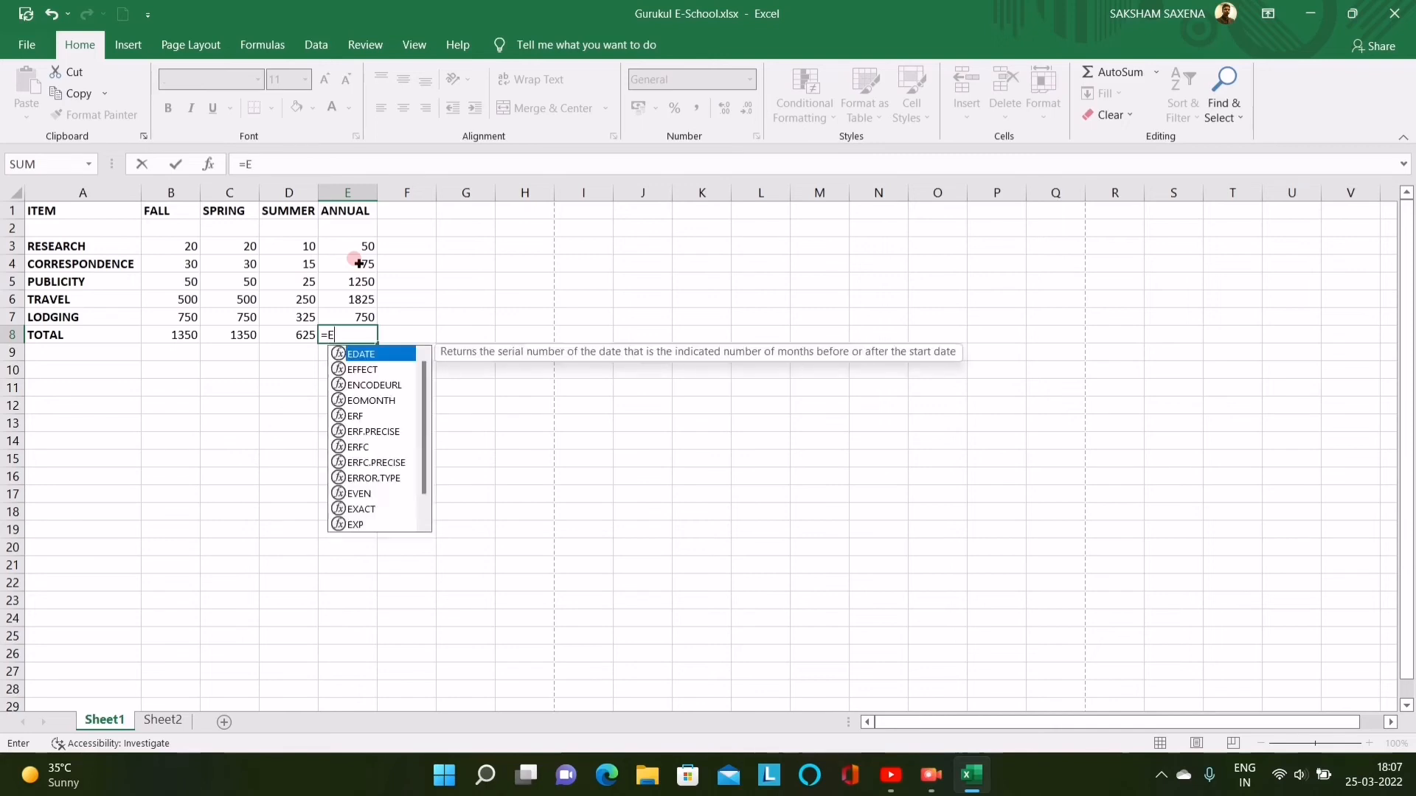
{"action": "type", "text": "3"}
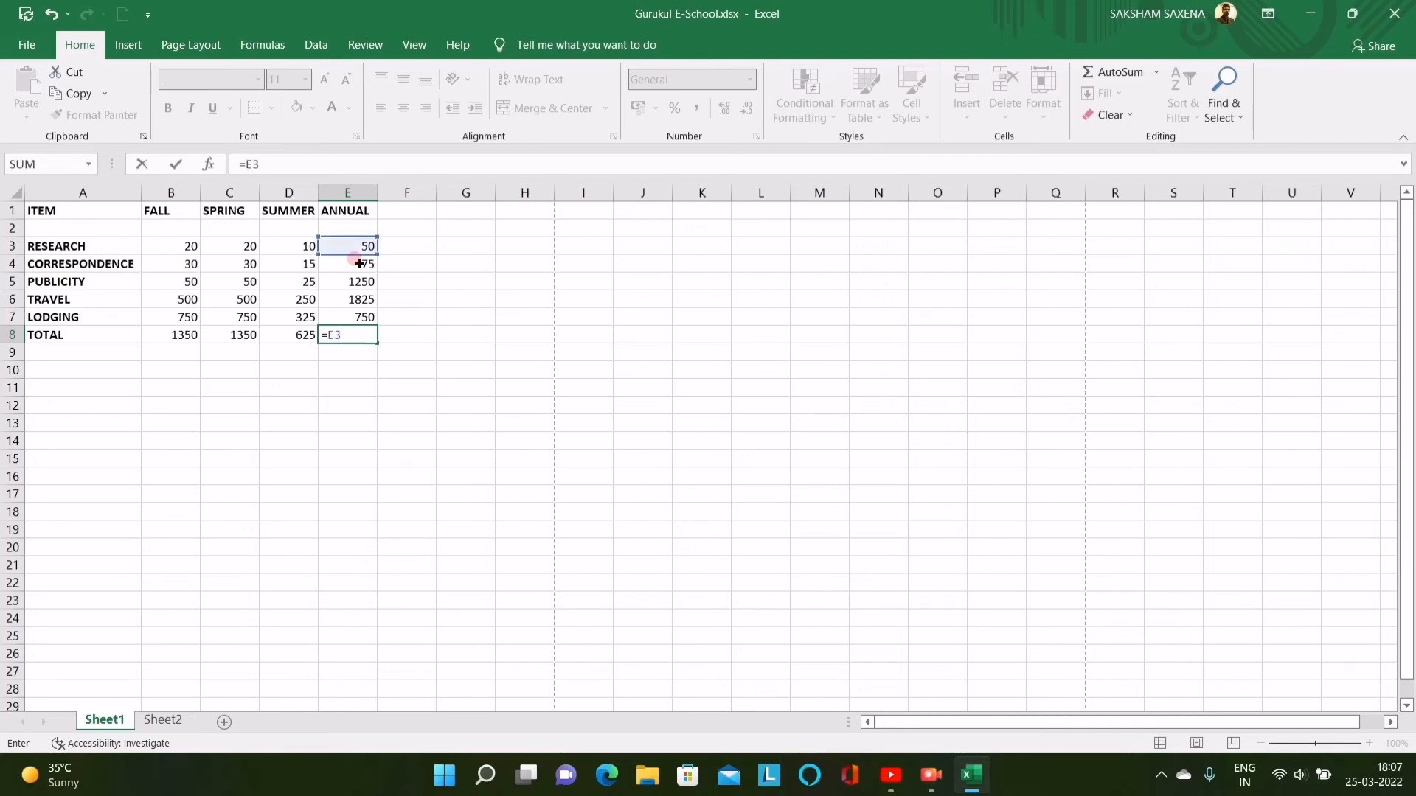
{"action": "type", "text": "+E"}
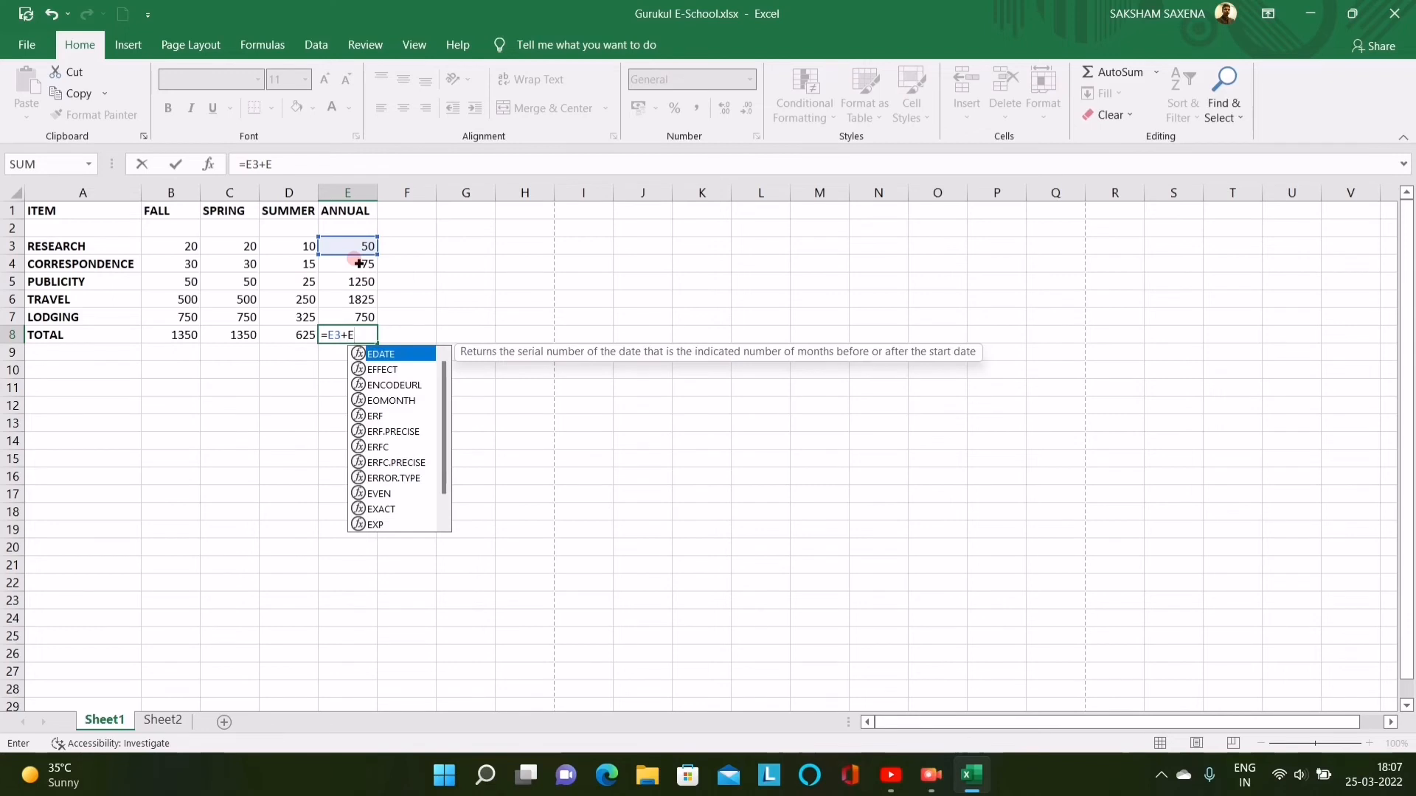
{"action": "type", "text": "4=E5"}
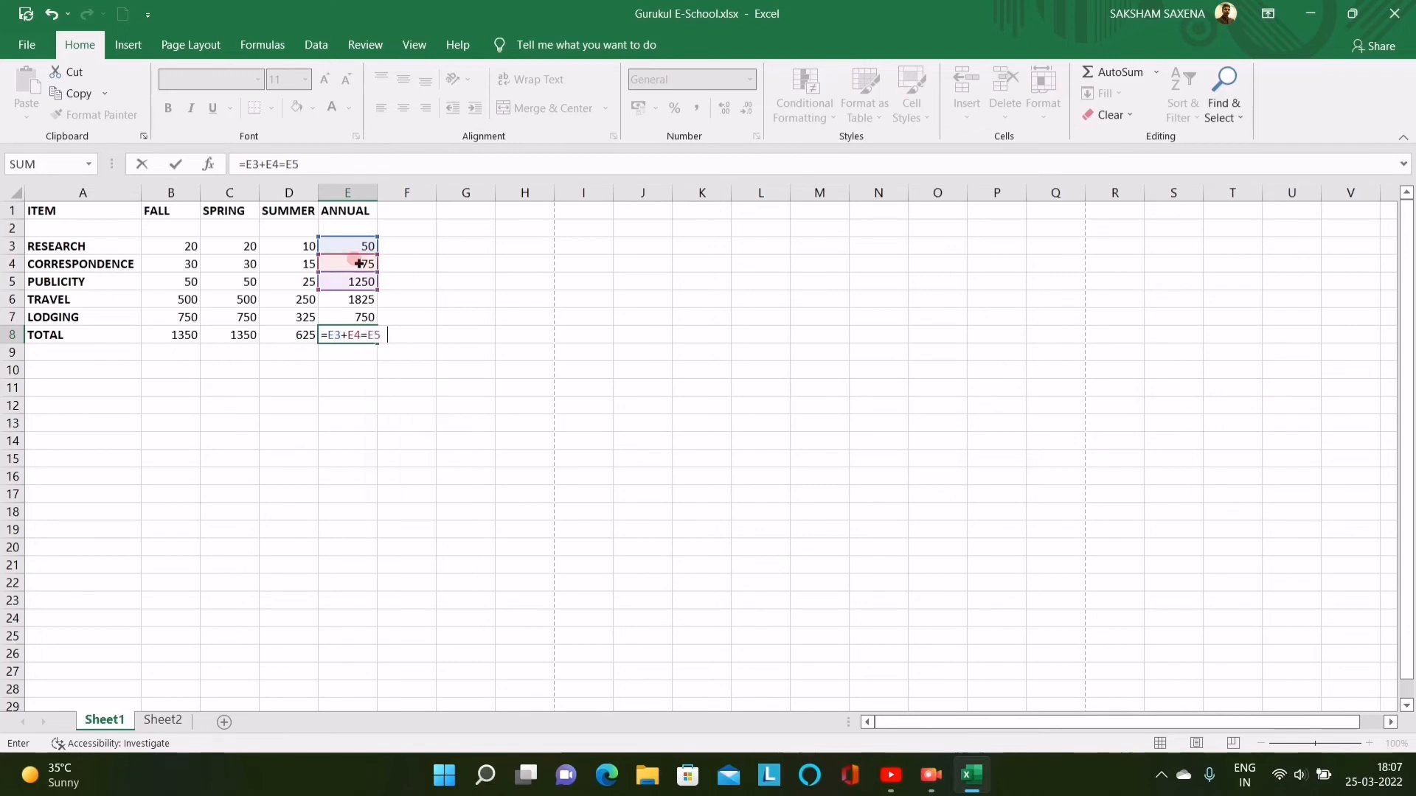
{"action": "type", "text": "+E"}
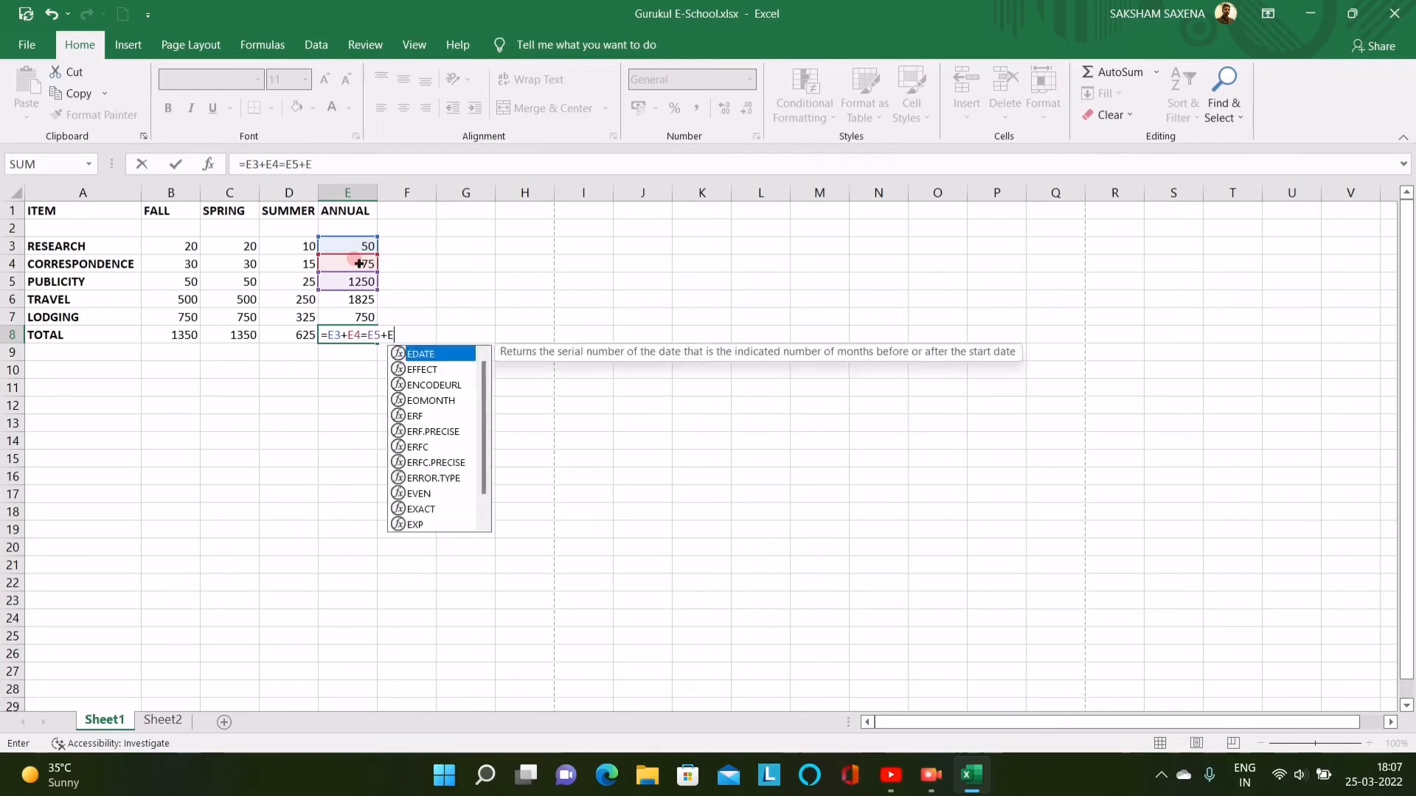
{"action": "type", "text": "6+E7"}
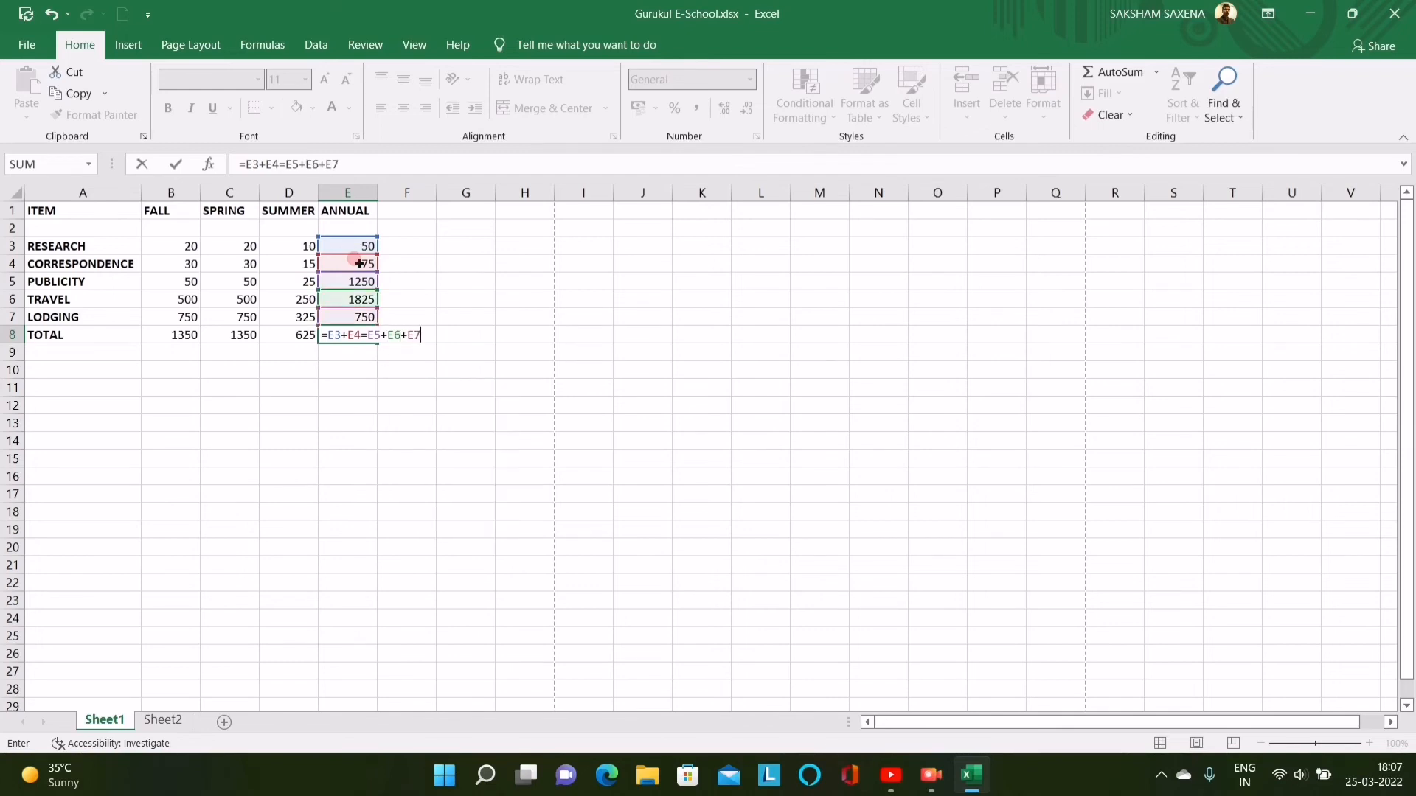
{"action": "key", "text": "Return"}
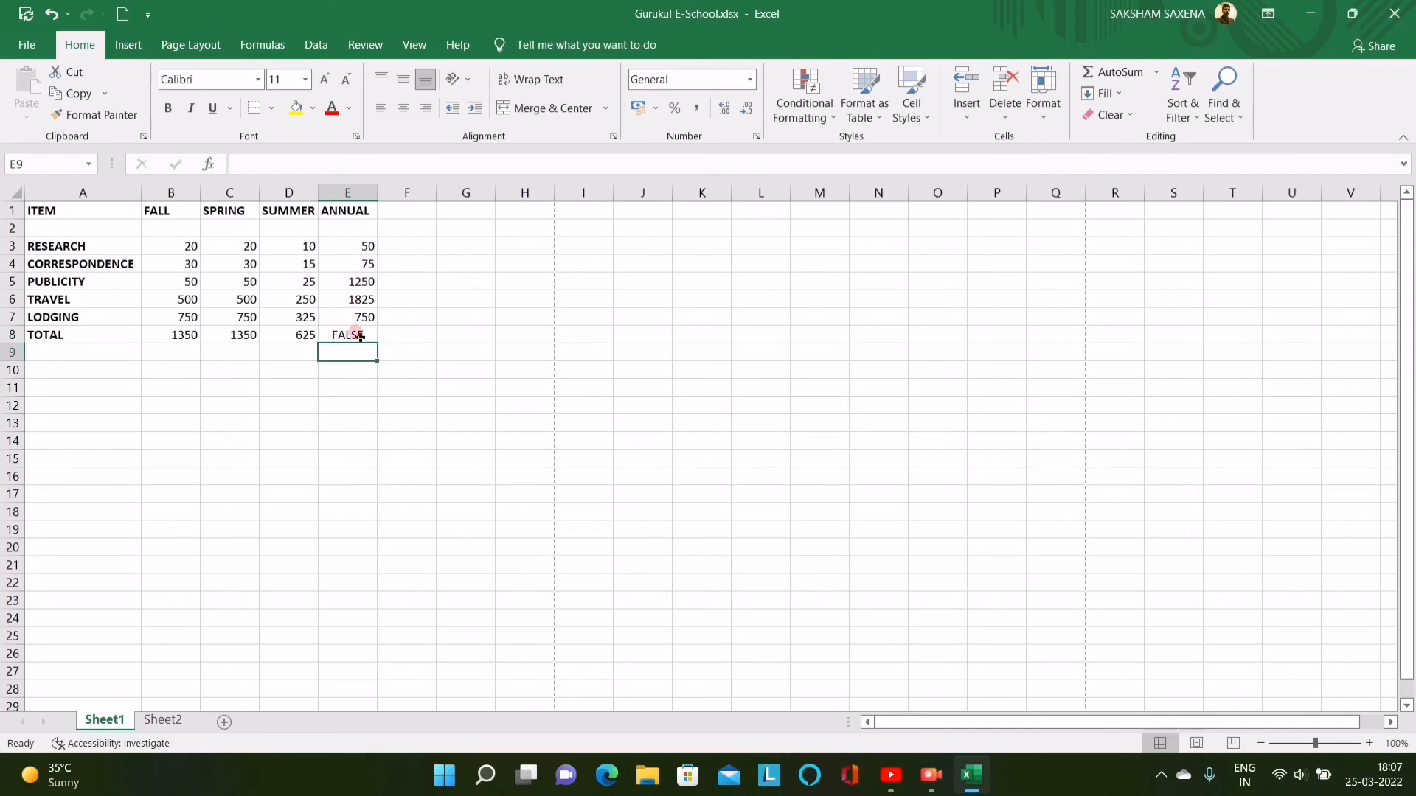
Total the ANNUAL amounts in cell E8 with the formula =E3+E4+E5+E6+E7.
{"action": "left_click", "coordinate": [356, 335]}
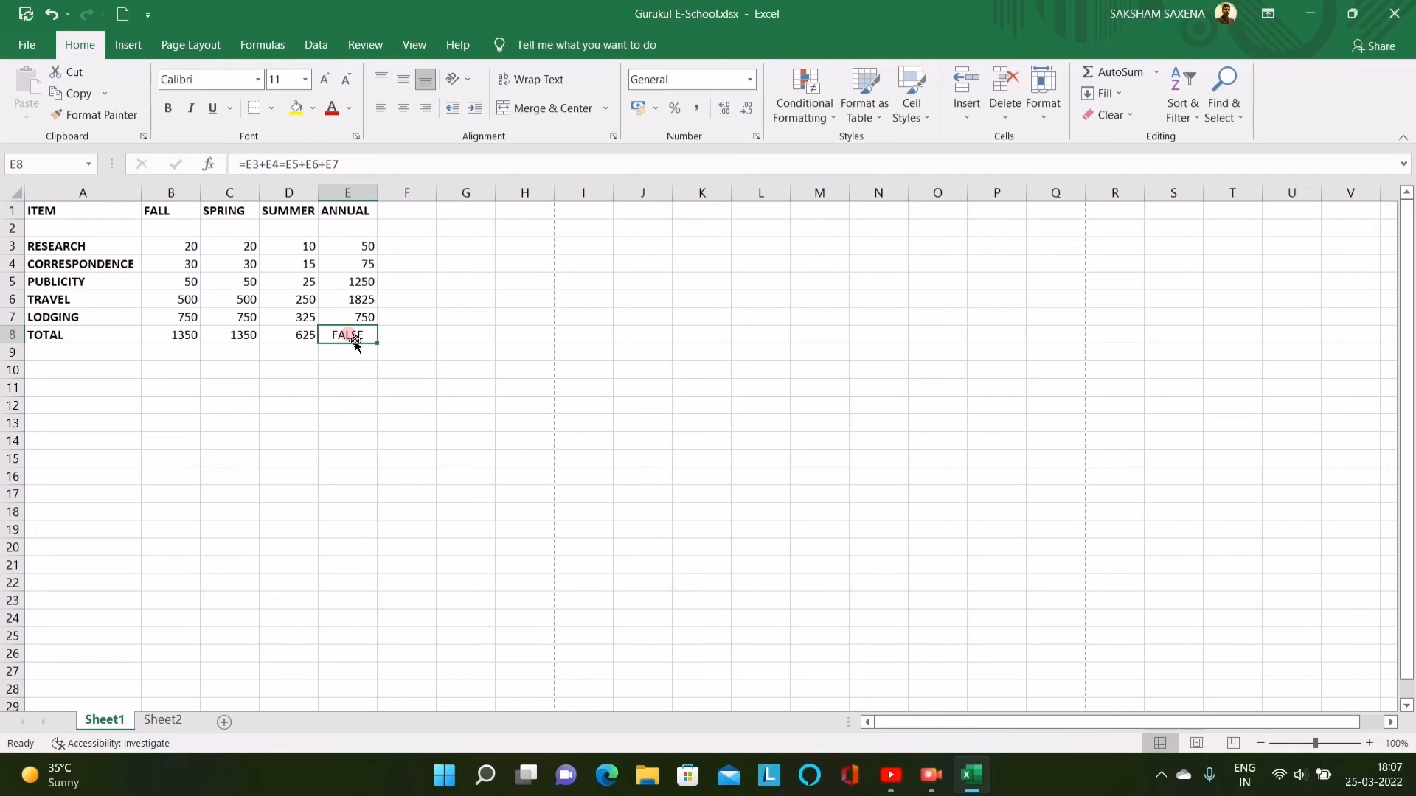
{"action": "type", "text": "="}
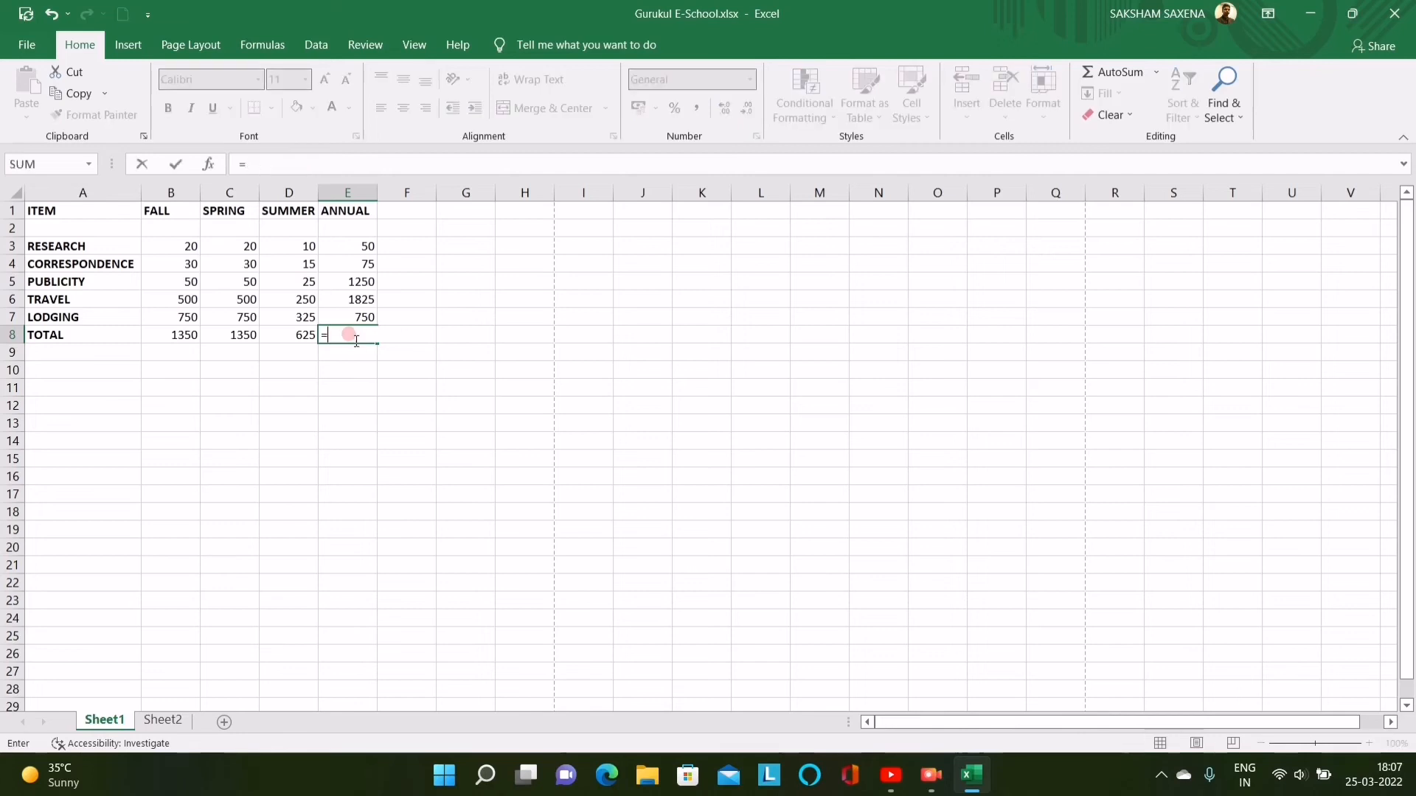
{"action": "type", "text": "F"}
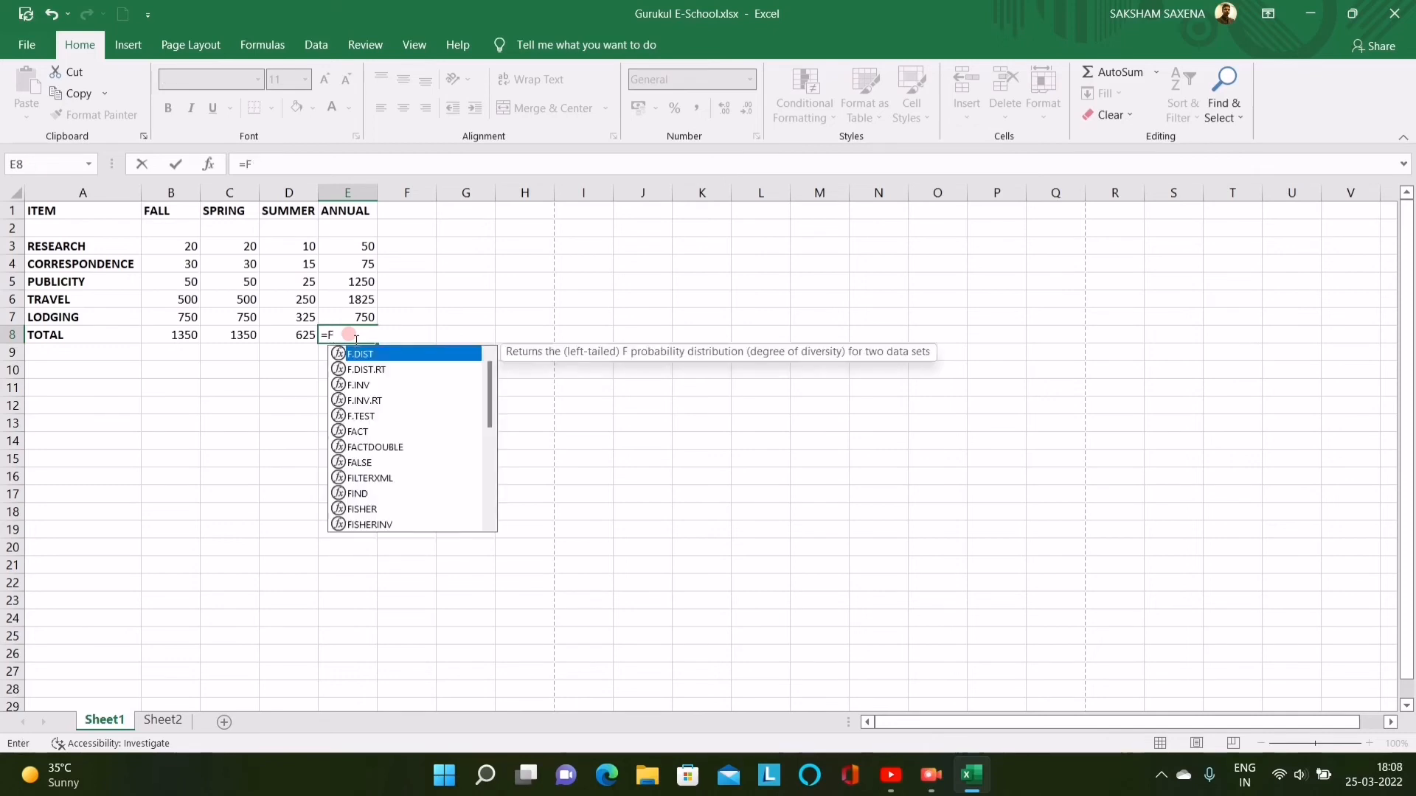
{"action": "key", "text": "BackSpace"}
{"action": "type", "text": "E3"}
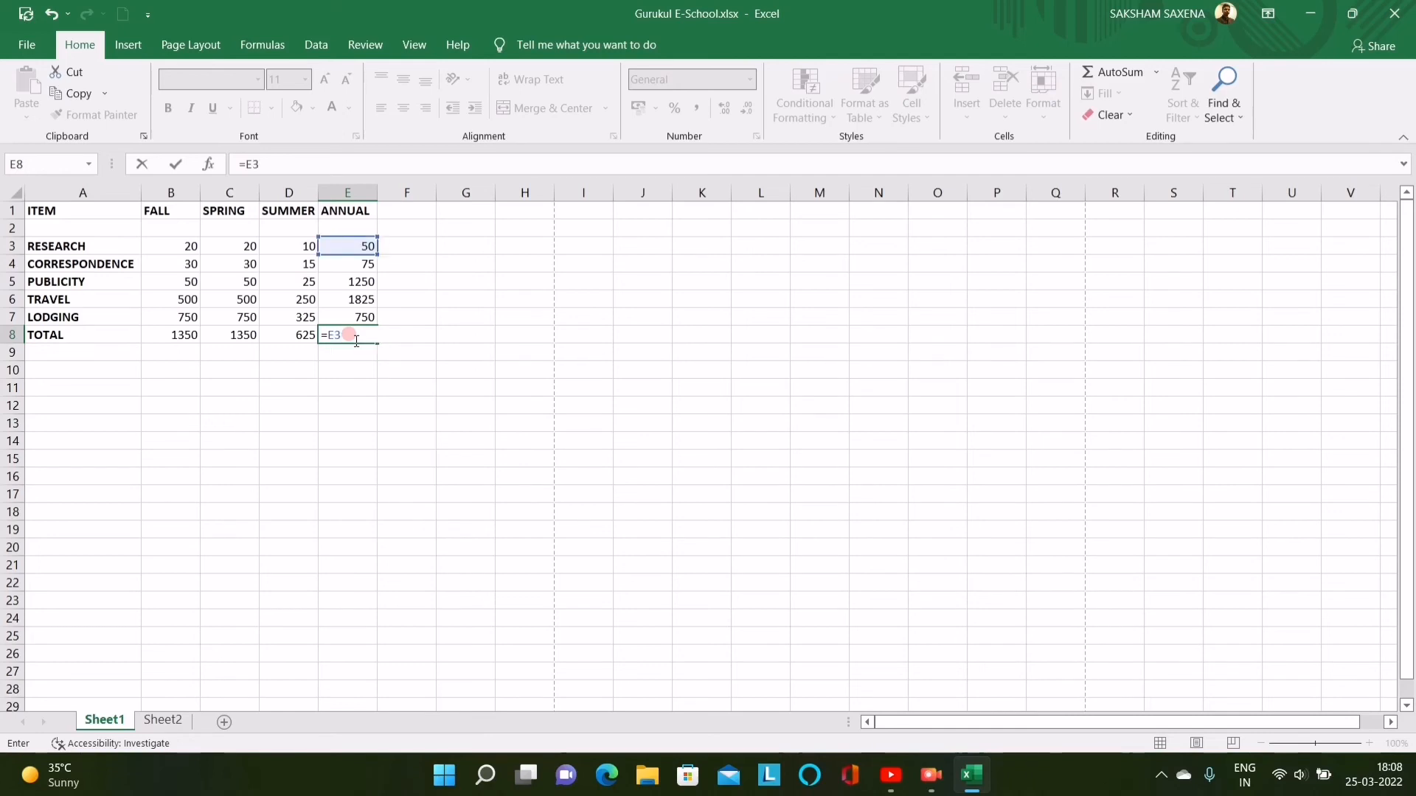
{"action": "type", "text": "+E4"}
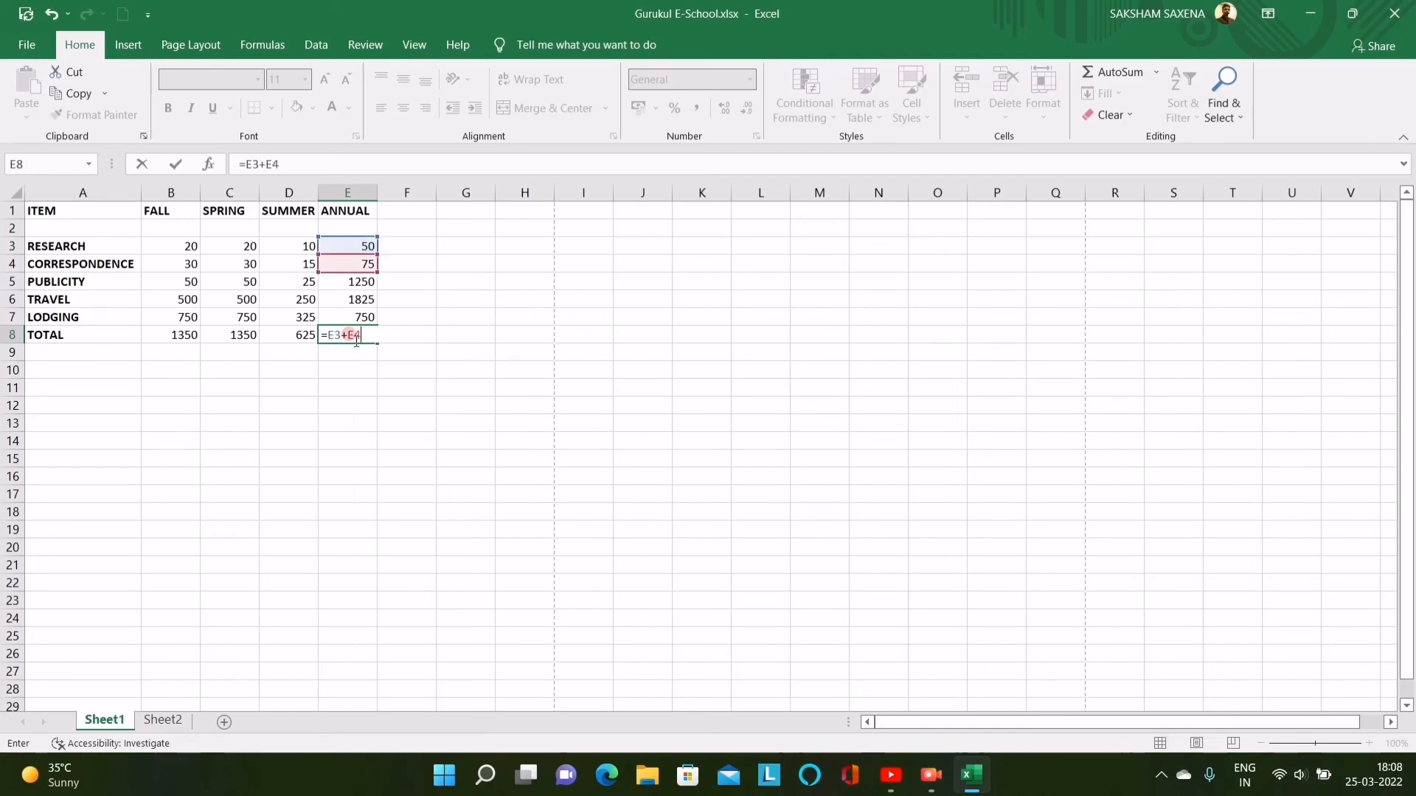
{"action": "type", "text": "+E"}
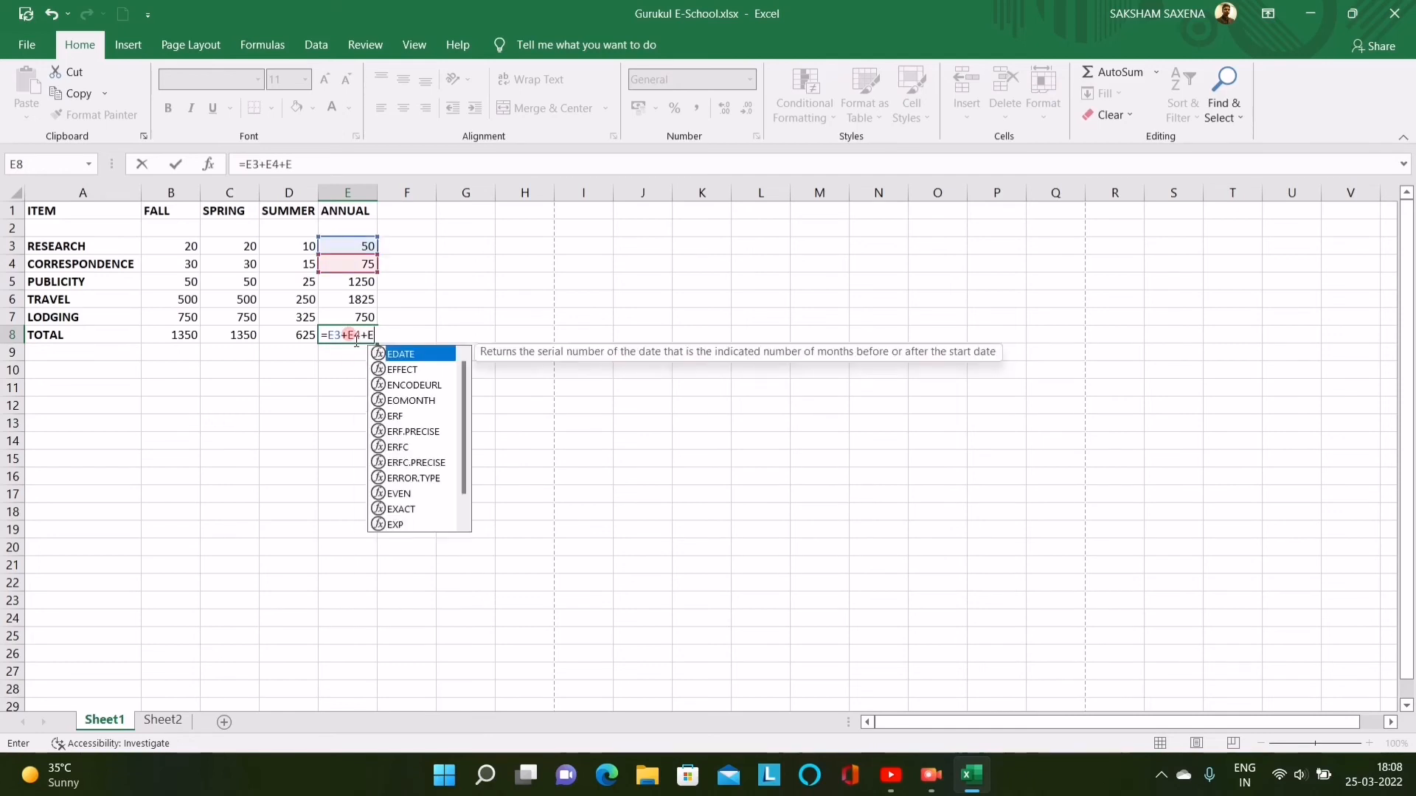
{"action": "type", "text": "5+"}
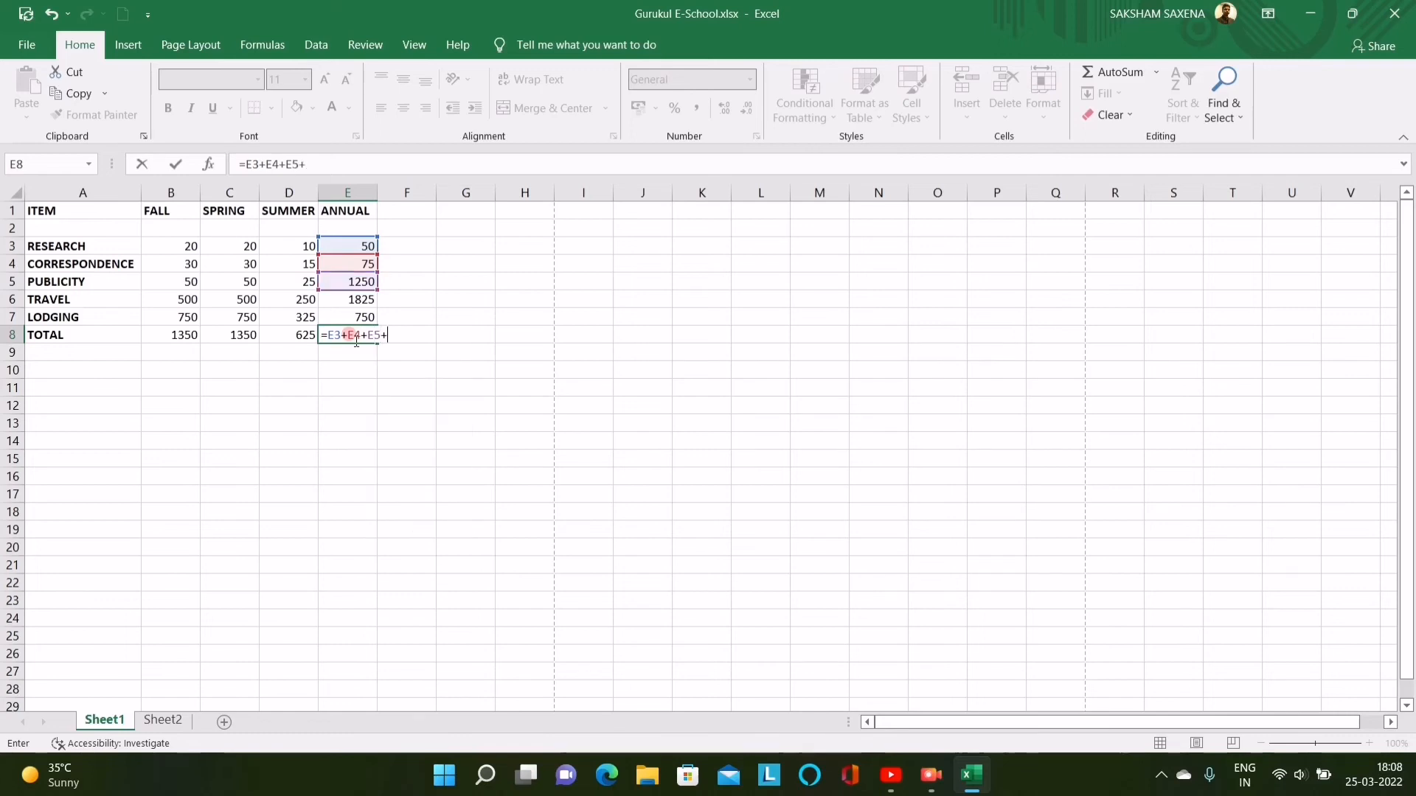
{"action": "type", "text": "E6+E7"}
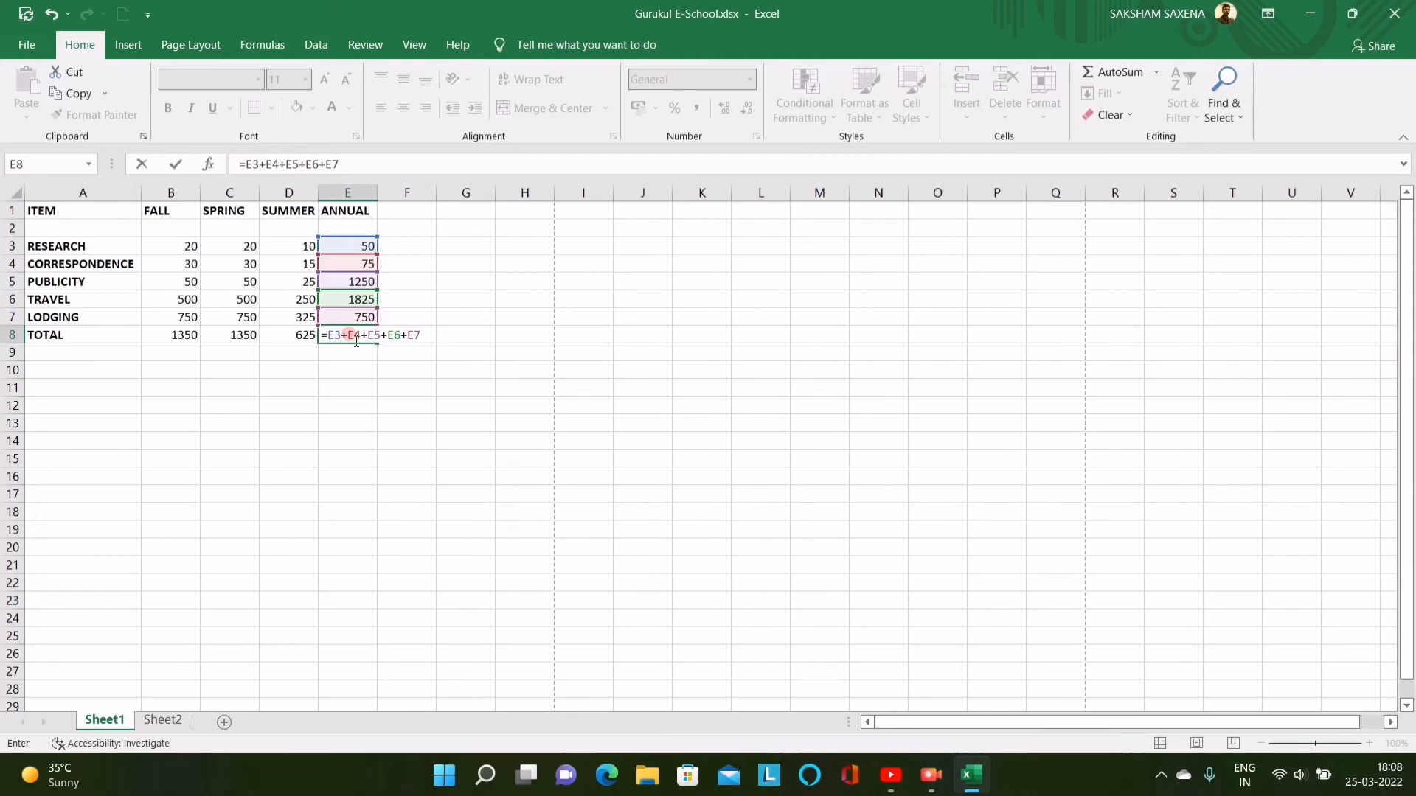
{"action": "key", "text": "Return"}
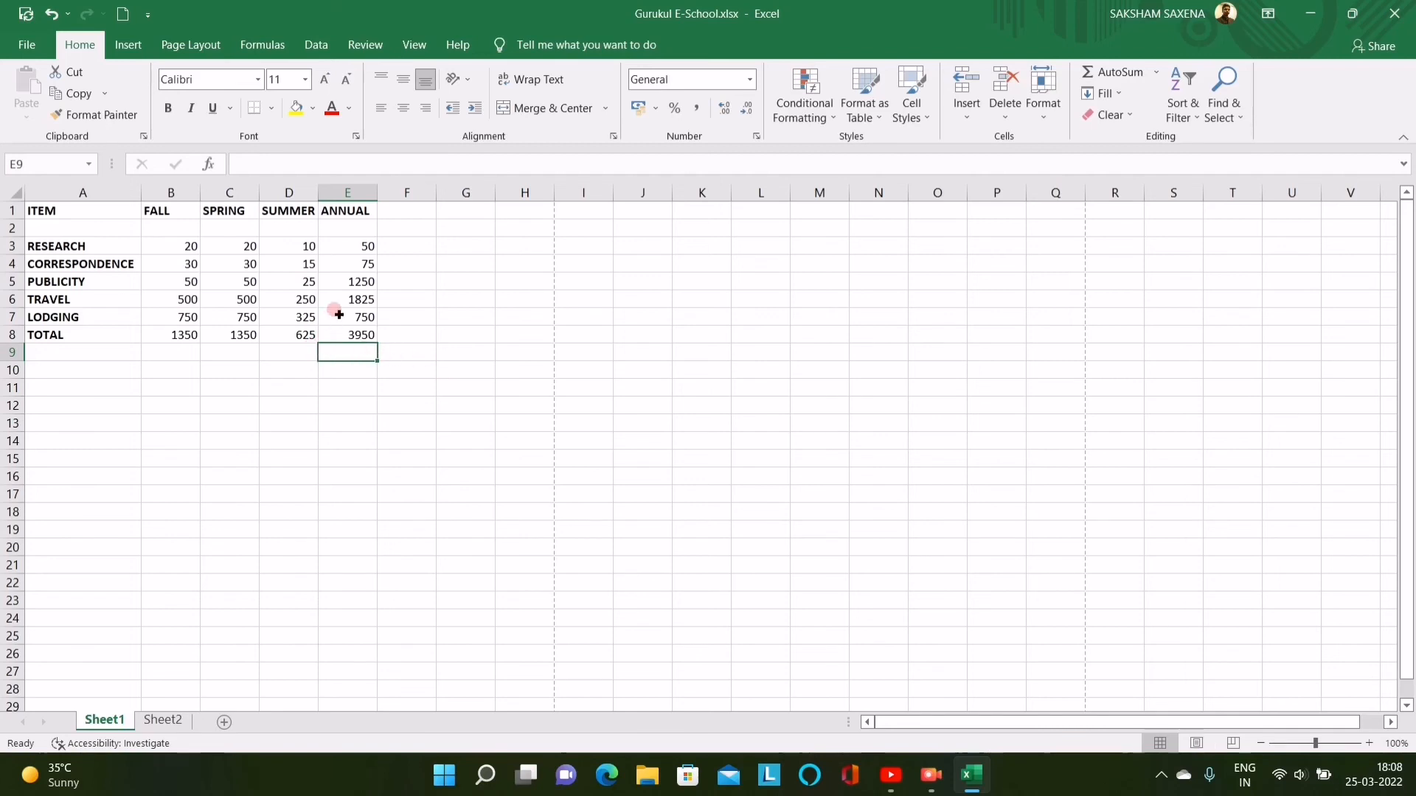
{"action": "left_click", "coordinate": [930, 786]}
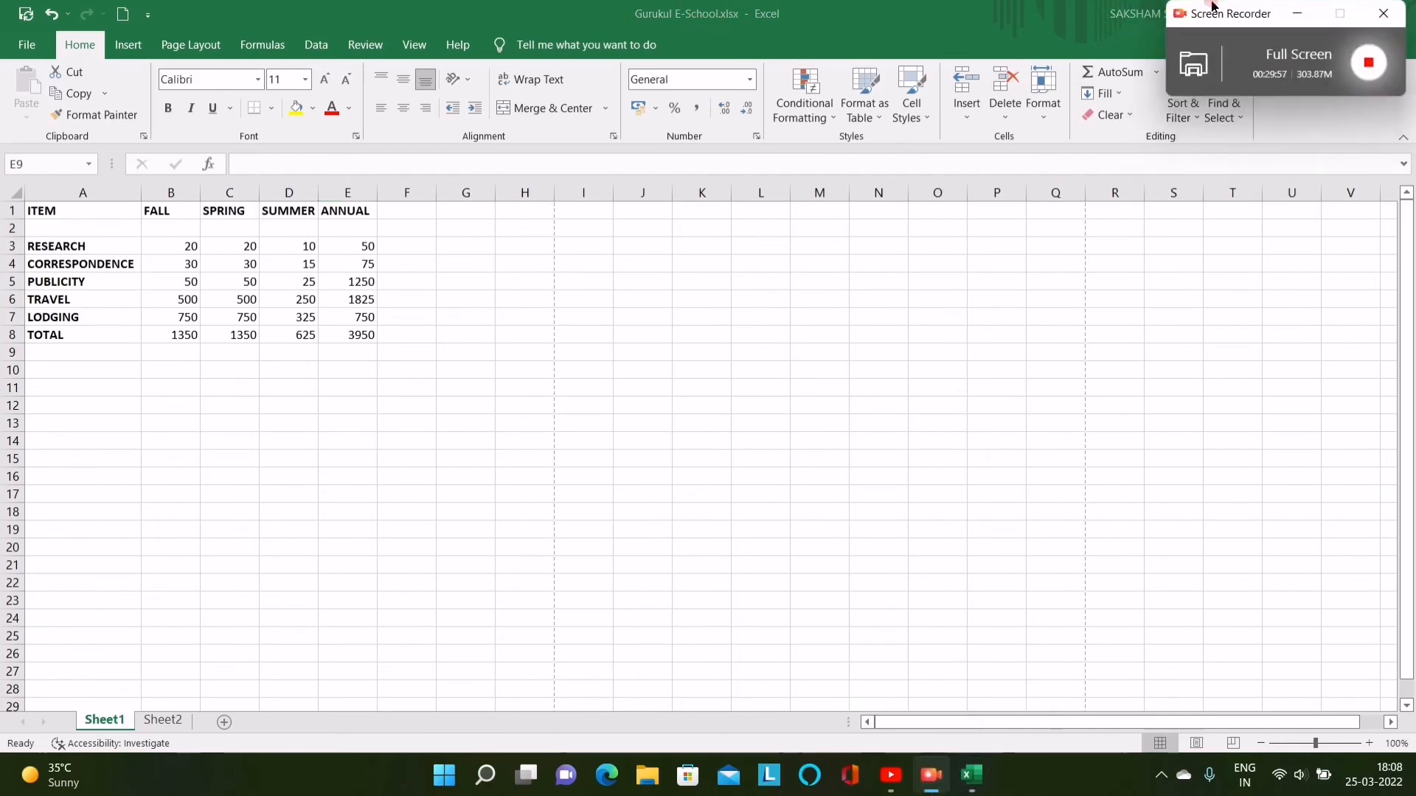
{"action": "left_click", "coordinate": [1297, 13]}
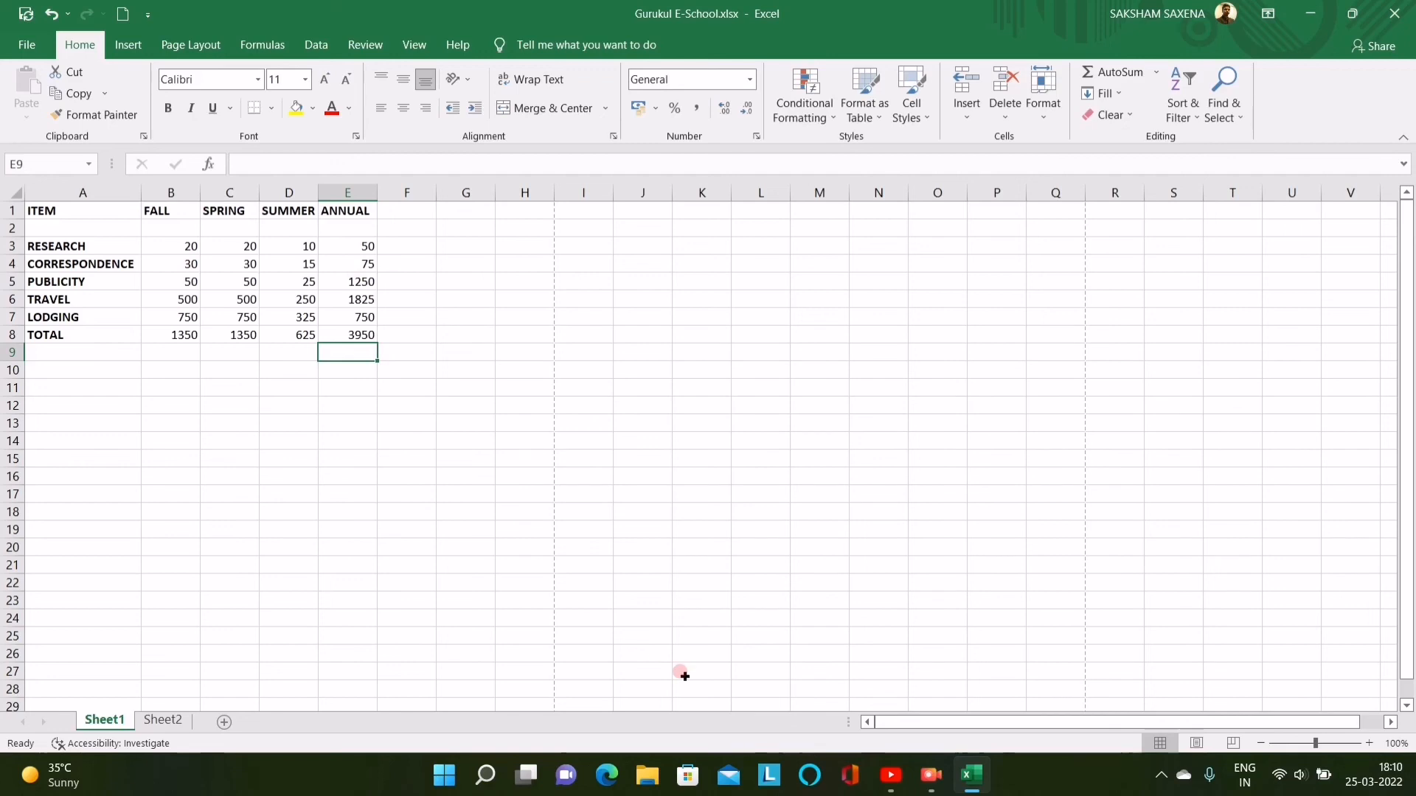
{"action": "left_click", "coordinate": [931, 781]}
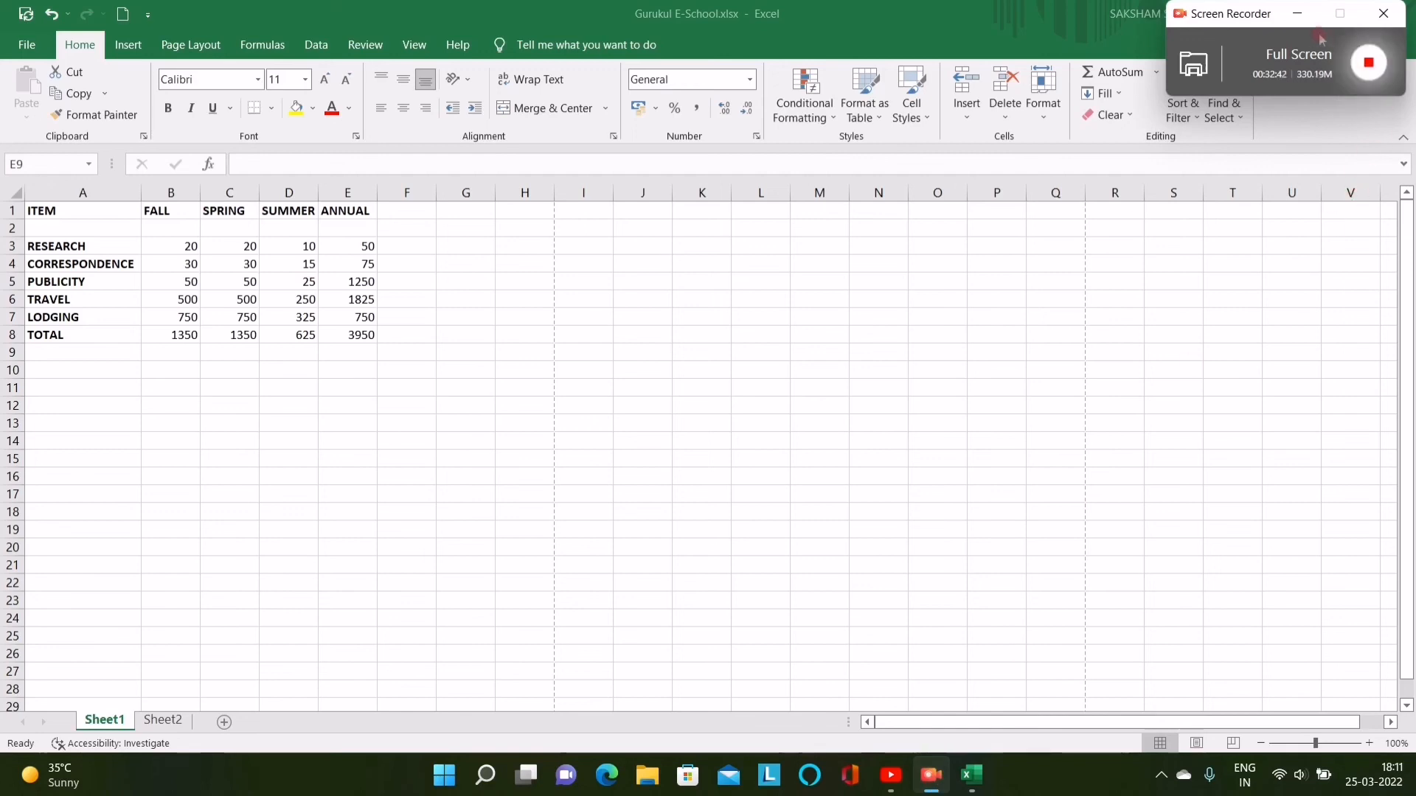
Switch to YouTube to show the uploaded videos of the Gurukul E-School channel.
{"action": "left_click", "coordinate": [893, 774]}
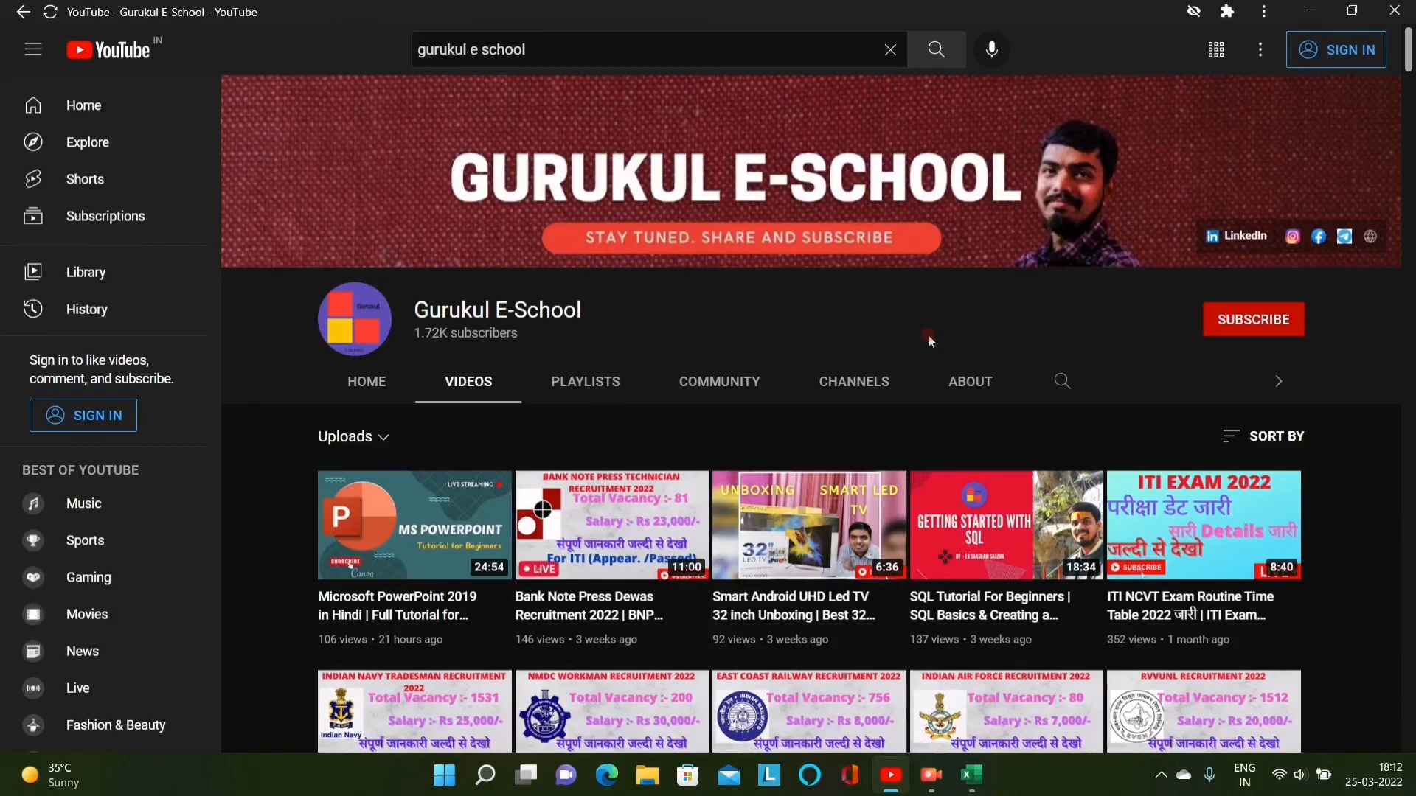
{"action": "left_click", "coordinate": [931, 774]}
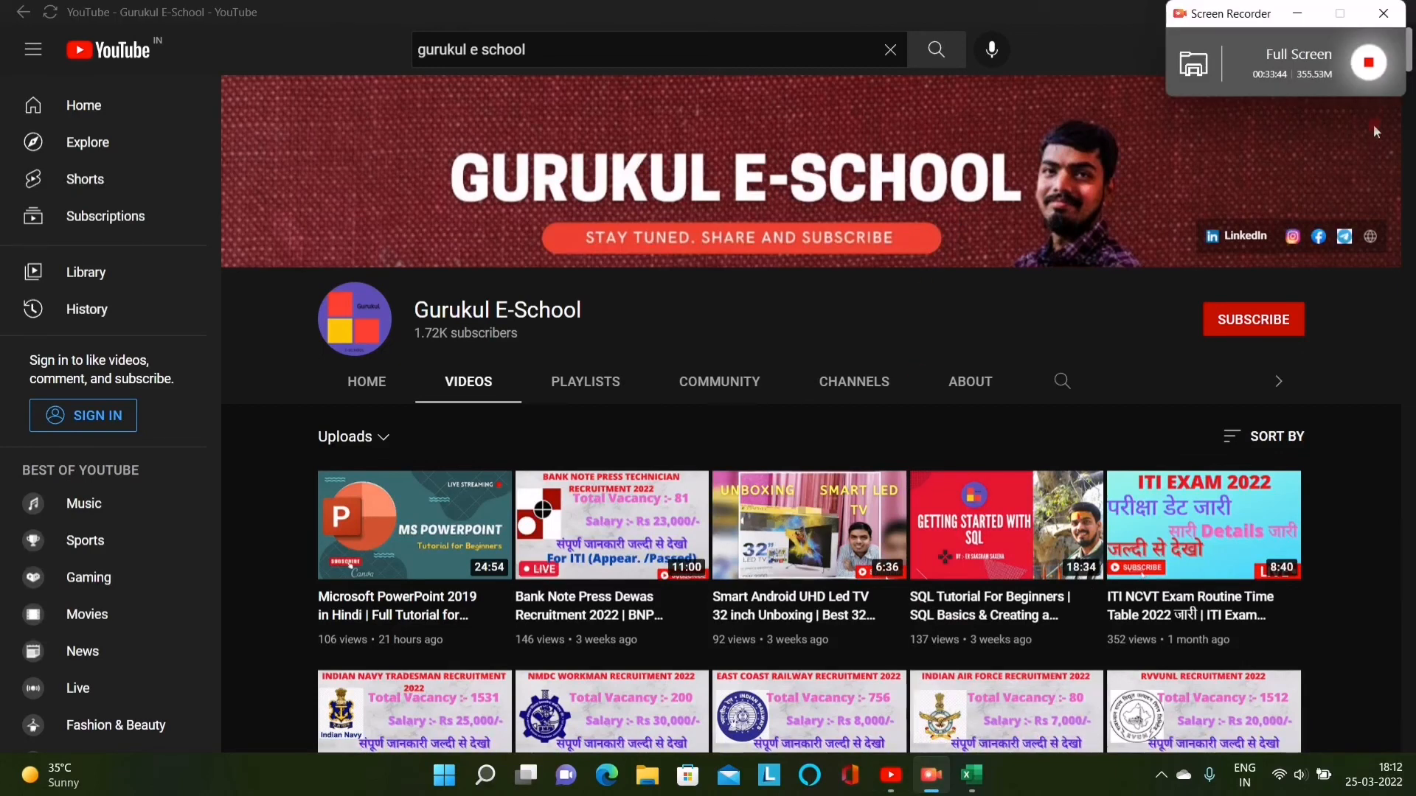